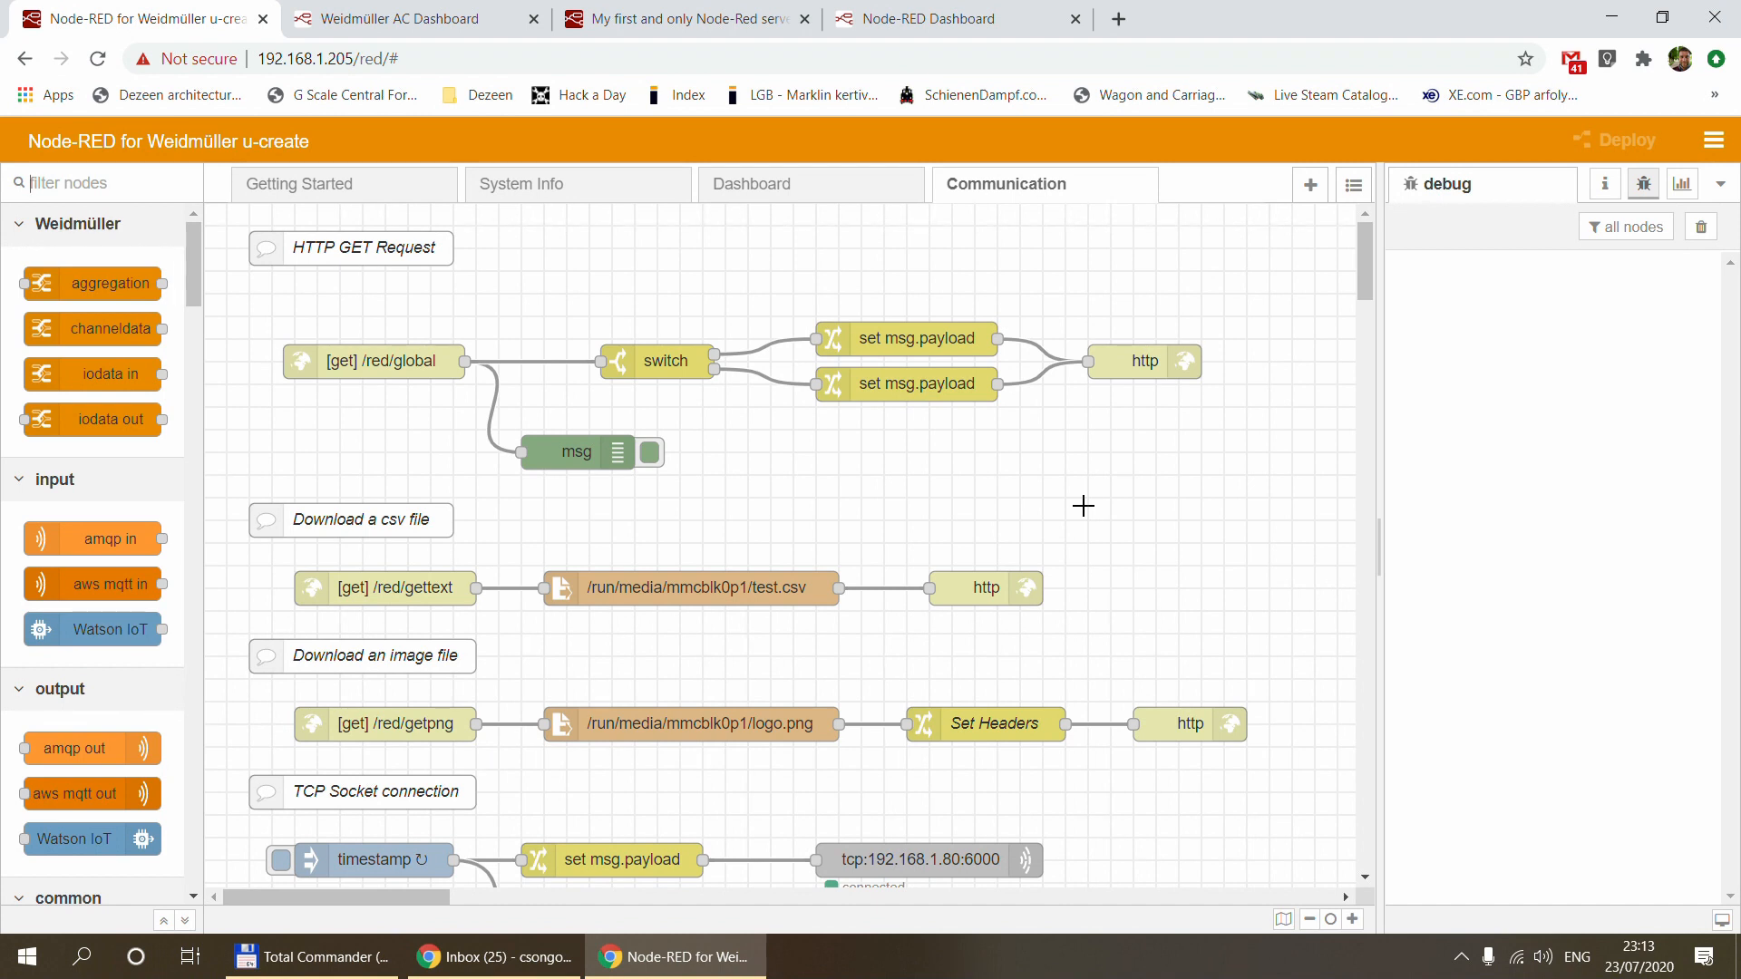
Examine the HTTP GET, CSV download, image download and TCP socket groups in the Communication flow, highlighting them in turn
left_click_drag(229, 225, 1250, 478)
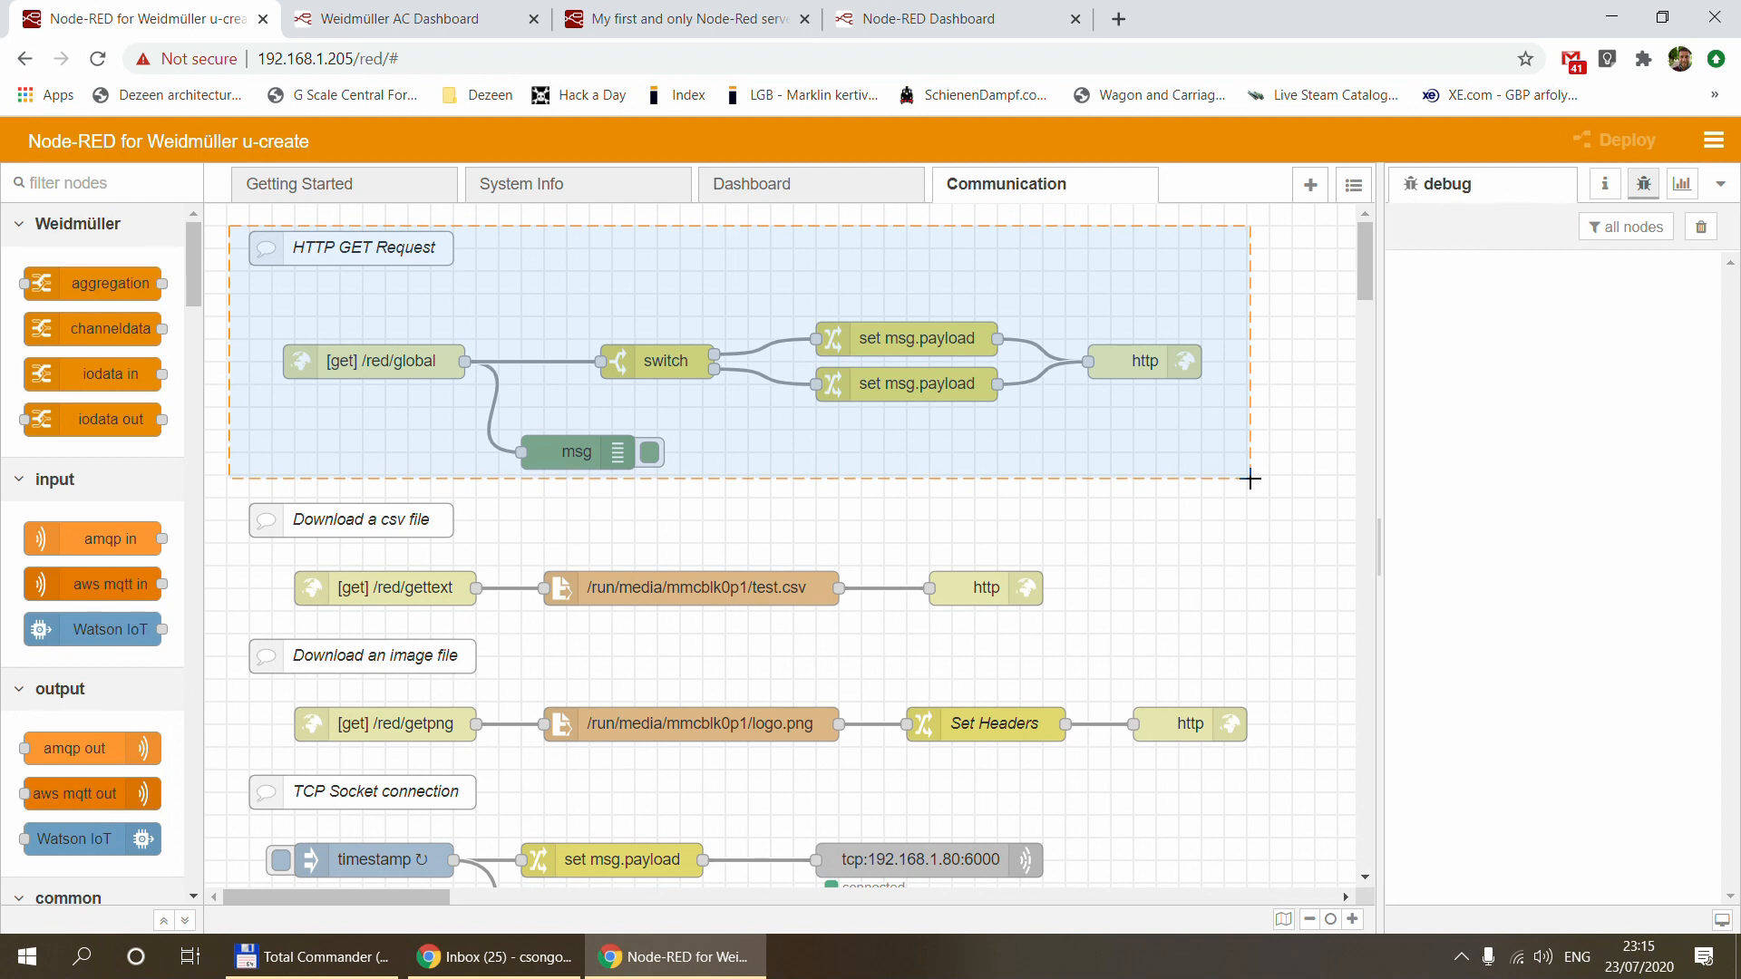
left_click_drag(1250, 479, 1251, 479)
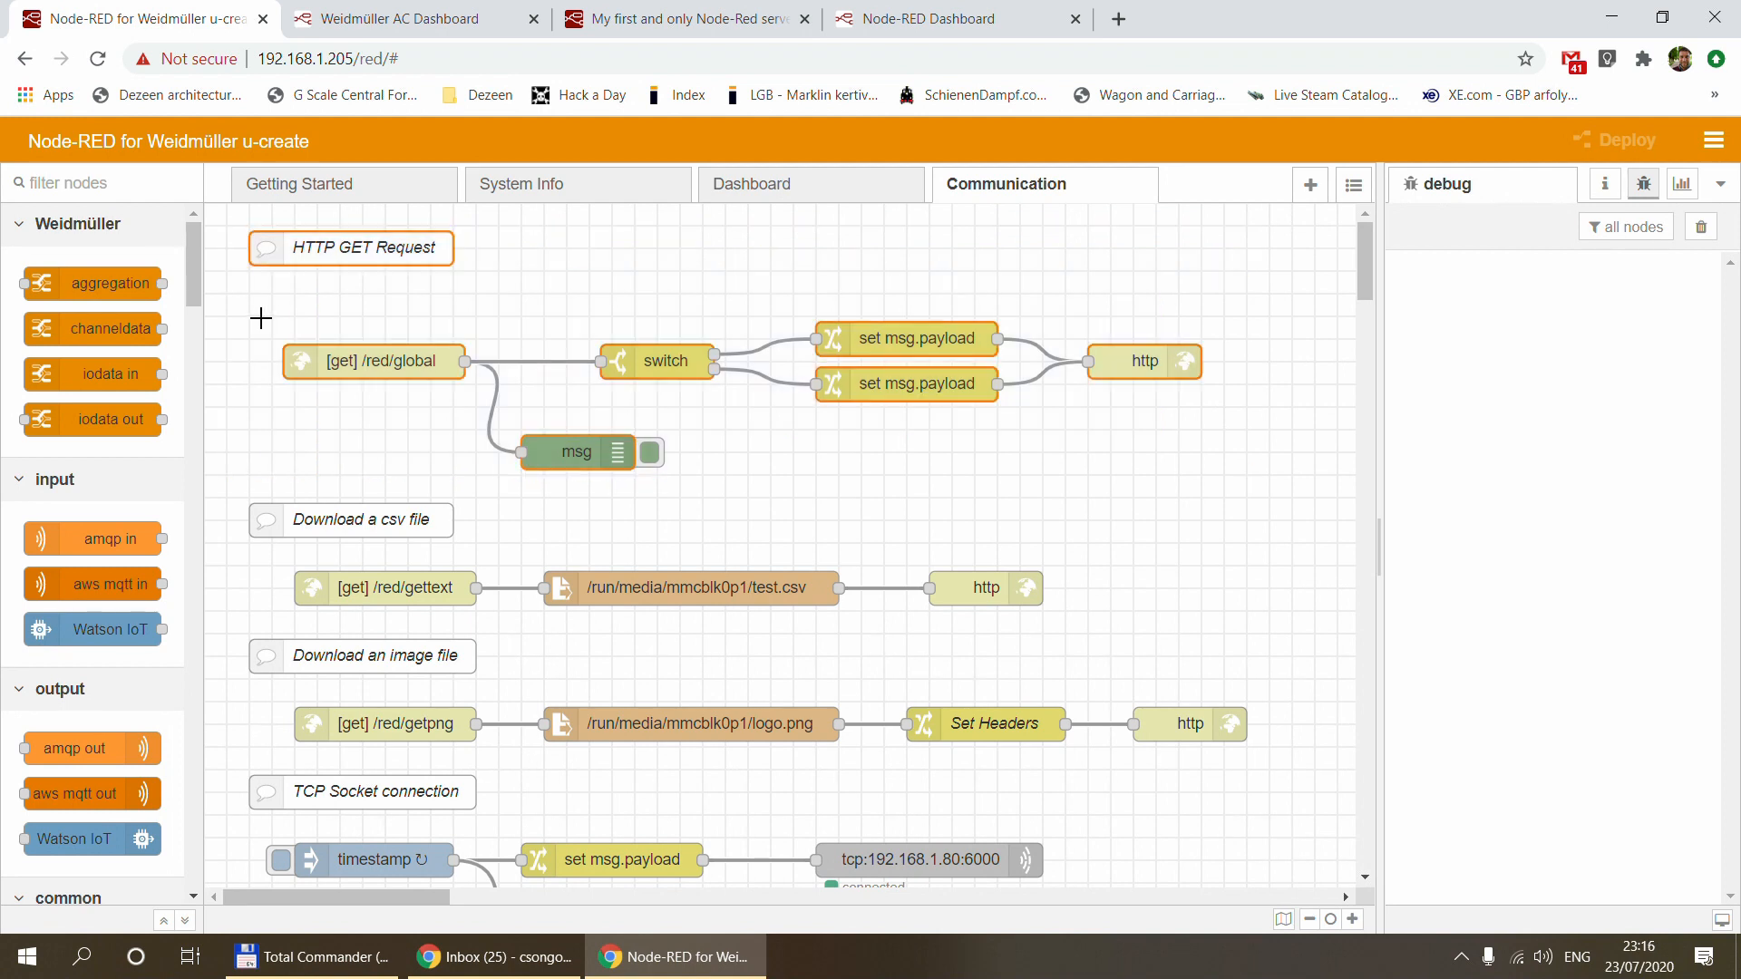
left_click(237, 213)
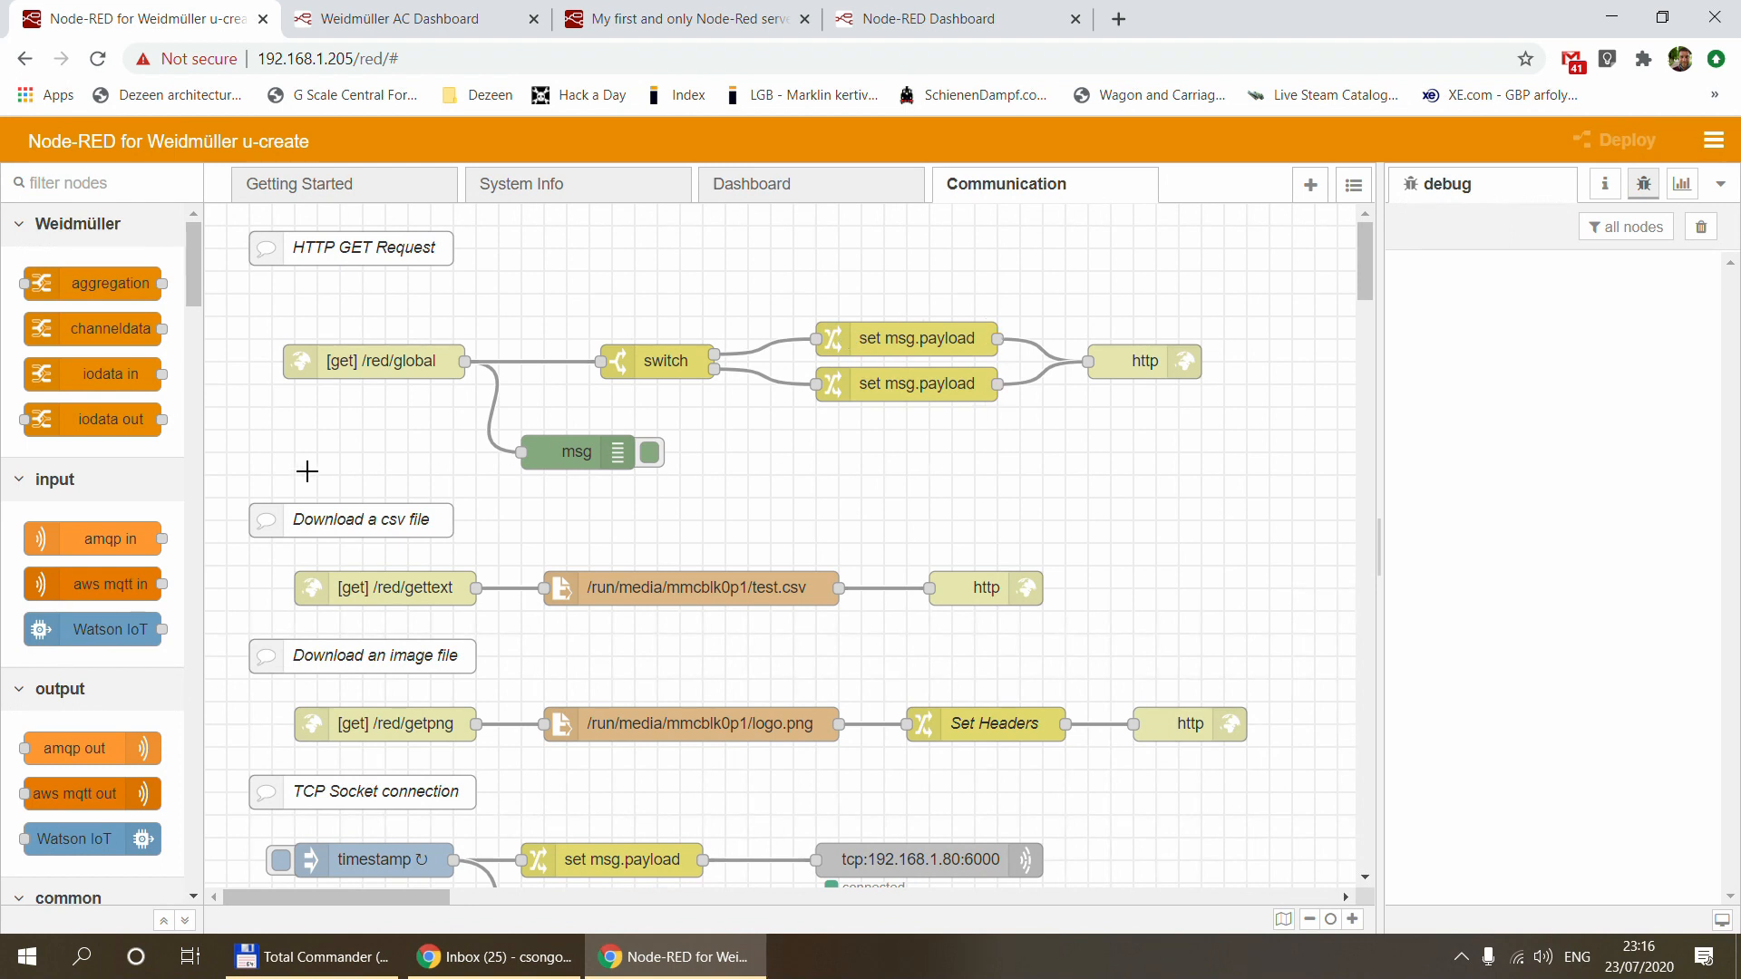
scroll(280, 447, "down", 3)
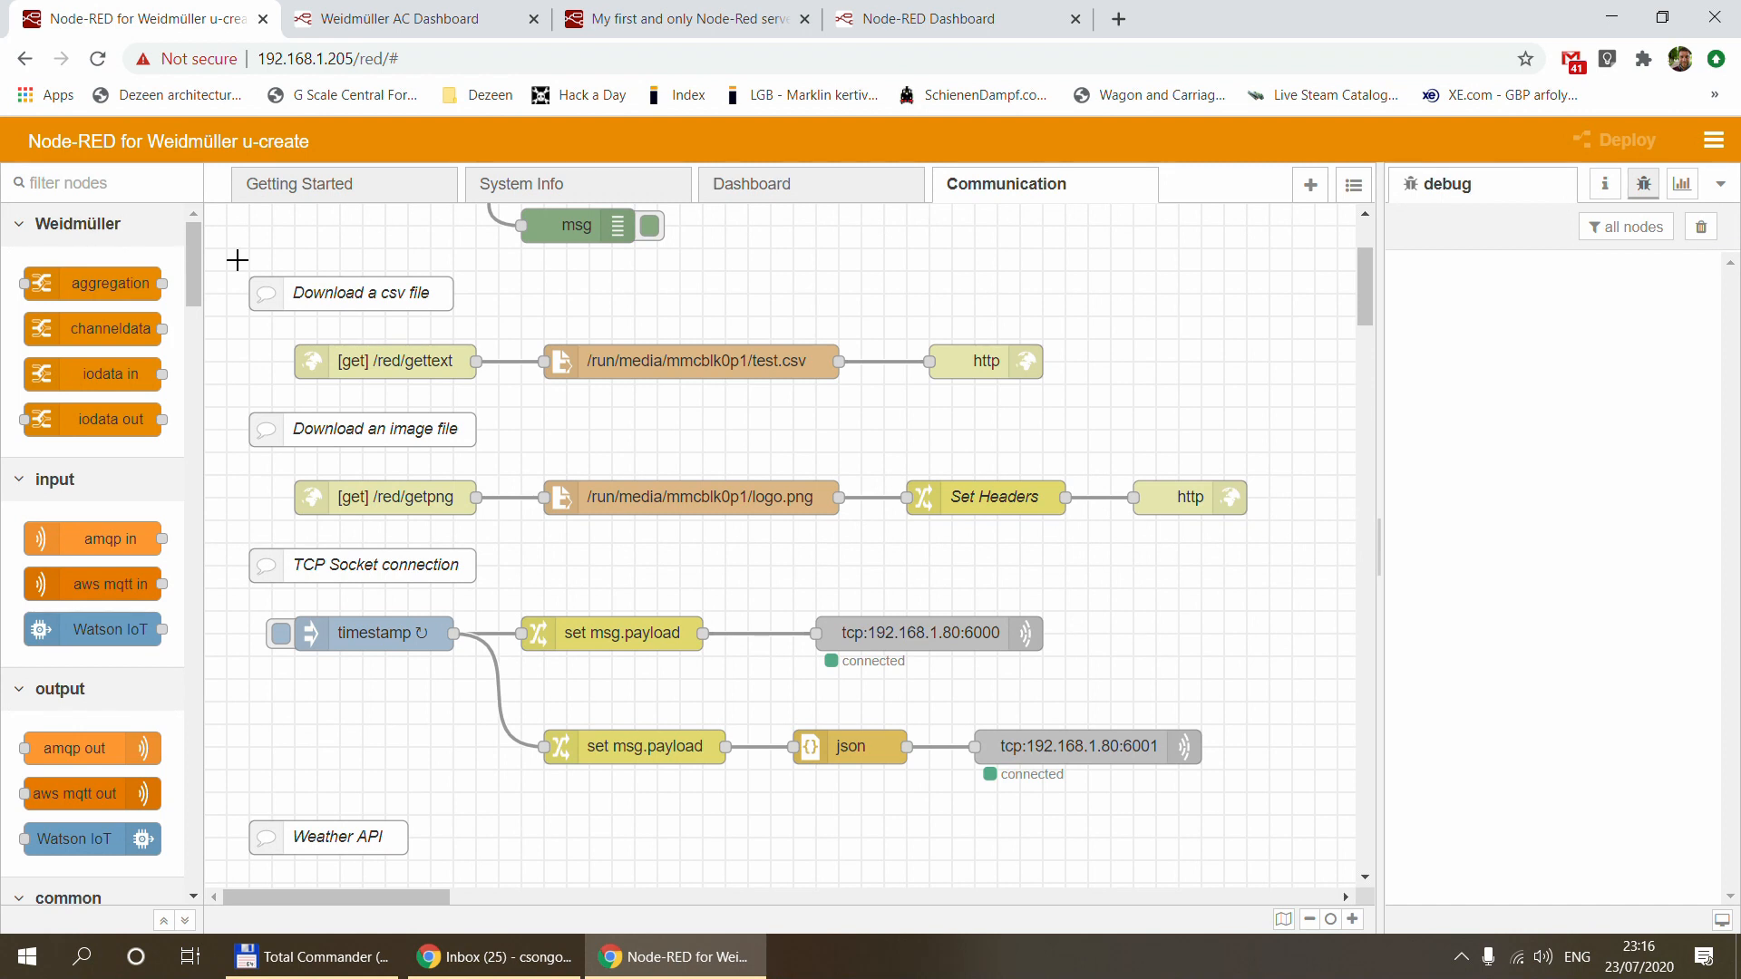
left_click_drag(237, 261, 1115, 396)
left_click(1000, 430)
left_click_drag(230, 402, 1269, 527)
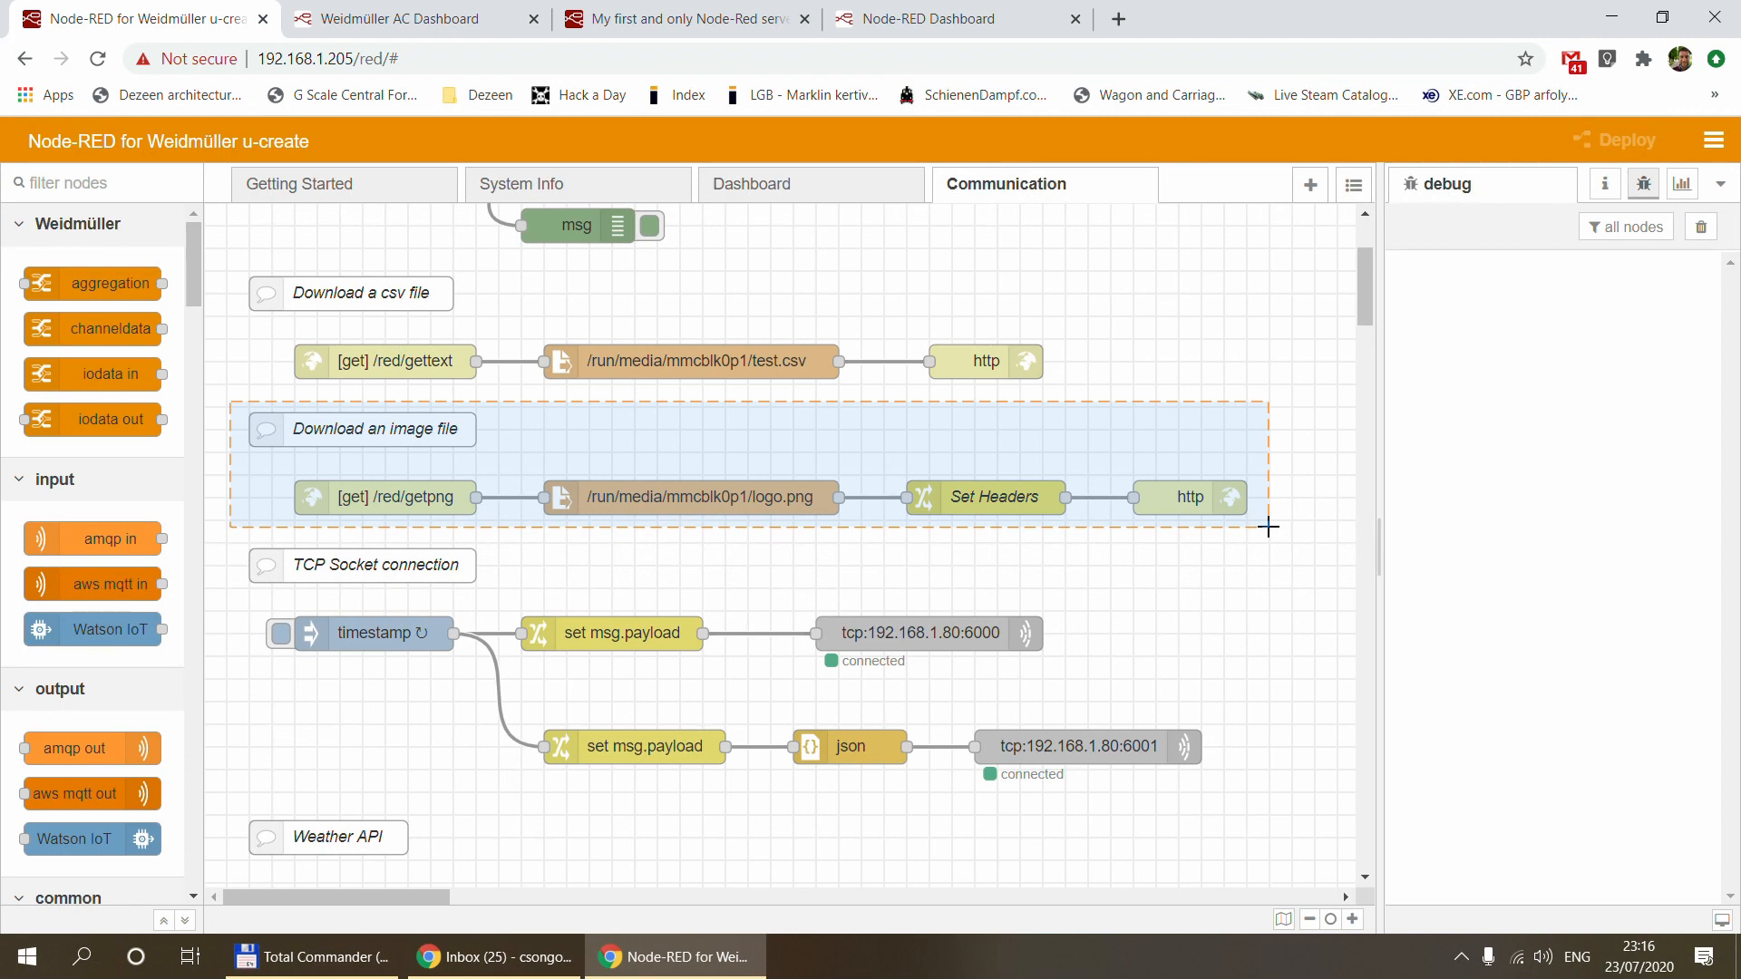
left_click_drag(1269, 527, 1269, 526)
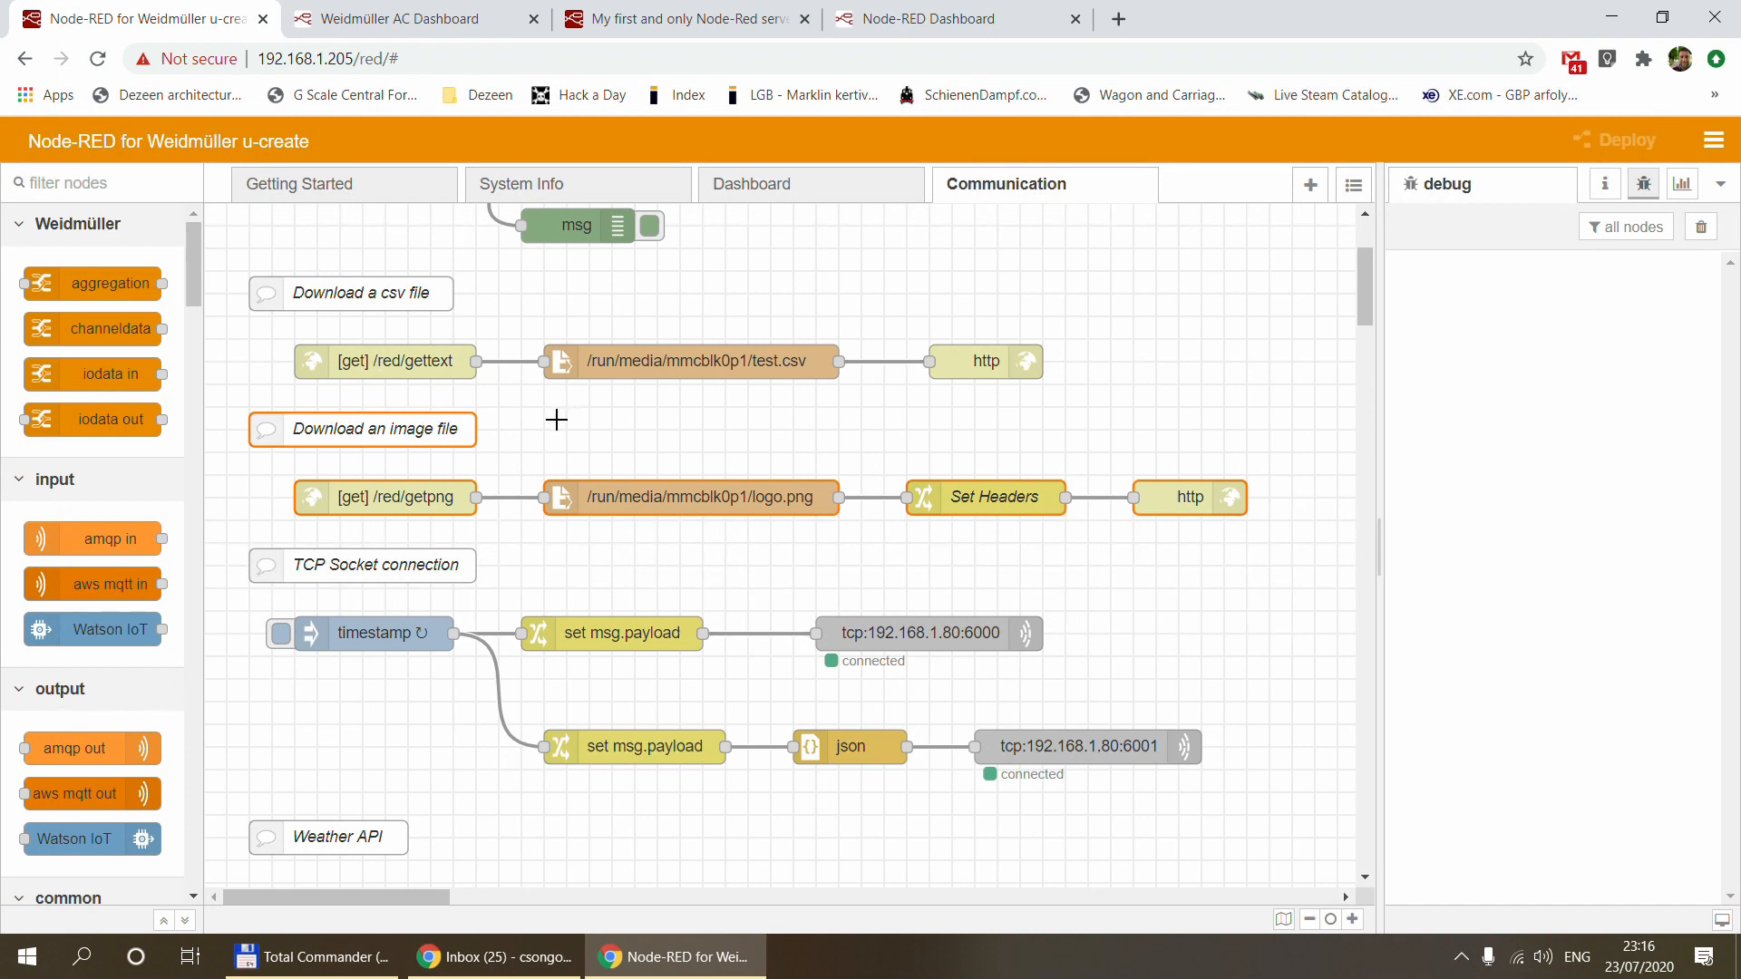
scroll(557, 420, "down", 3)
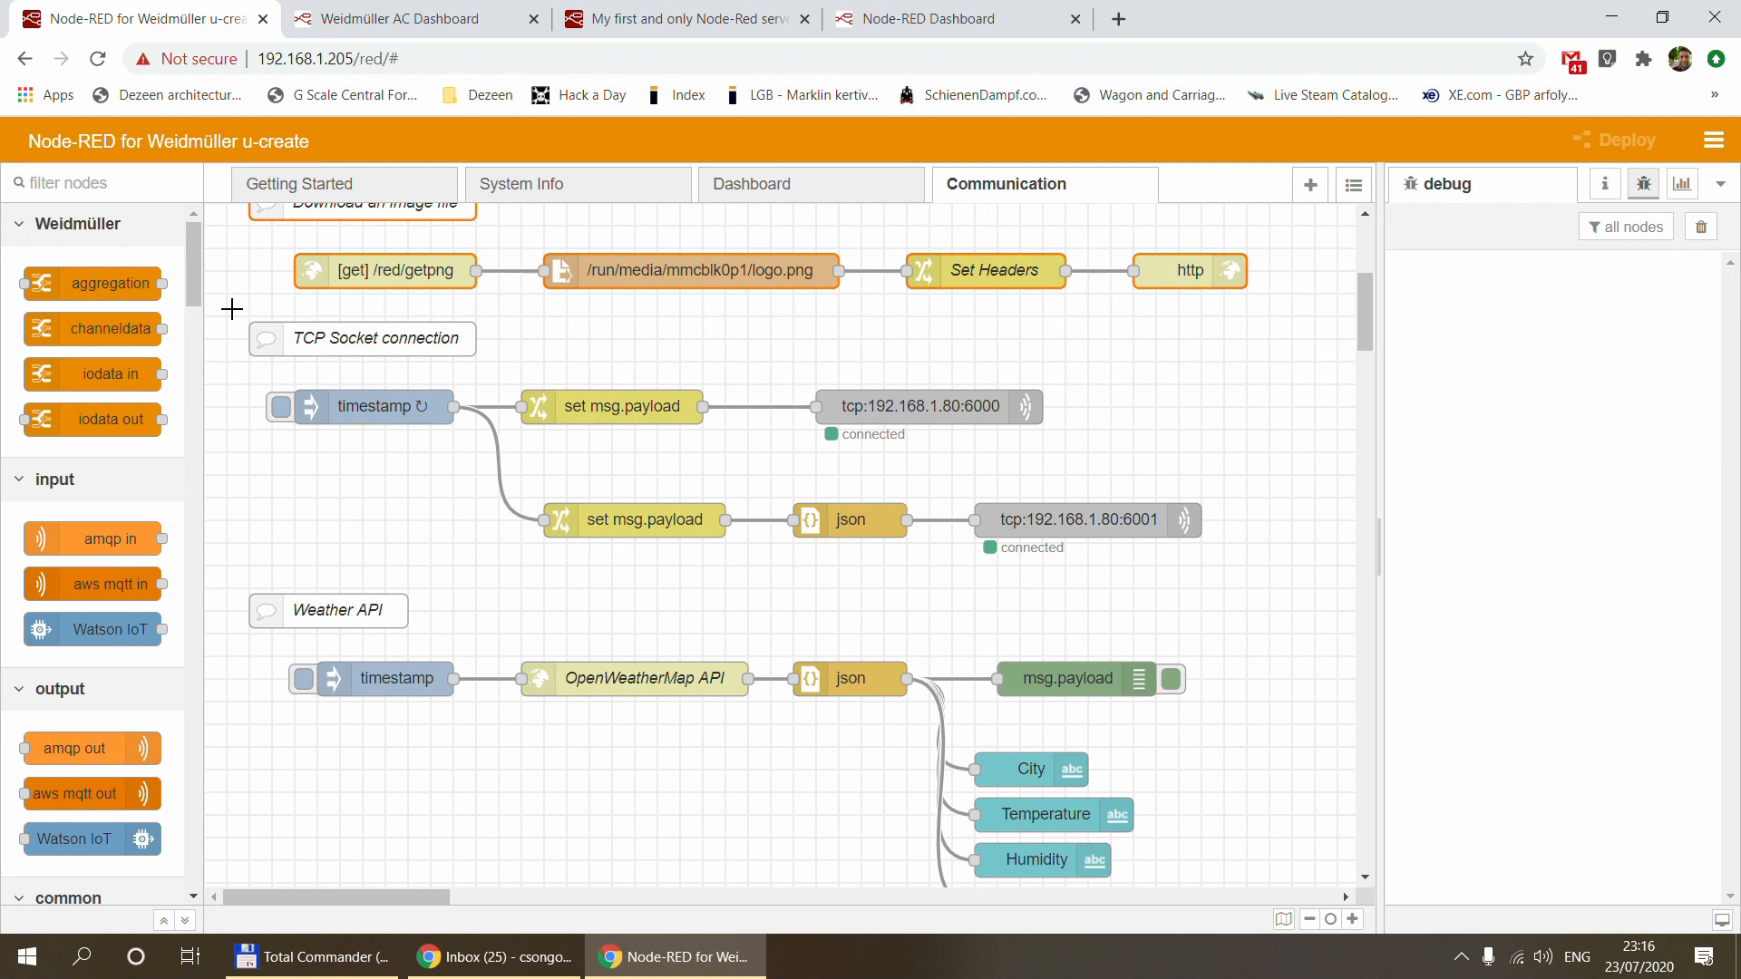
left_click_drag(232, 309, 1279, 567)
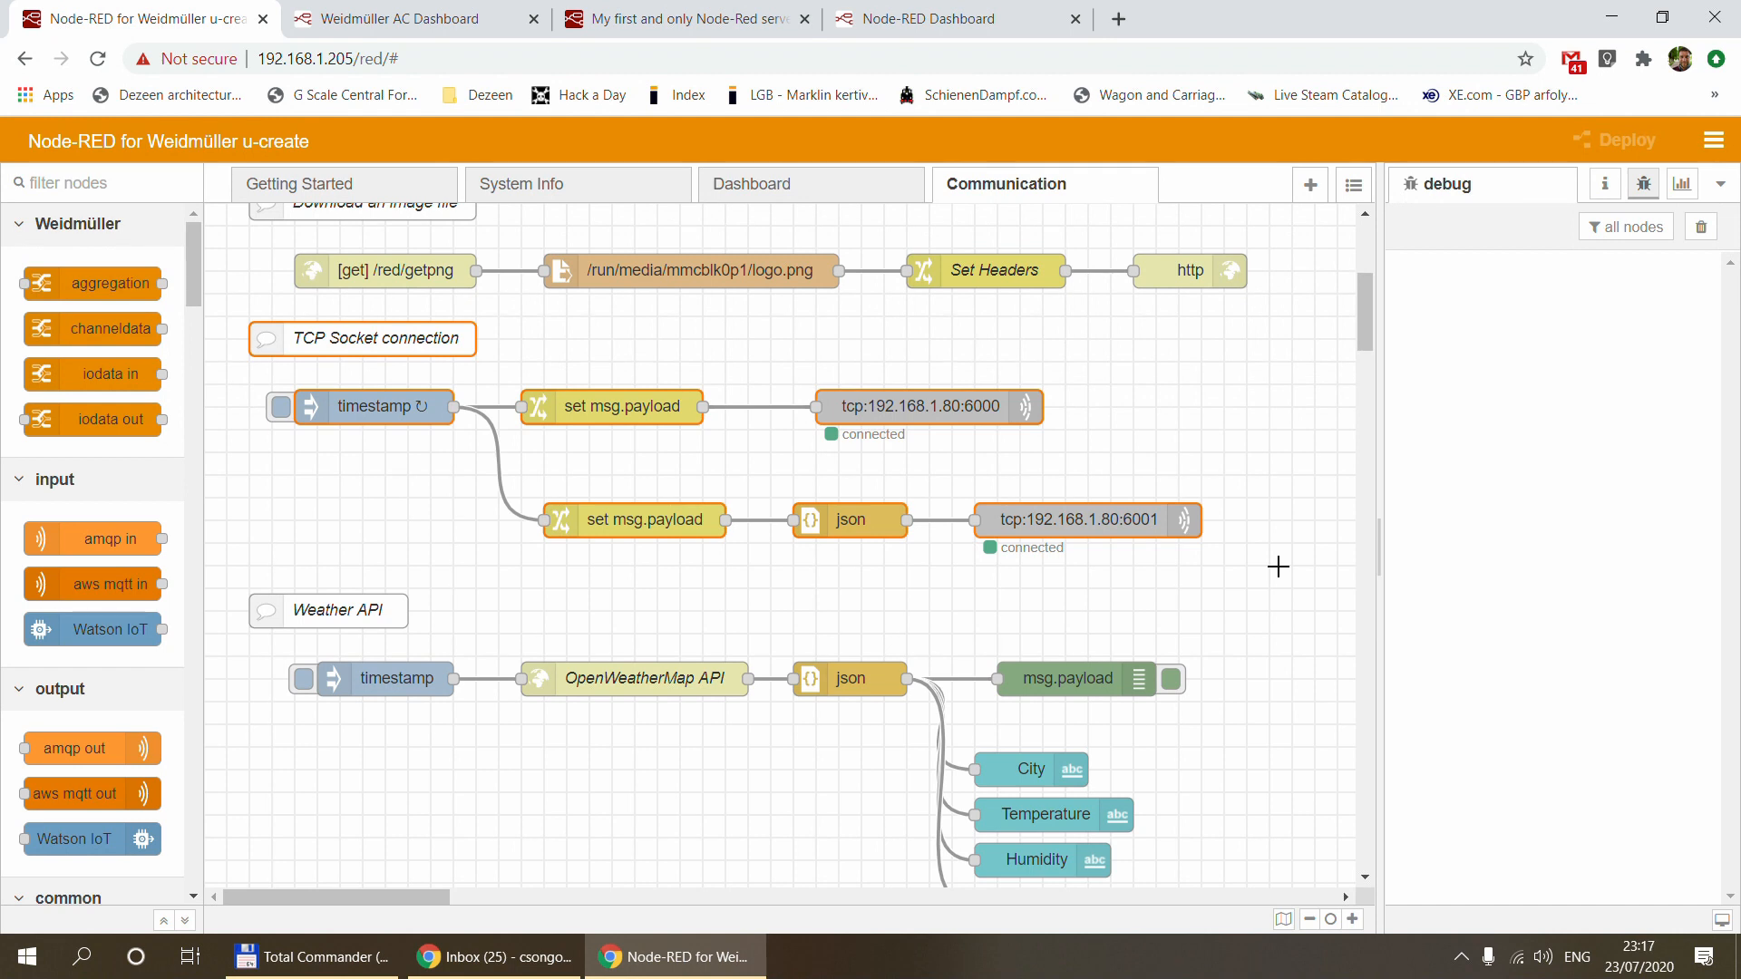
Examine the TCP server nodes in the 192.168.1.80 Node-RED instance, and return to the u-create Communication flow
left_click(686, 19)
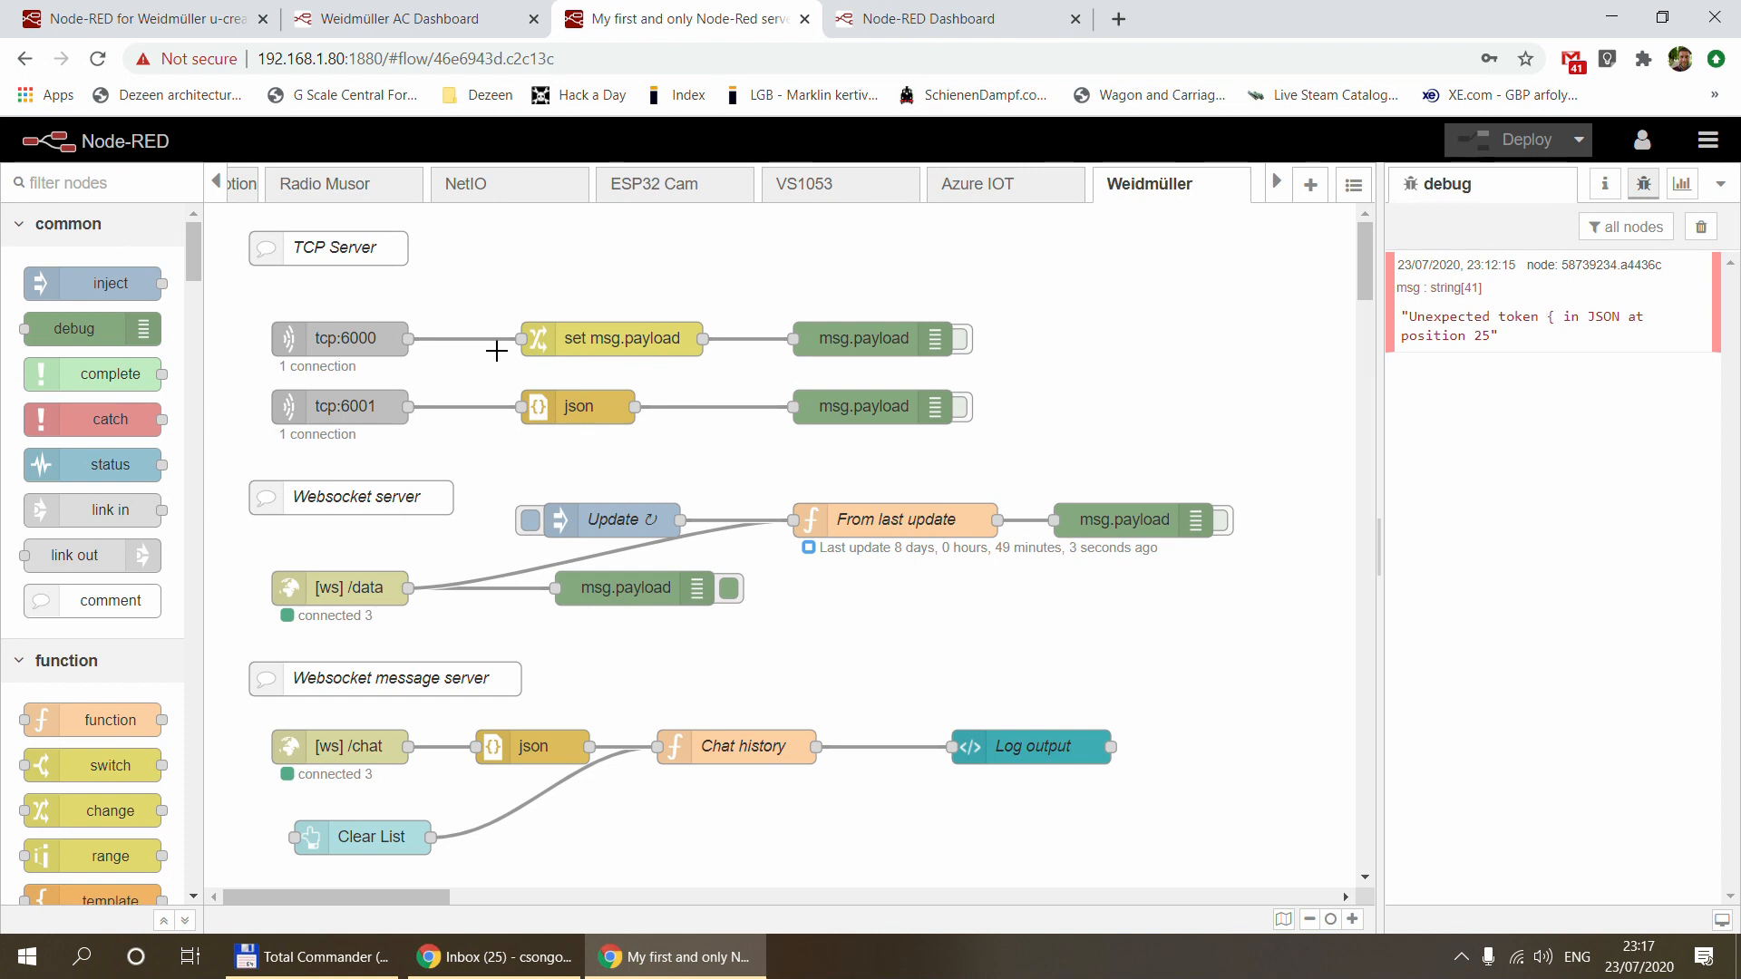
left_click(130, 22)
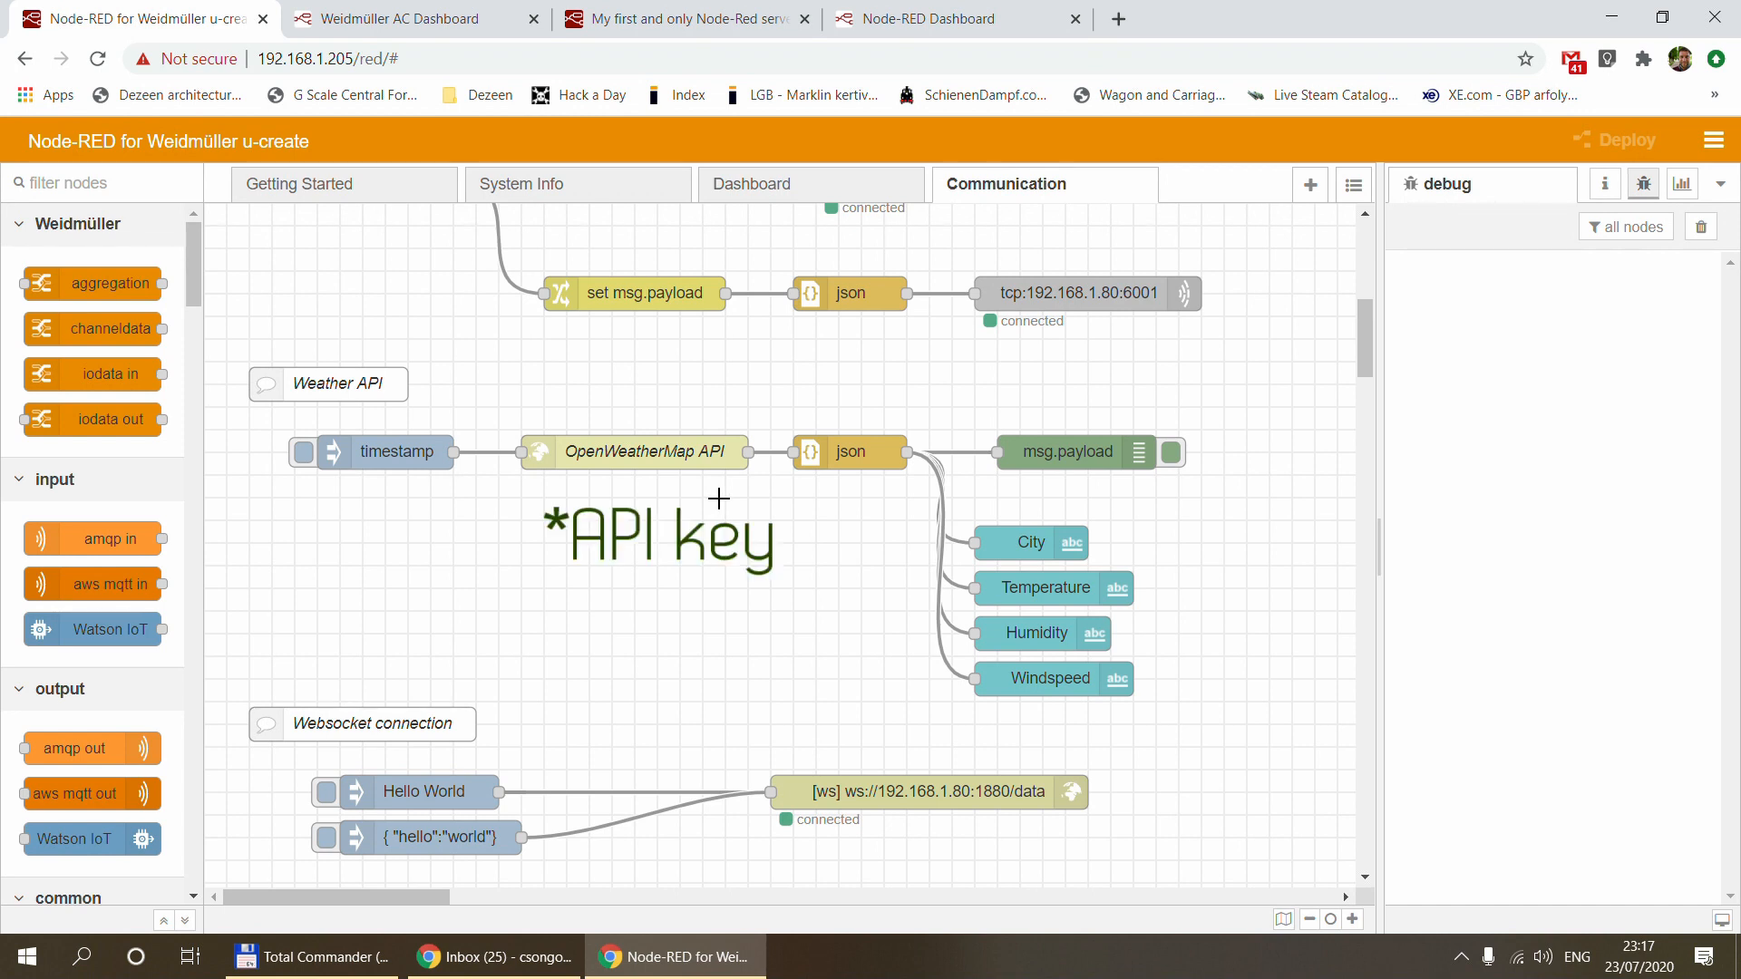
scroll(719, 498, "down", 3)
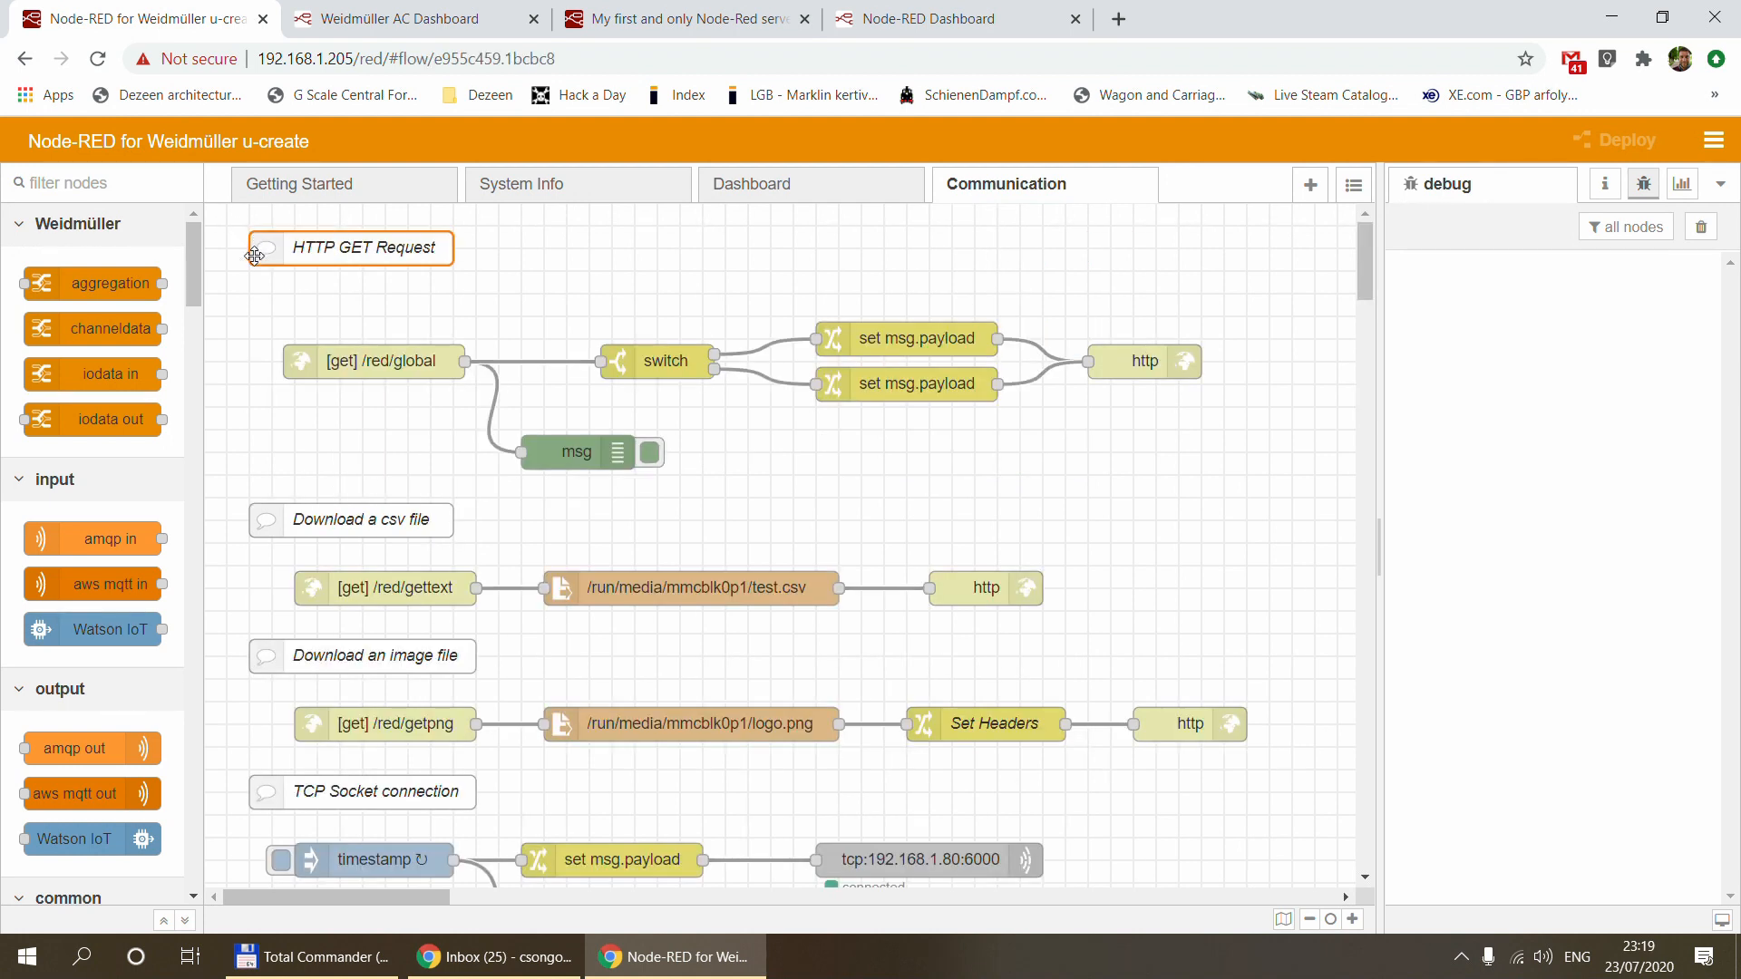
Copy the URL for the pressure variable from the HTTP GET Request comment node
double_click(314, 253)
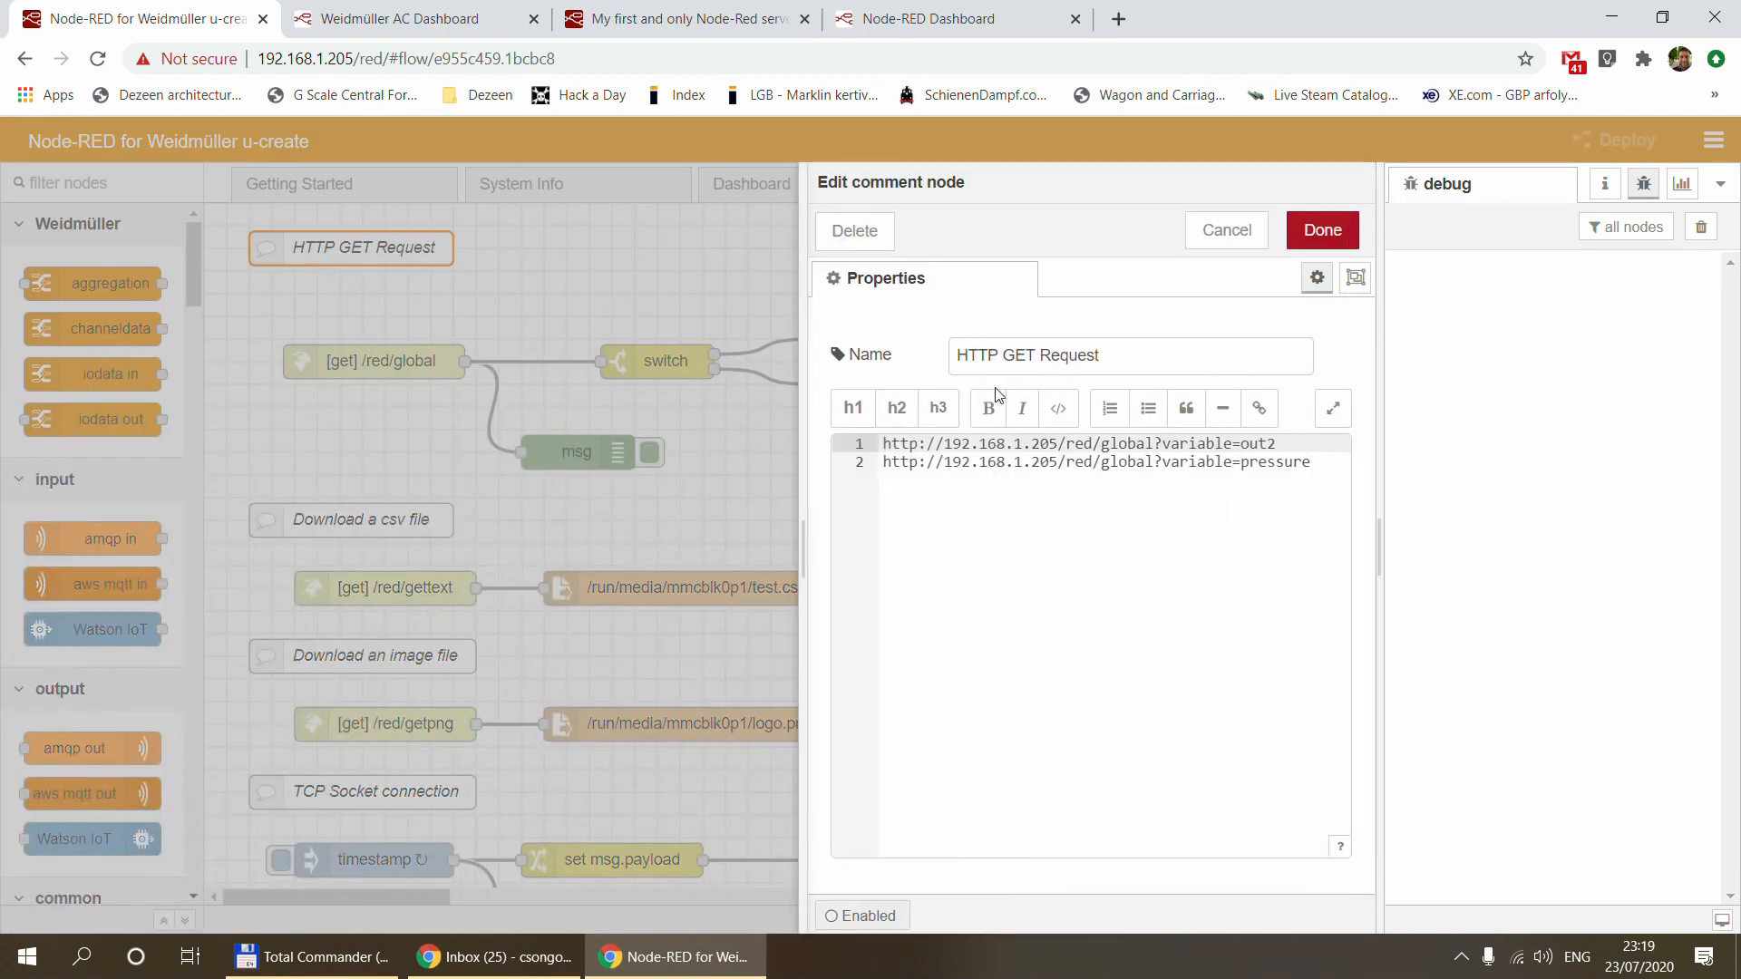
left_click_drag(1330, 463, 840, 462)
key("ctrl+c")
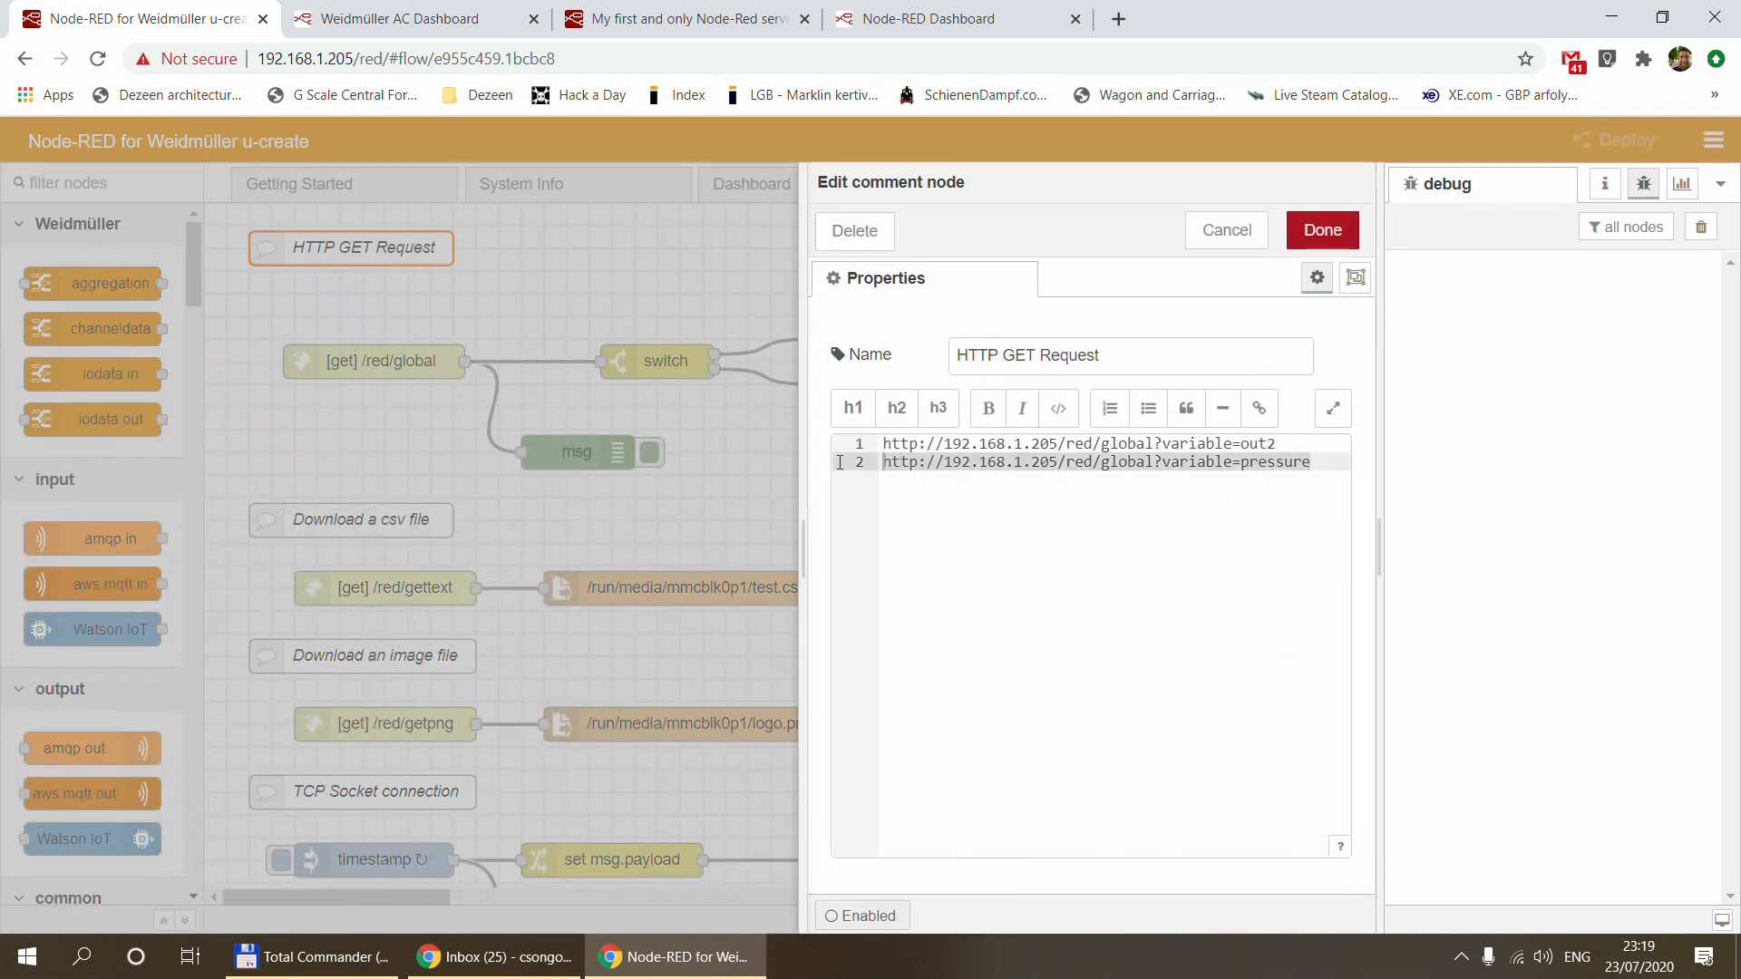
left_click(1118, 19)
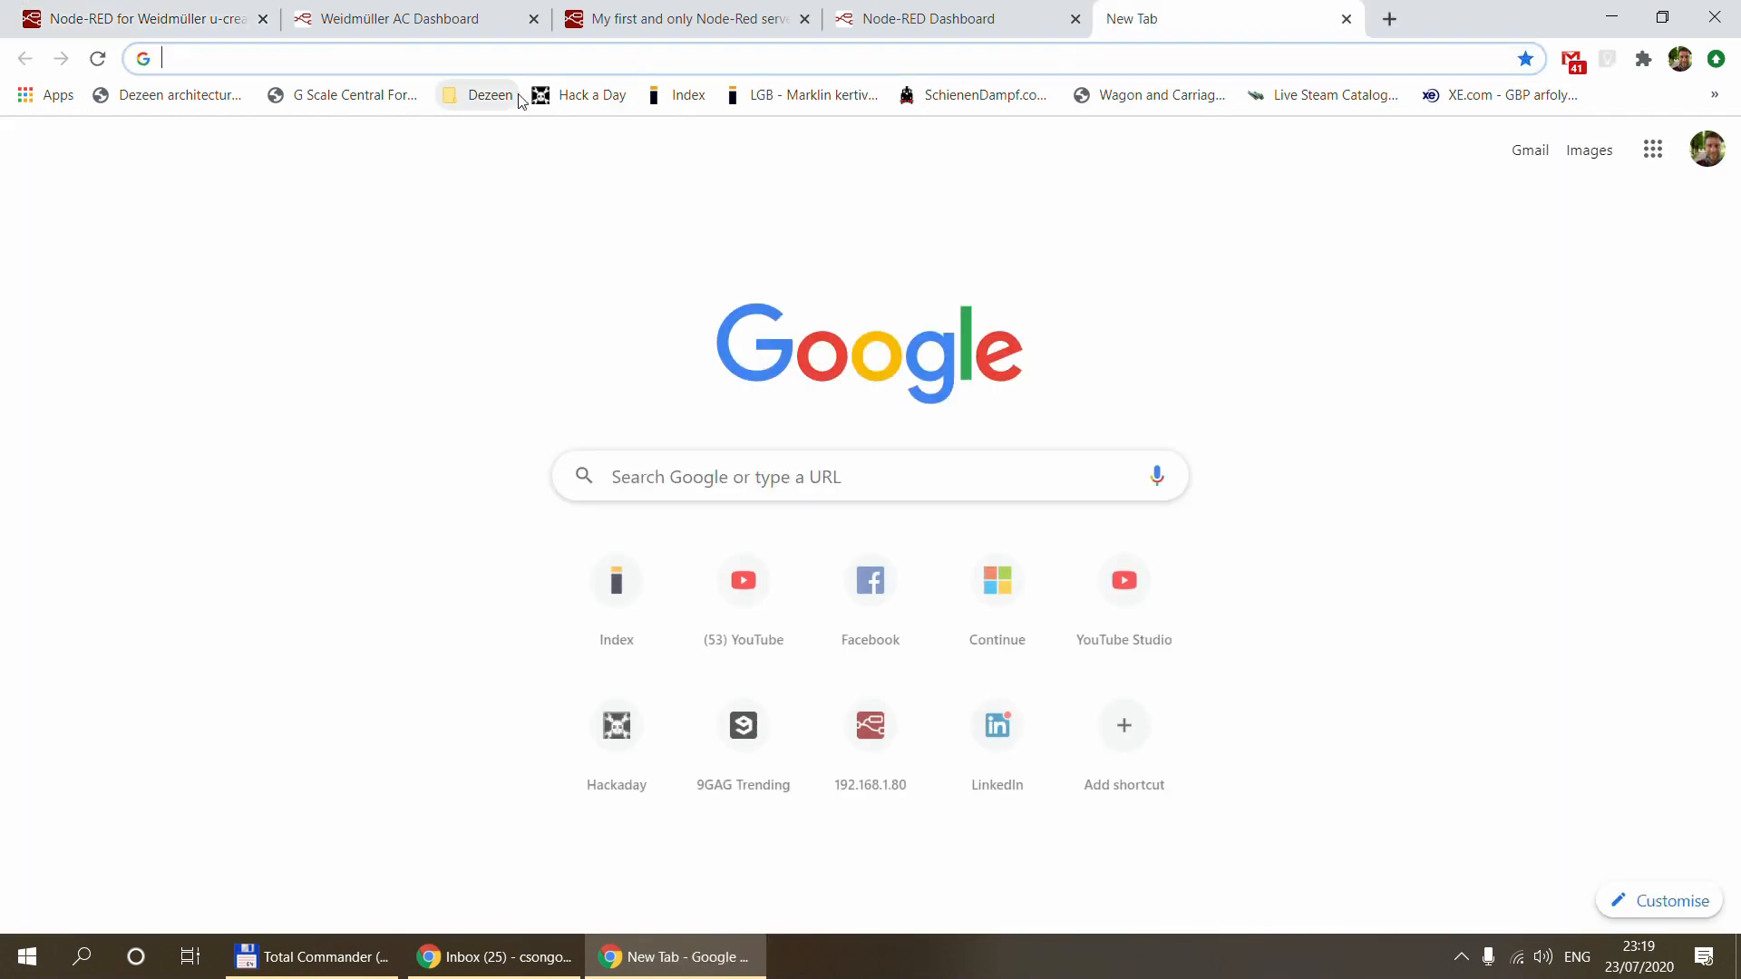
left_click(313, 59)
key("ctrl+v")
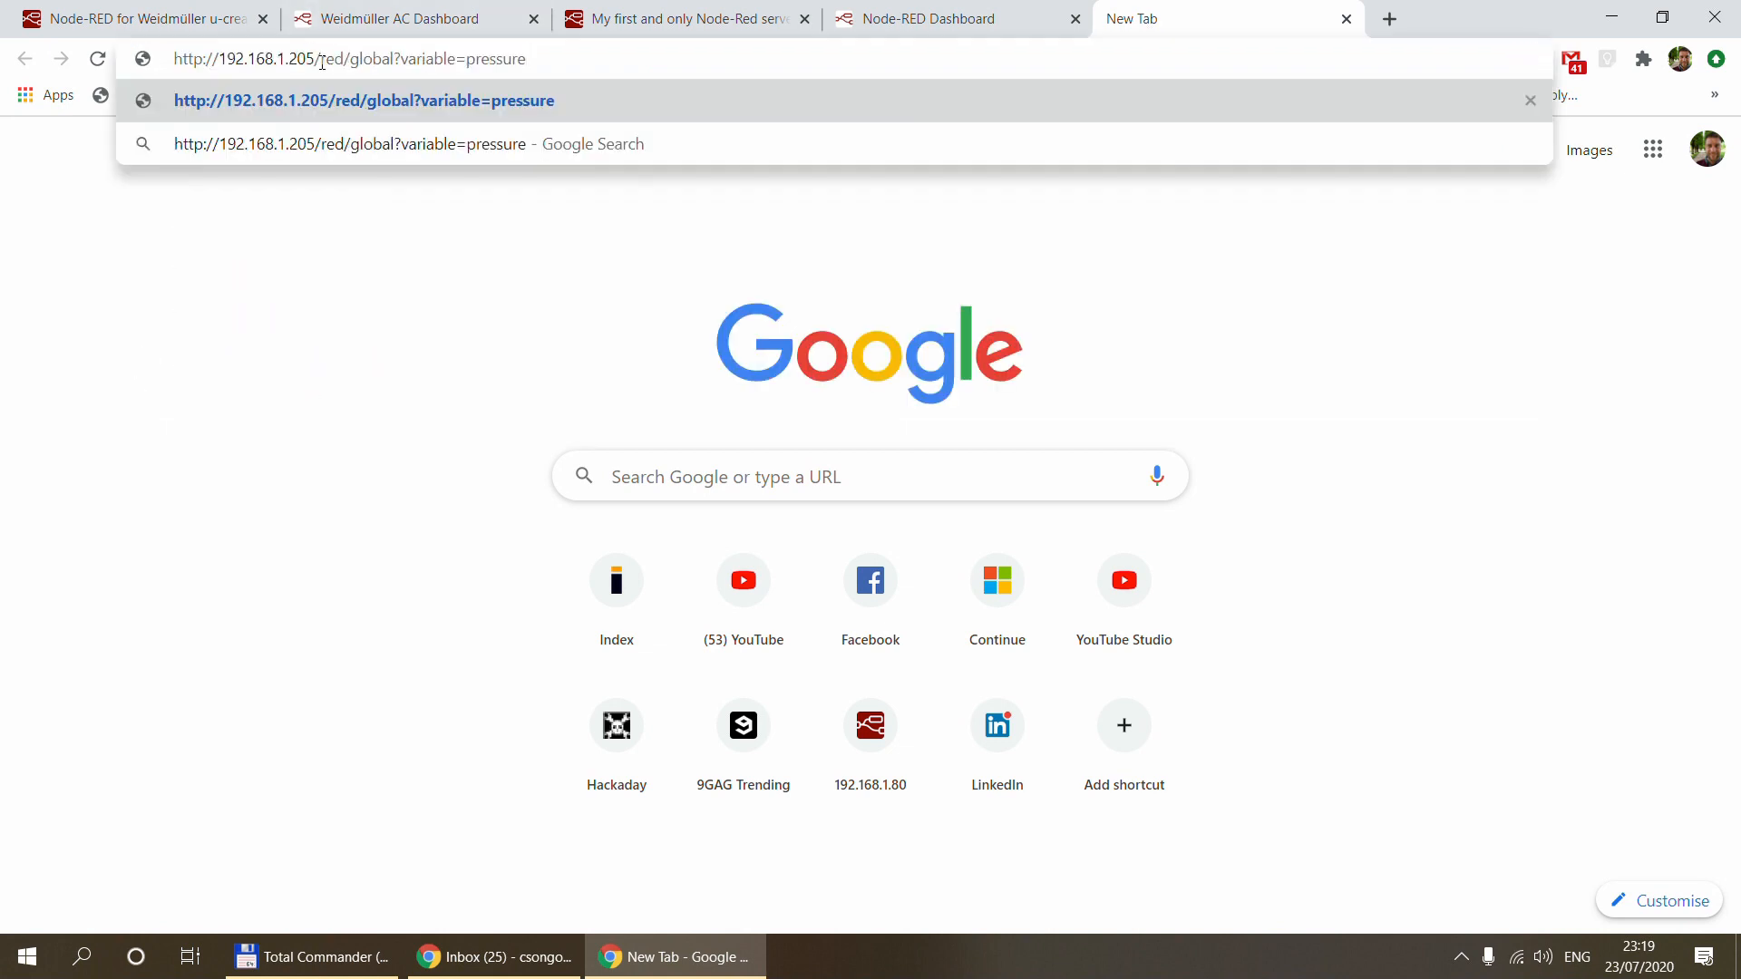
key("Return")
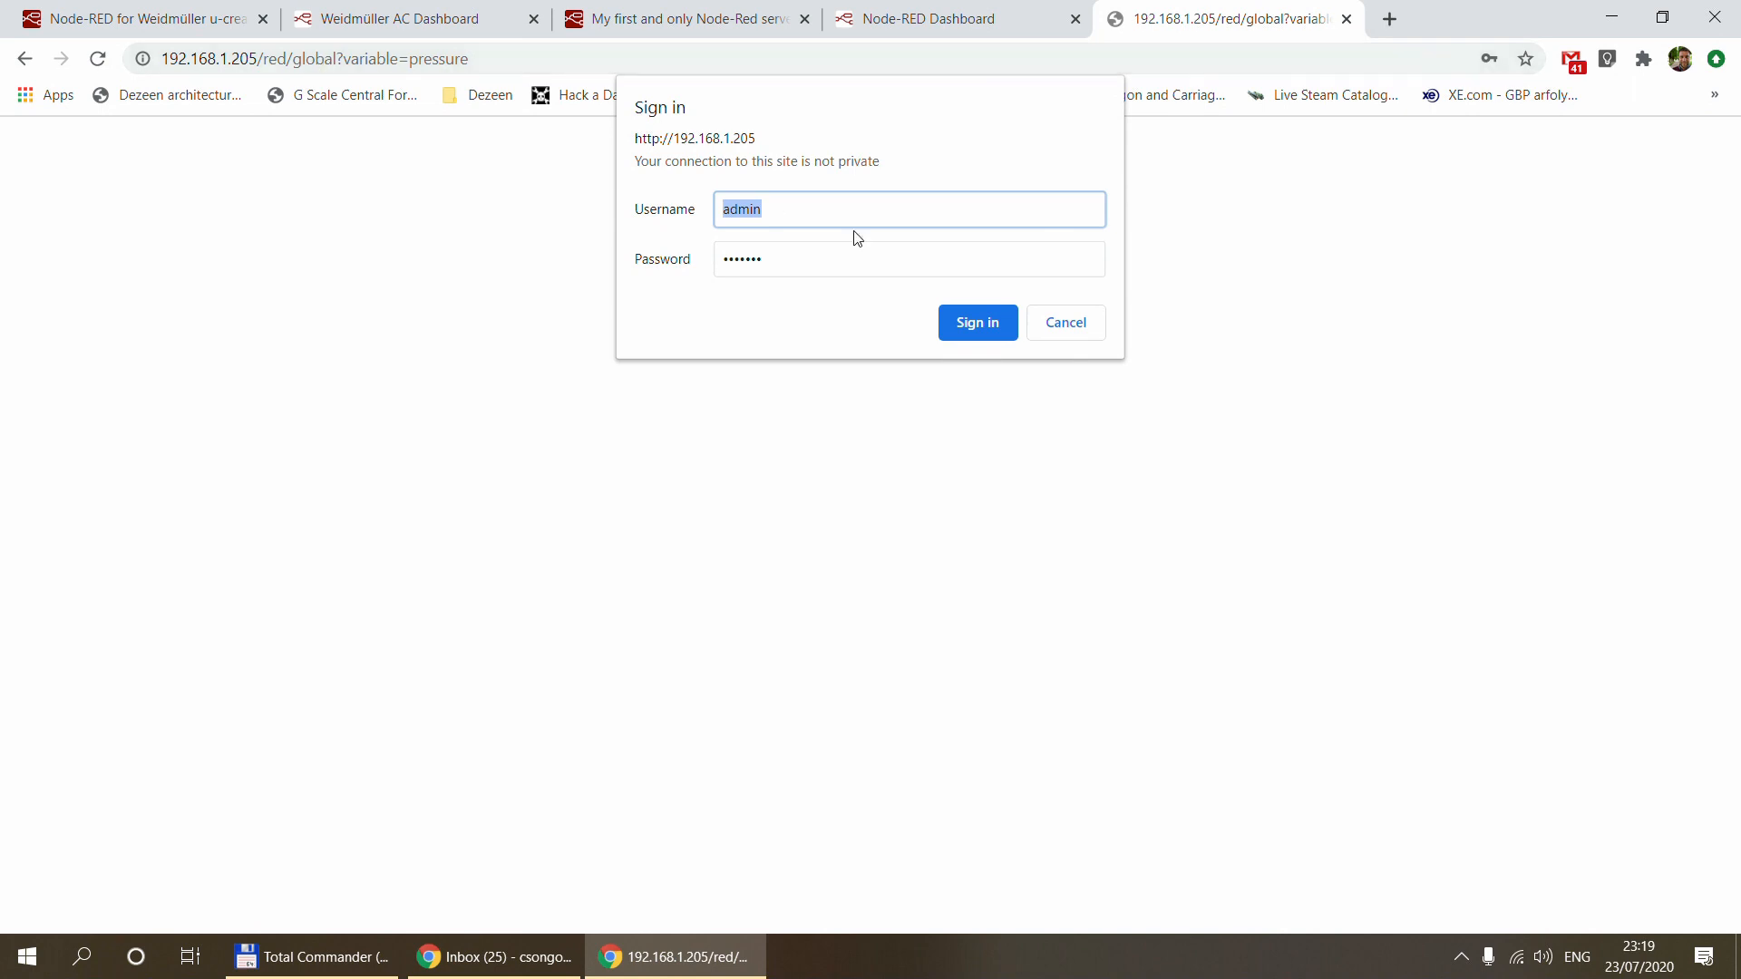
left_click(965, 317)
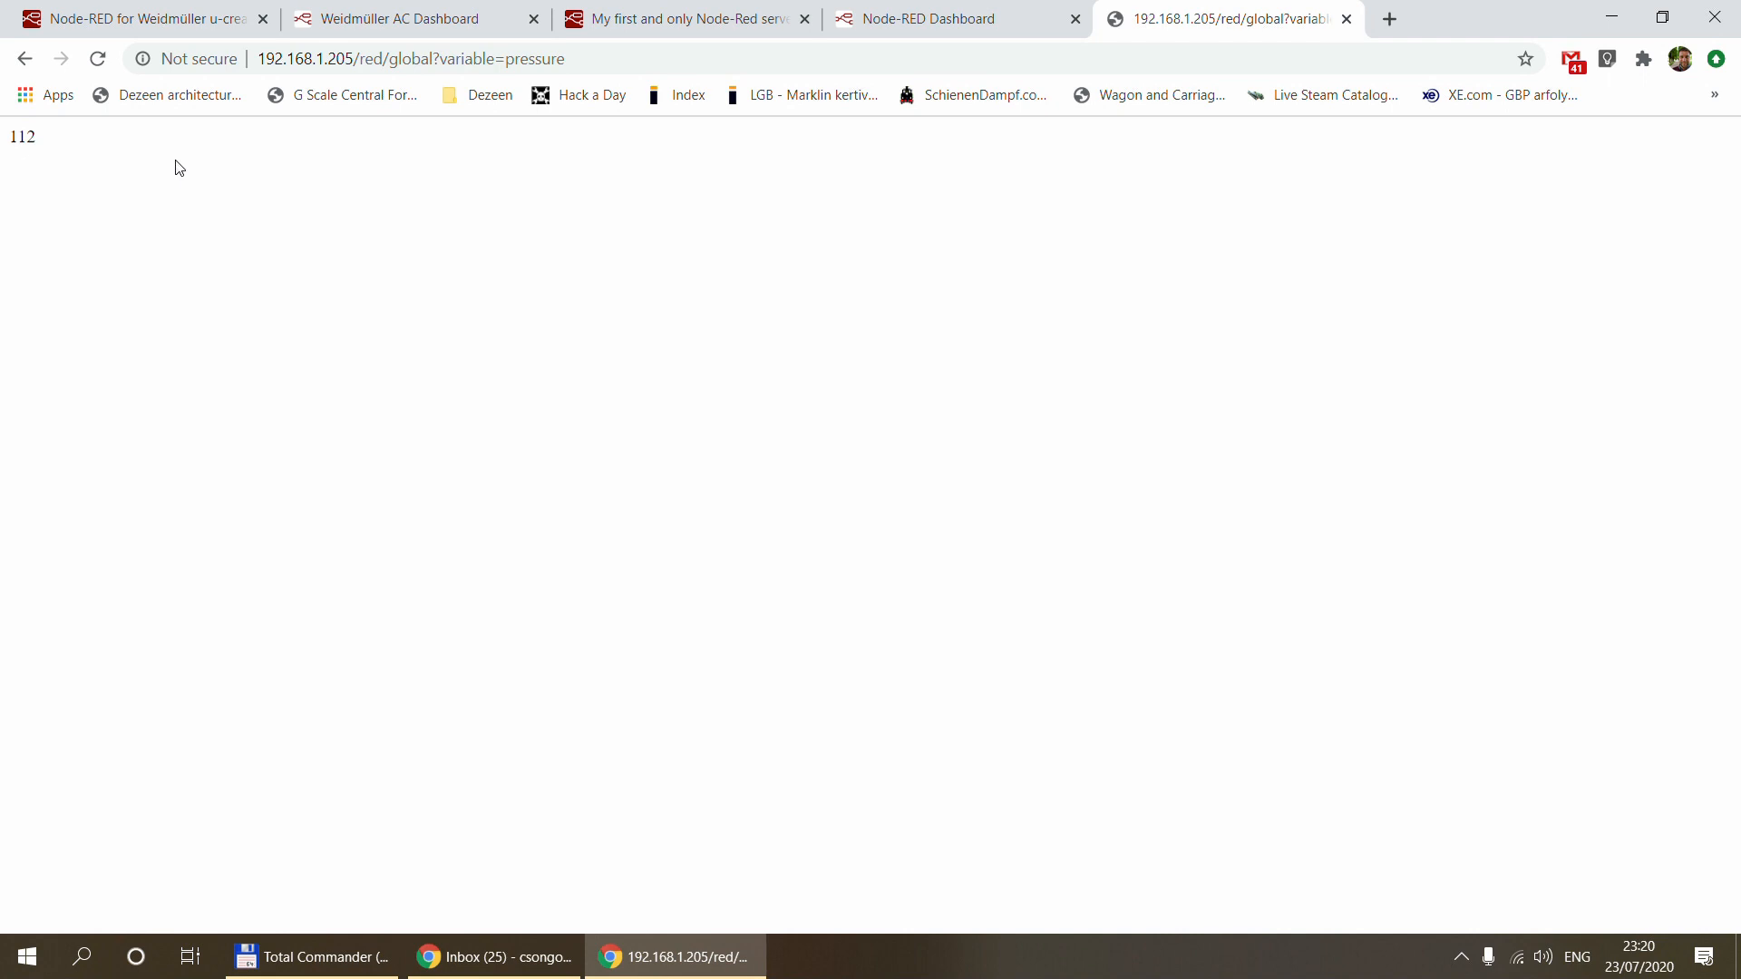
left_click(145, 27)
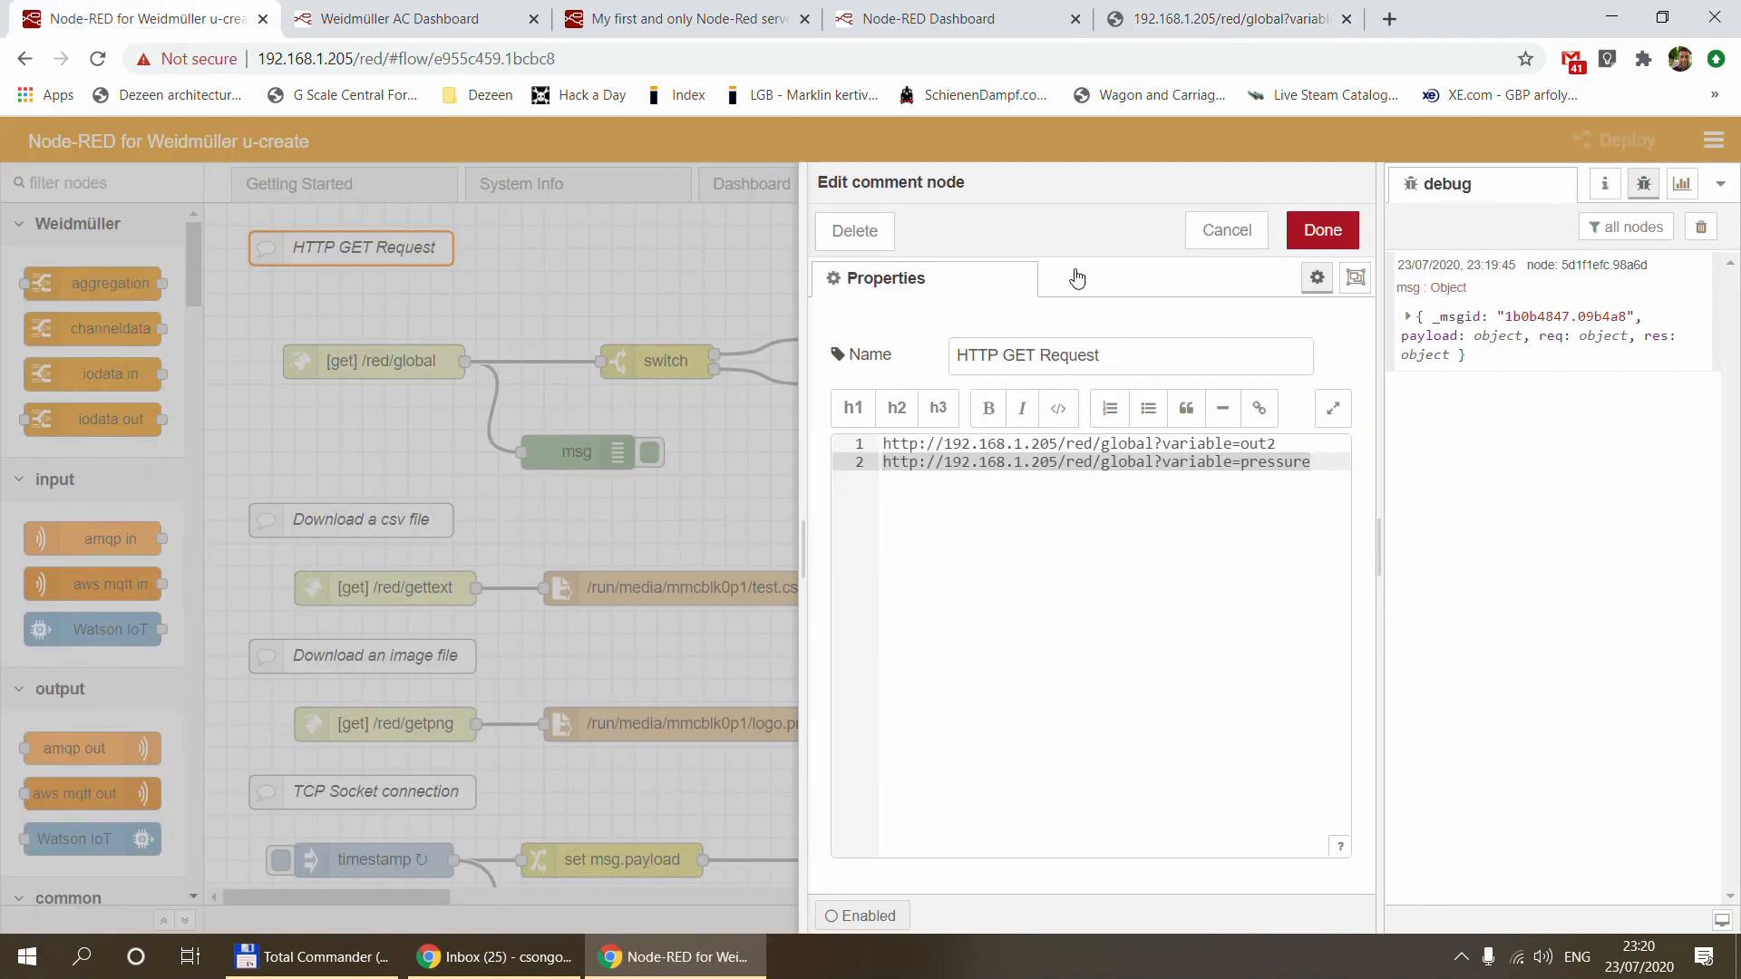
left_click(1218, 229)
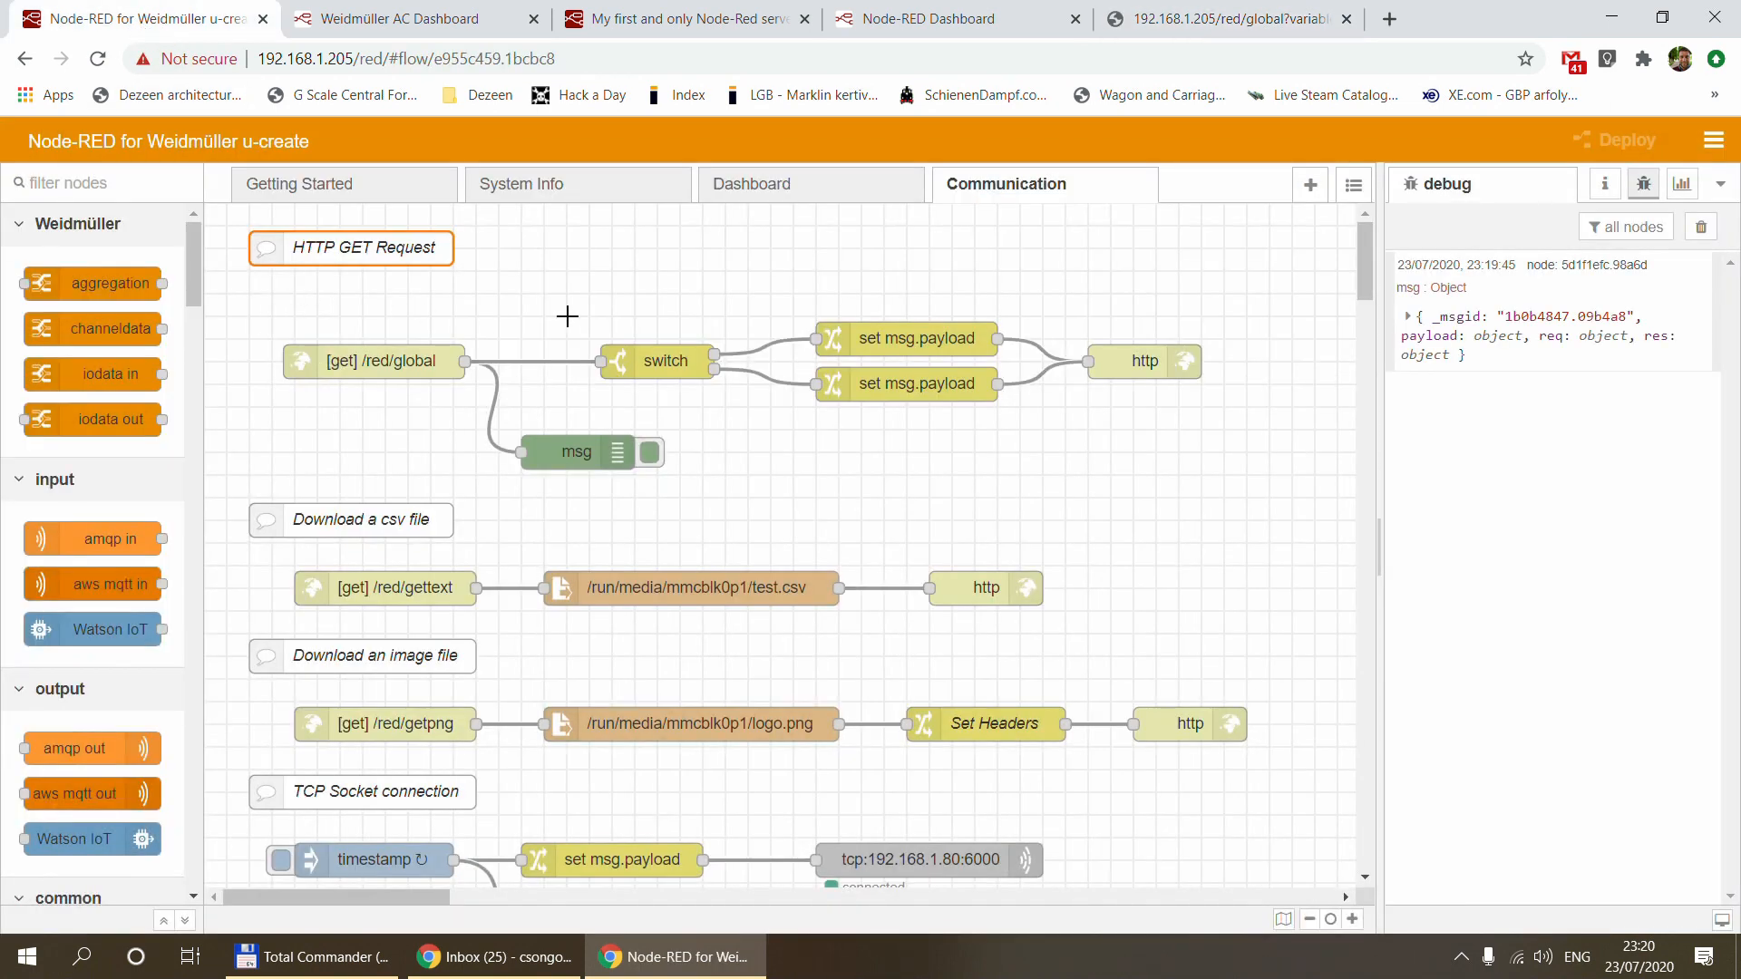
Inspect the settings of the Pressure iodata-in node in the Dashboard flow and close it without changes
left_click(531, 188)
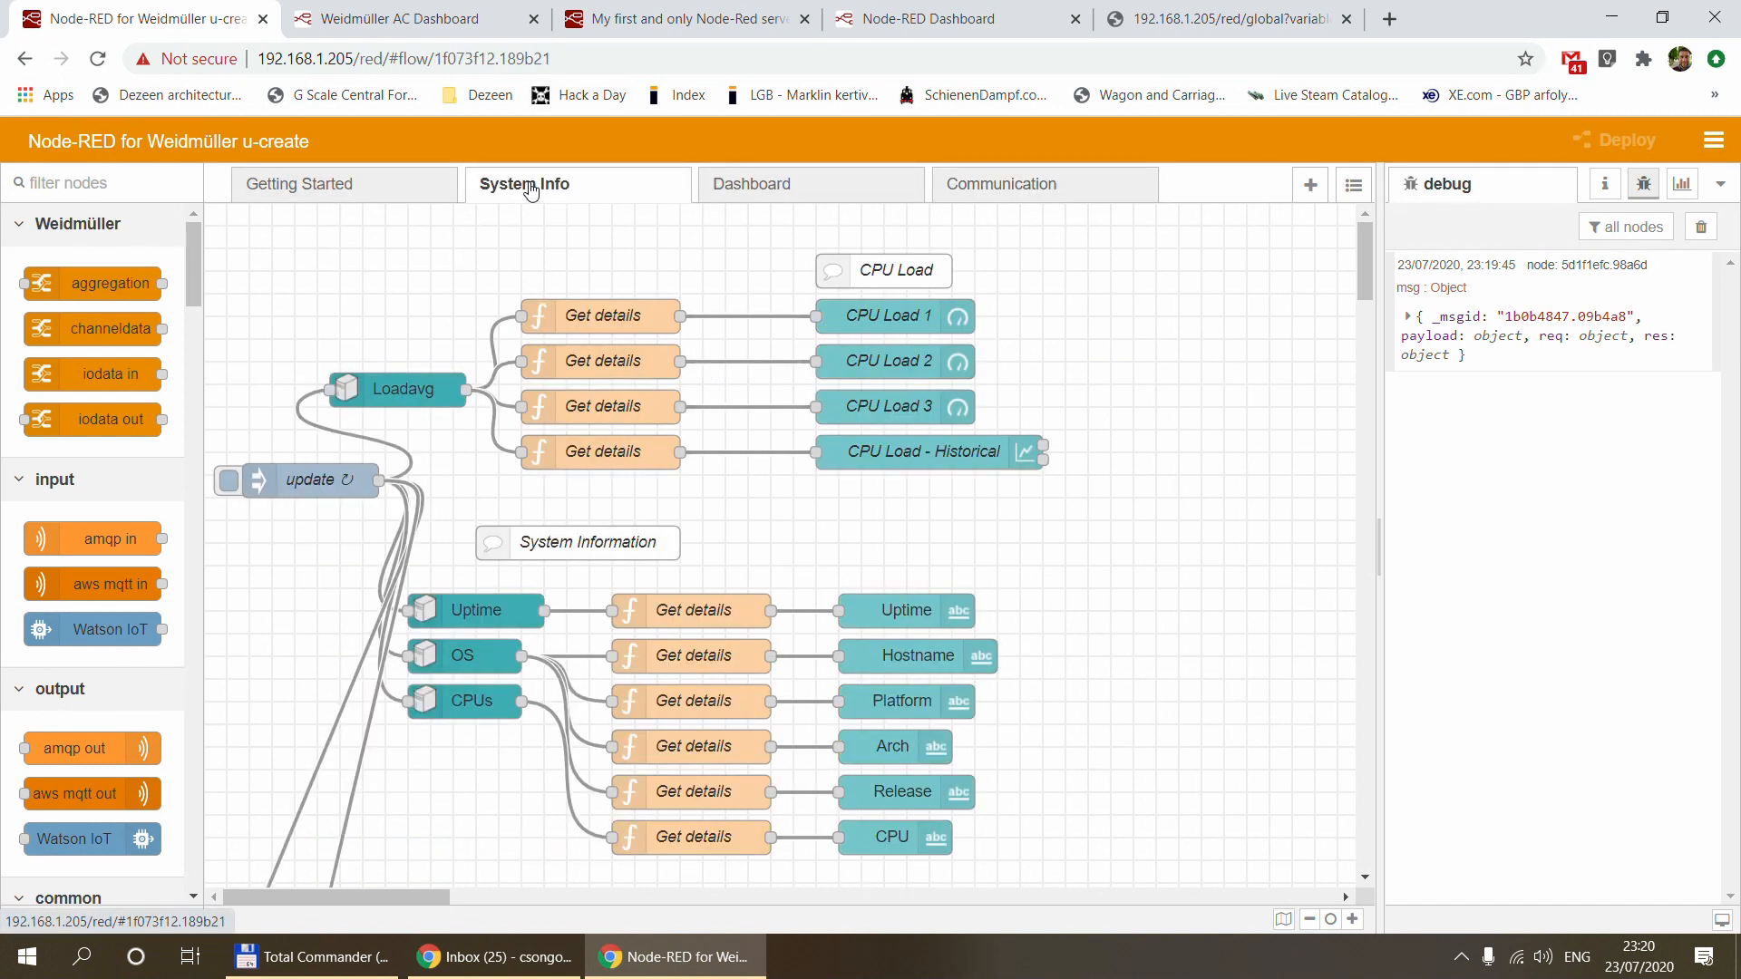
left_click(373, 186)
left_click(820, 199)
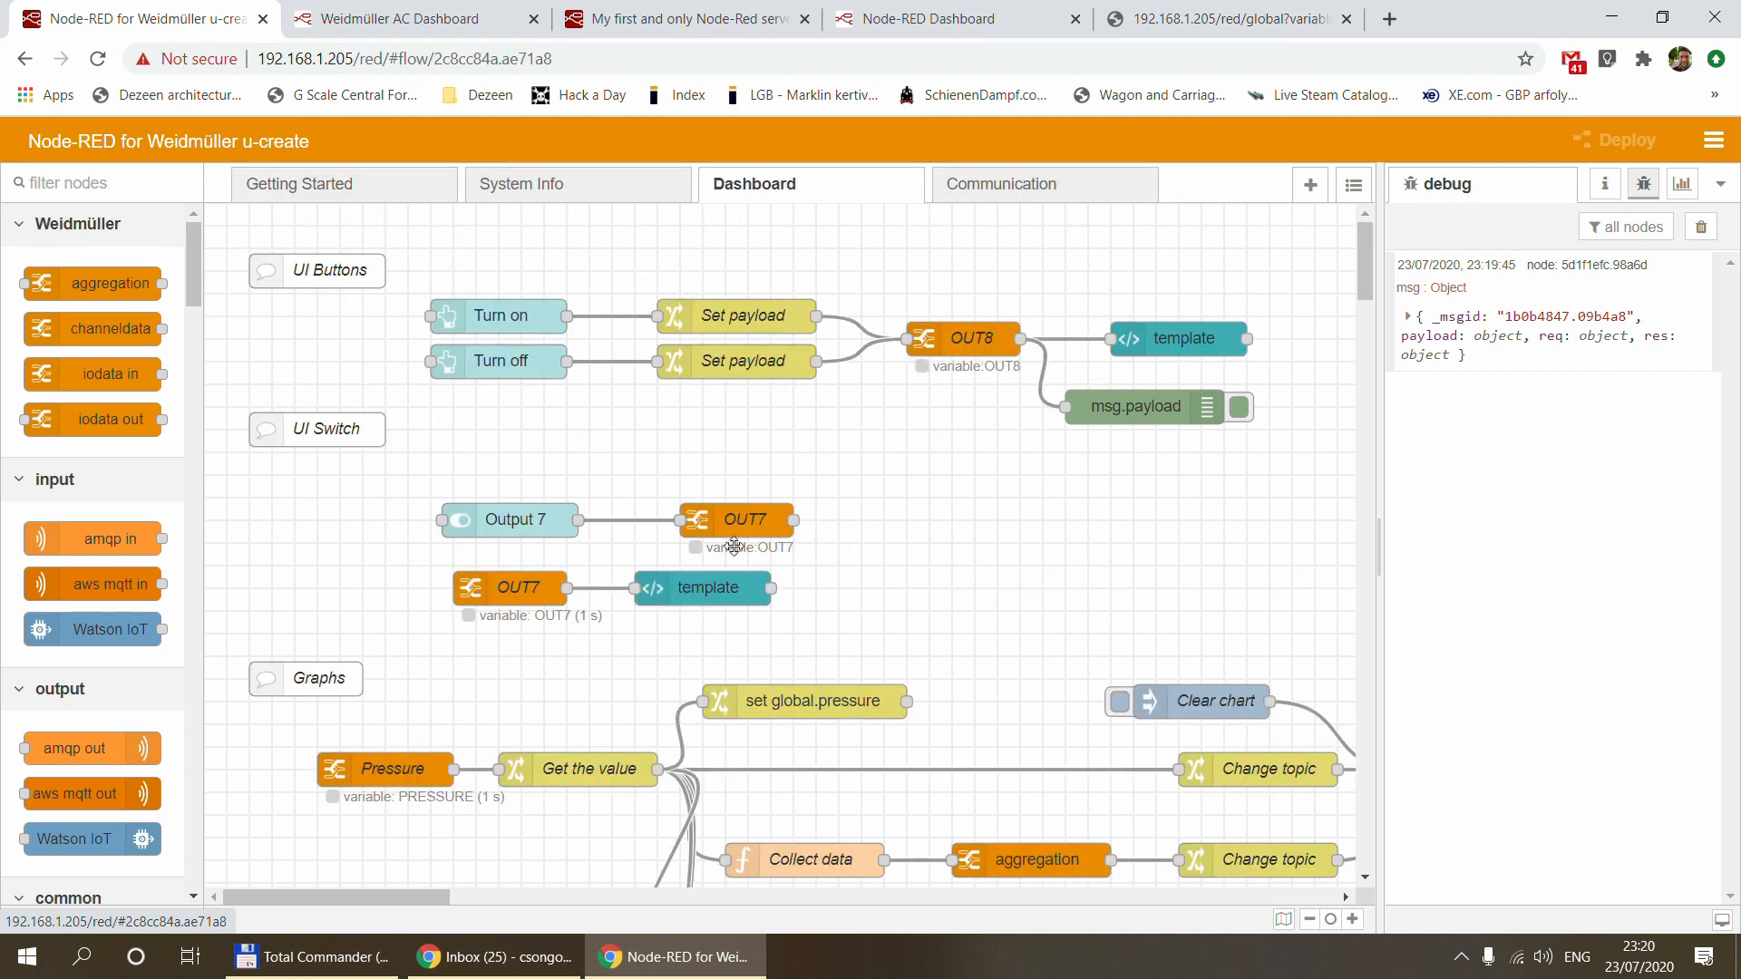
scroll(705, 561, "down", 3)
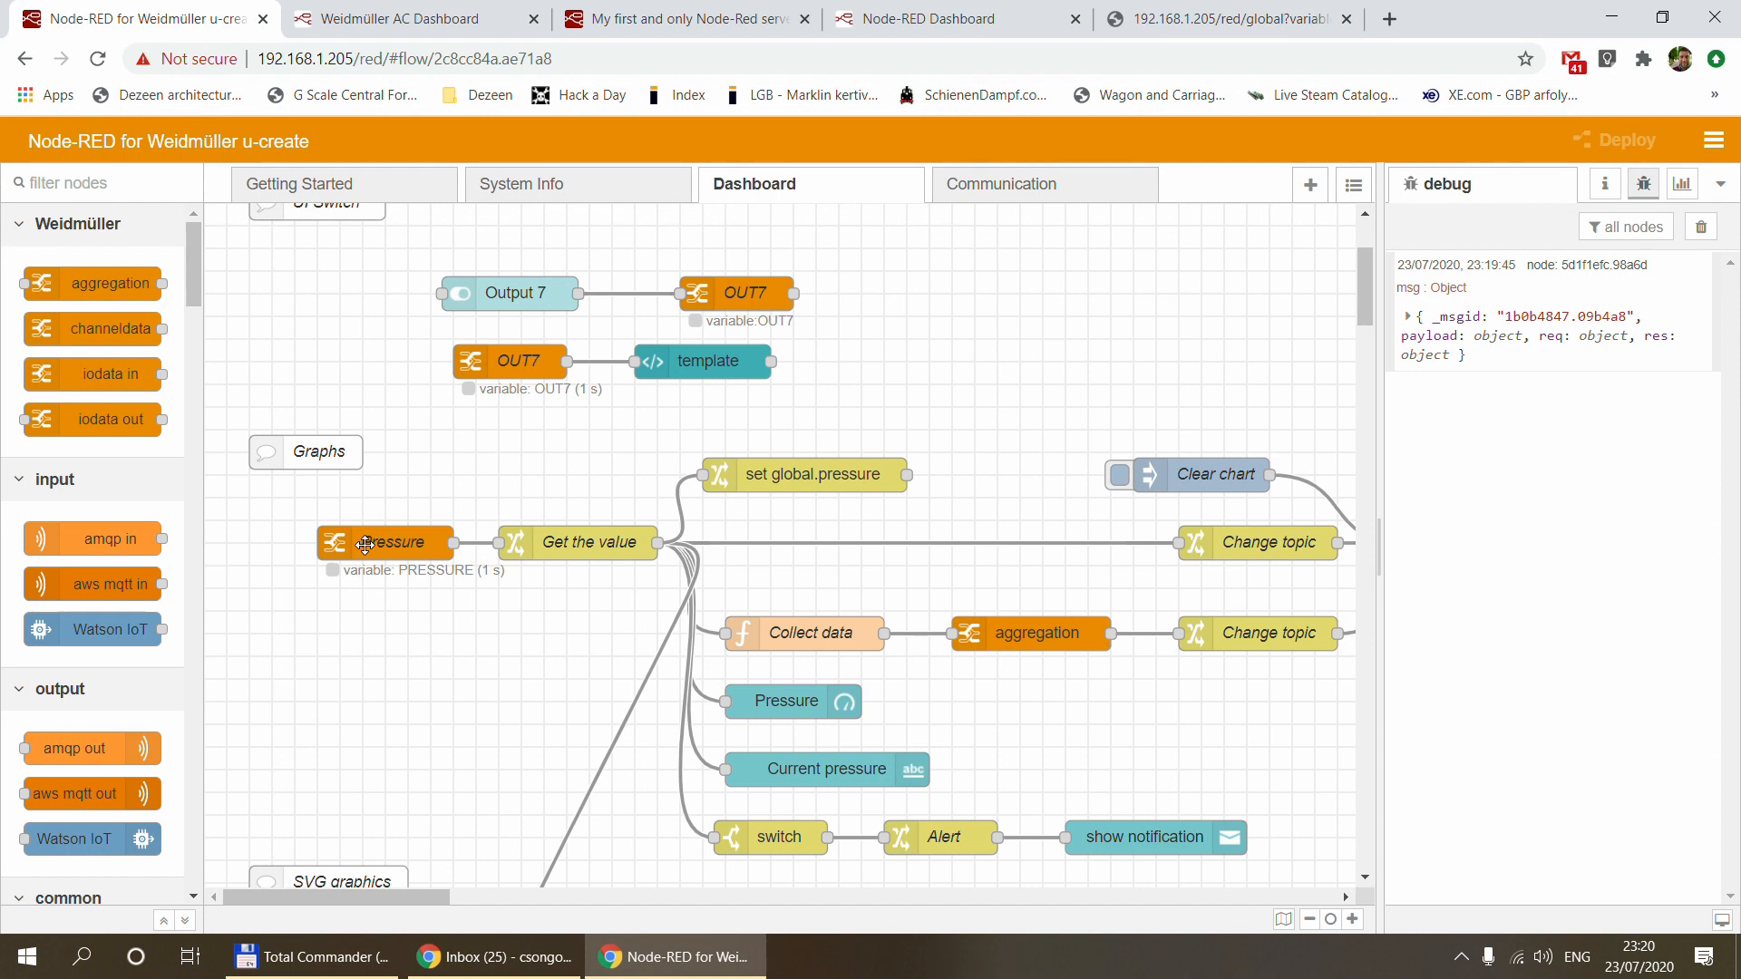
double_click(366, 544)
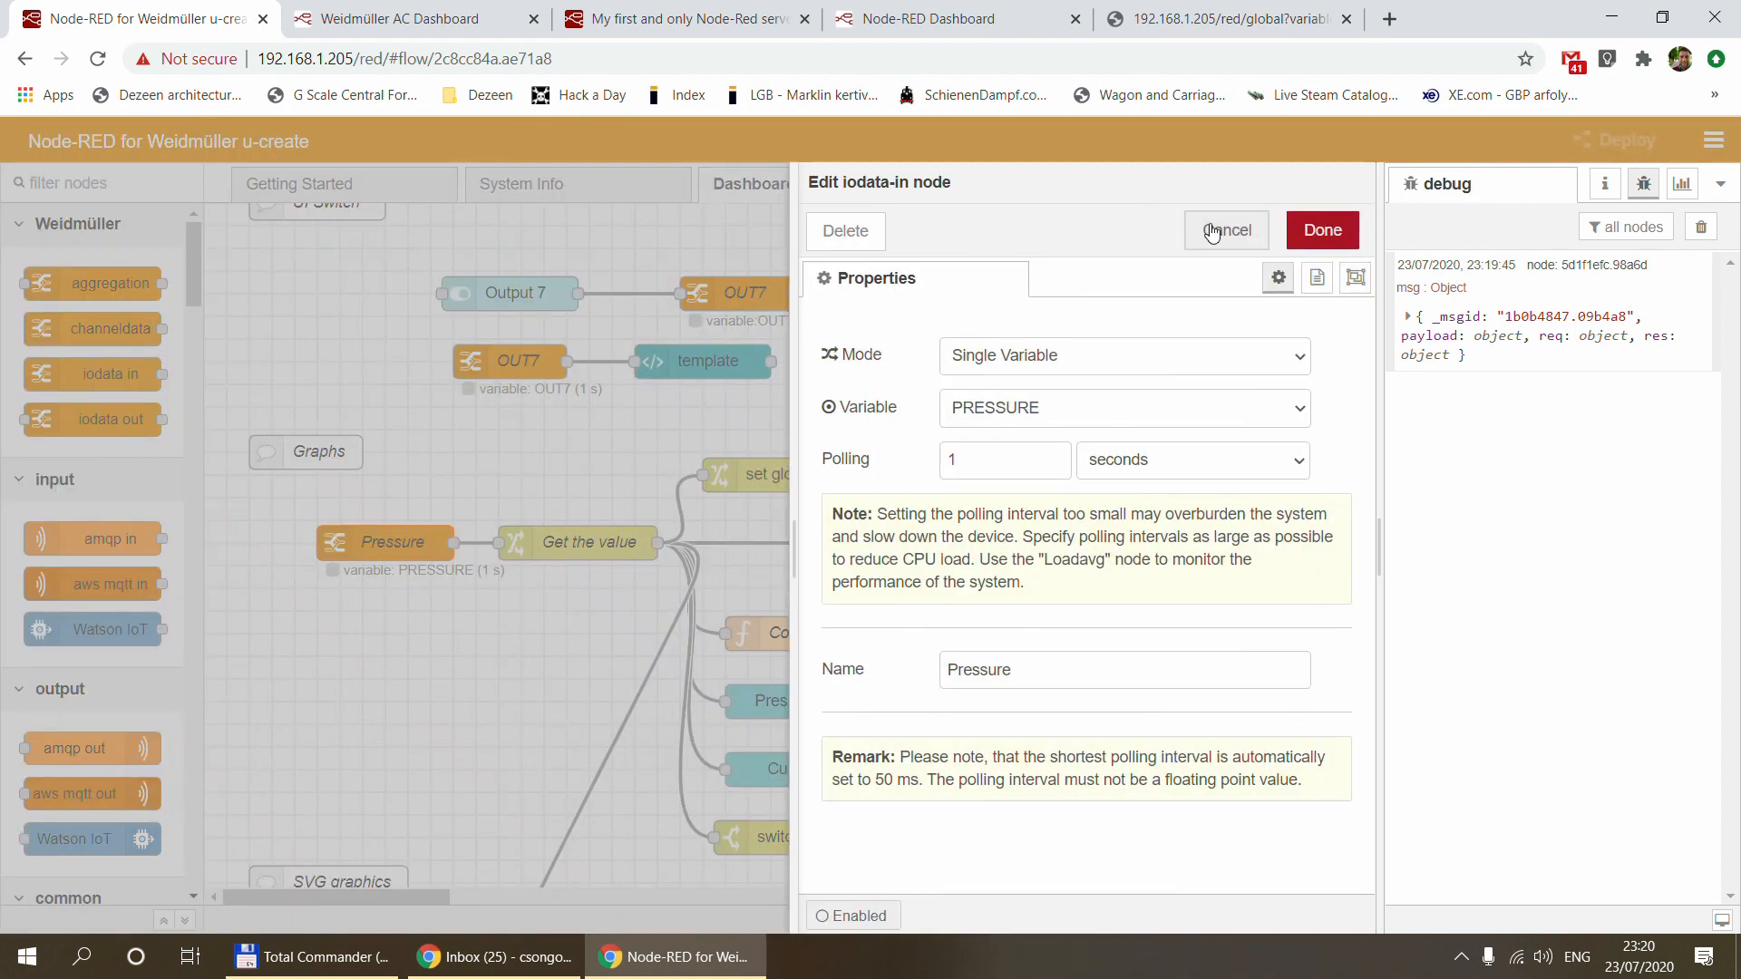
left_click(1213, 233)
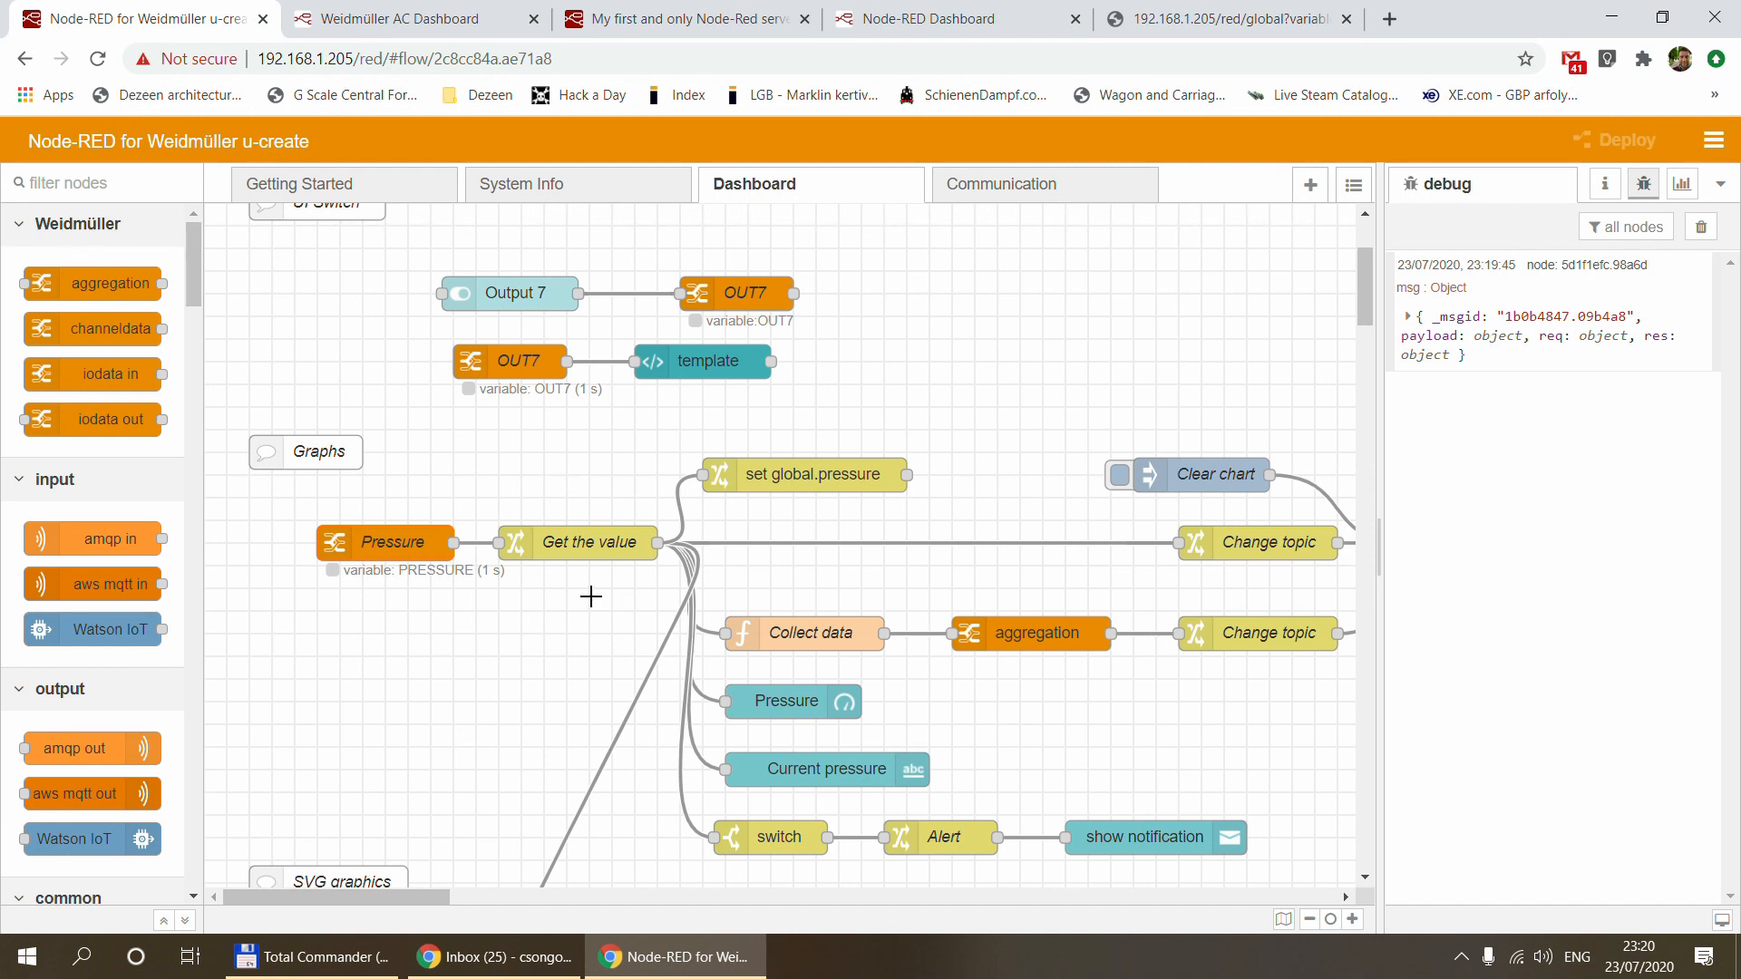
Inspect the rule of the set global.pressure change node and close it without changes
left_click(753, 476)
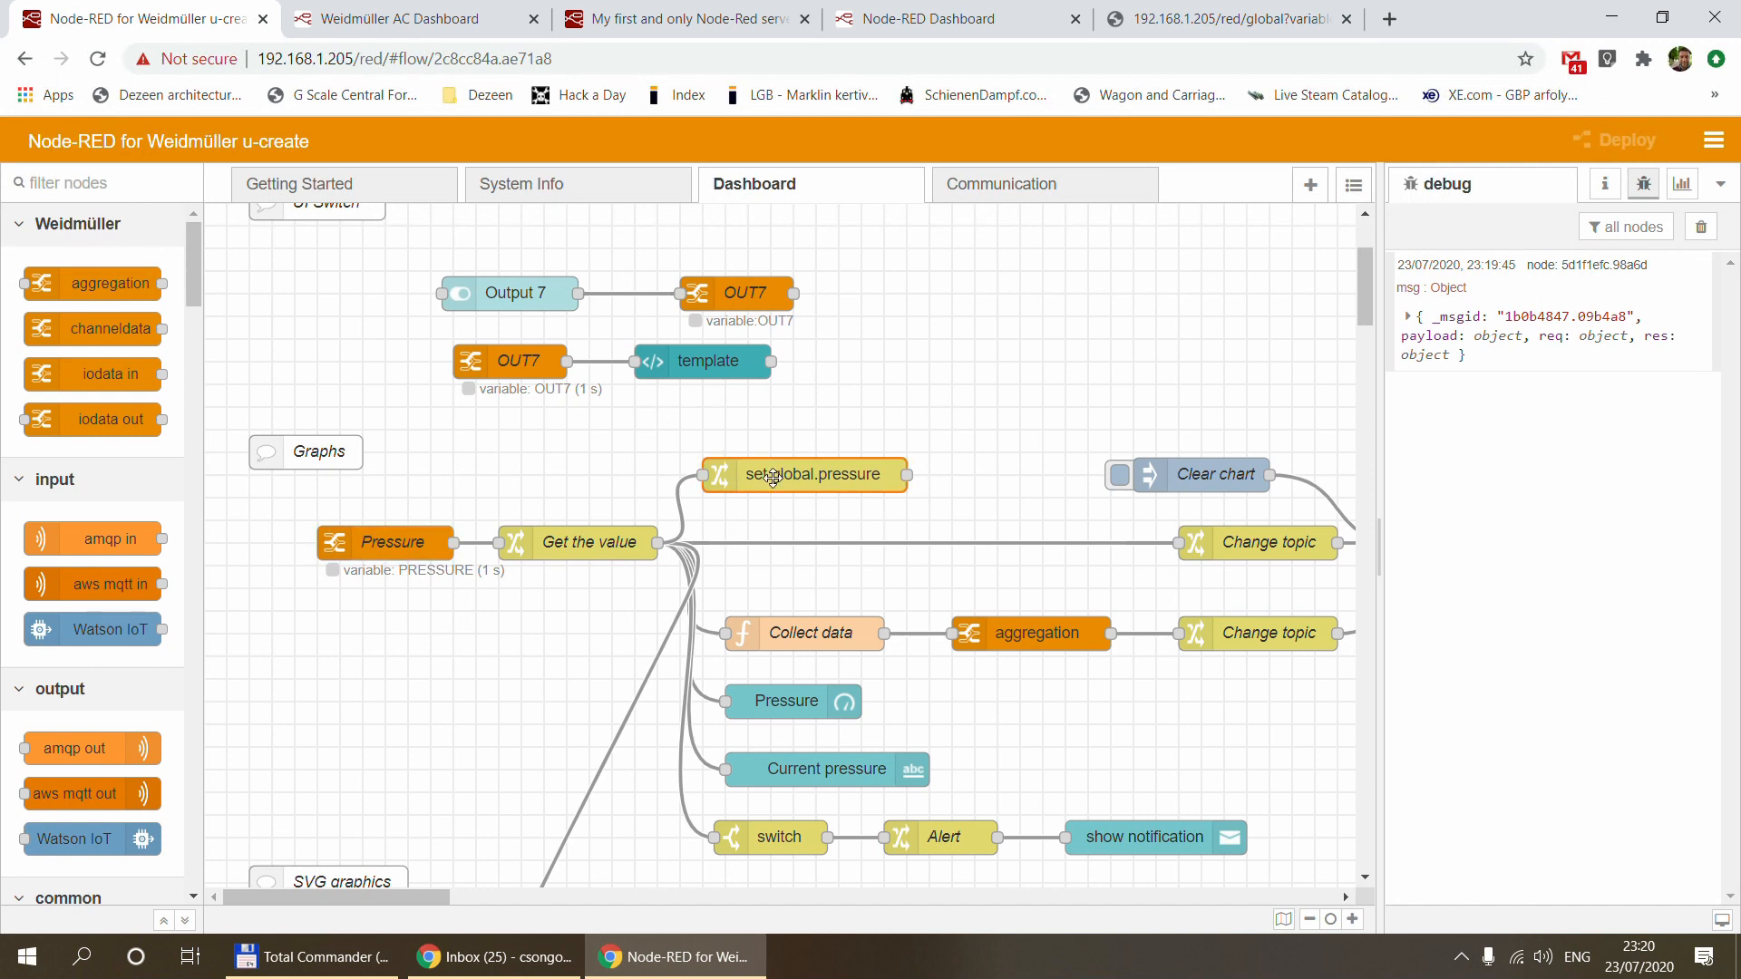
double_click(772, 477)
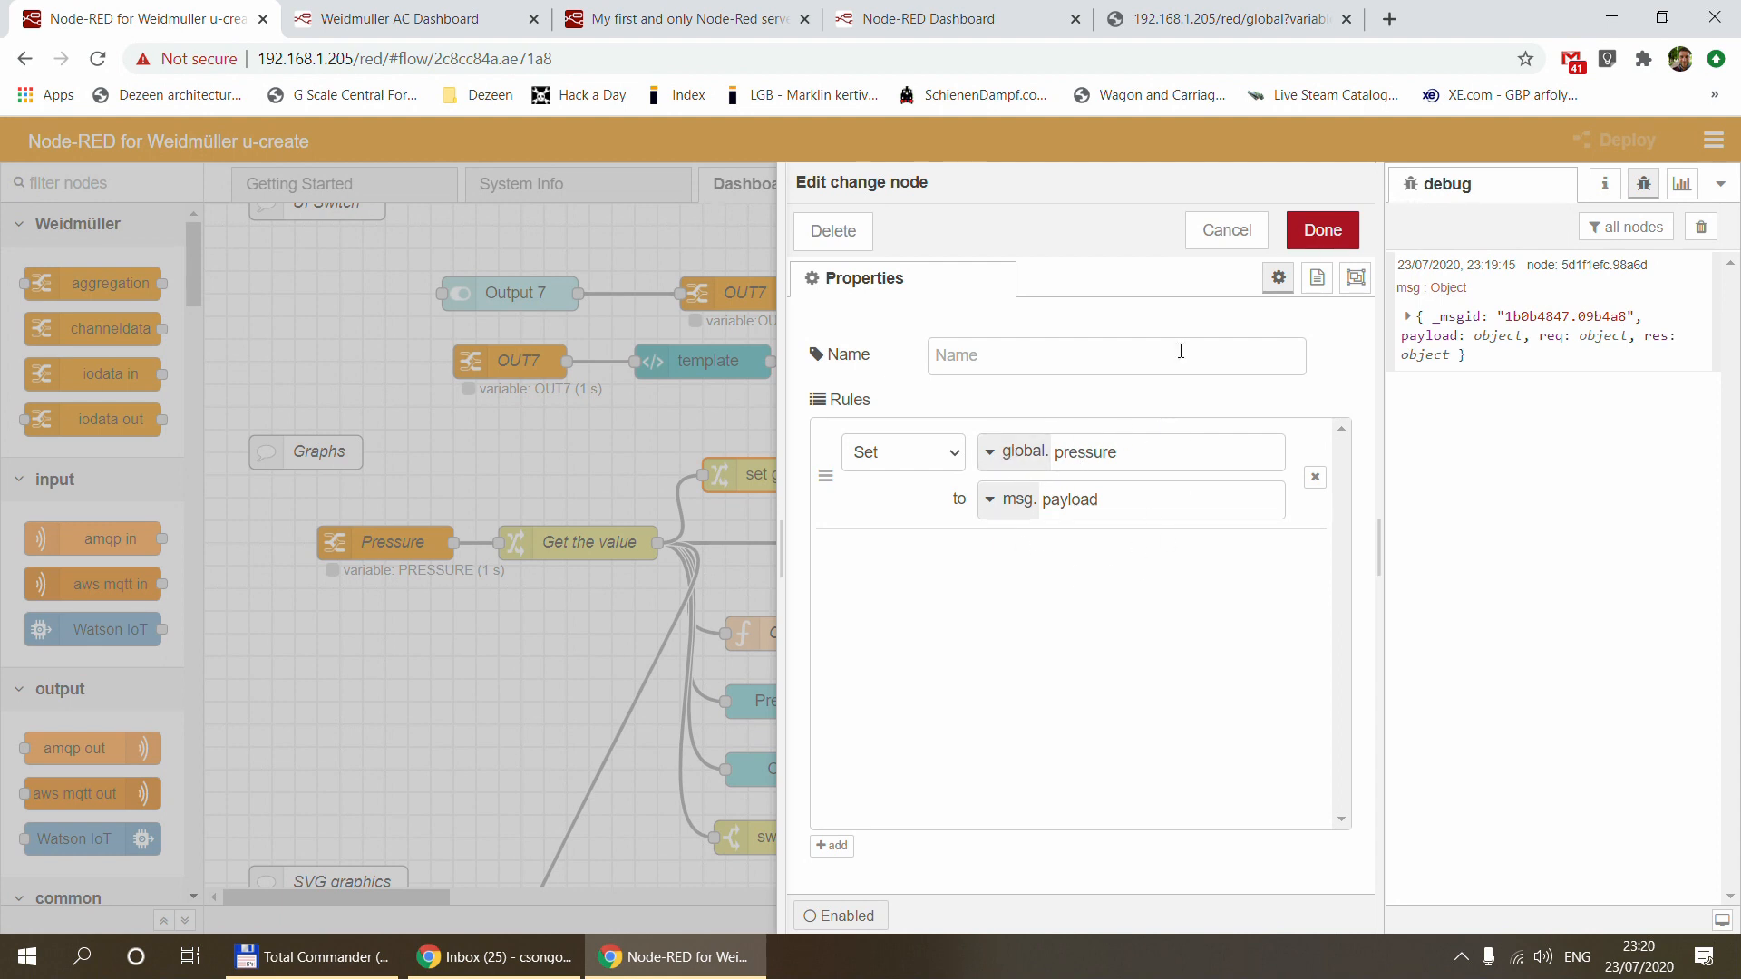
left_click(1226, 230)
Show the context data in the sidebar and refresh the Global variables
left_click(1720, 186)
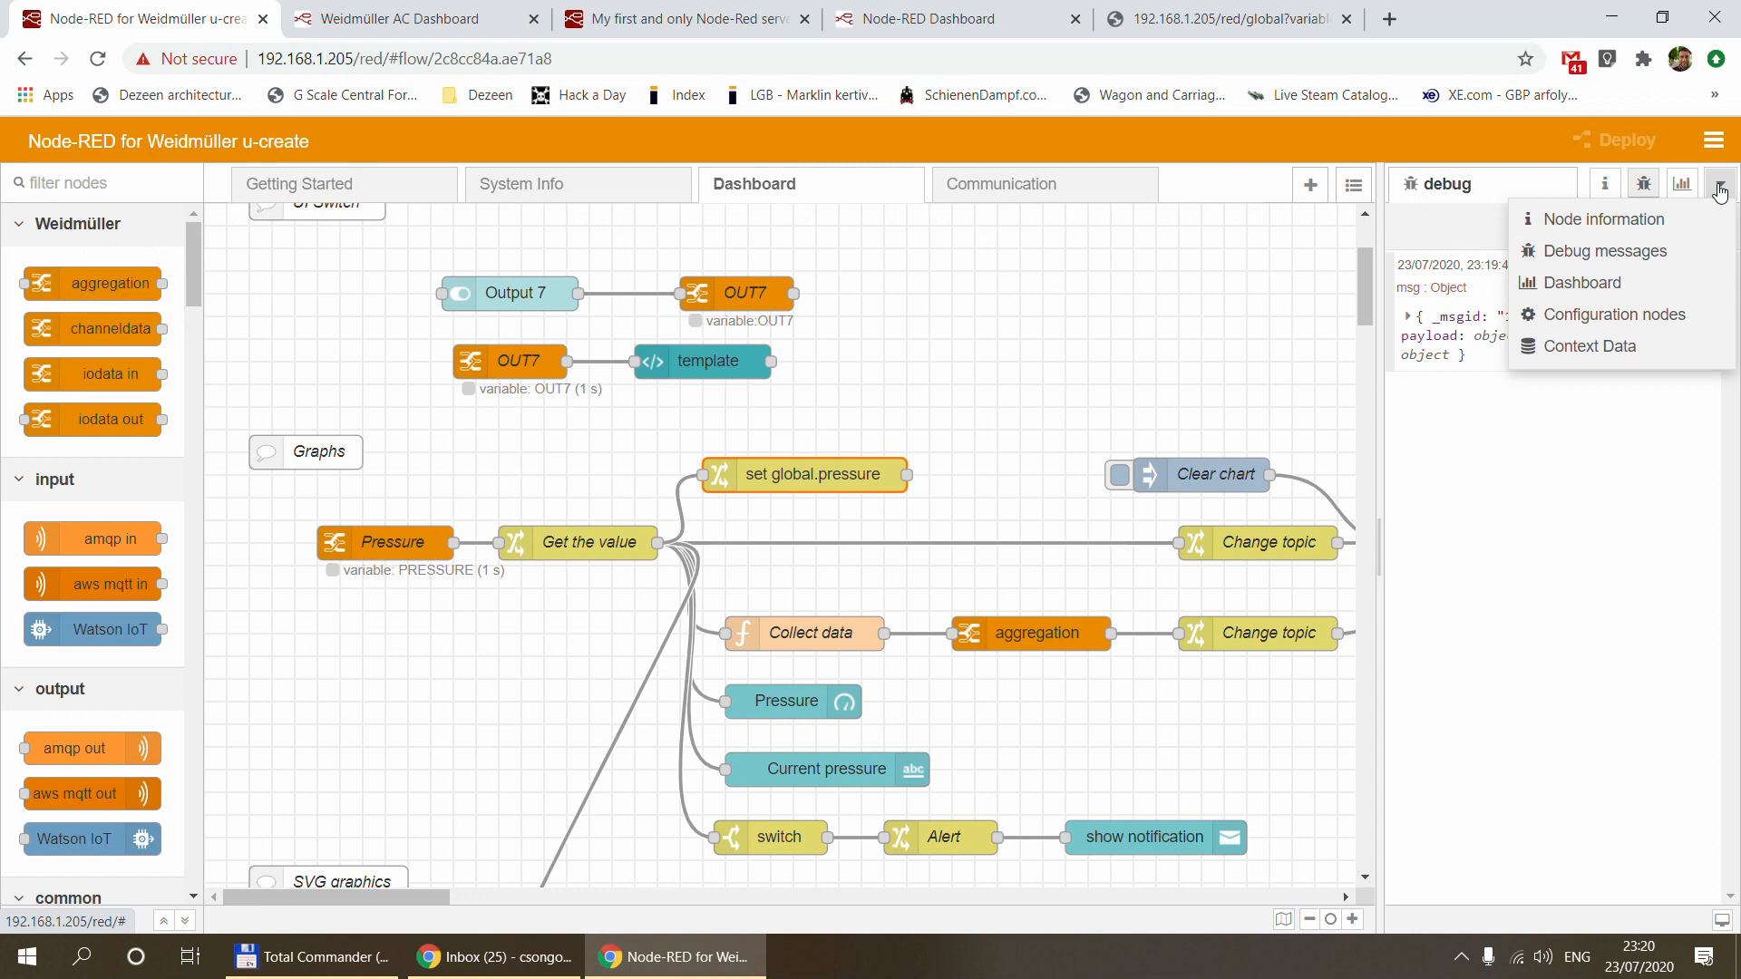
left_click(1622, 346)
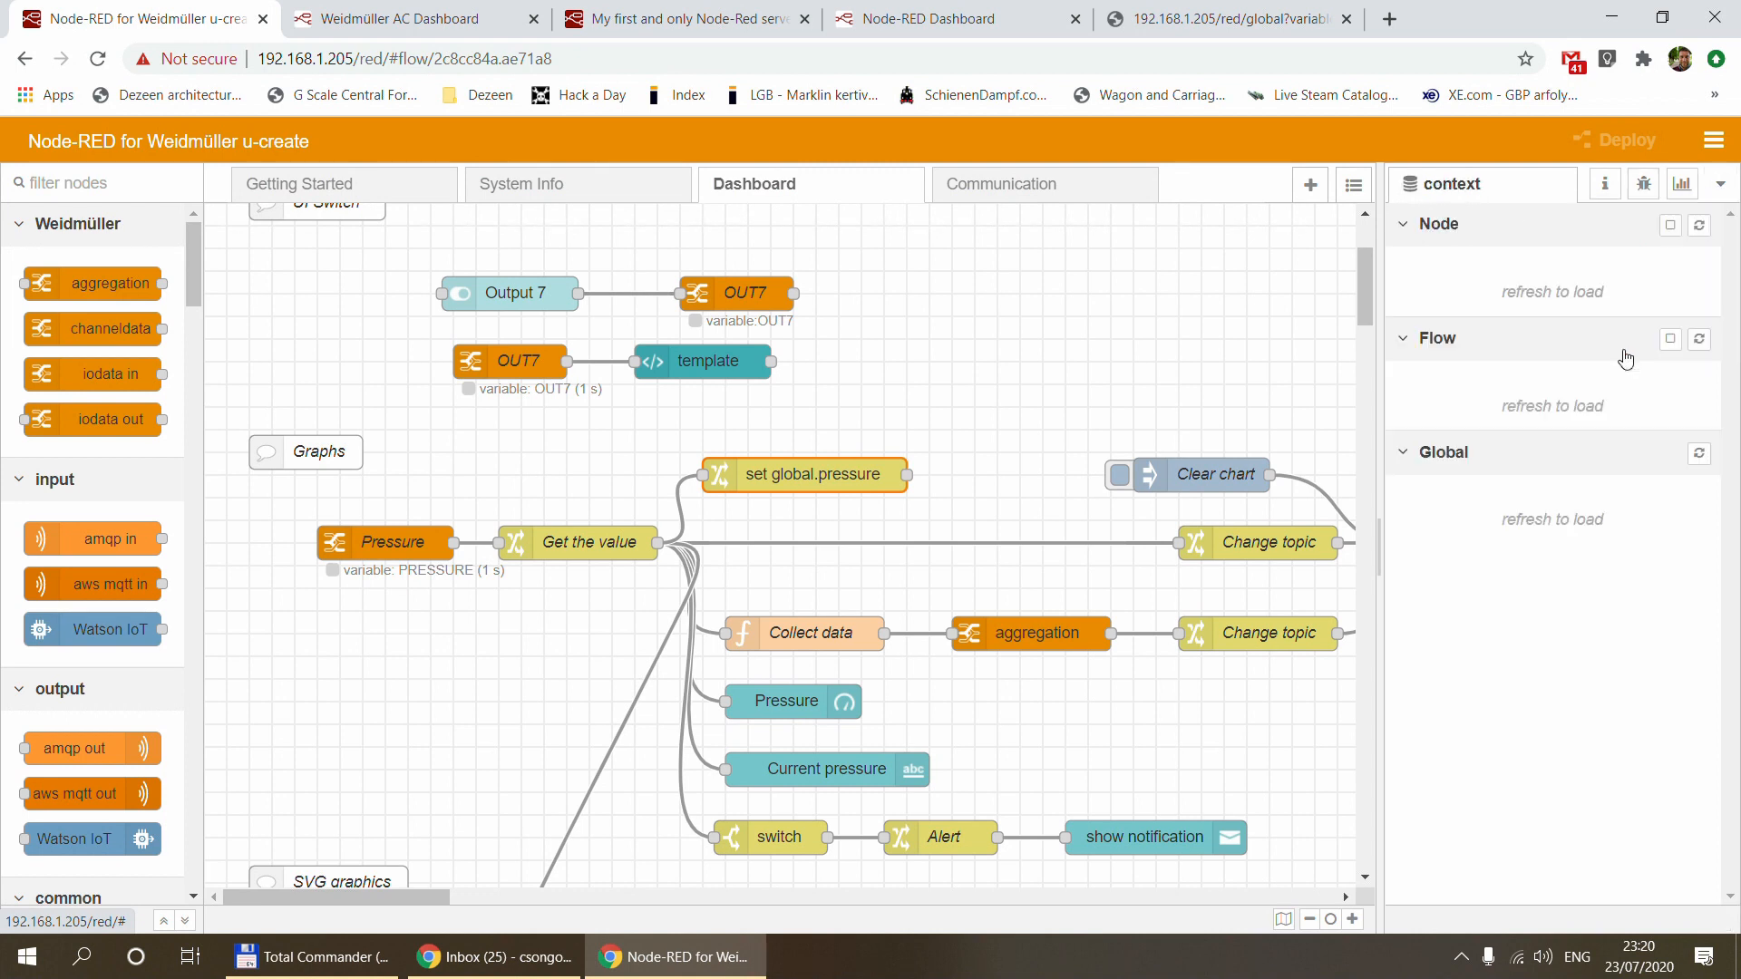
left_click(1698, 455)
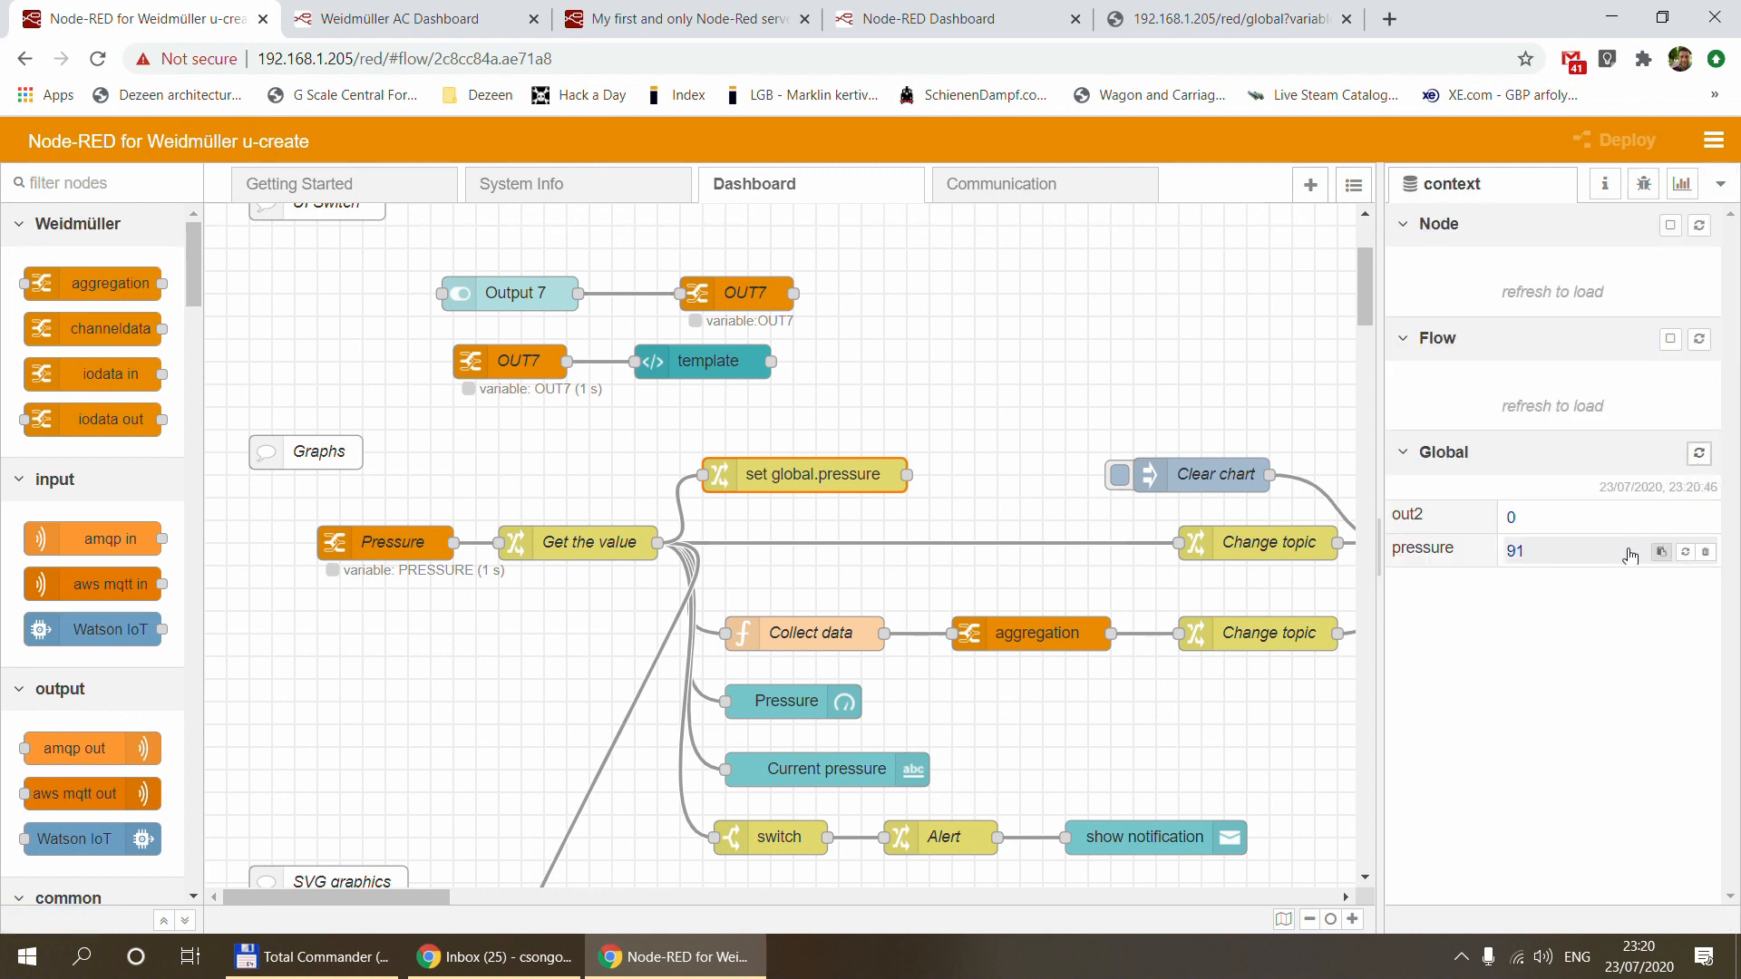
Inspect the rule of the set global.out2 change node under SVG graphics and close it without changes
scroll(634, 576, "down", 6)
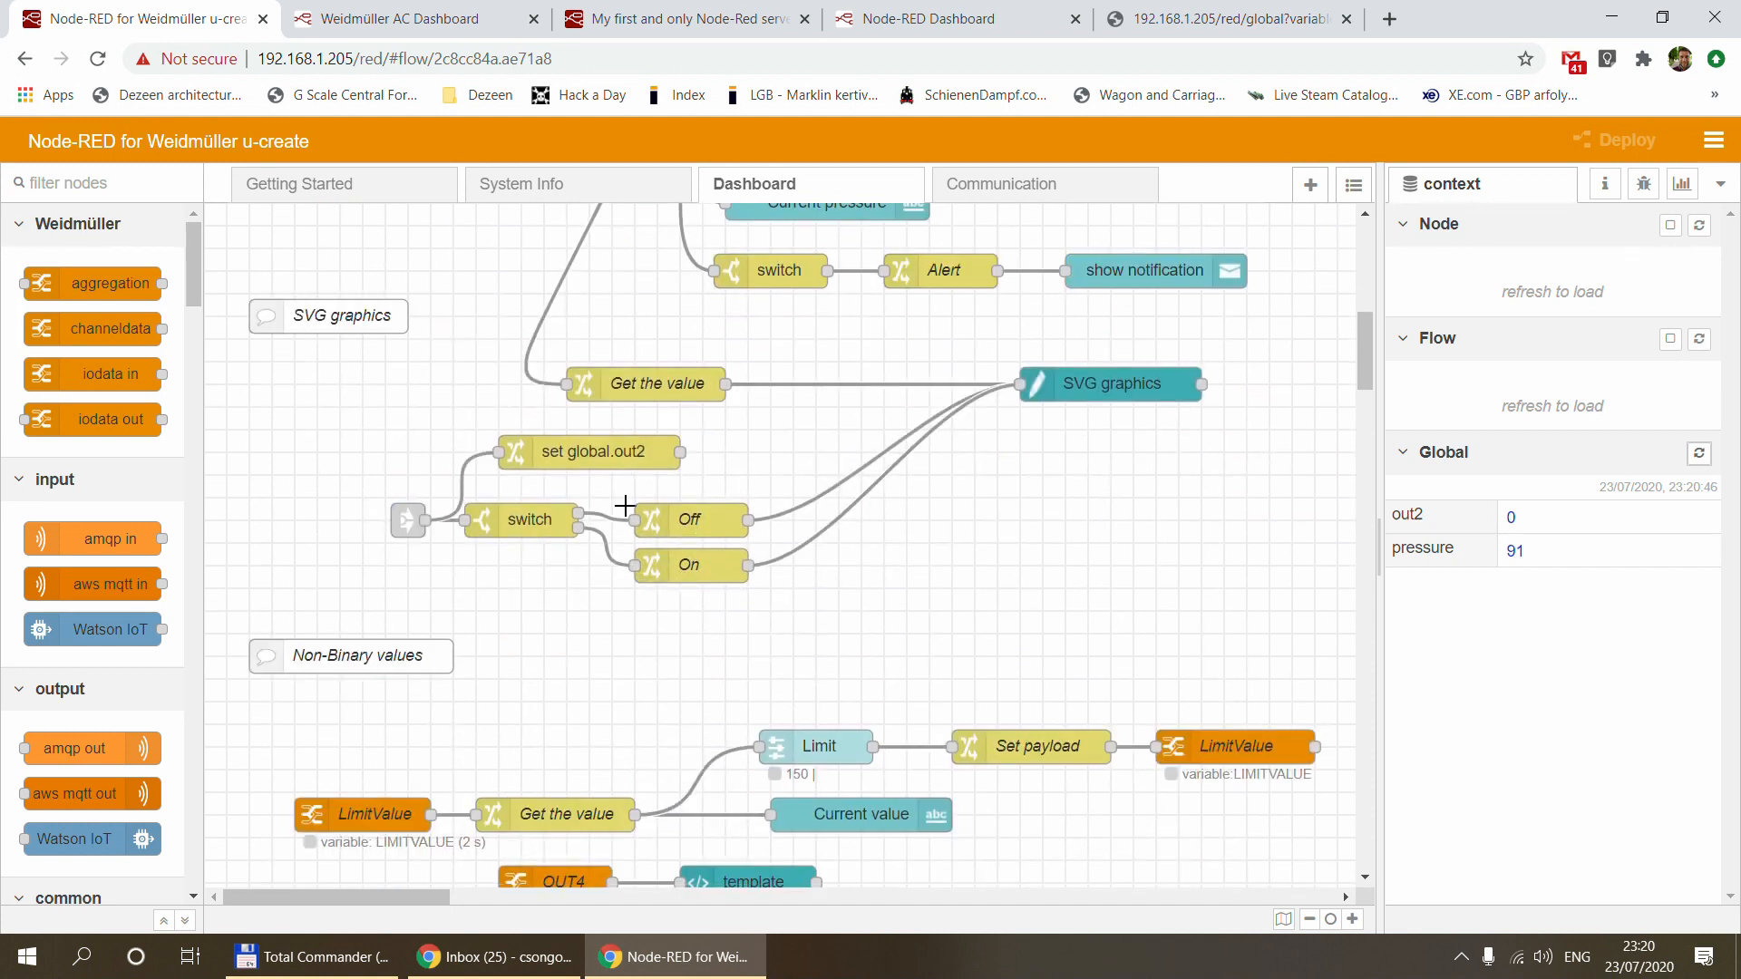
double_click(601, 450)
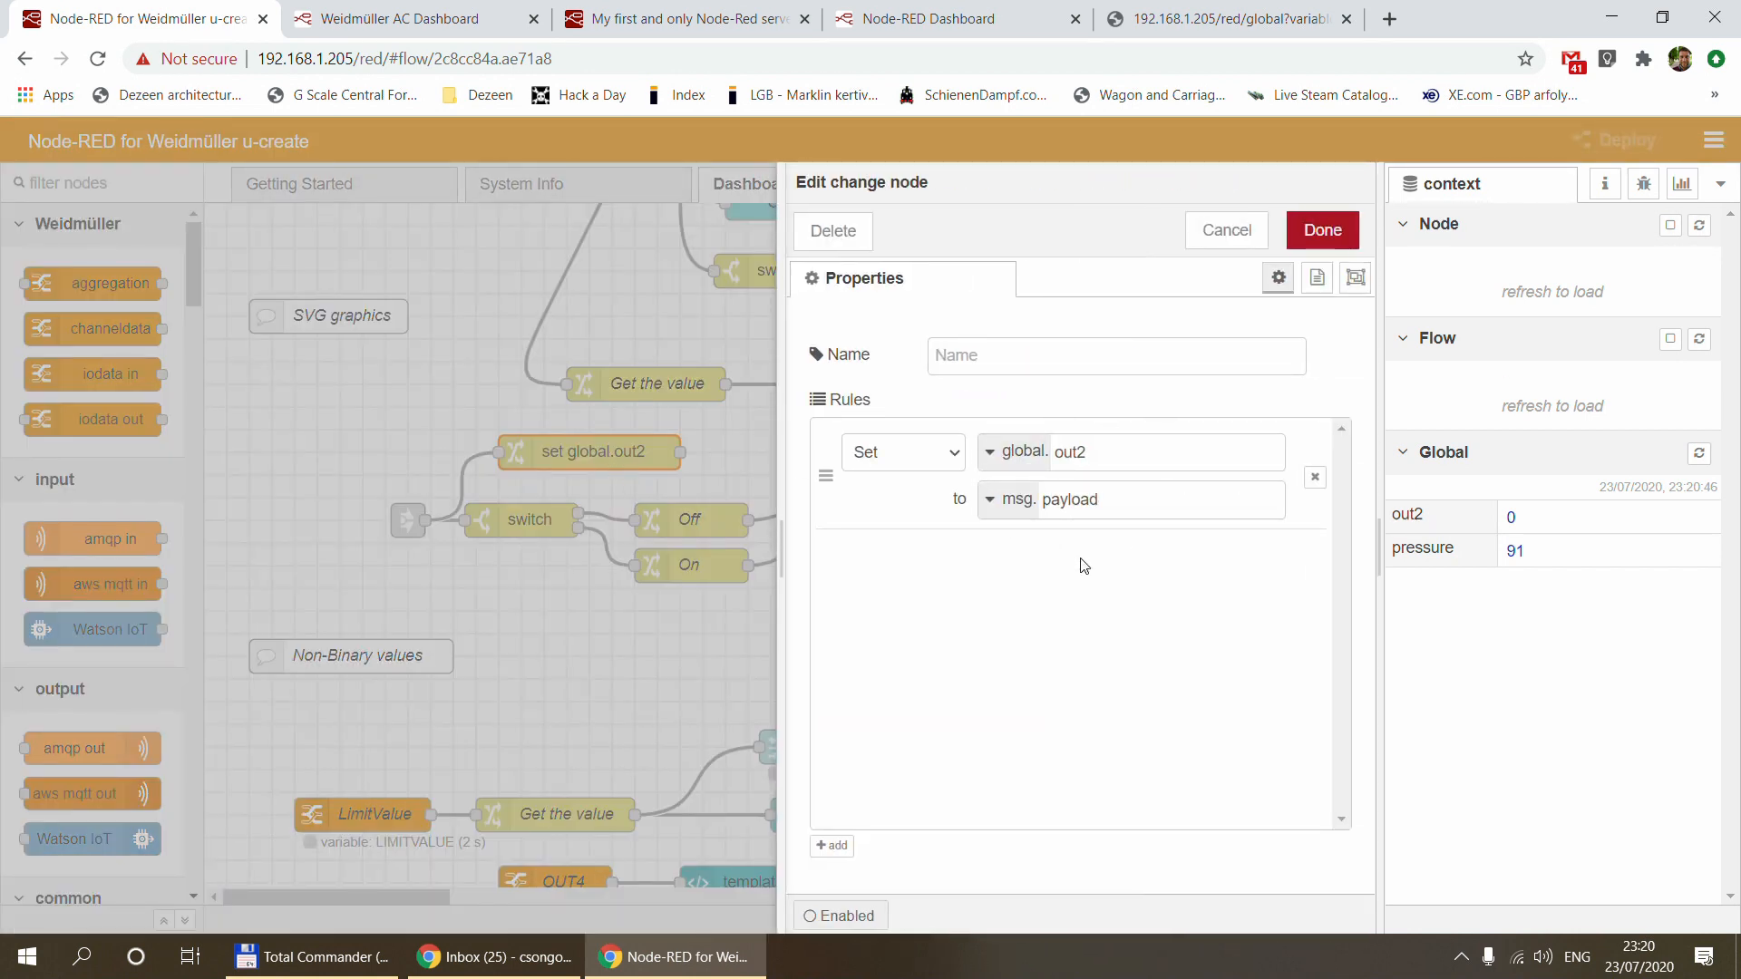
left_click(1231, 232)
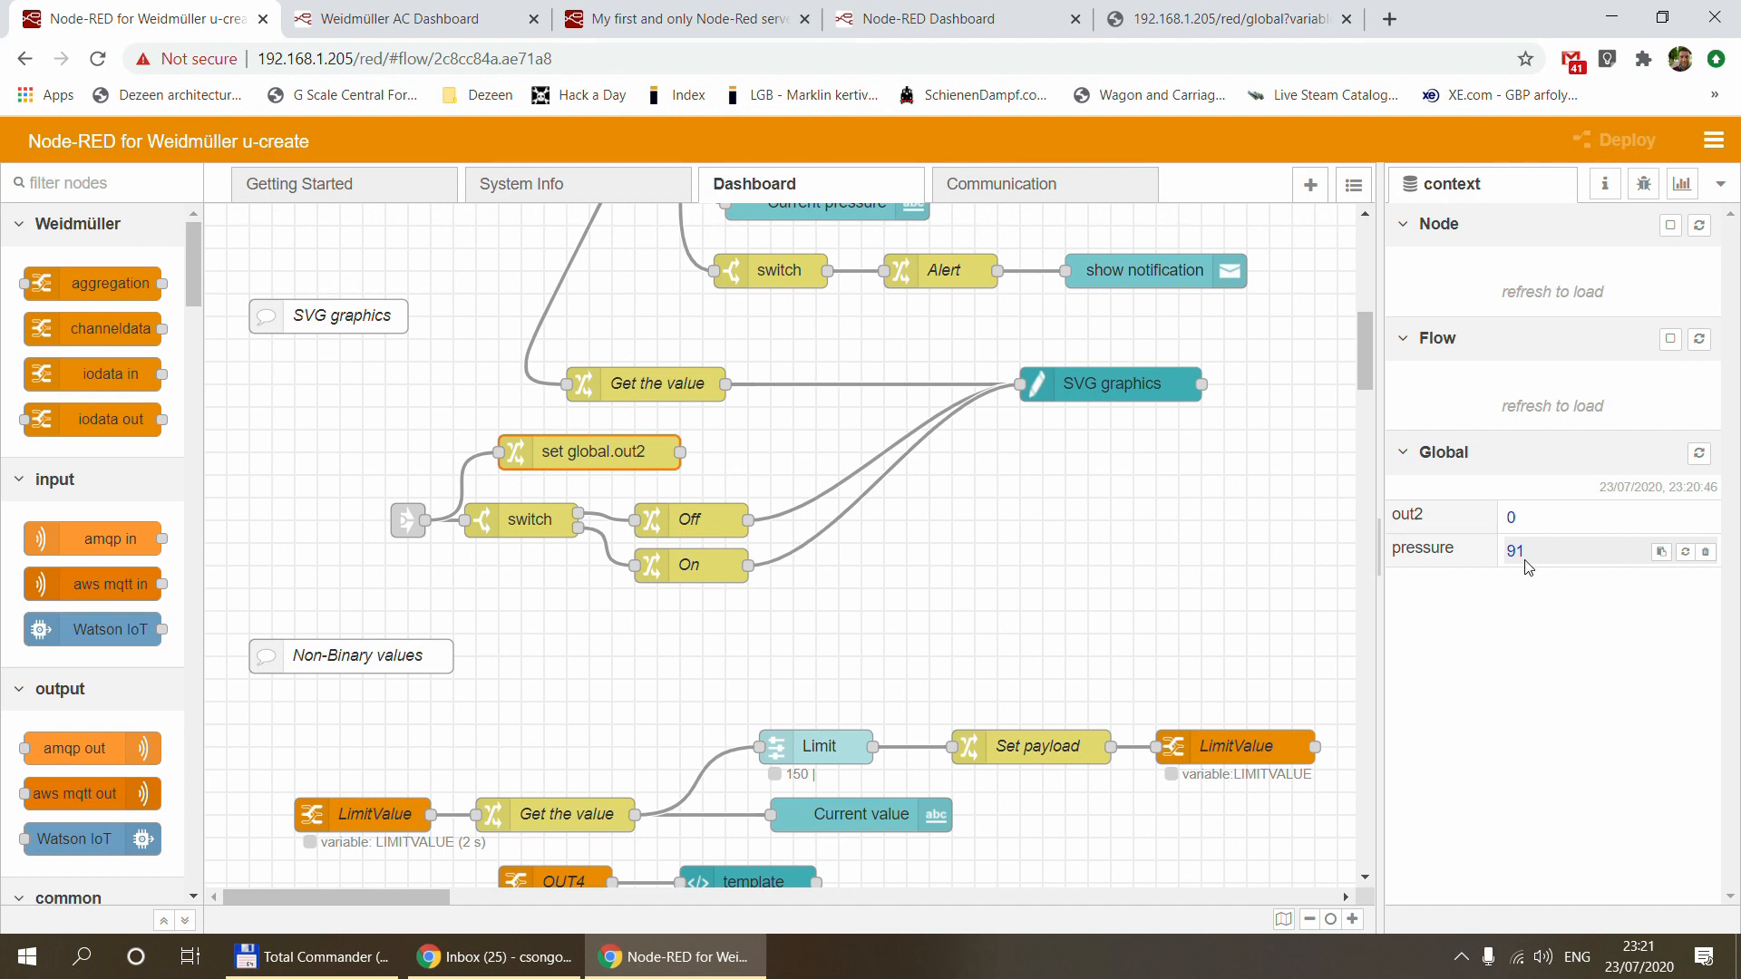
Return to the Communication flow and filter the node palette for "mqtt"
left_click(1018, 181)
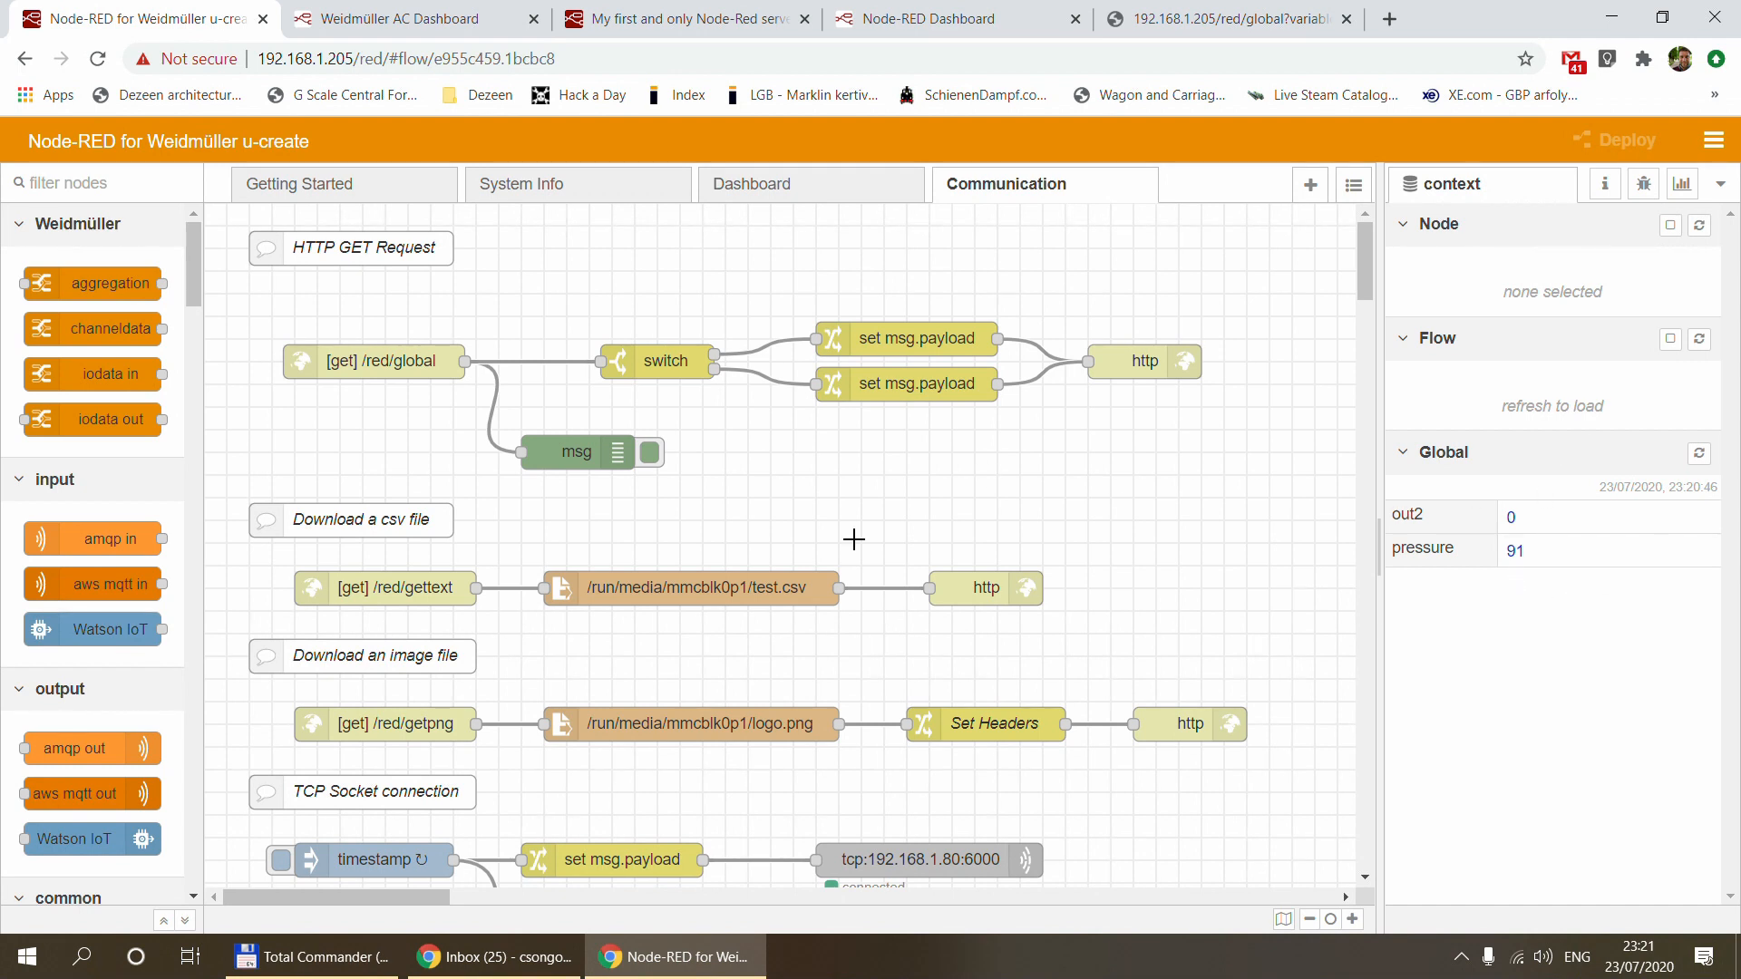
left_click(104, 187)
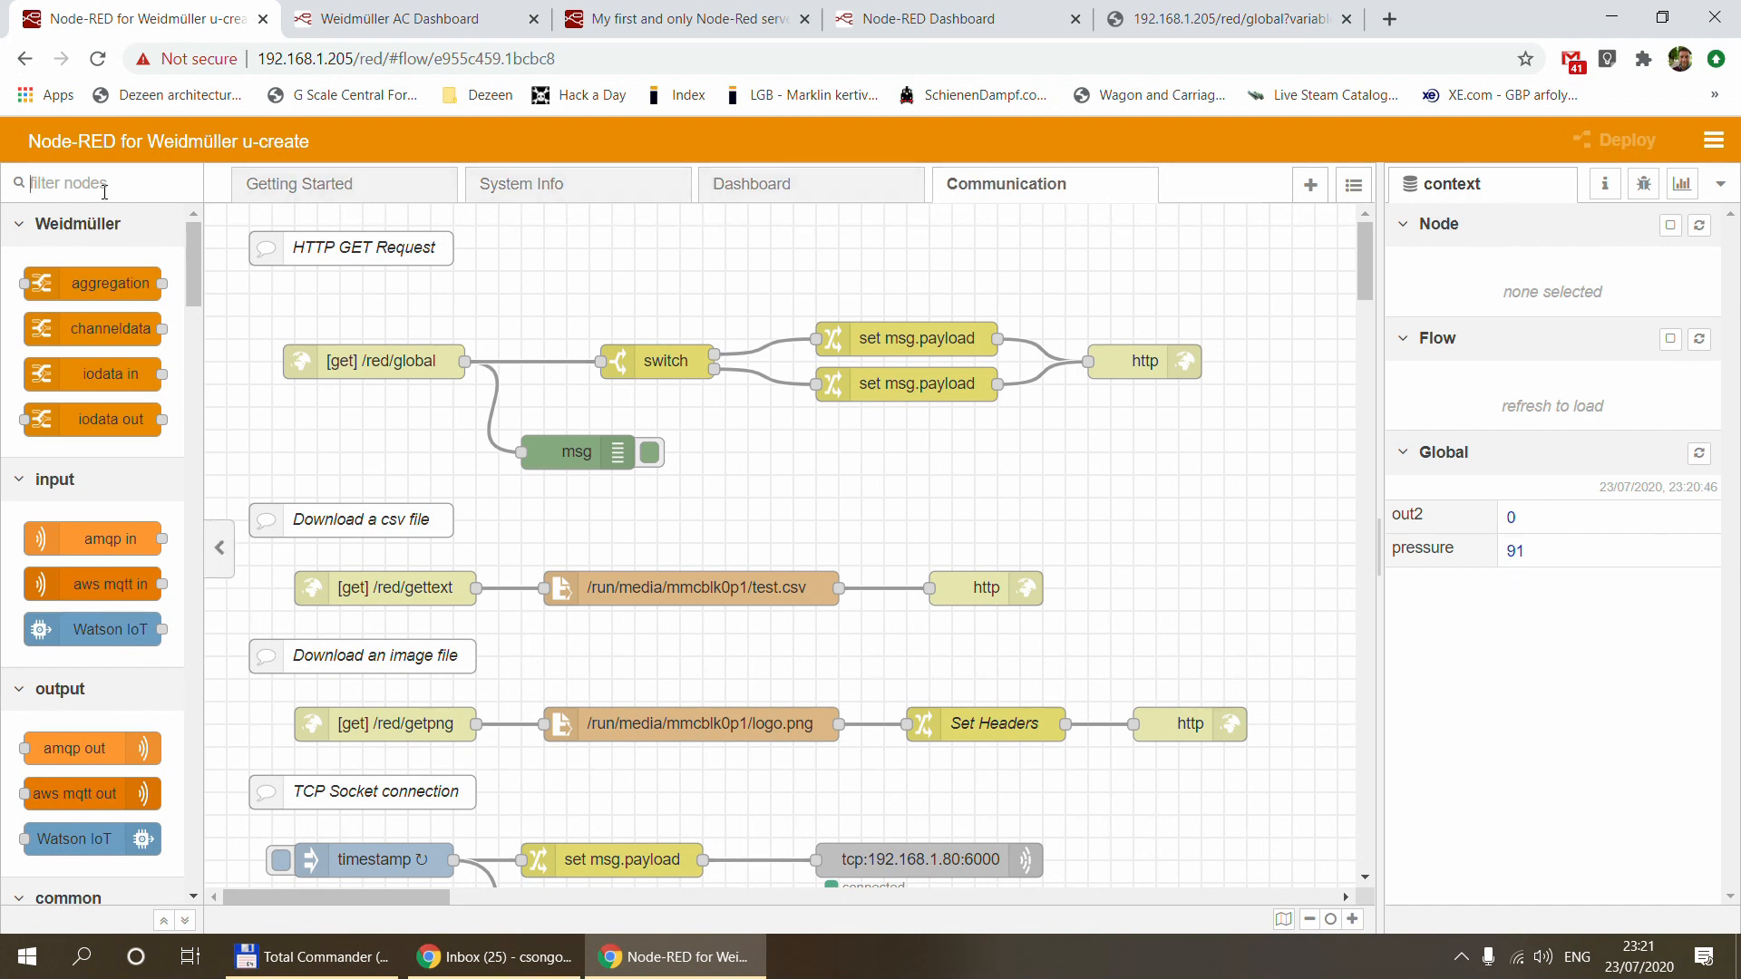
type("mqtt")
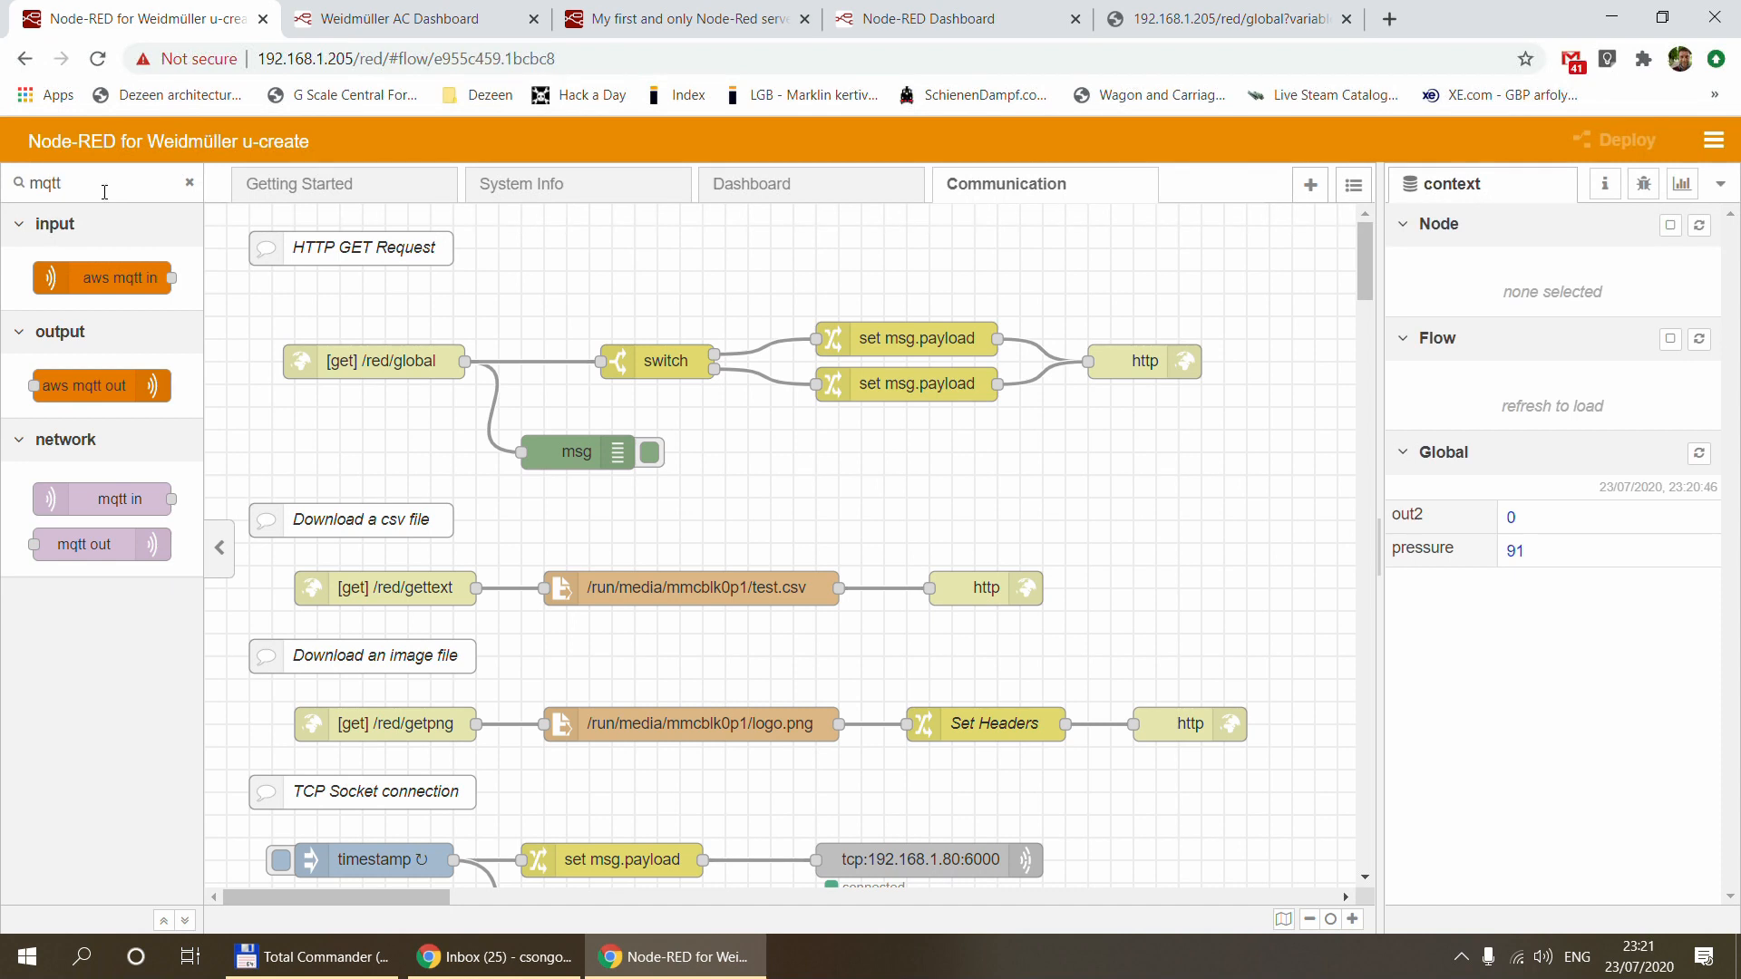
Change the node palette filter to "http" to look at the available HTTP nodes
key("BackSpace")
key("BackSpace")
key("BackSpace")
type("http")
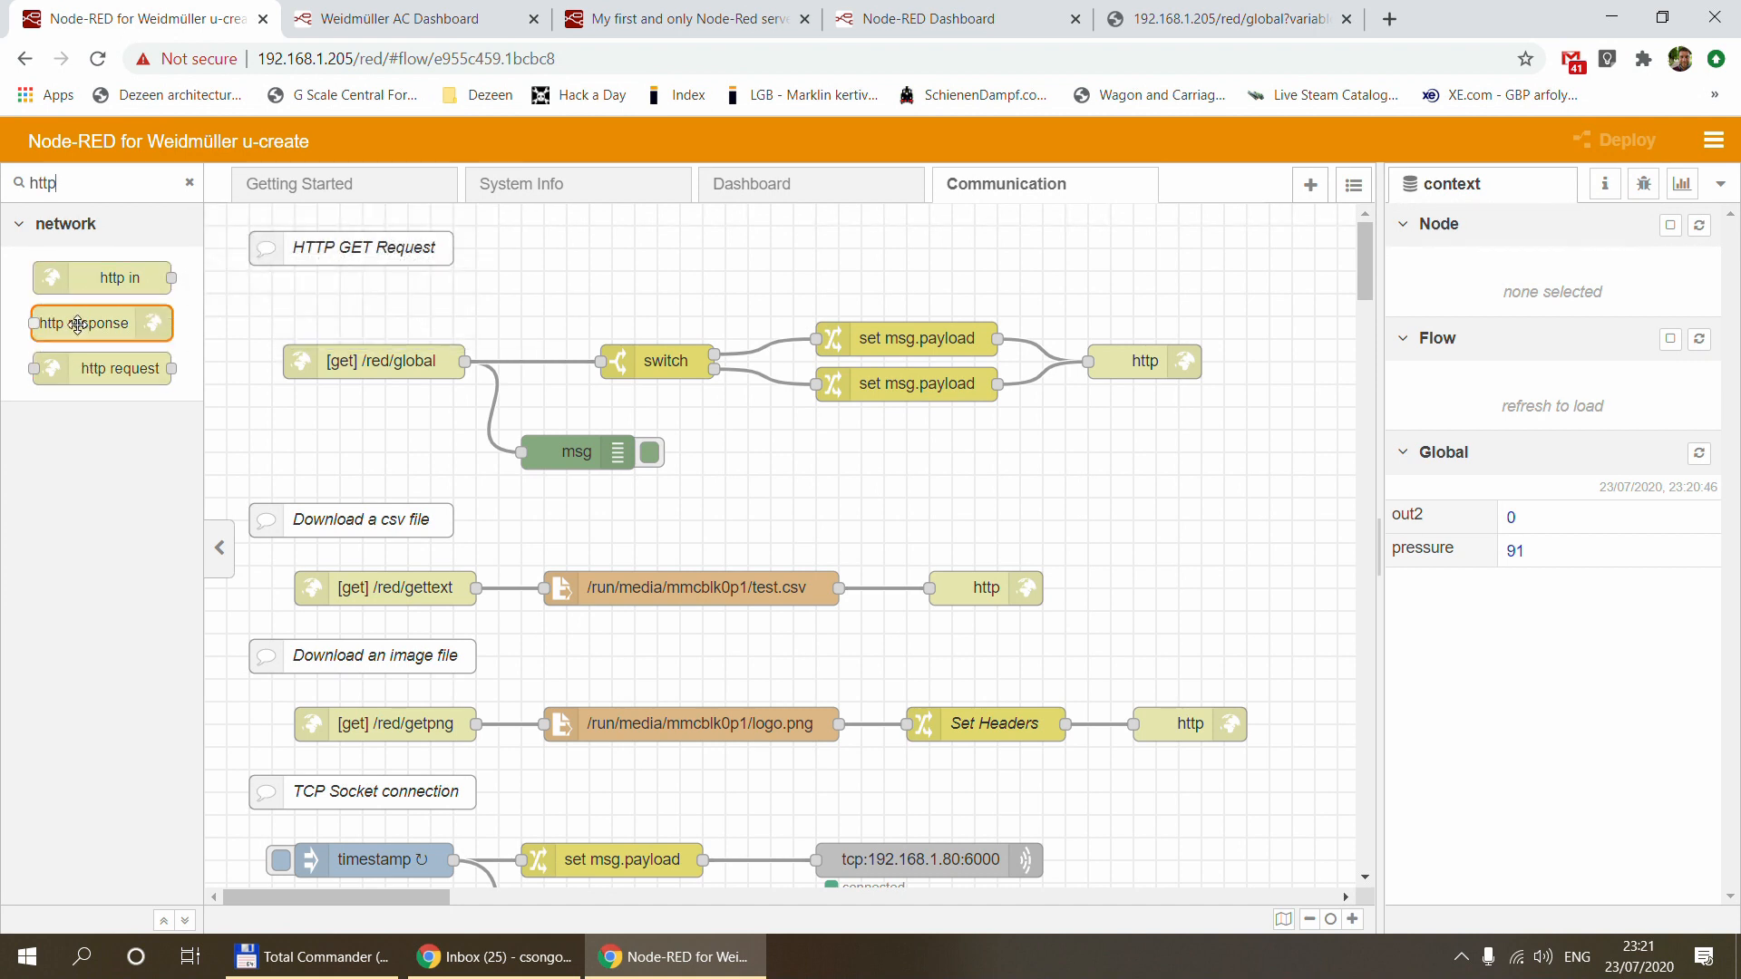
mouse_move(77, 325)
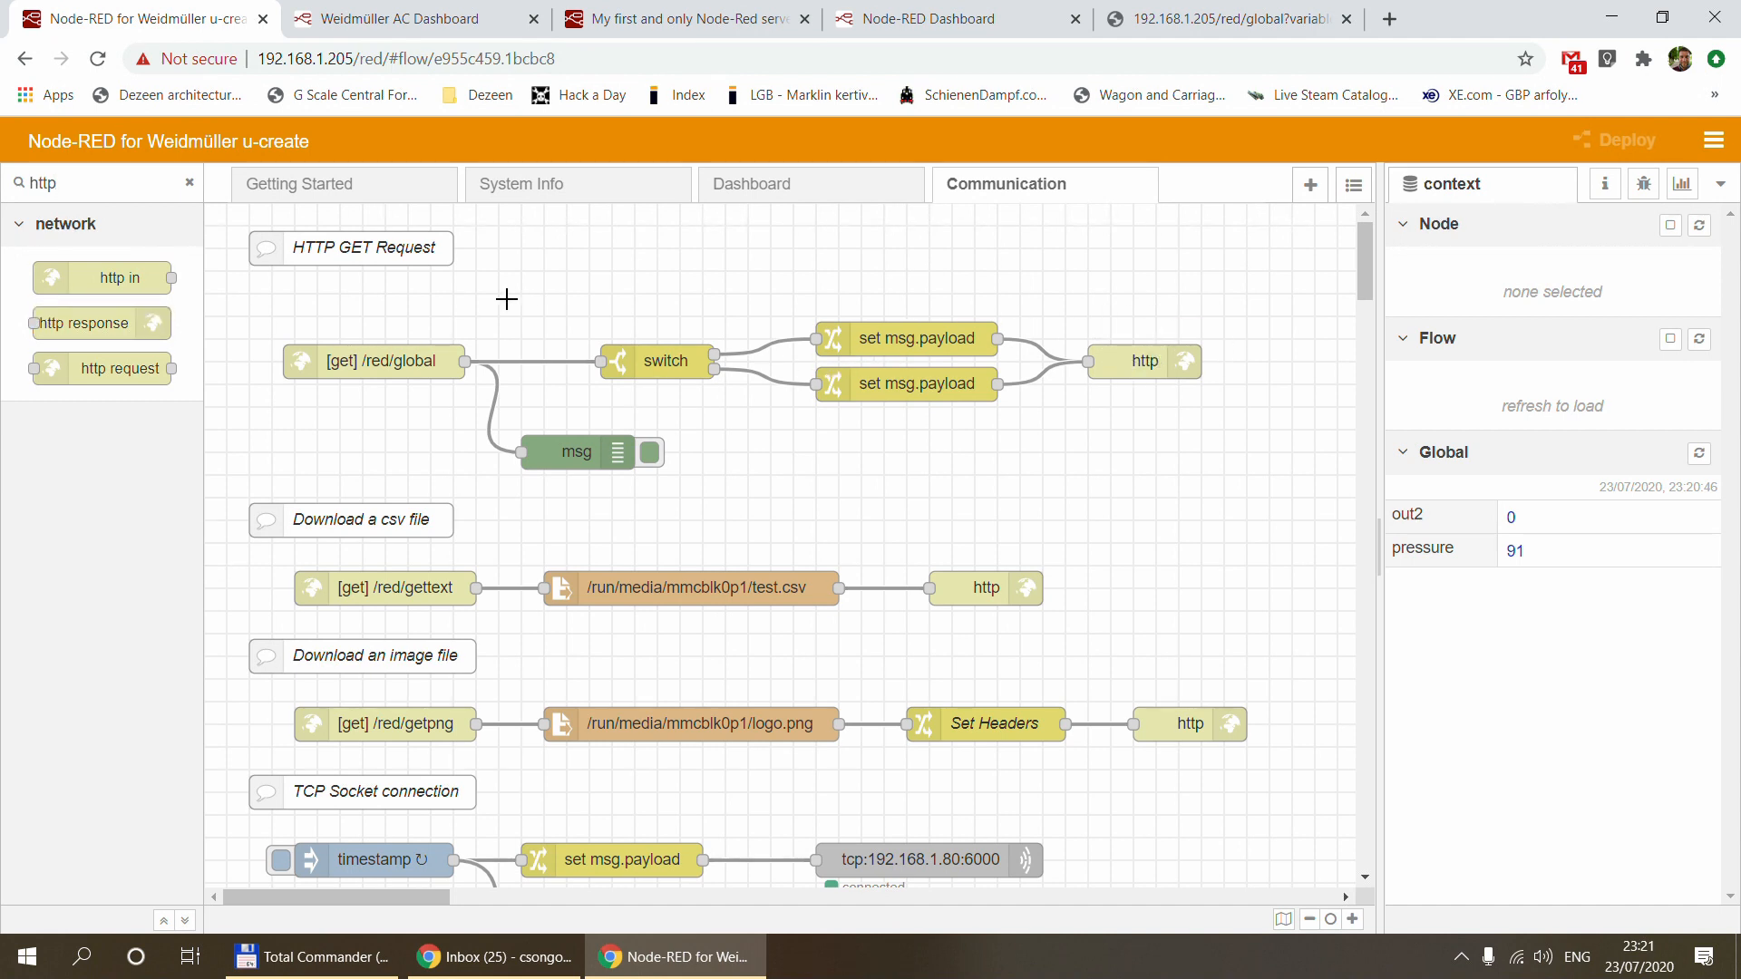
Inspect the [get] /red/global http in node, close it without changes, and view the browser page of the global variable request
double_click(336, 372)
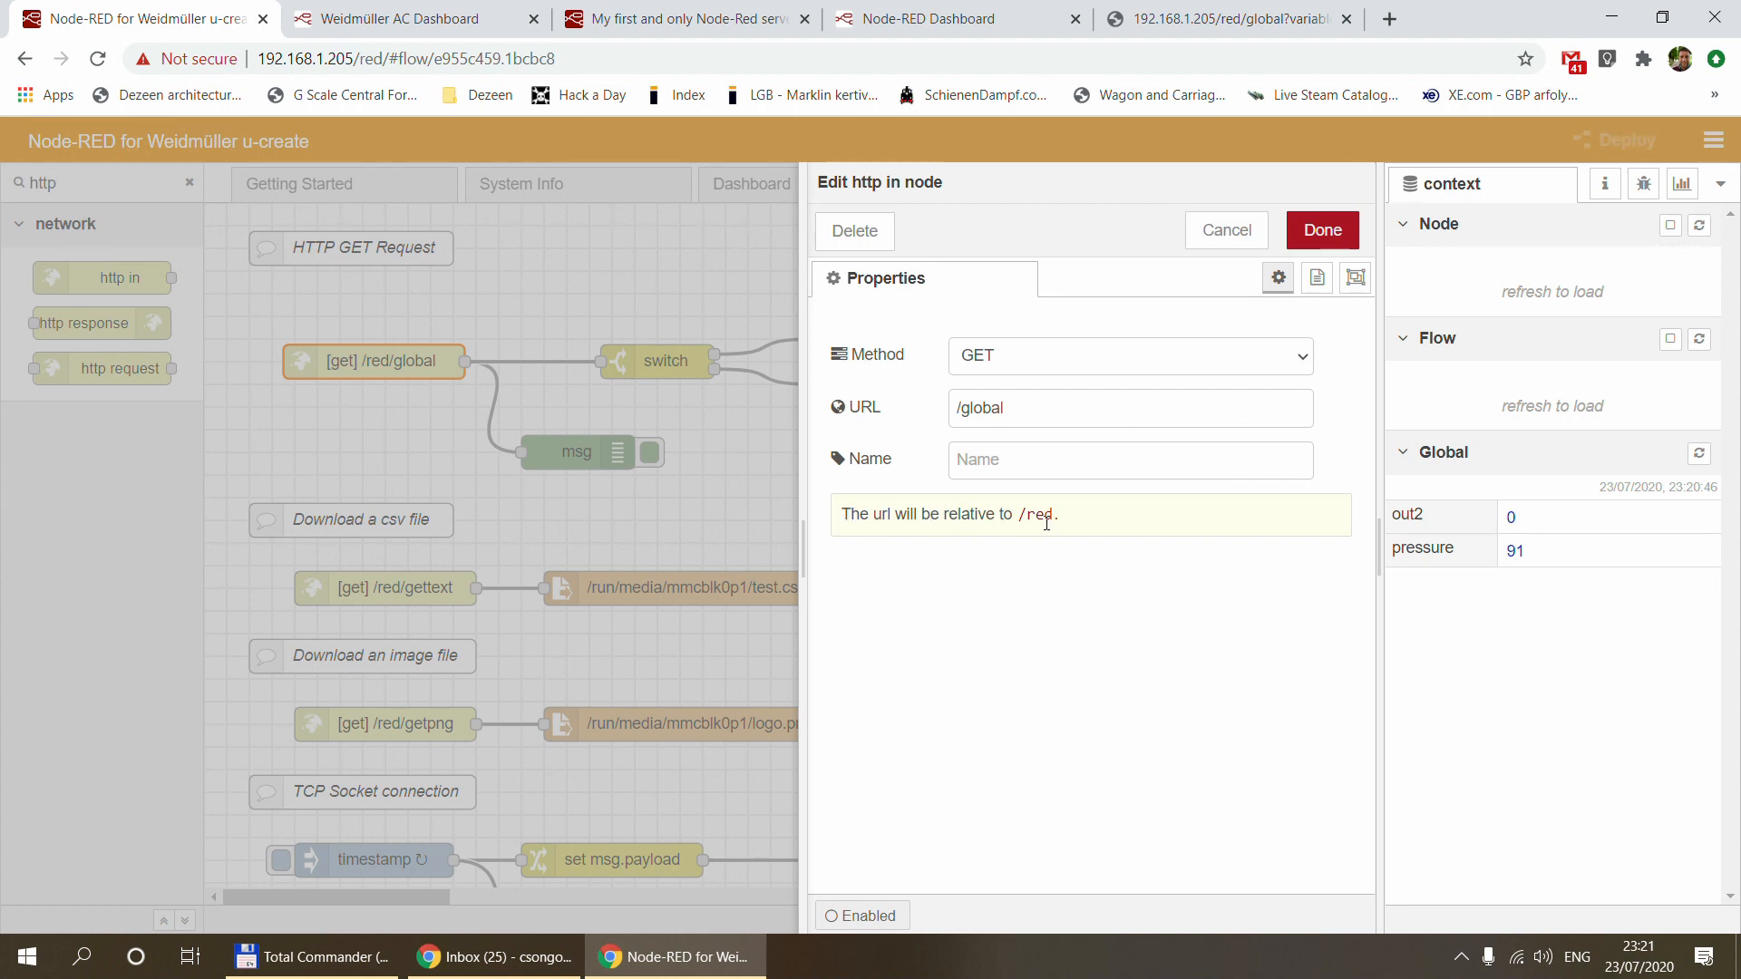
left_click(1226, 231)
left_click(1184, 19)
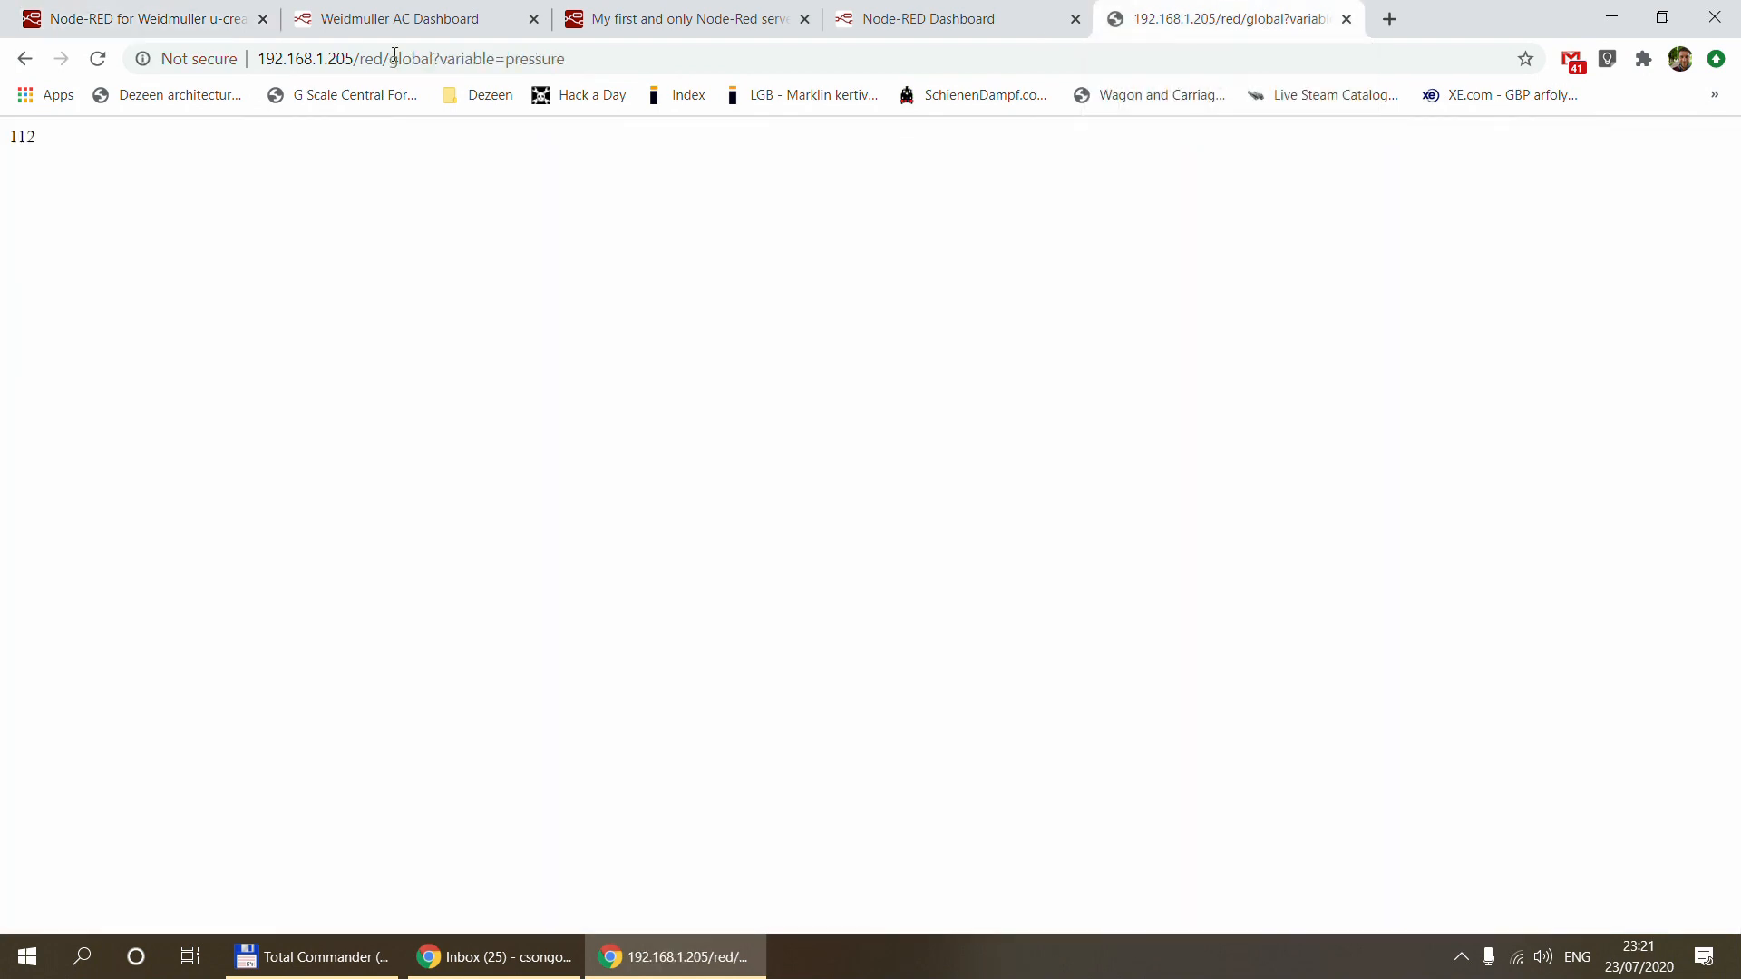
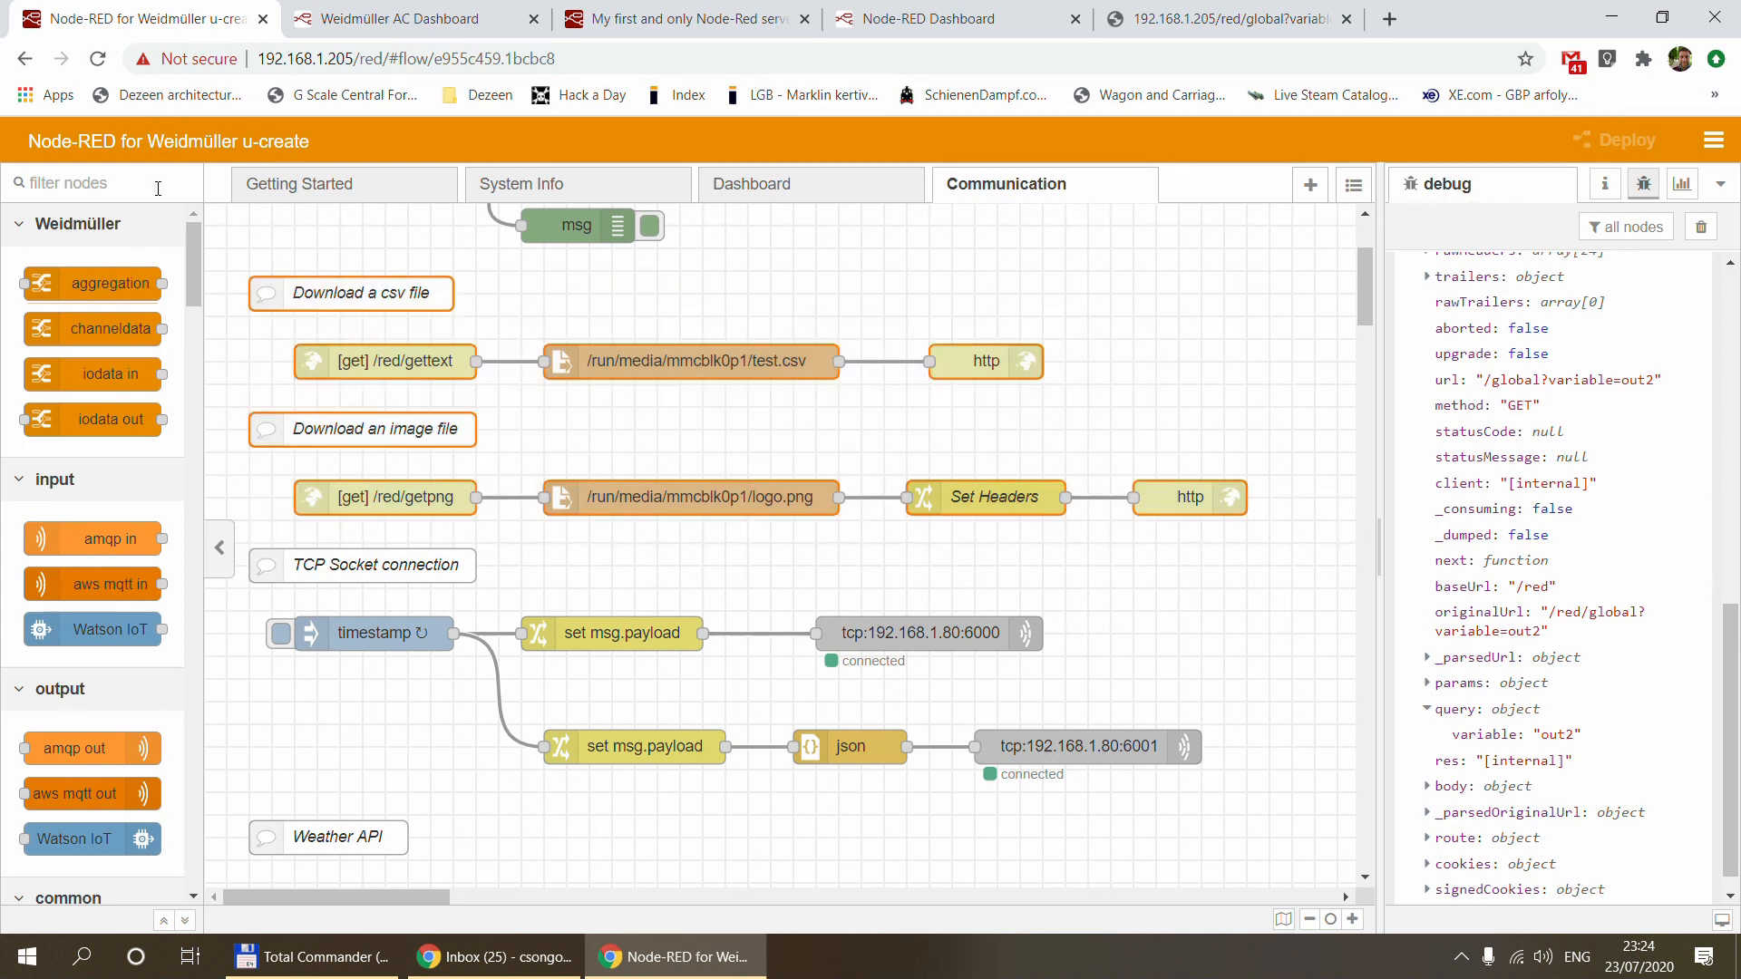
Clear the node selection, check the browser response of the out2 variable request, and return to the Communication flow
left_click(572, 328)
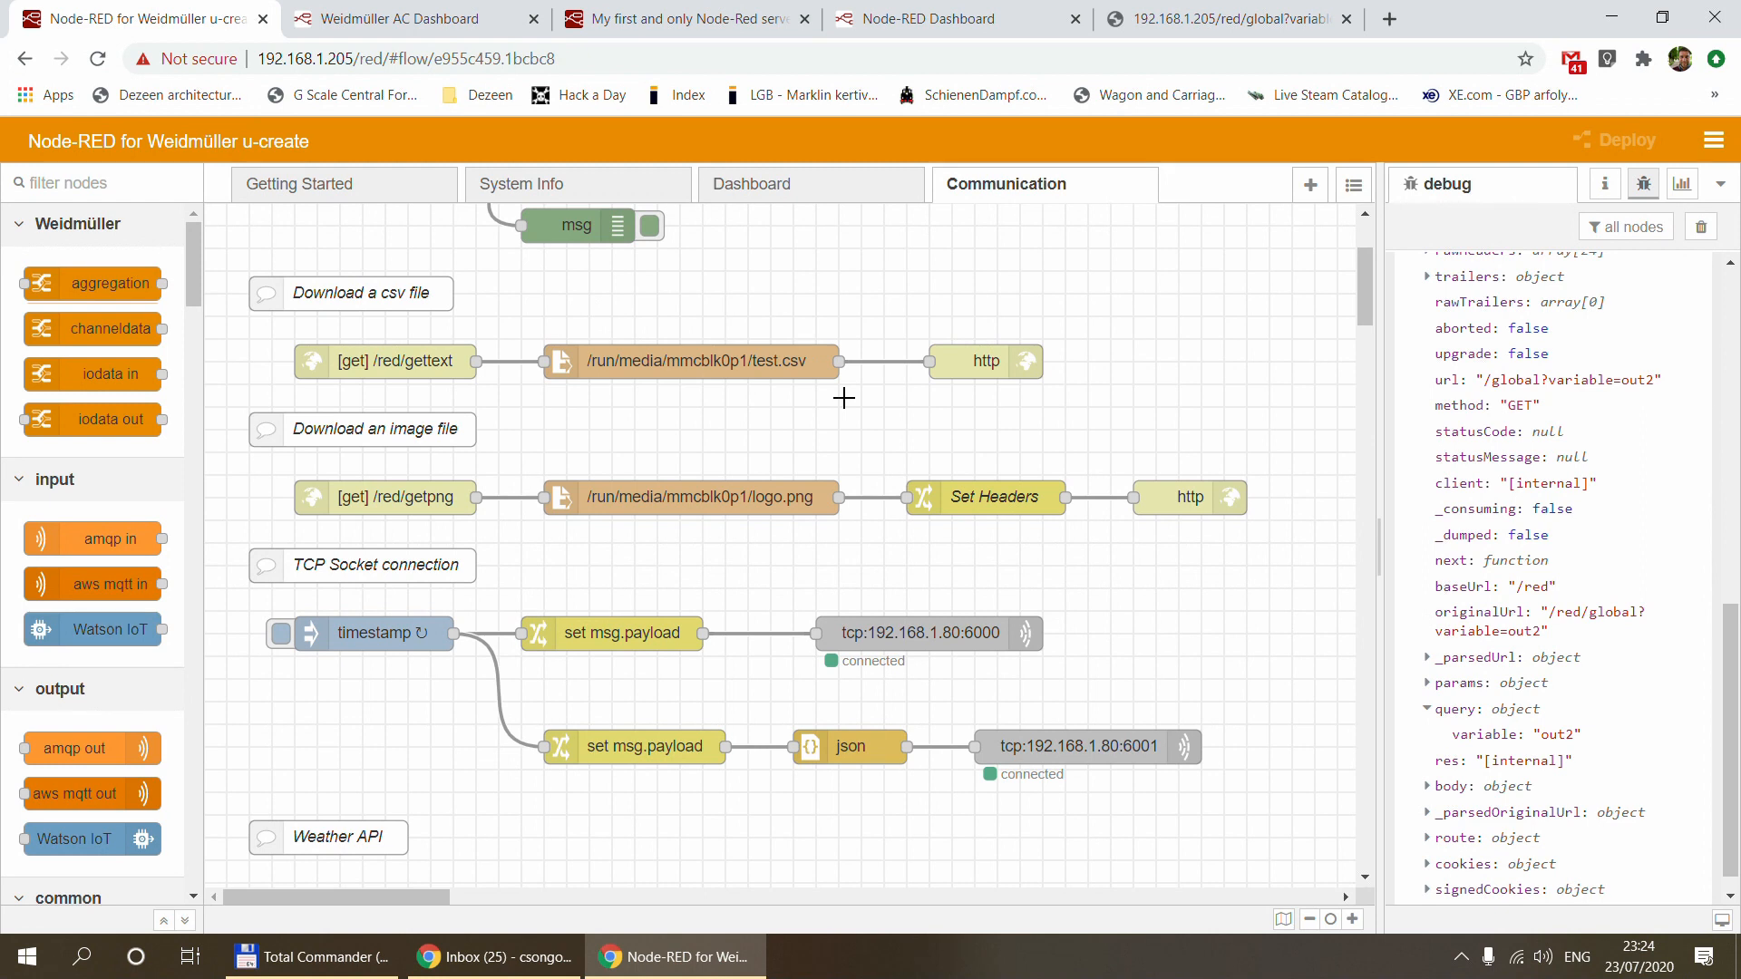
scroll(844, 398, "up", 2)
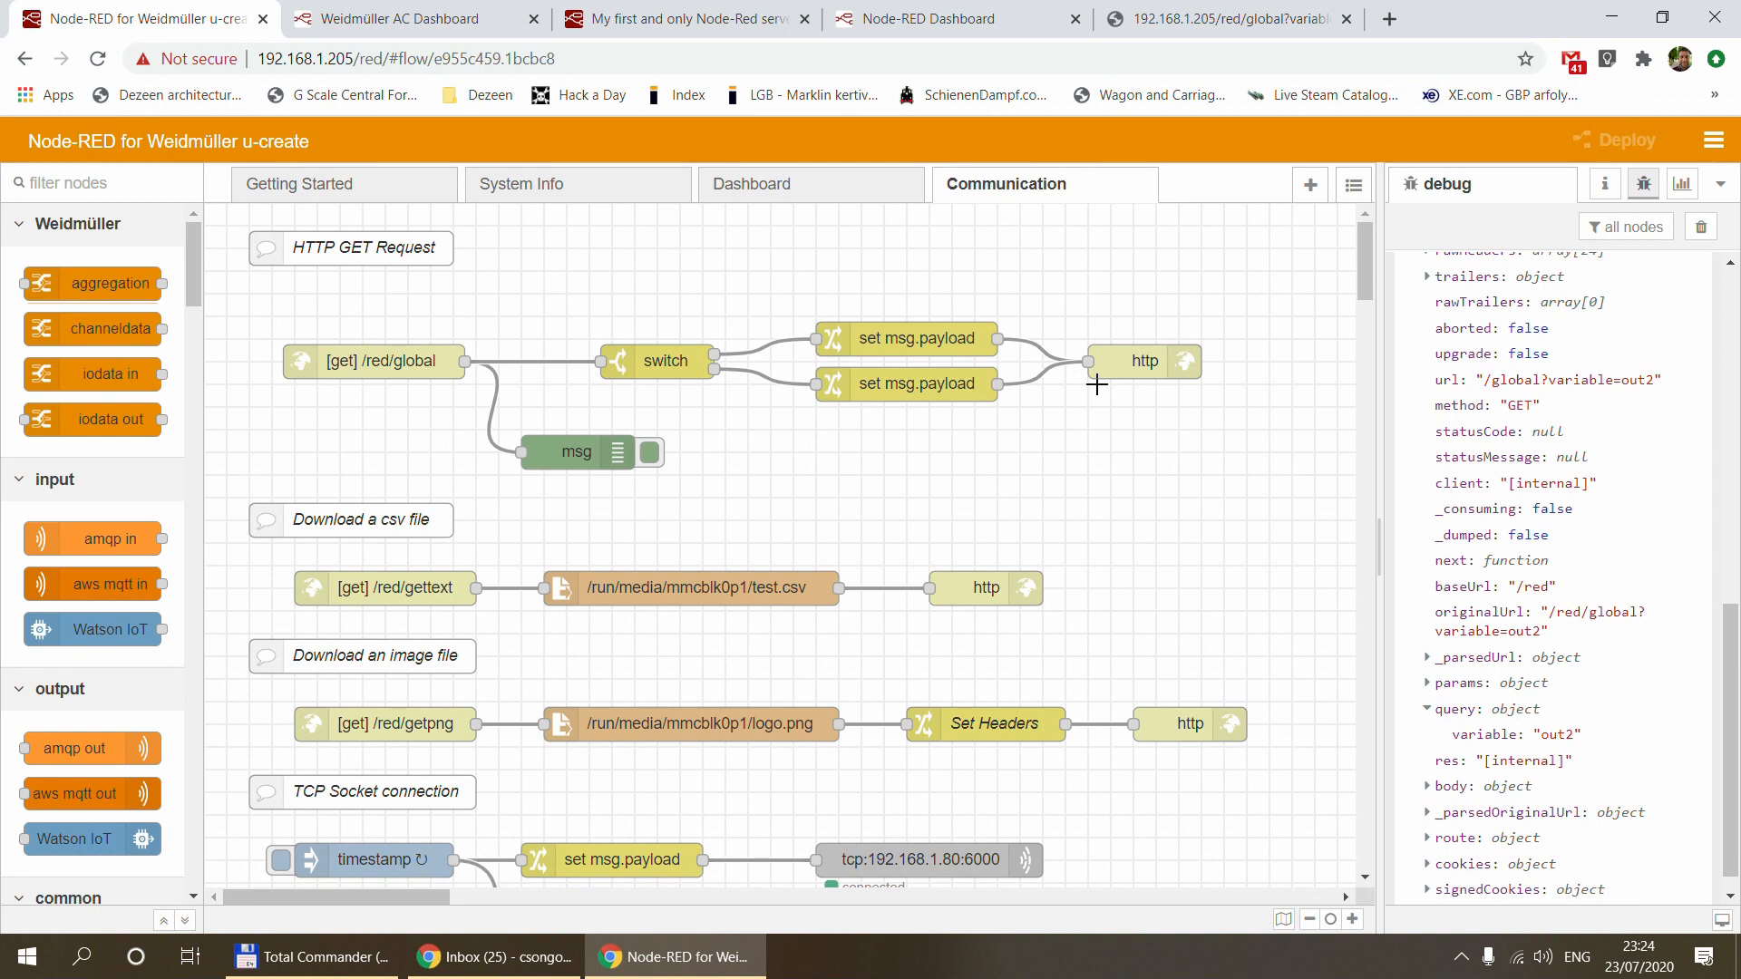
left_click(1188, 18)
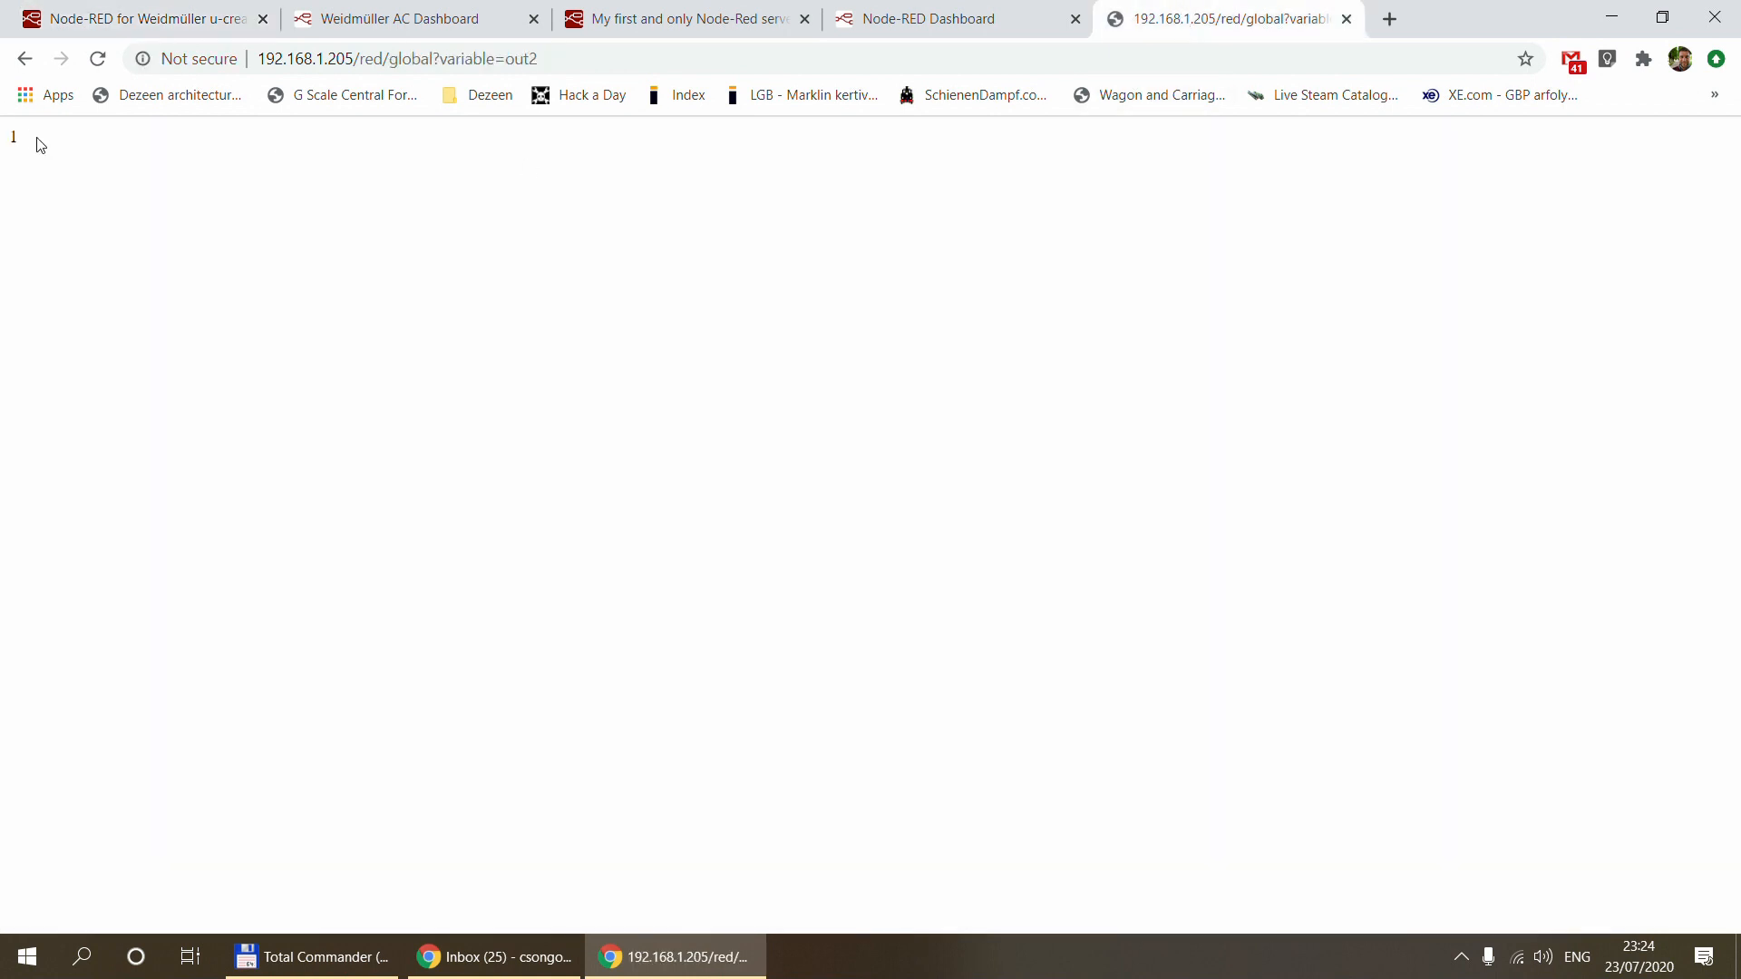
double_click(13, 136)
left_click(94, 22)
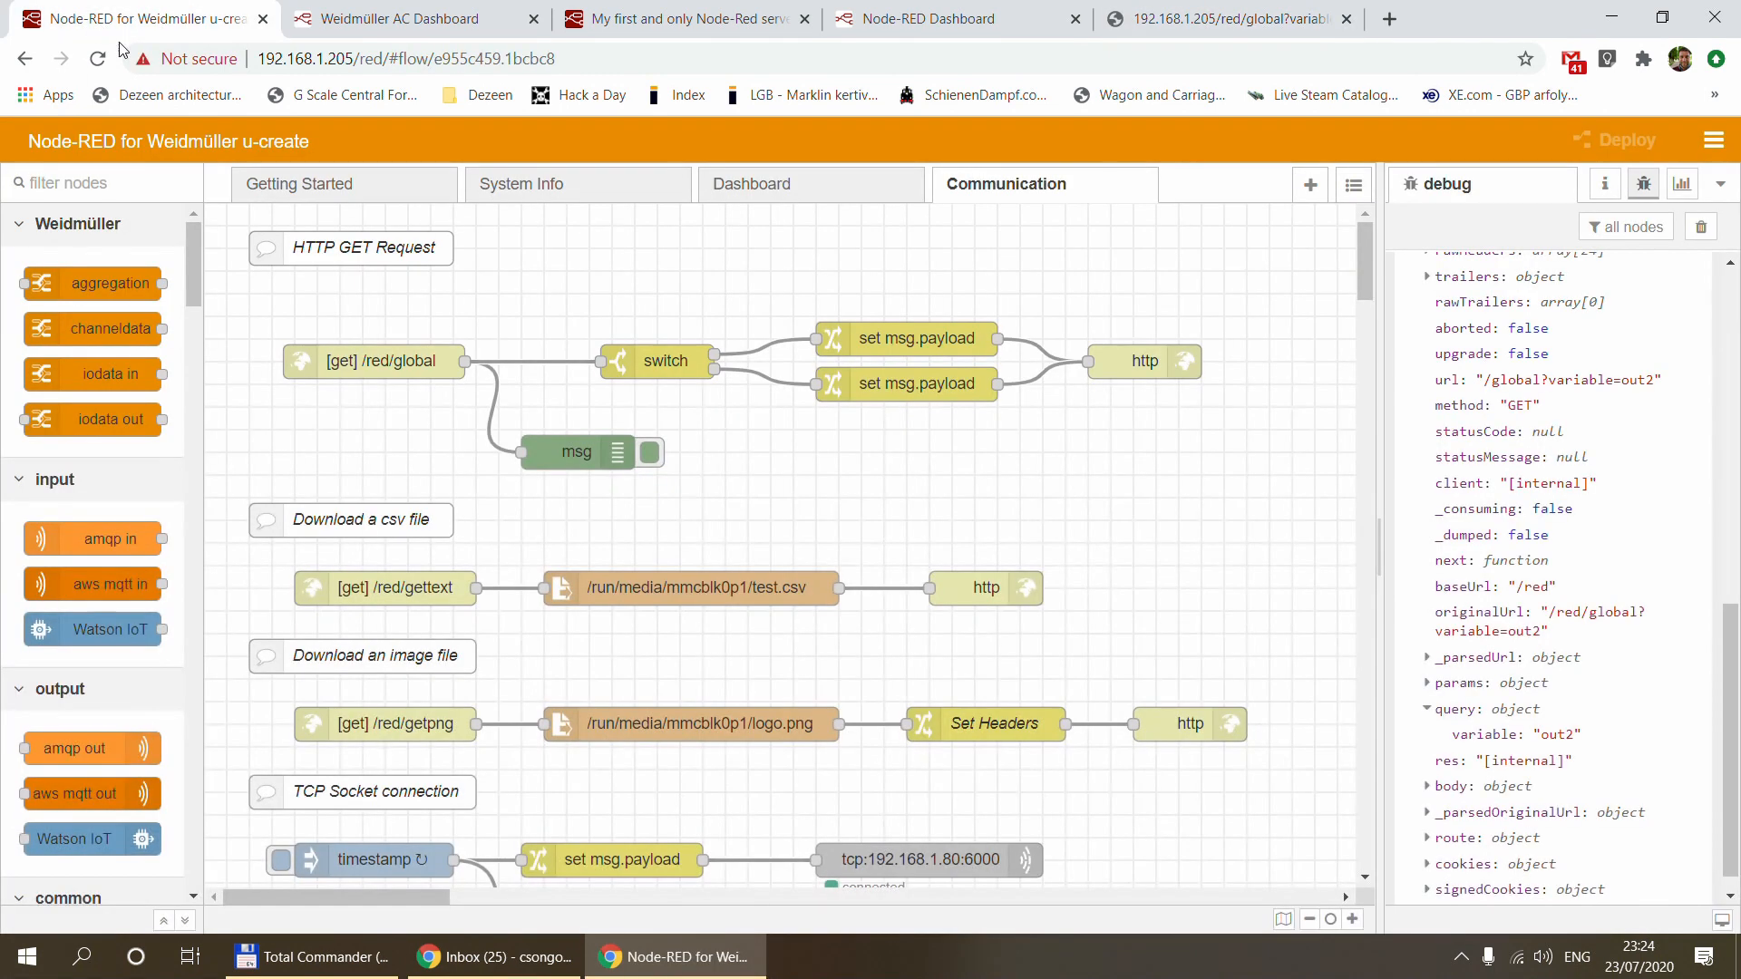
Inspect the [get] /red/gettext http in node under Download a csv file and close it without changes
scroll(644, 421, "down", 3)
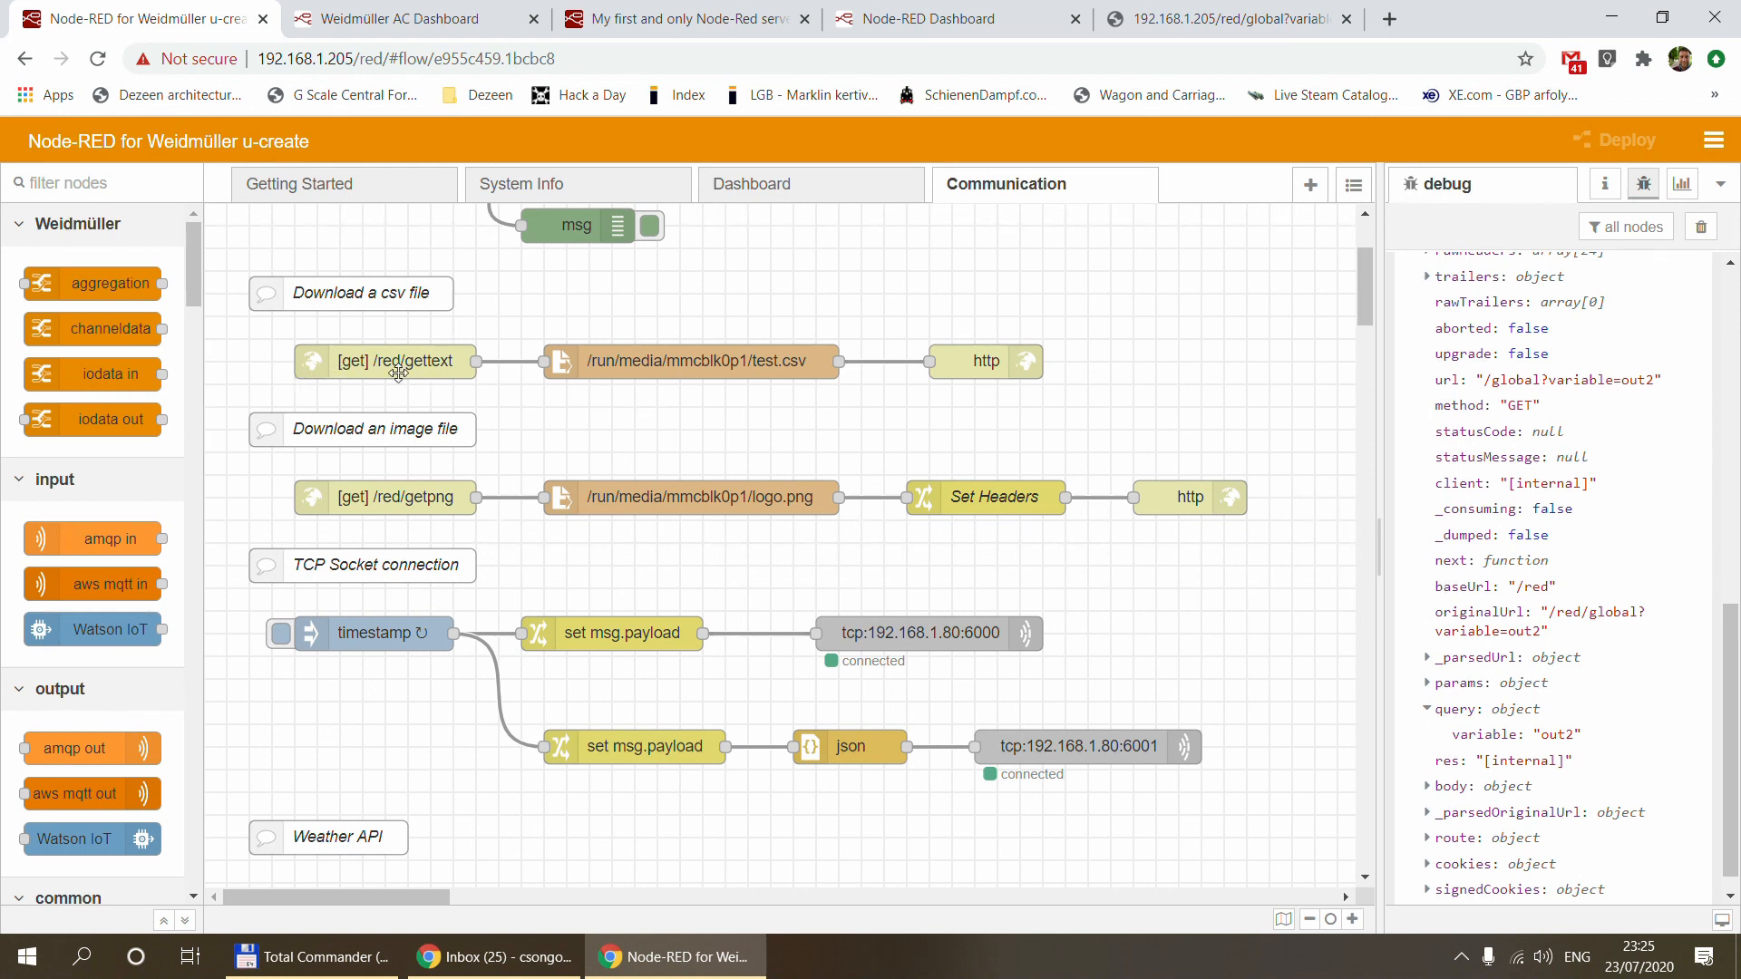
double_click(367, 361)
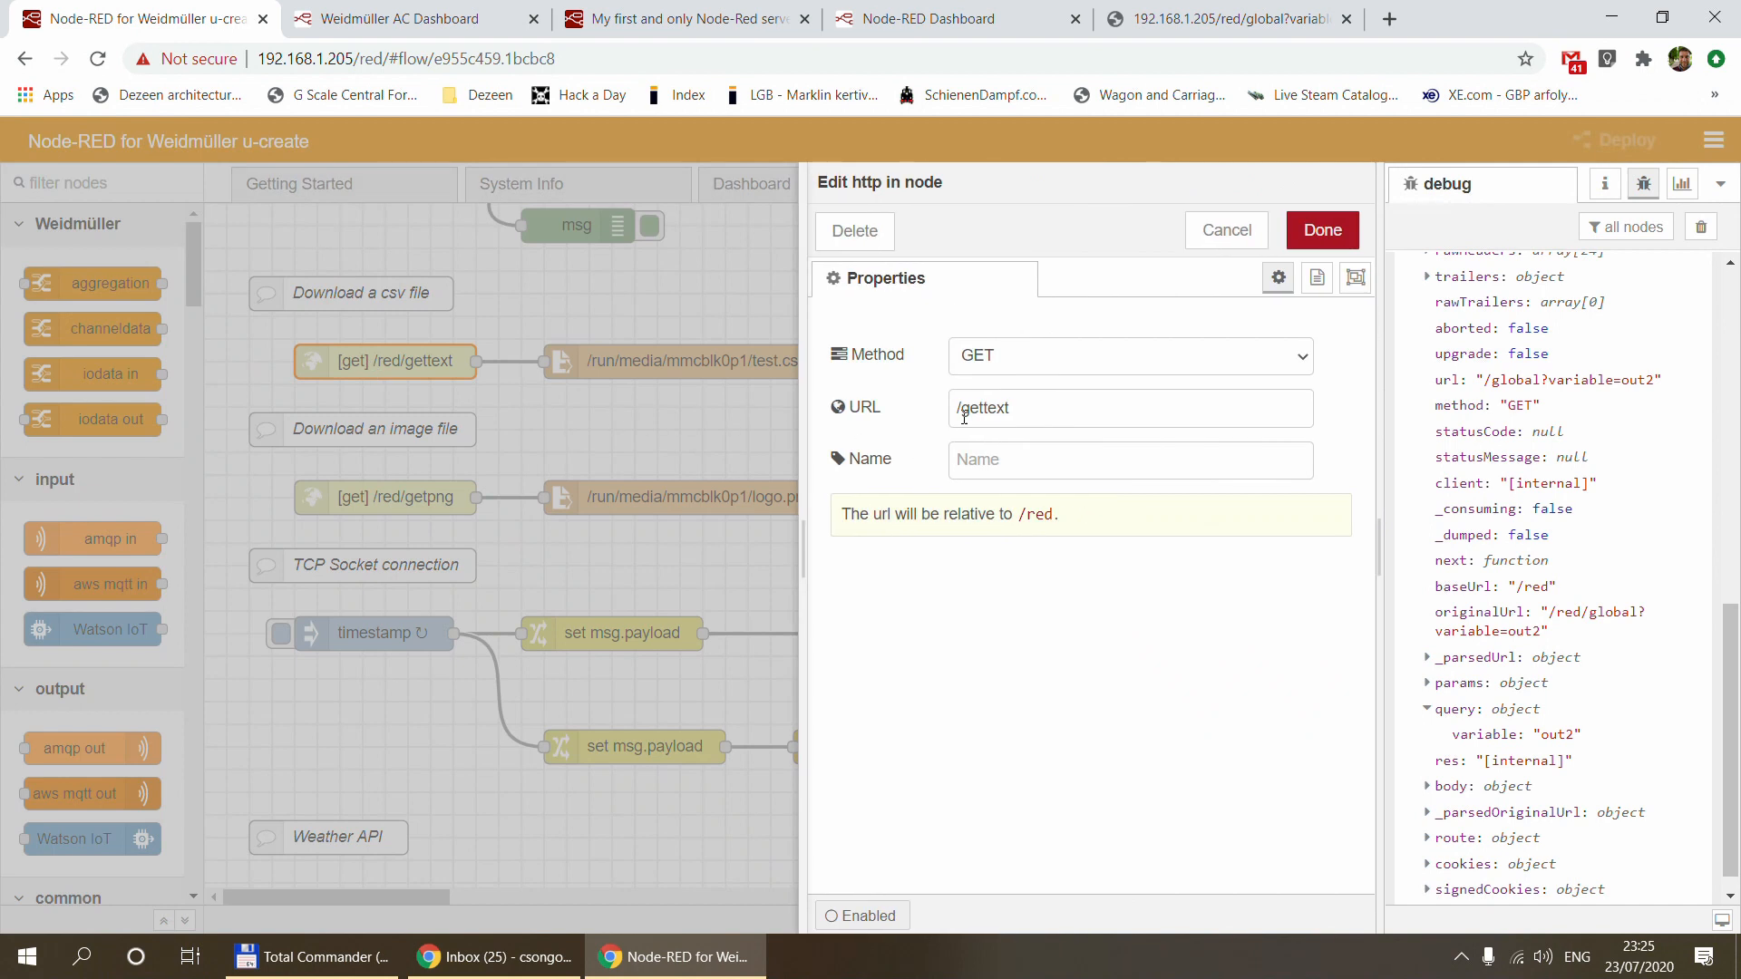
left_click(1225, 231)
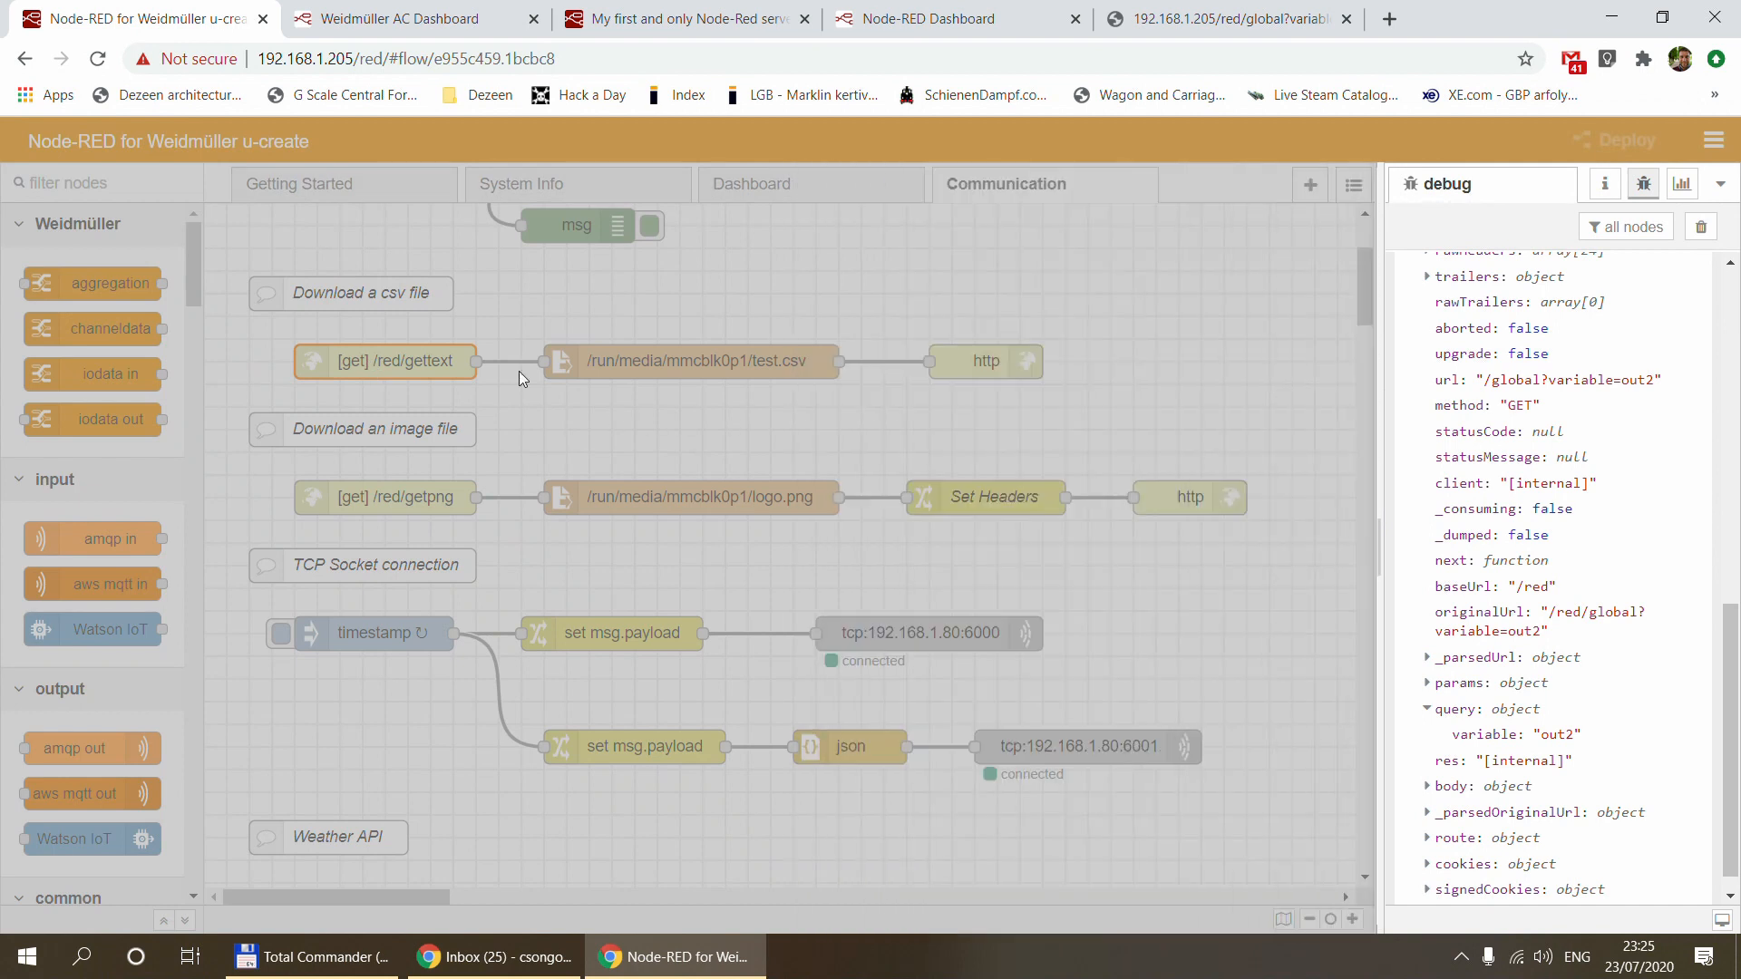
Inspect the filename and output settings of the test.csv file in node and close it without changes
left_click(675, 364)
double_click(675, 363)
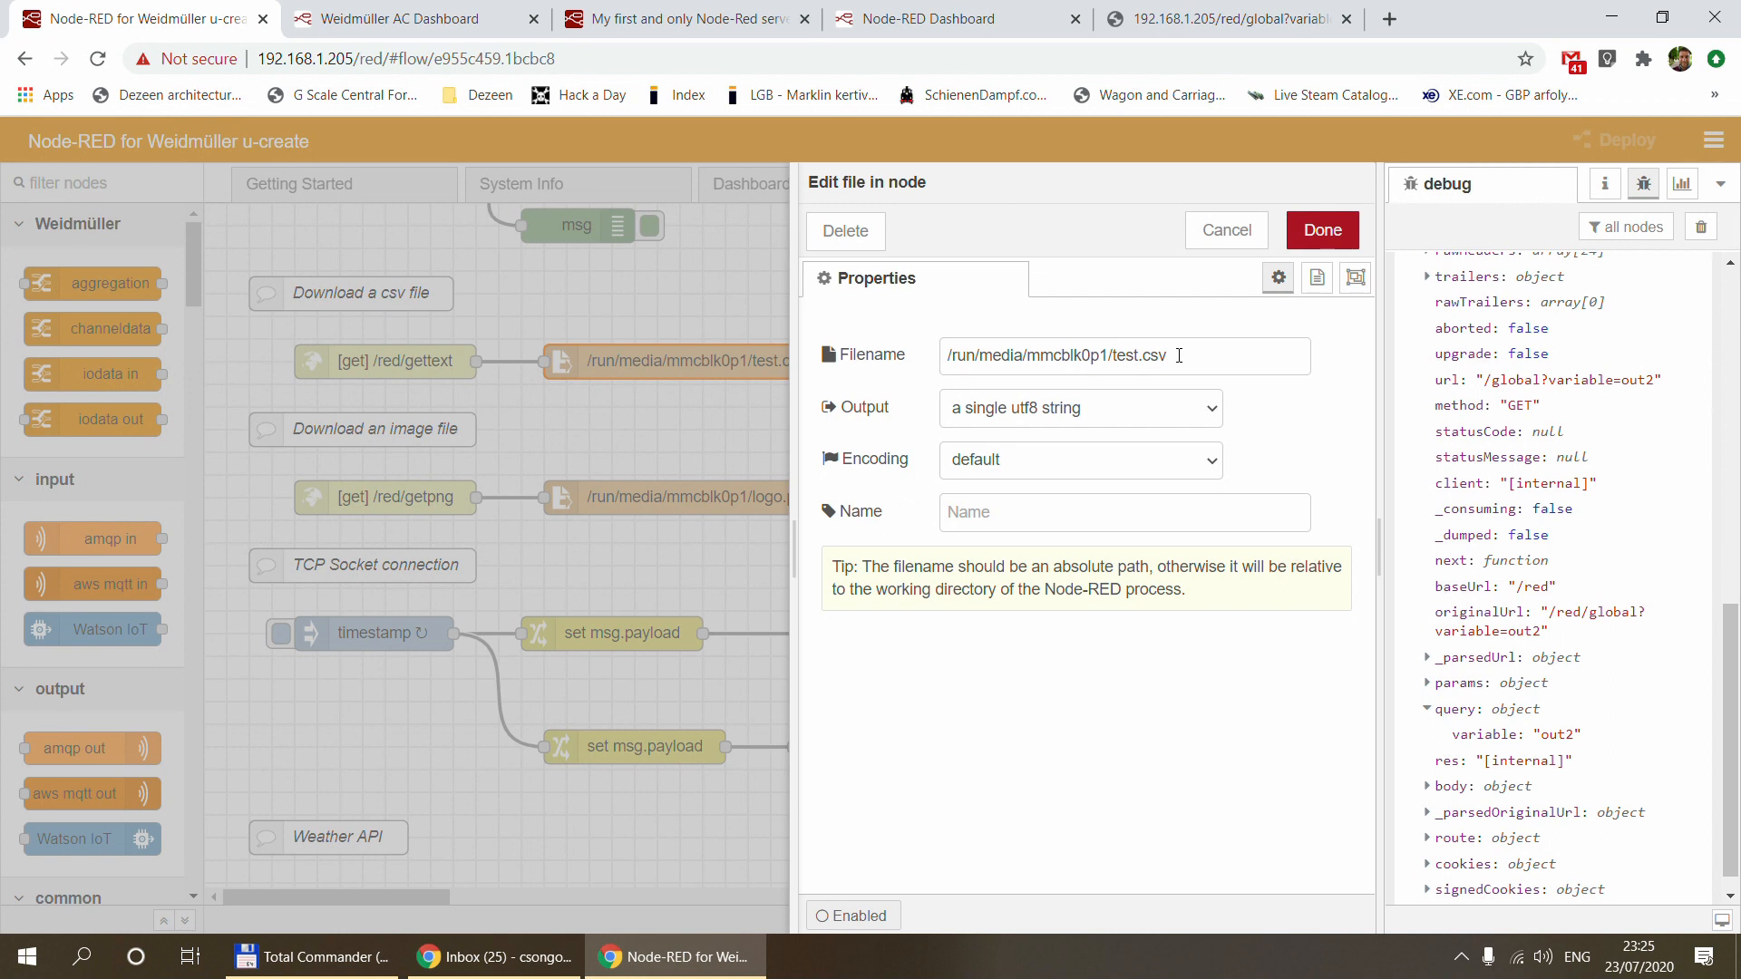
left_click_drag(1170, 355, 1113, 355)
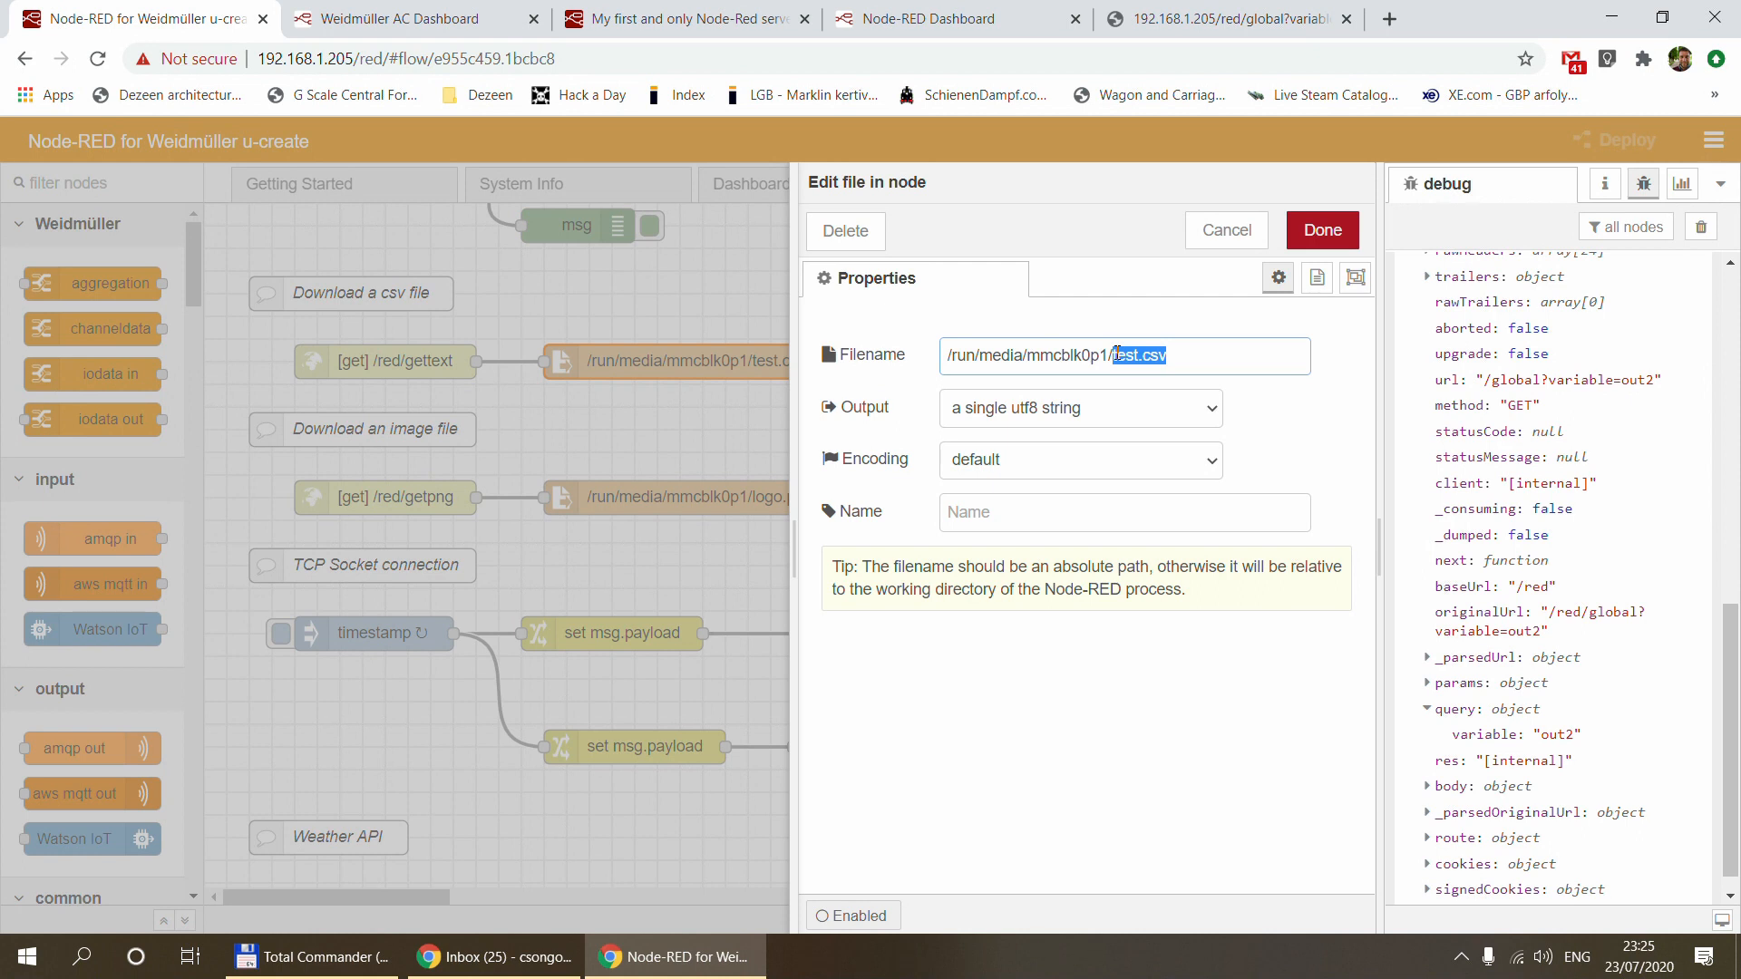
left_click(1118, 353)
left_click(1254, 230)
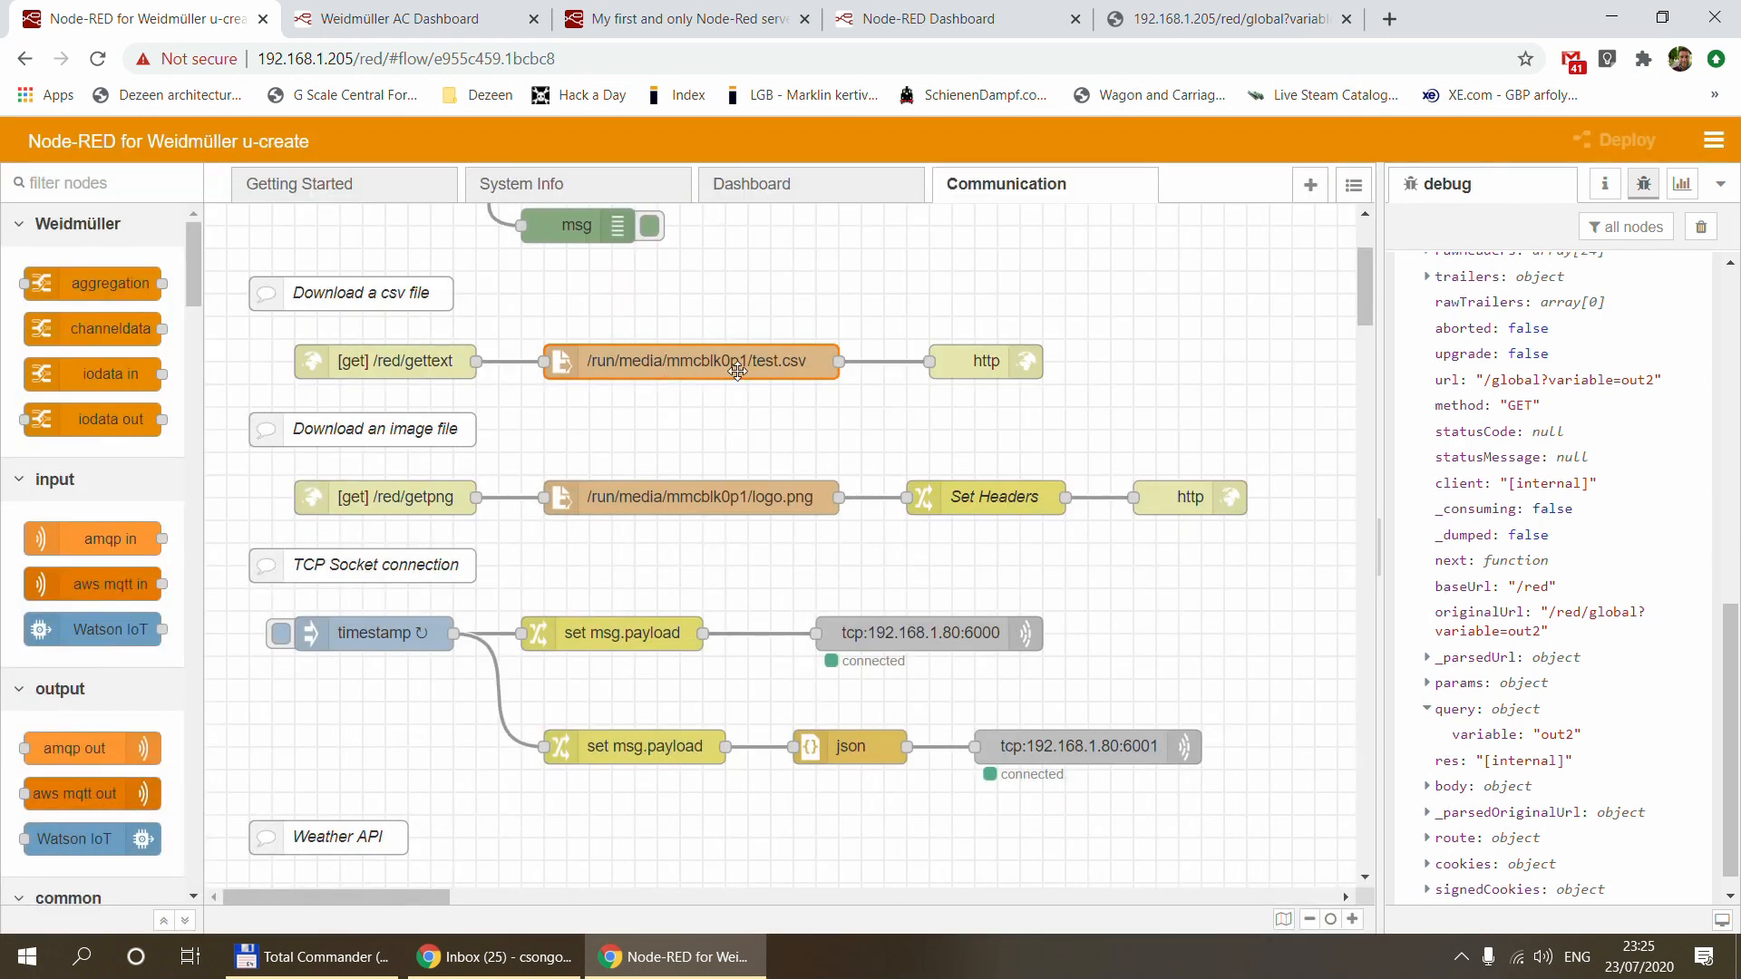
double_click(580, 359)
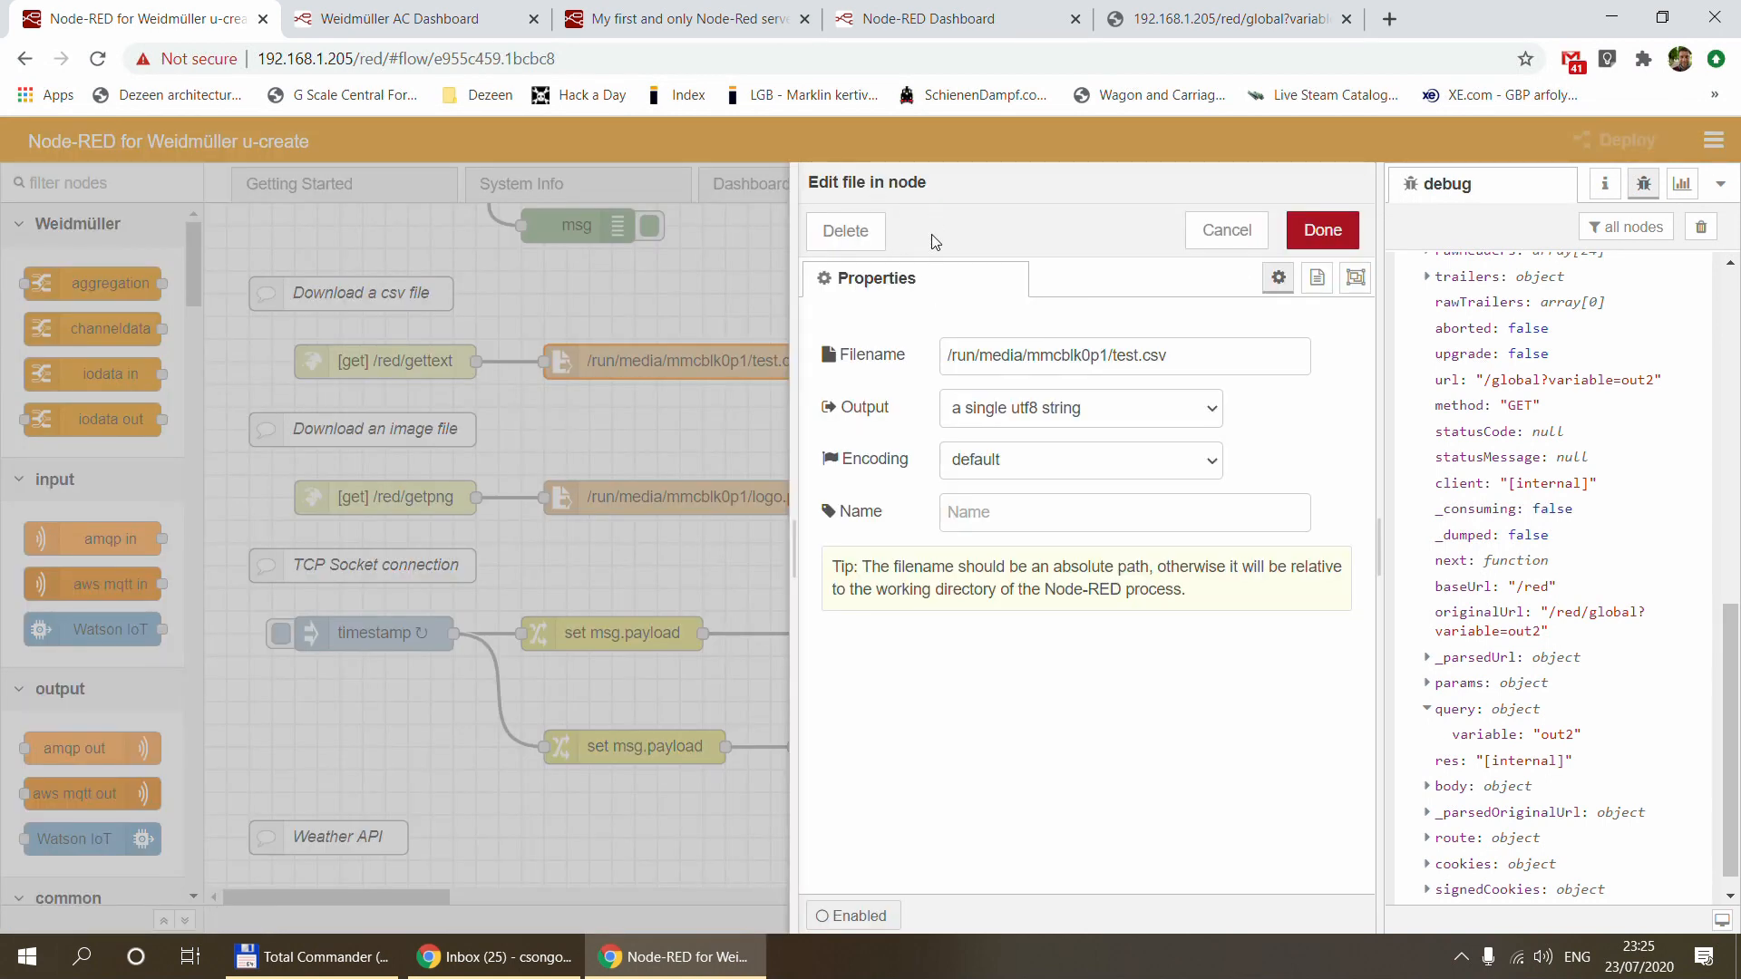
left_click(1199, 227)
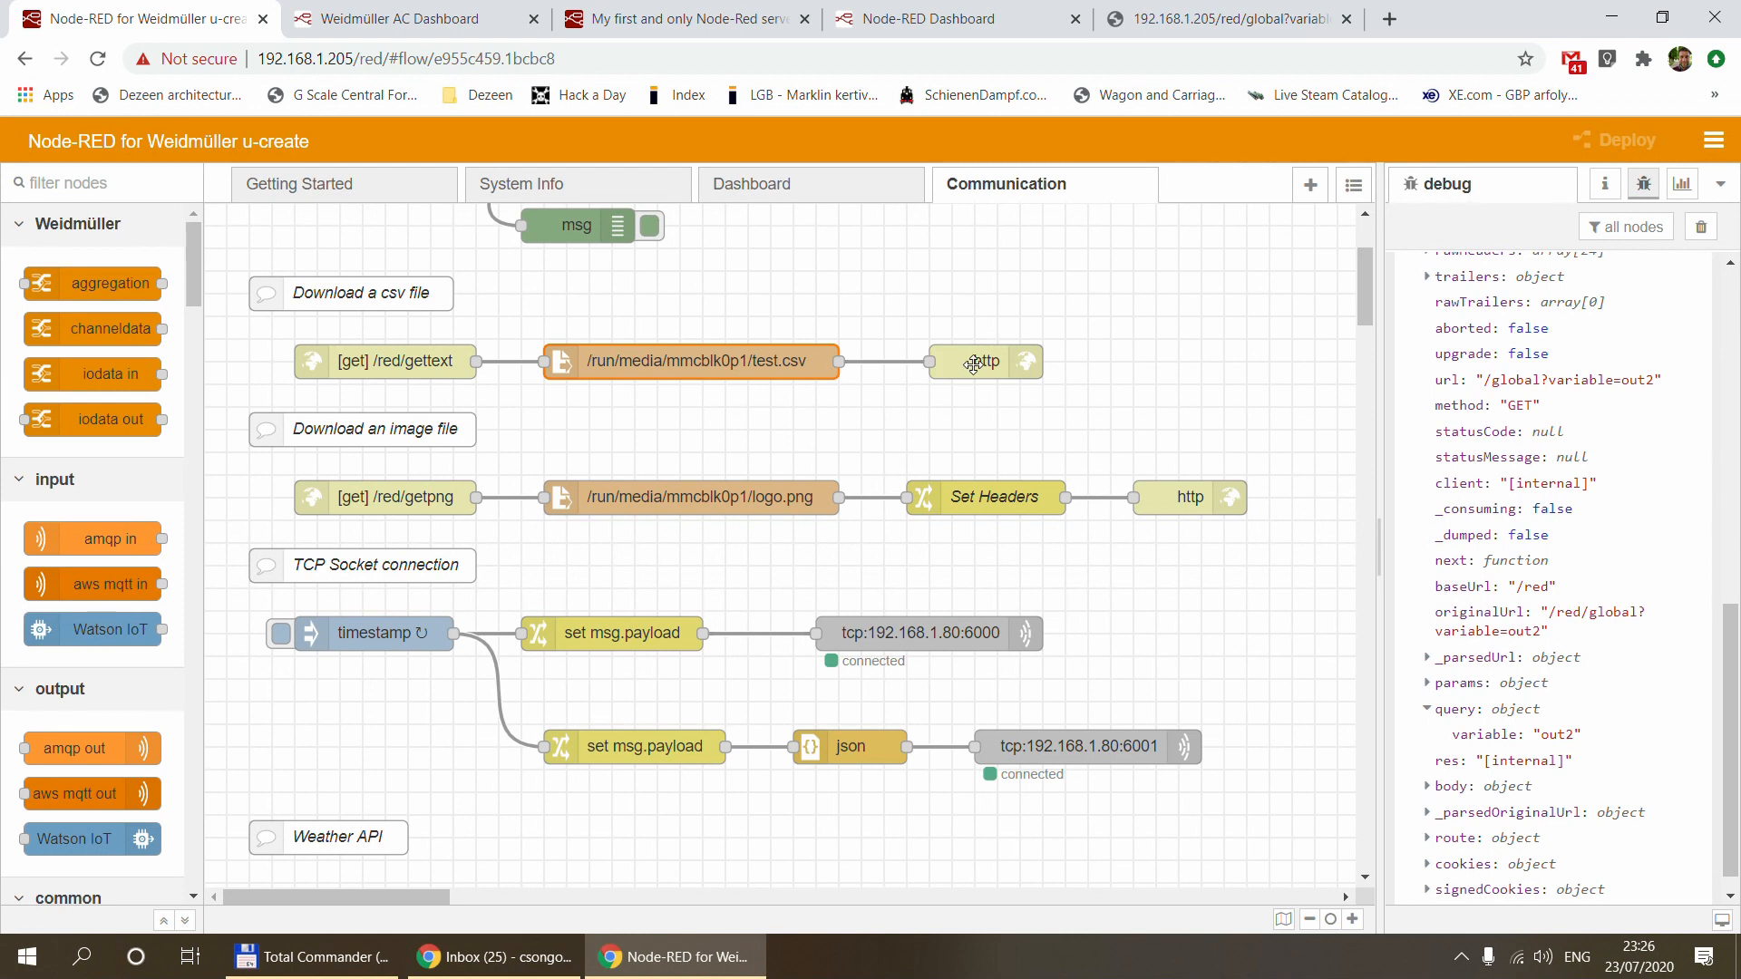
Request 192.168.1.205/red/gettext in the browser page used for the global variable and select the returned text
left_click(1179, 23)
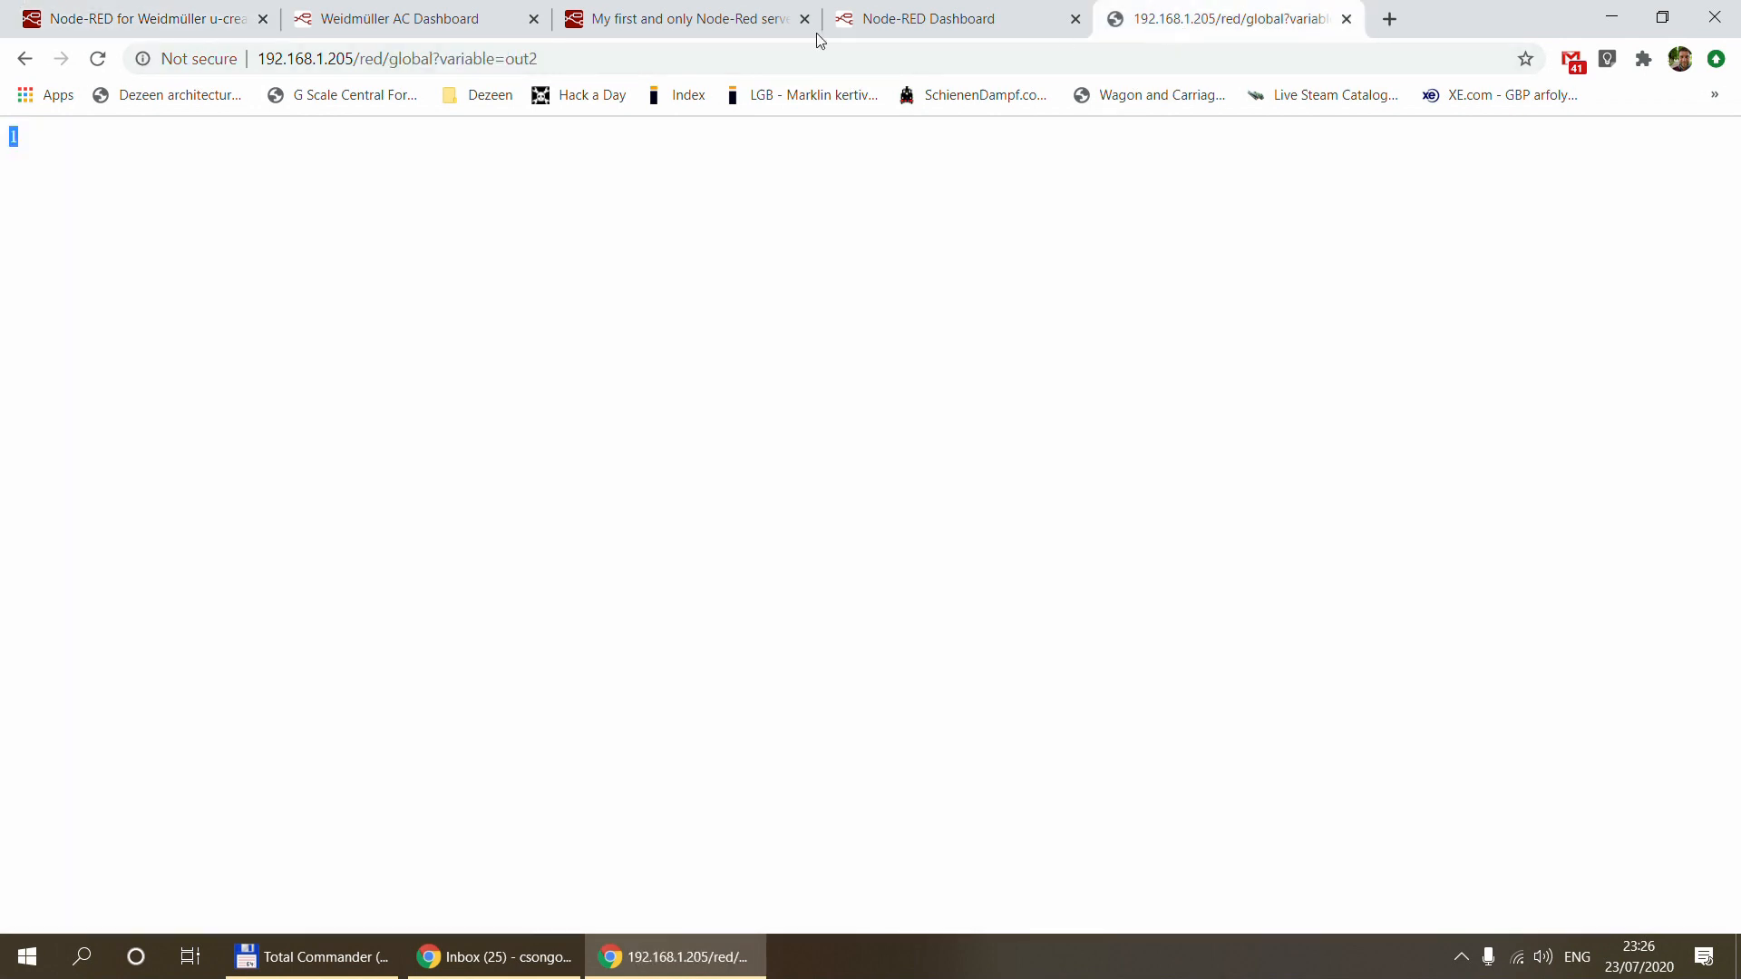
left_click(400, 60)
left_click_drag(400, 60, 583, 56)
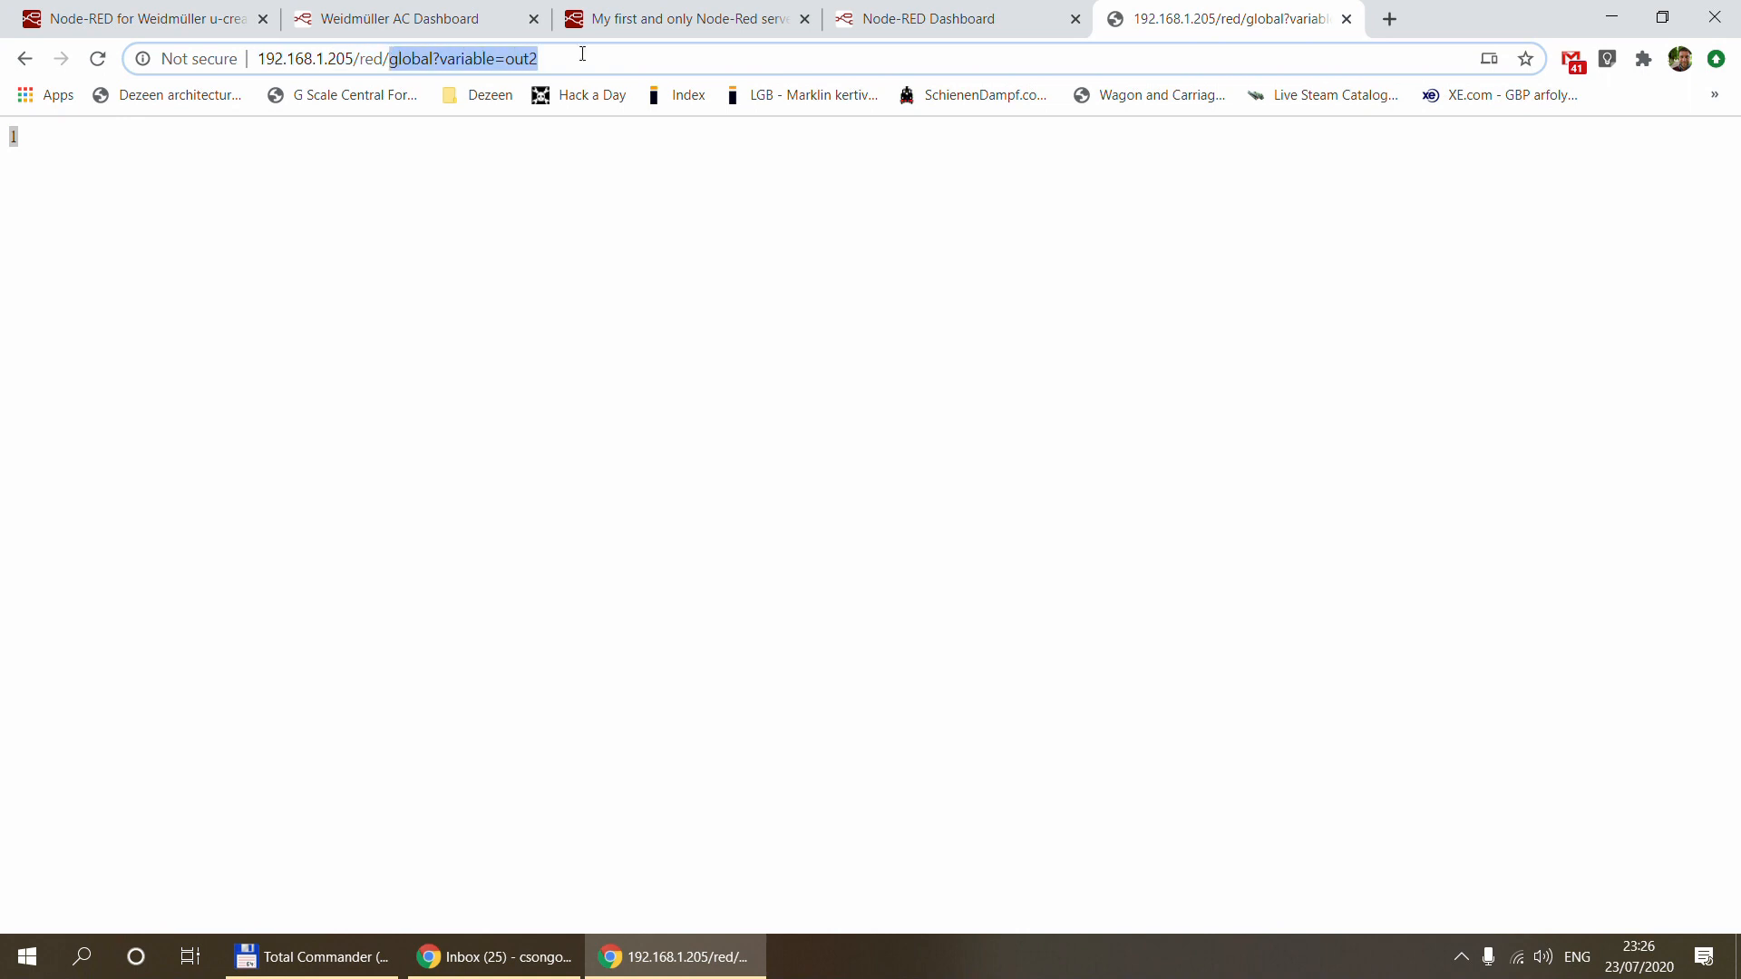
type("gettext")
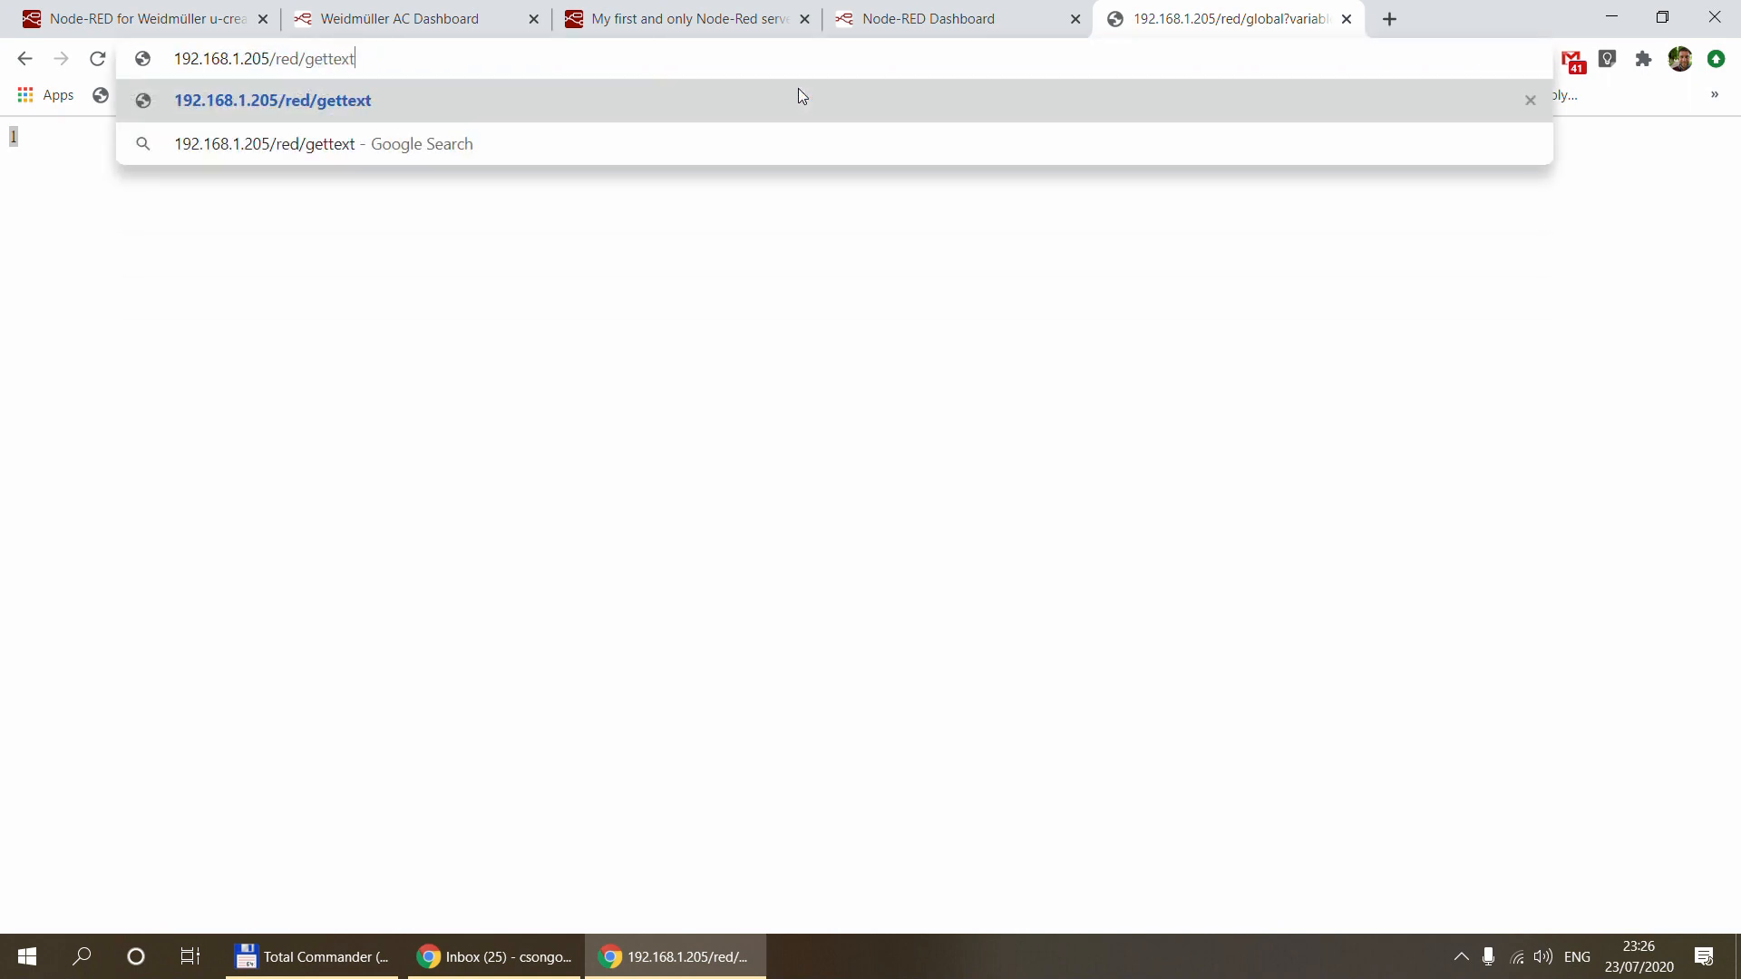
key("Return")
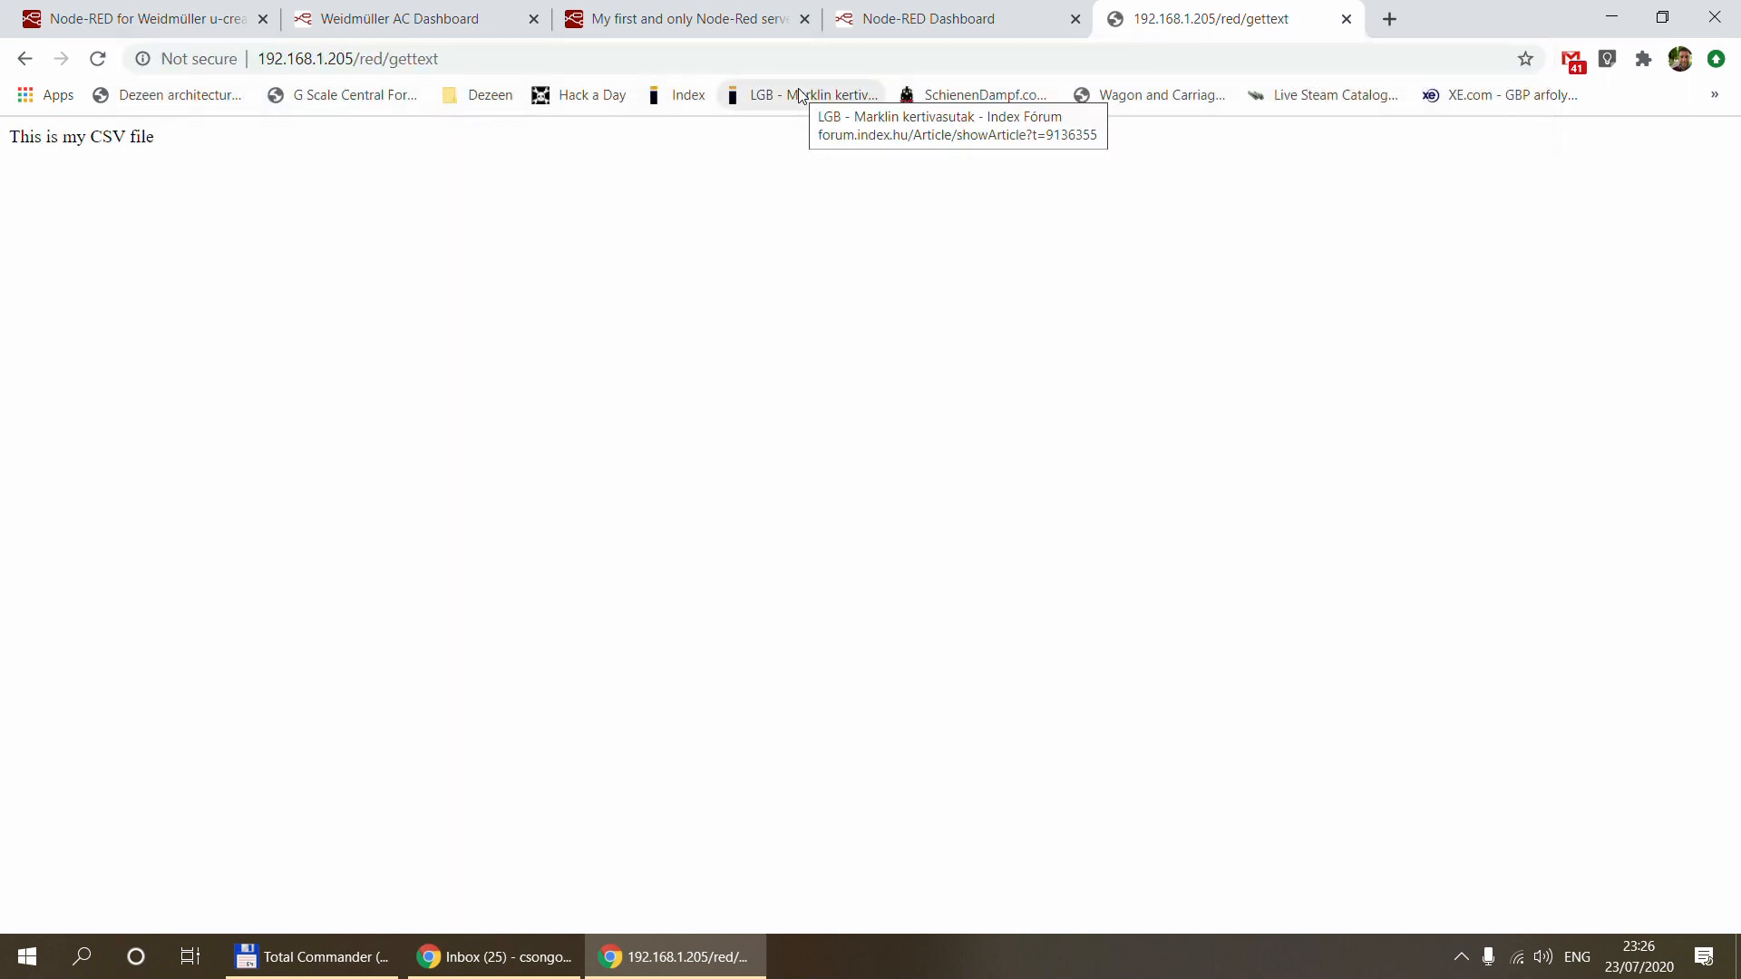
left_click_drag(164, 143, 4, 143)
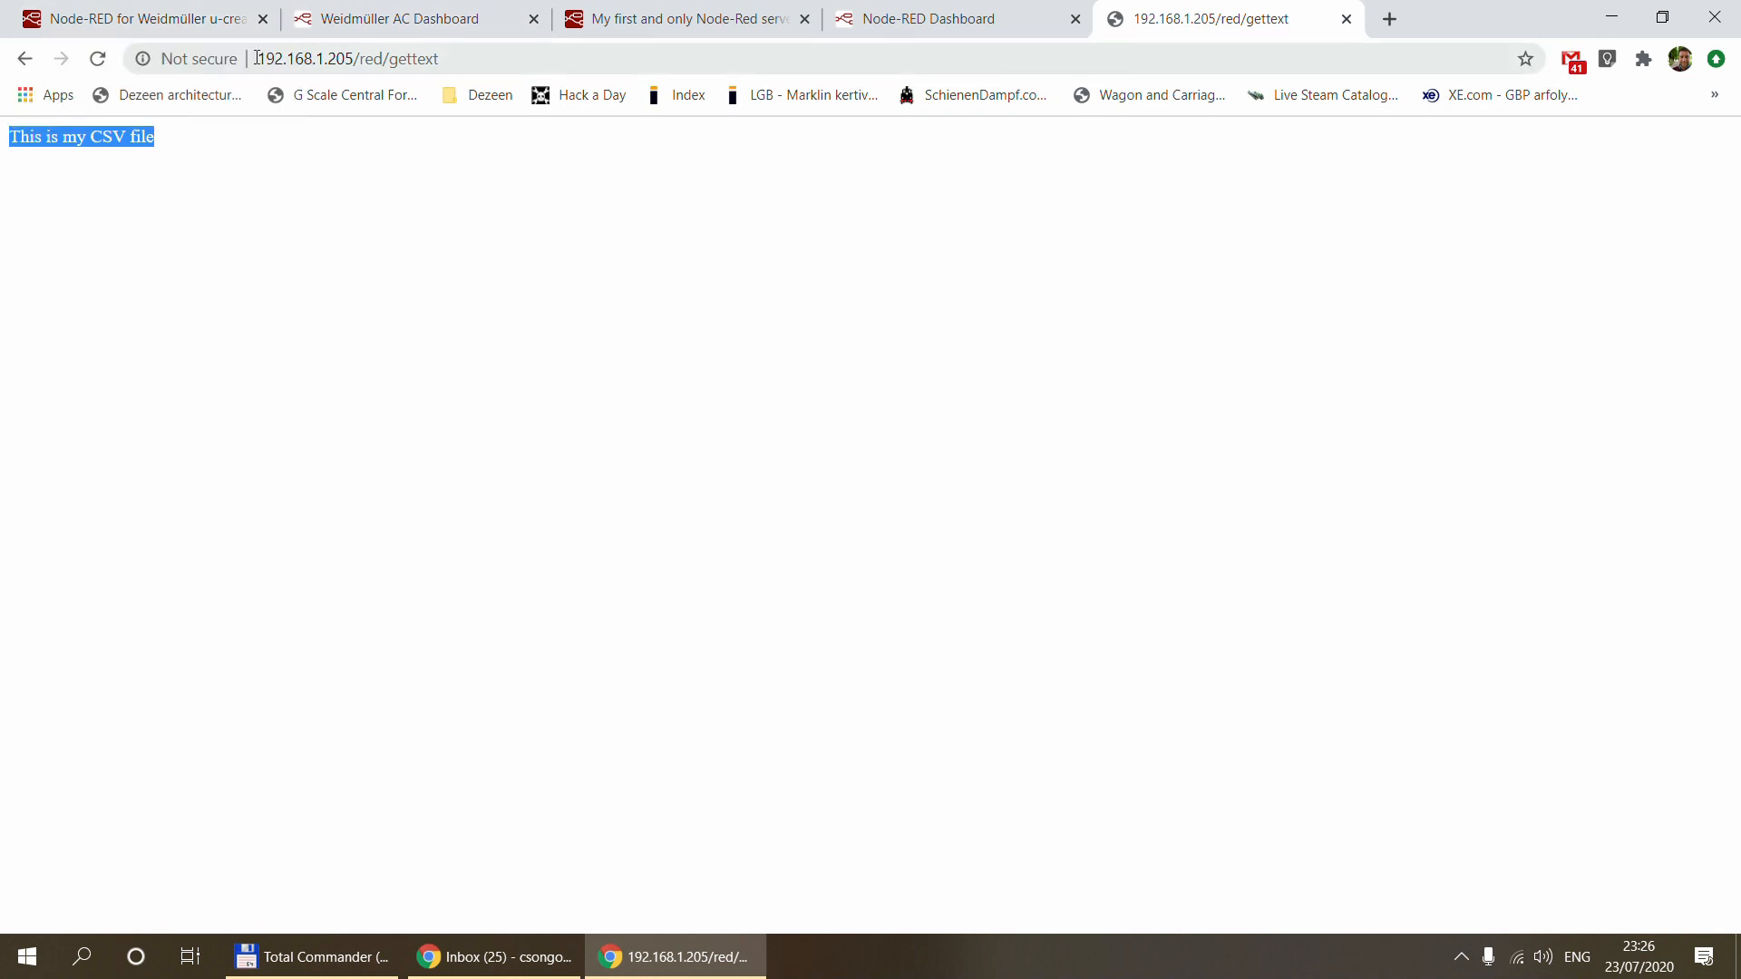
Return to the Communication flow and inspect the [get] /red/getpng and logo.png file in nodes without changing them
left_click(136, 19)
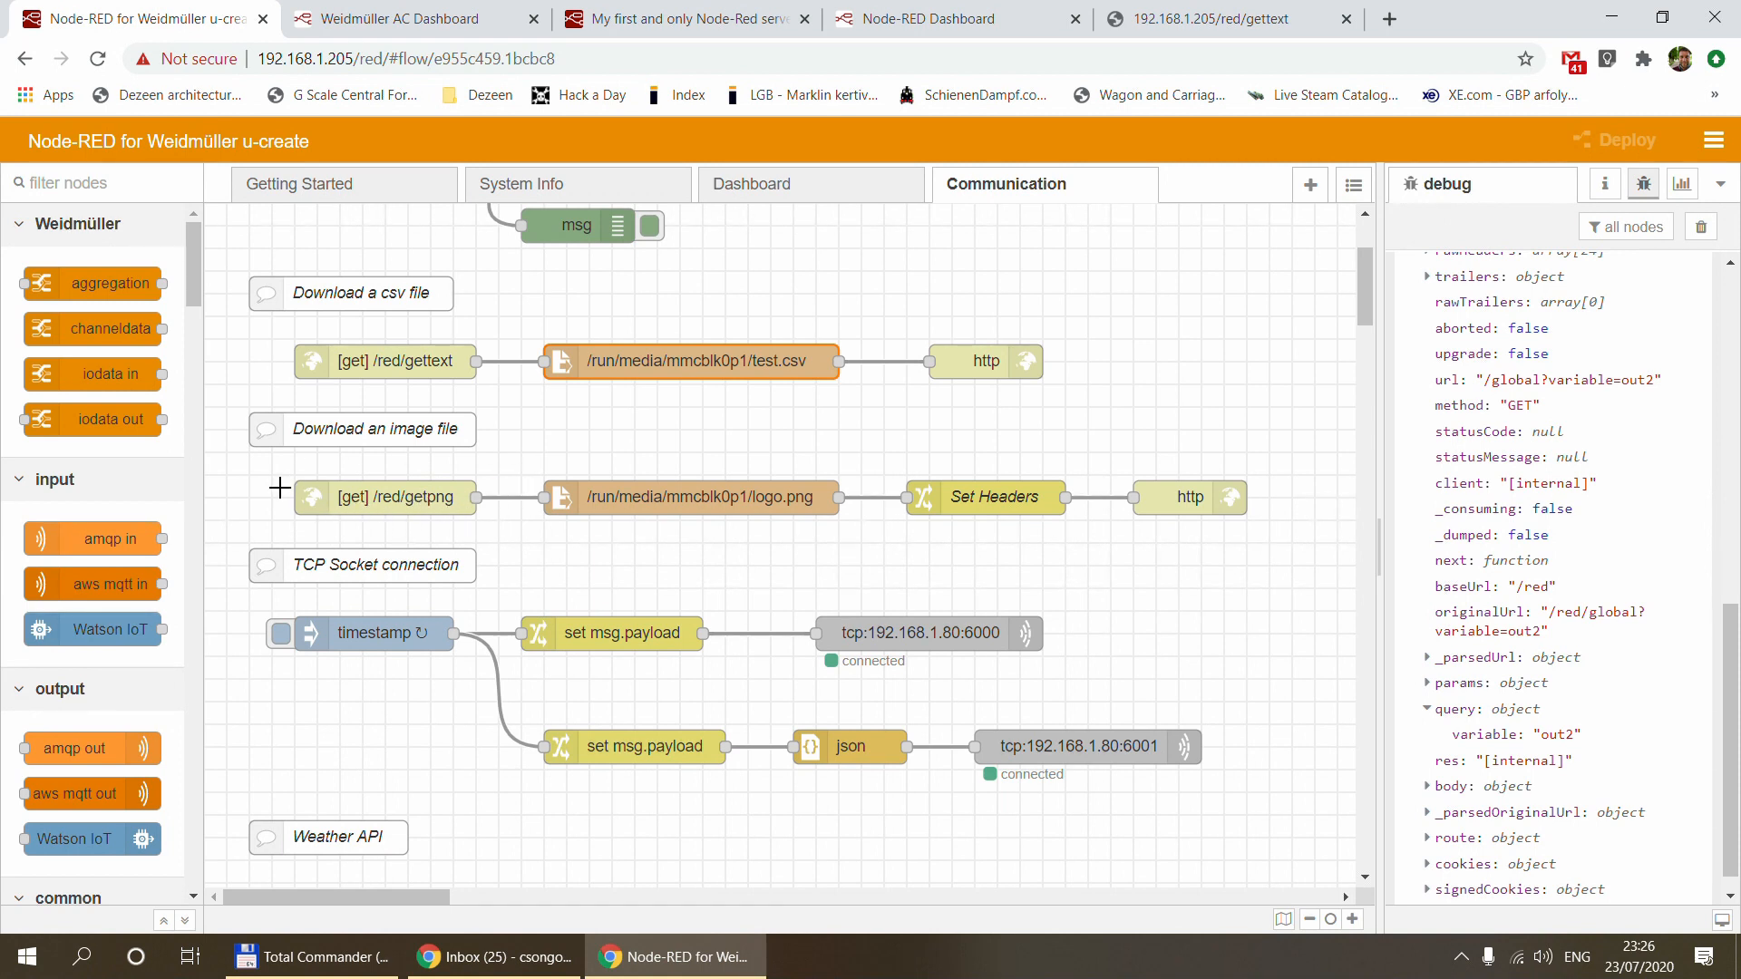
double_click(466, 501)
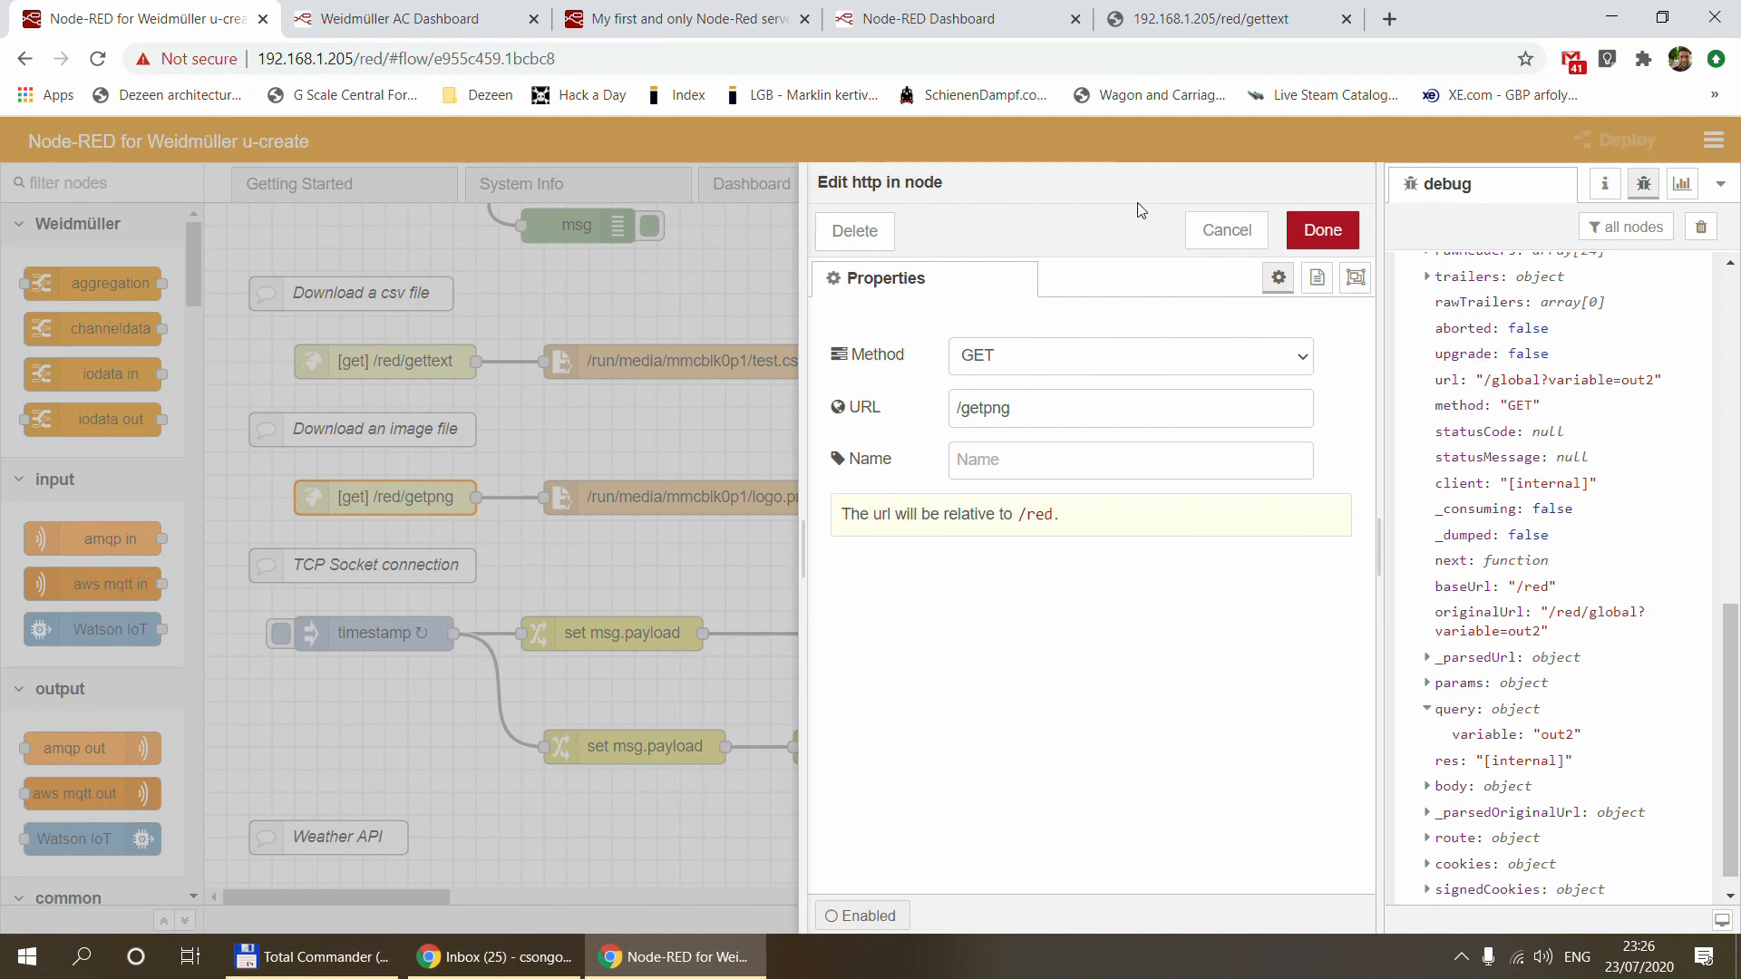
left_click(1221, 232)
double_click(651, 502)
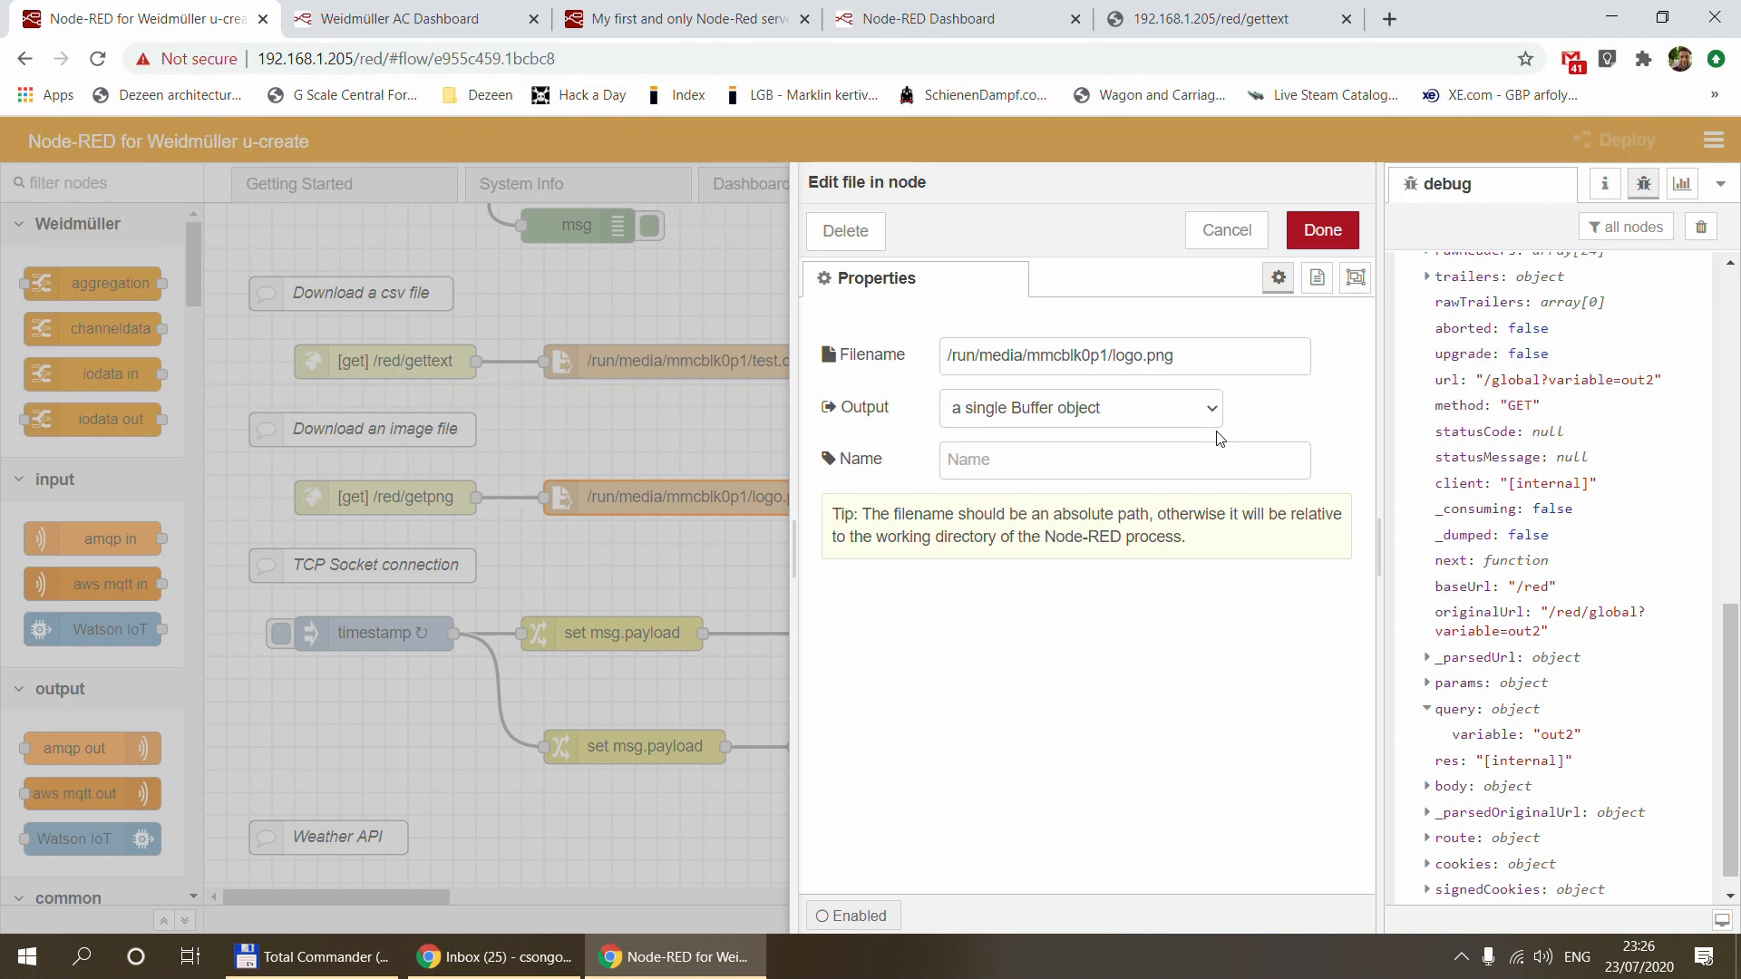
left_click(1225, 232)
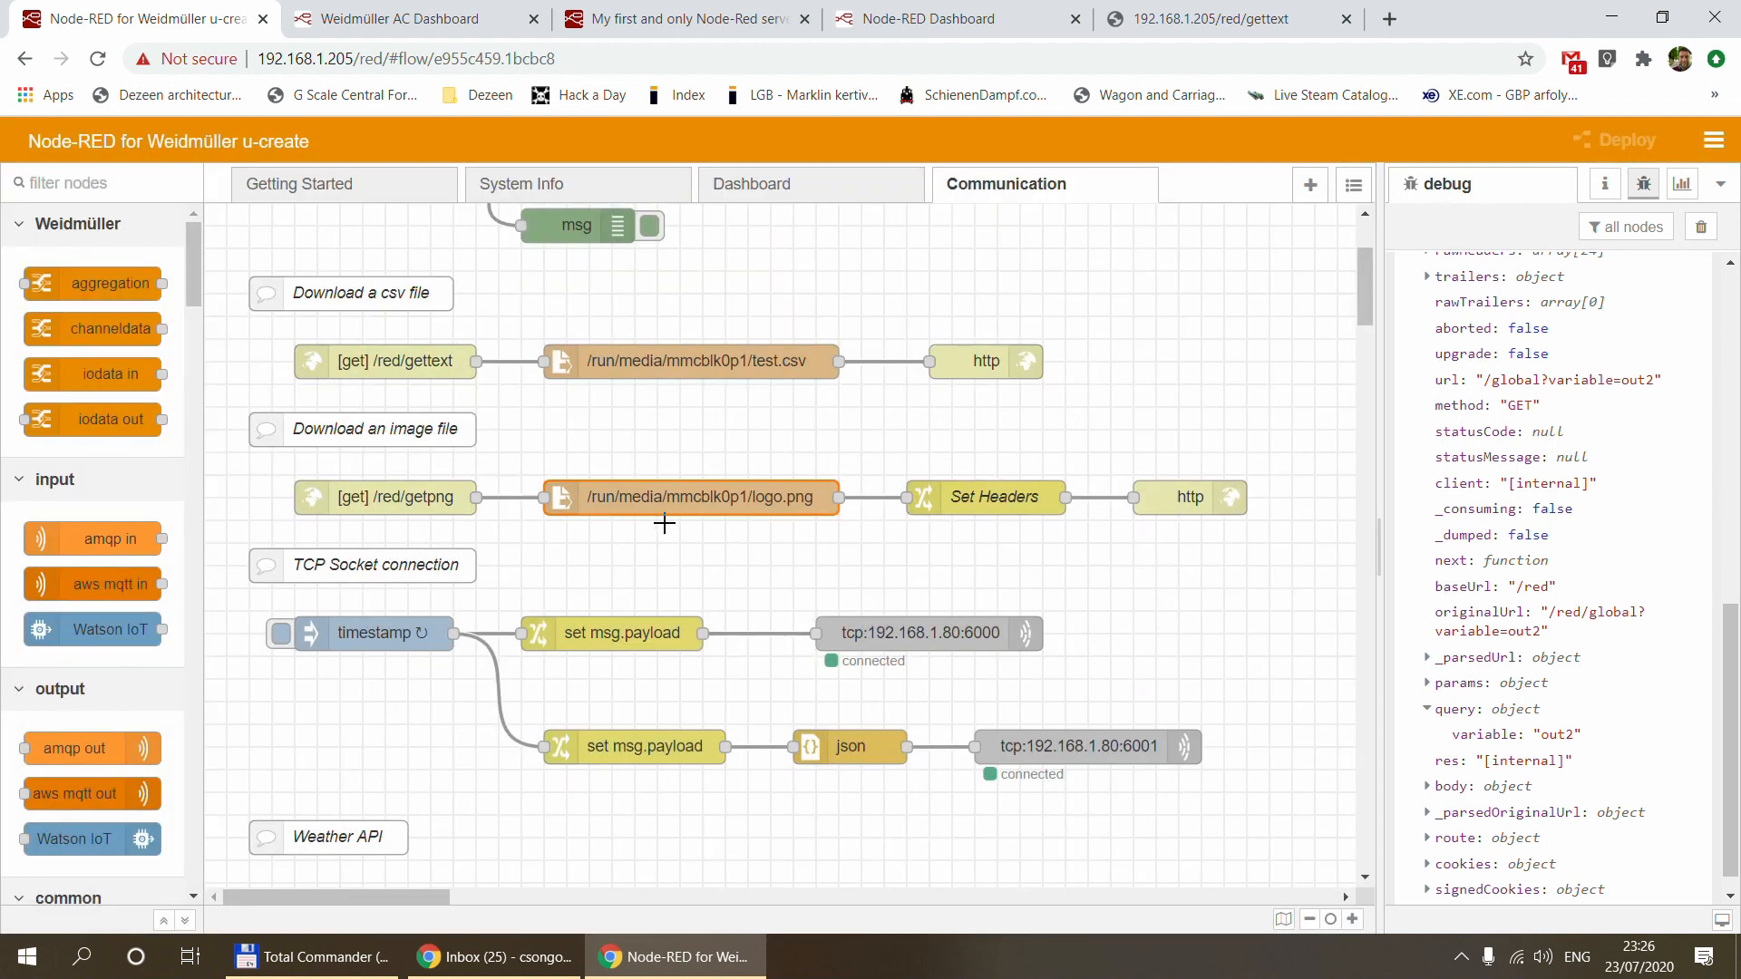
Inspect the header and content-type rules of the Set Headers change node and close it without changes
left_click(983, 492)
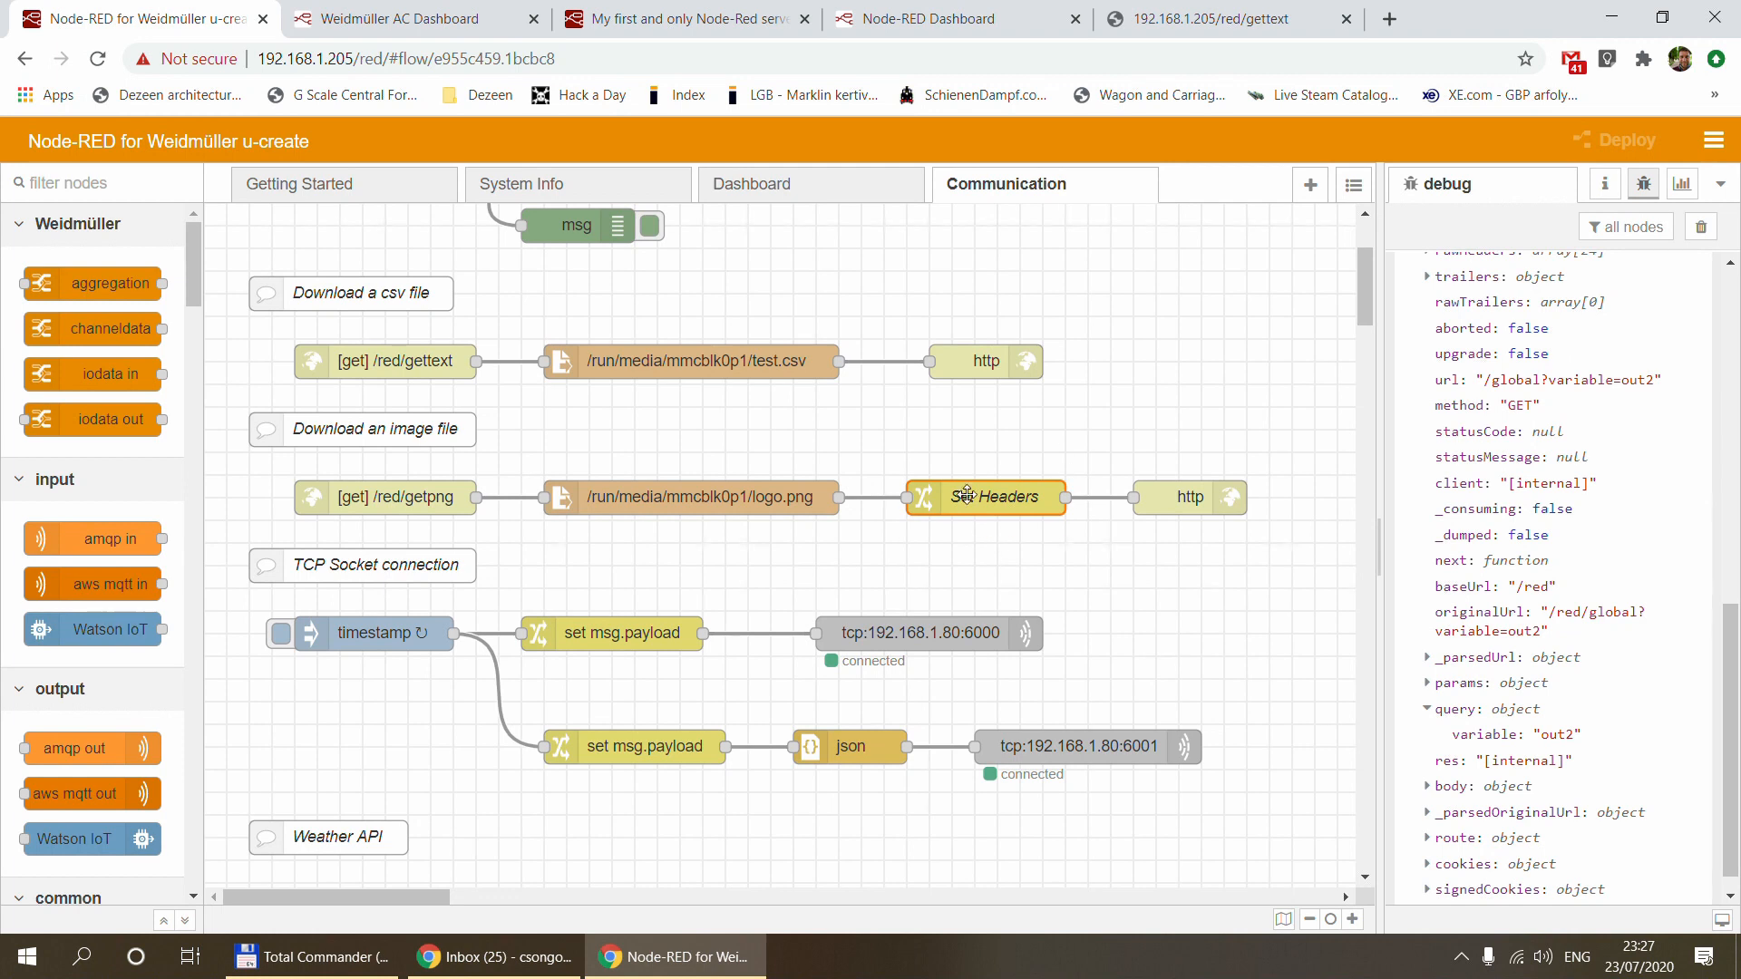
double_click(967, 495)
left_click_drag(782, 540, 594, 543)
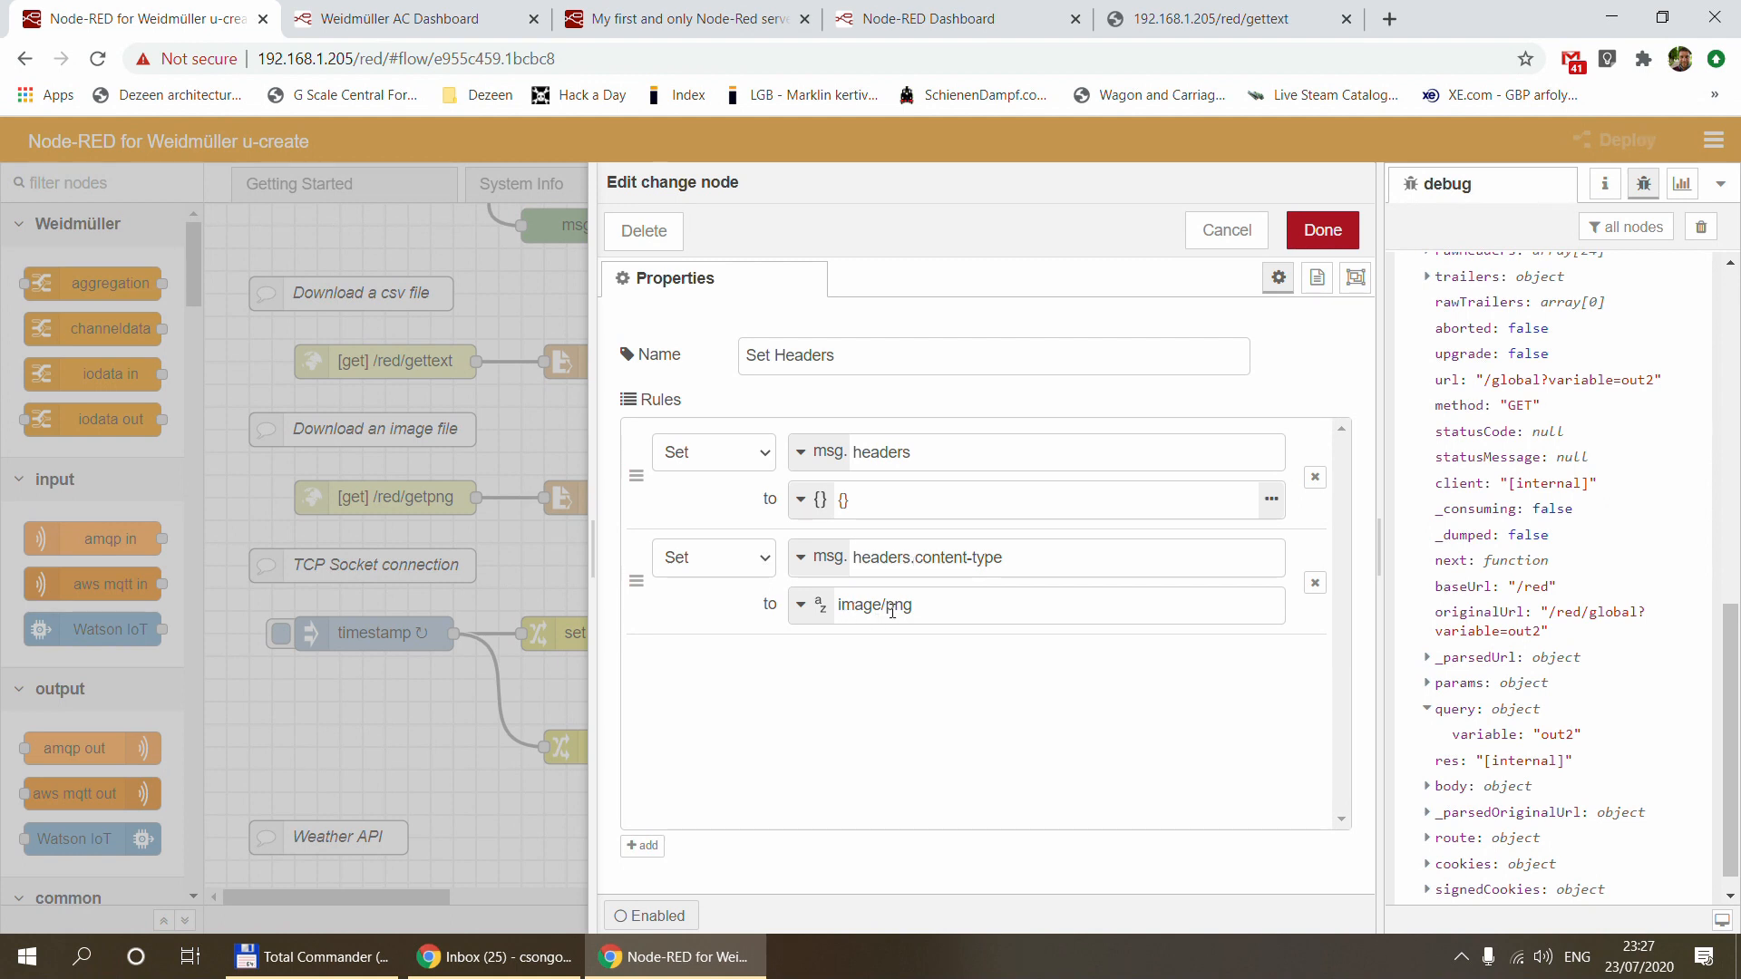
left_click(1226, 230)
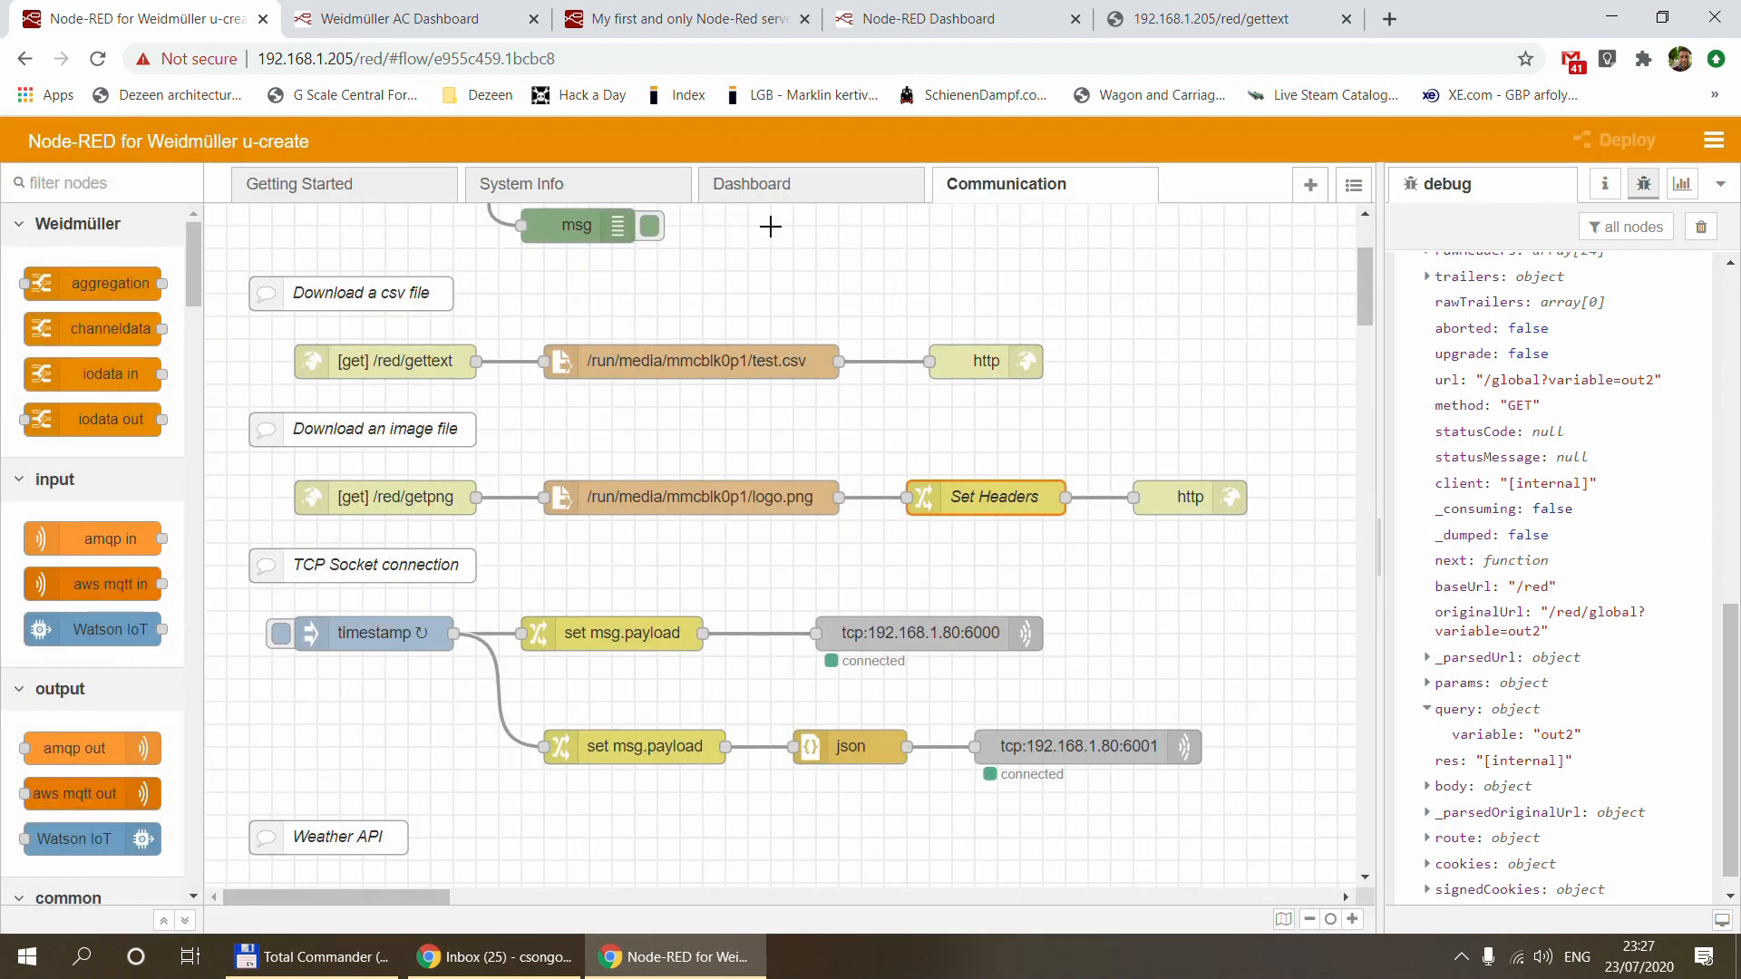
Request the image by changing the gettext page's address to 192.168.1.205/red/getpng
left_click(1216, 19)
left_click(444, 58)
left_click(460, 58)
key("BackSpace")
key("BackSpace")
key("BackSpace")
key("BackSpace")
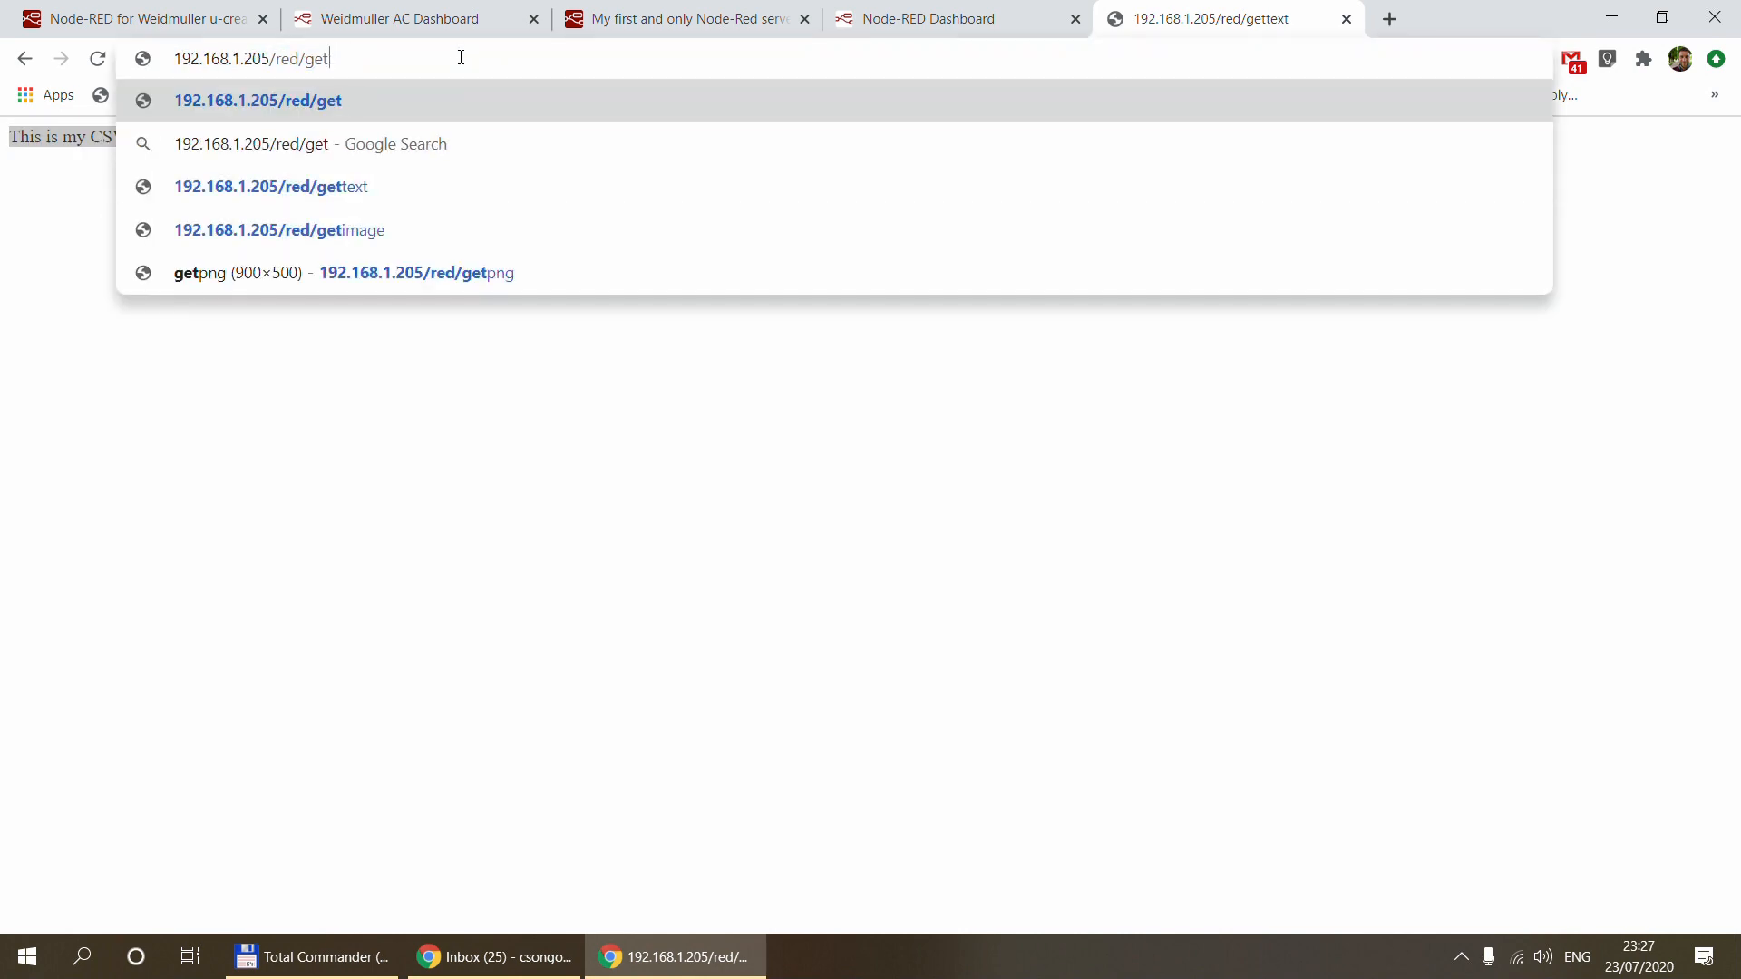
type("png")
key("Return")
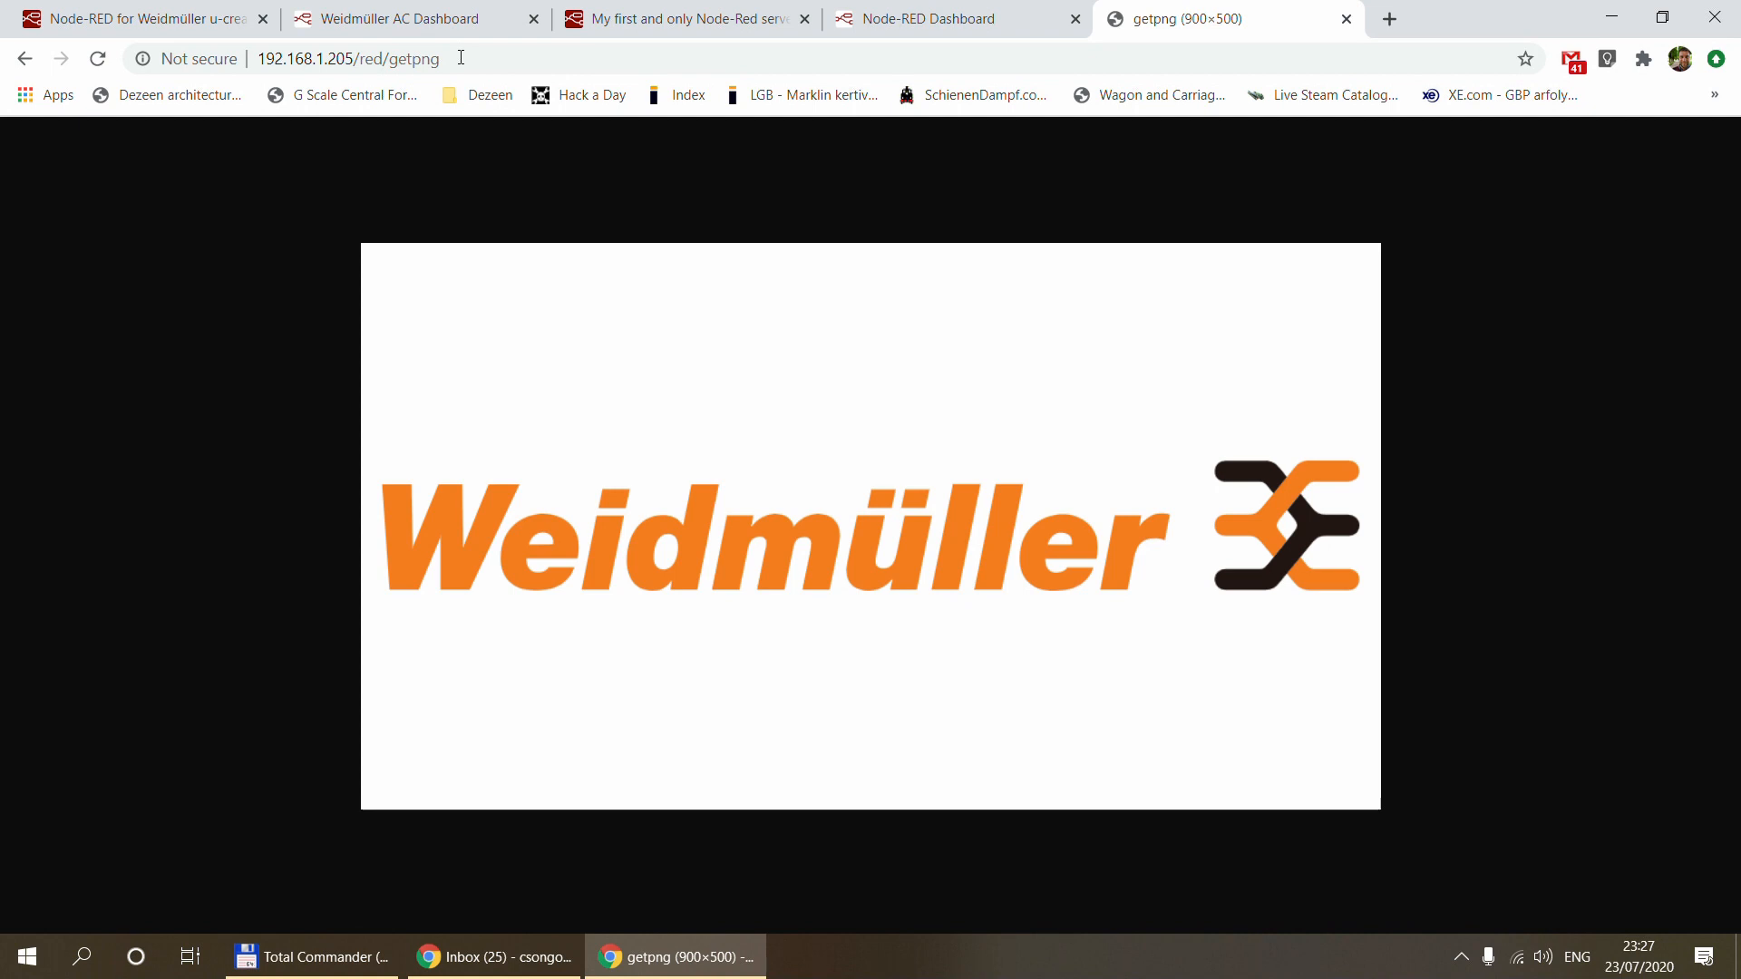
View the TCP Socket connection nodes and the TCP Server nodes in the other Node-RED's Weidmüller flow, and return to the Communication flow
left_click(104, 13)
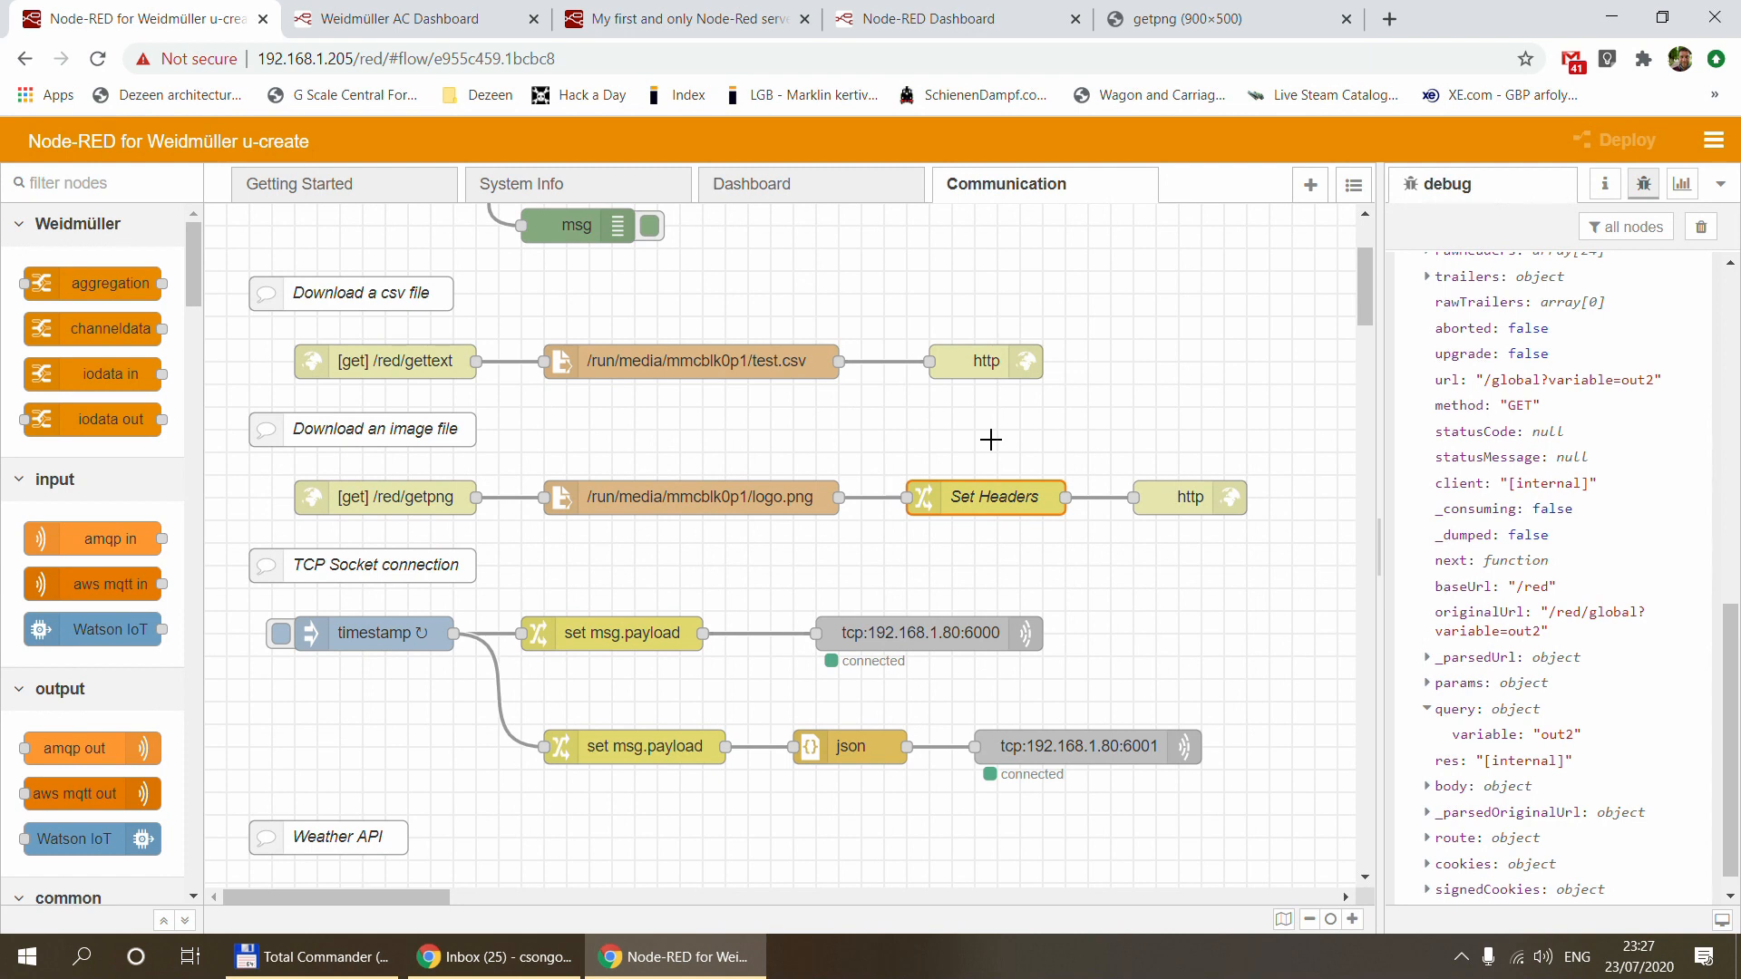
scroll(231, 491, "down", 1)
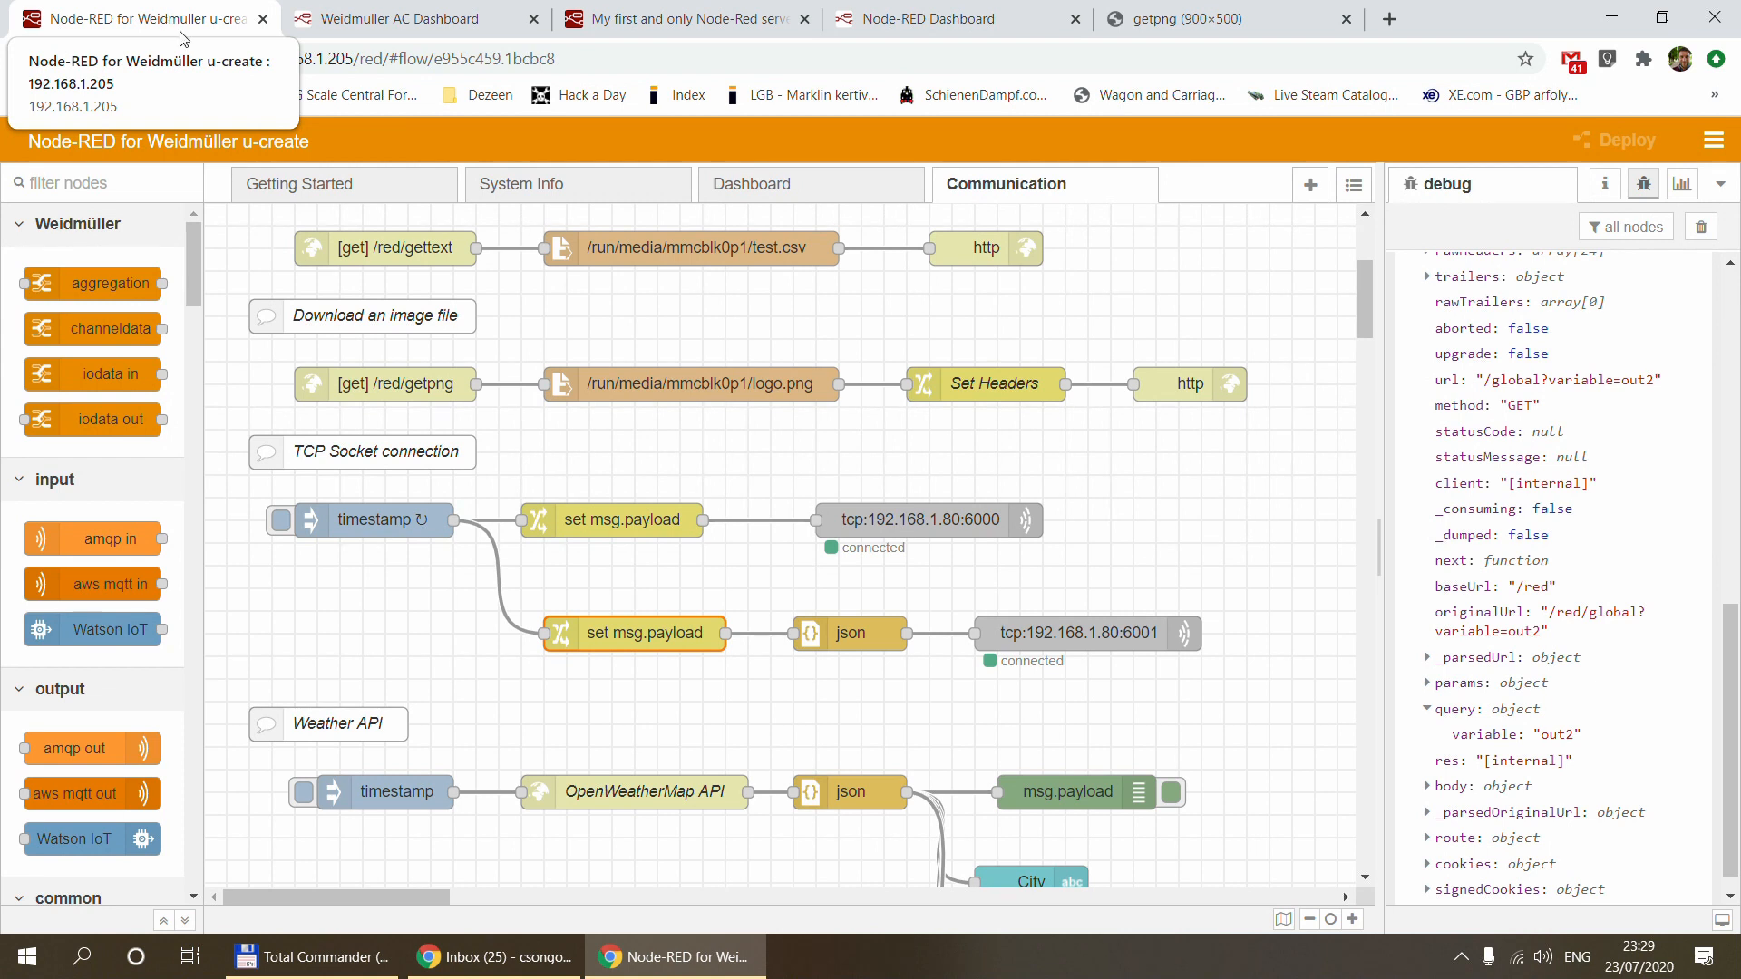
left_click(655, 25)
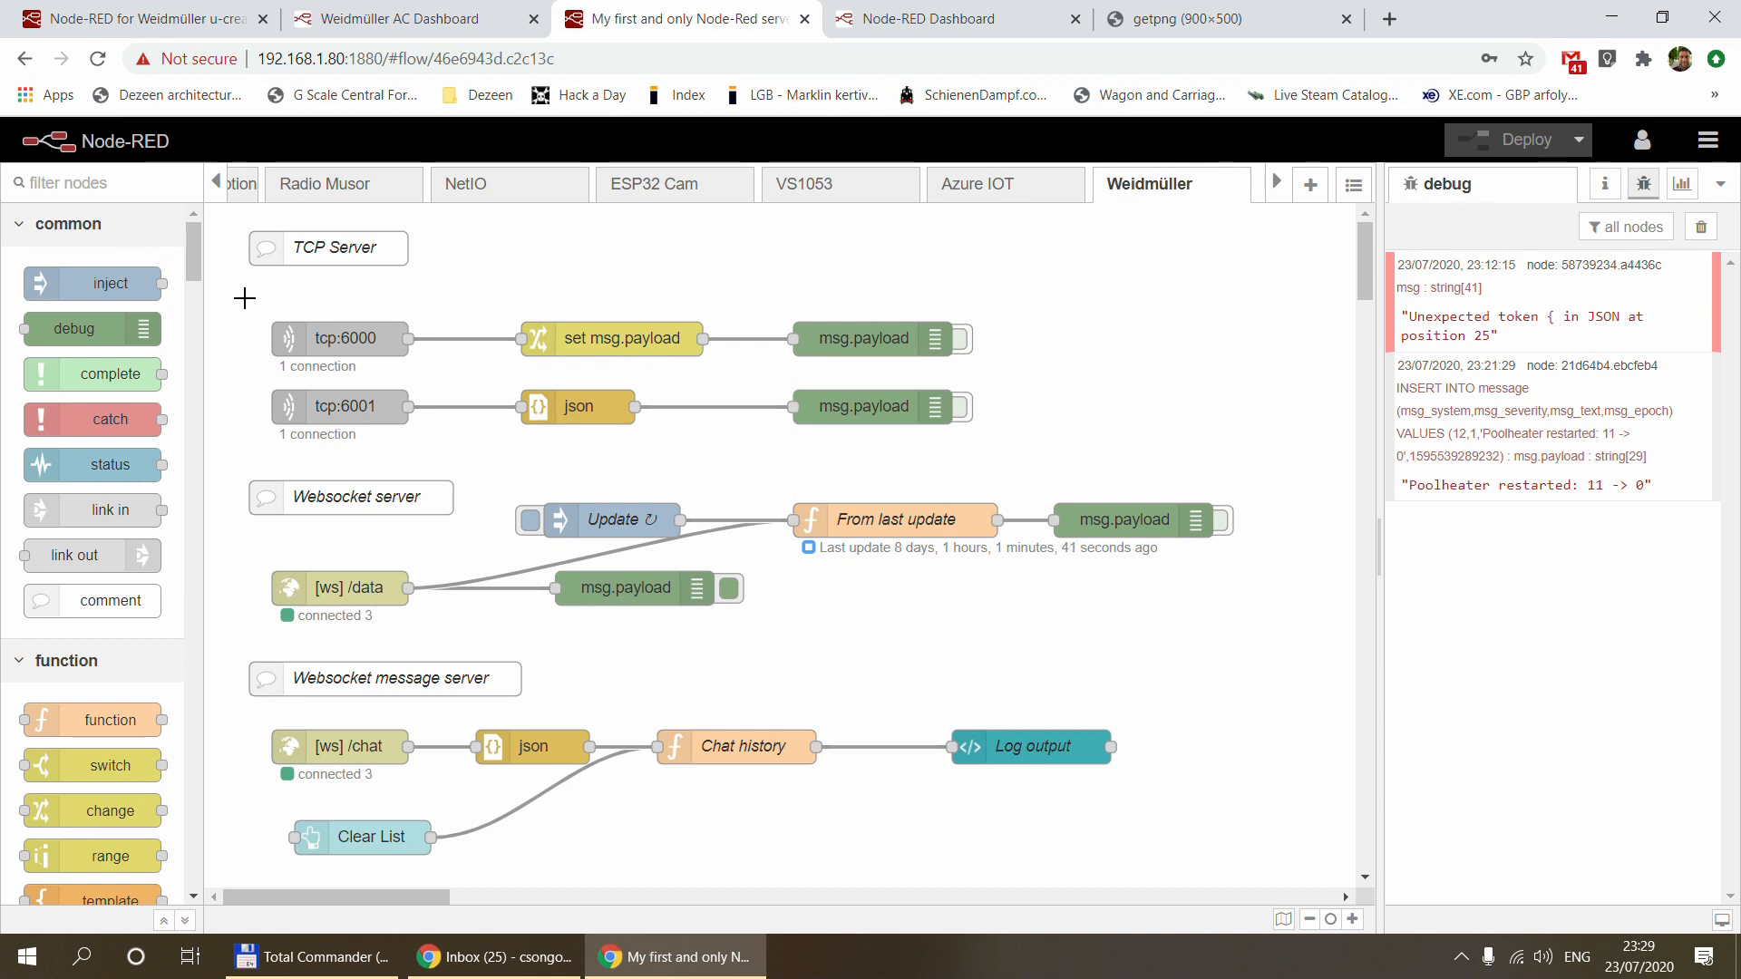
key("ctrl+1")
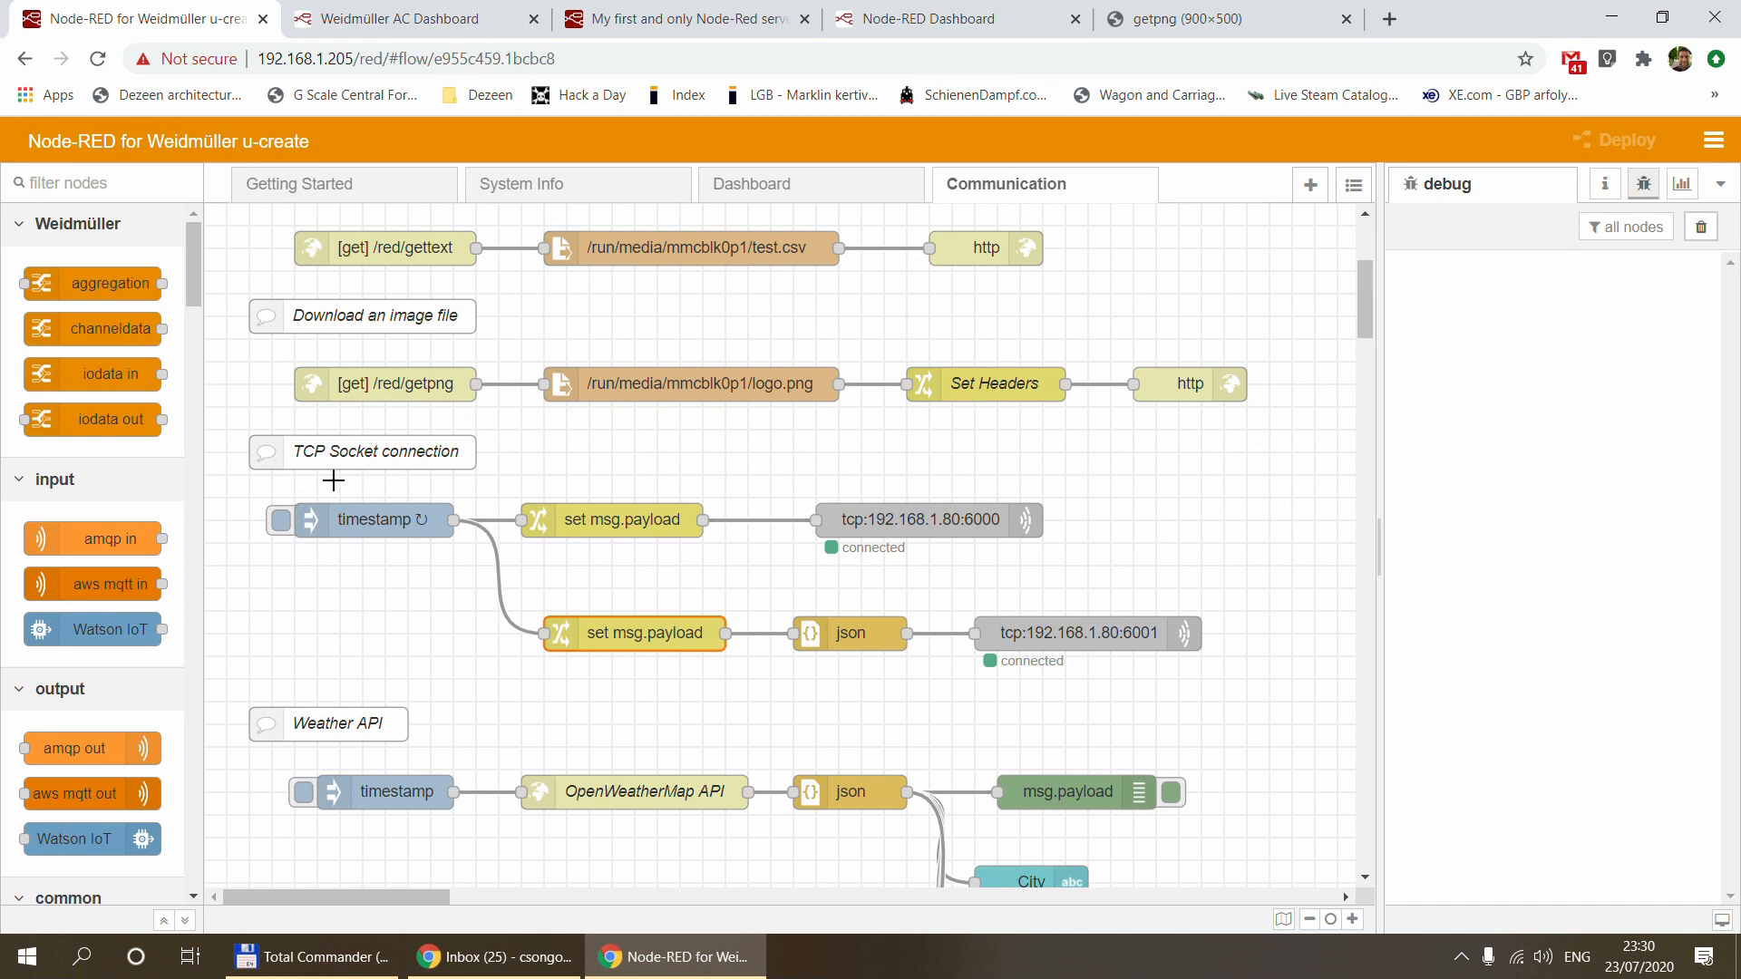
Inspect the timestamp inject node and the upper set msg.payload change node under TCP Socket connection, closing both without changes
double_click(379, 528)
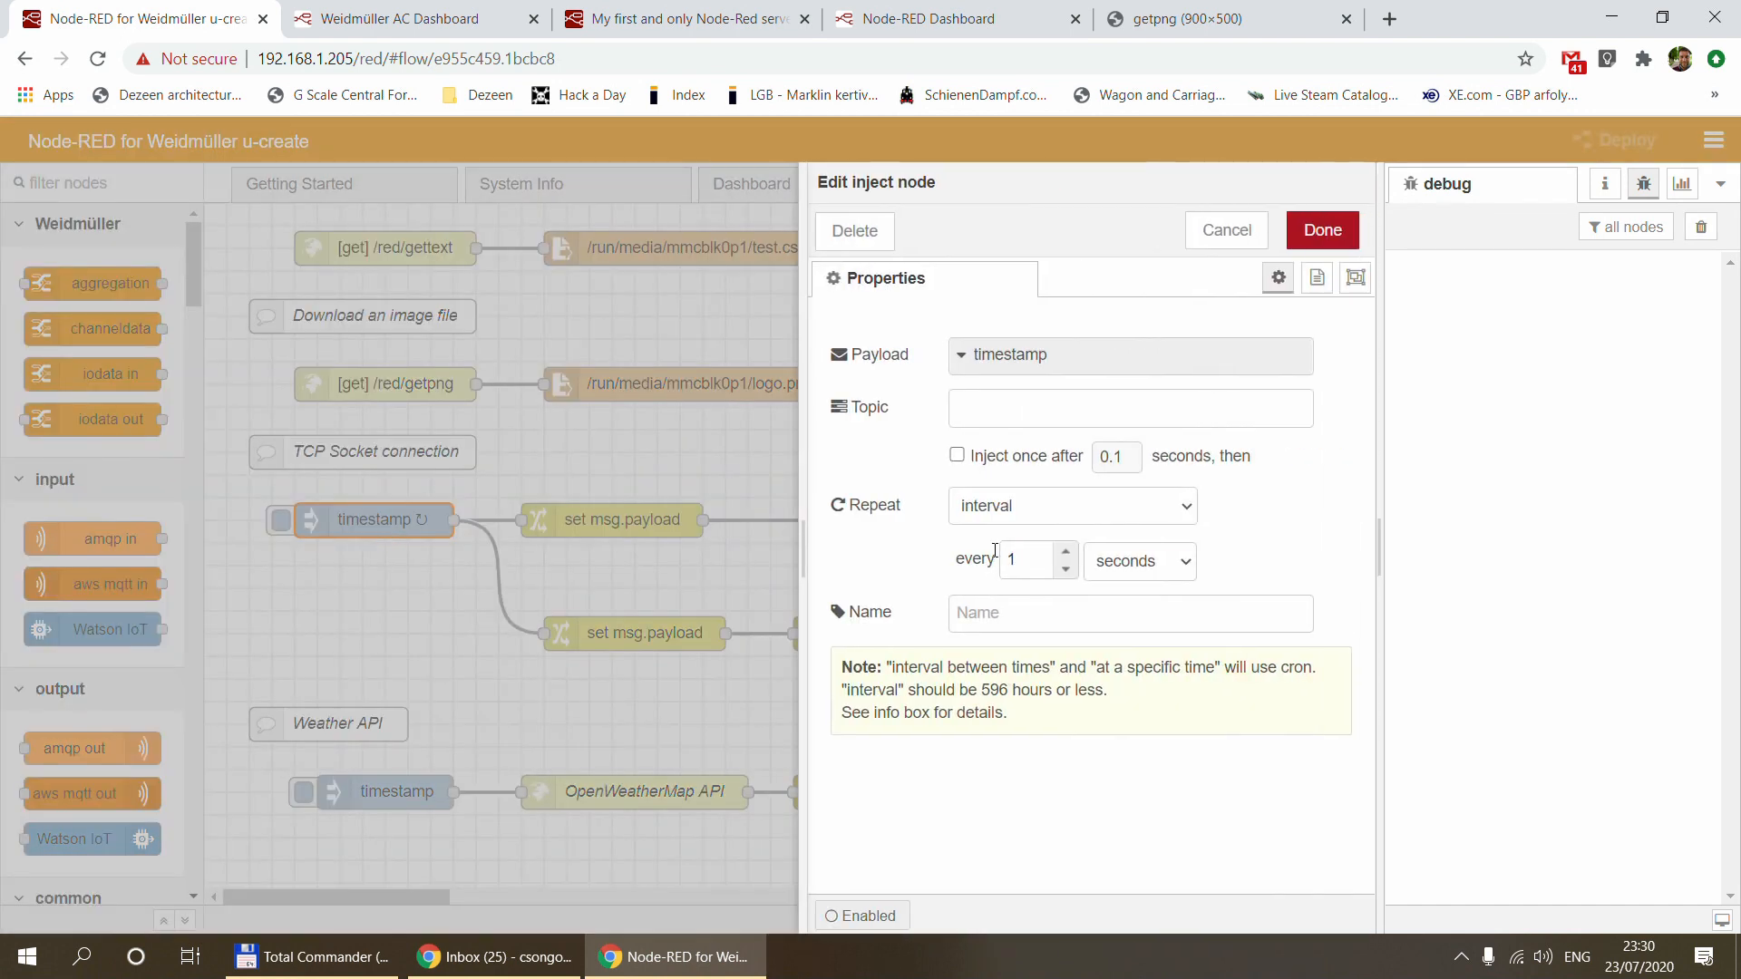
left_click(1226, 229)
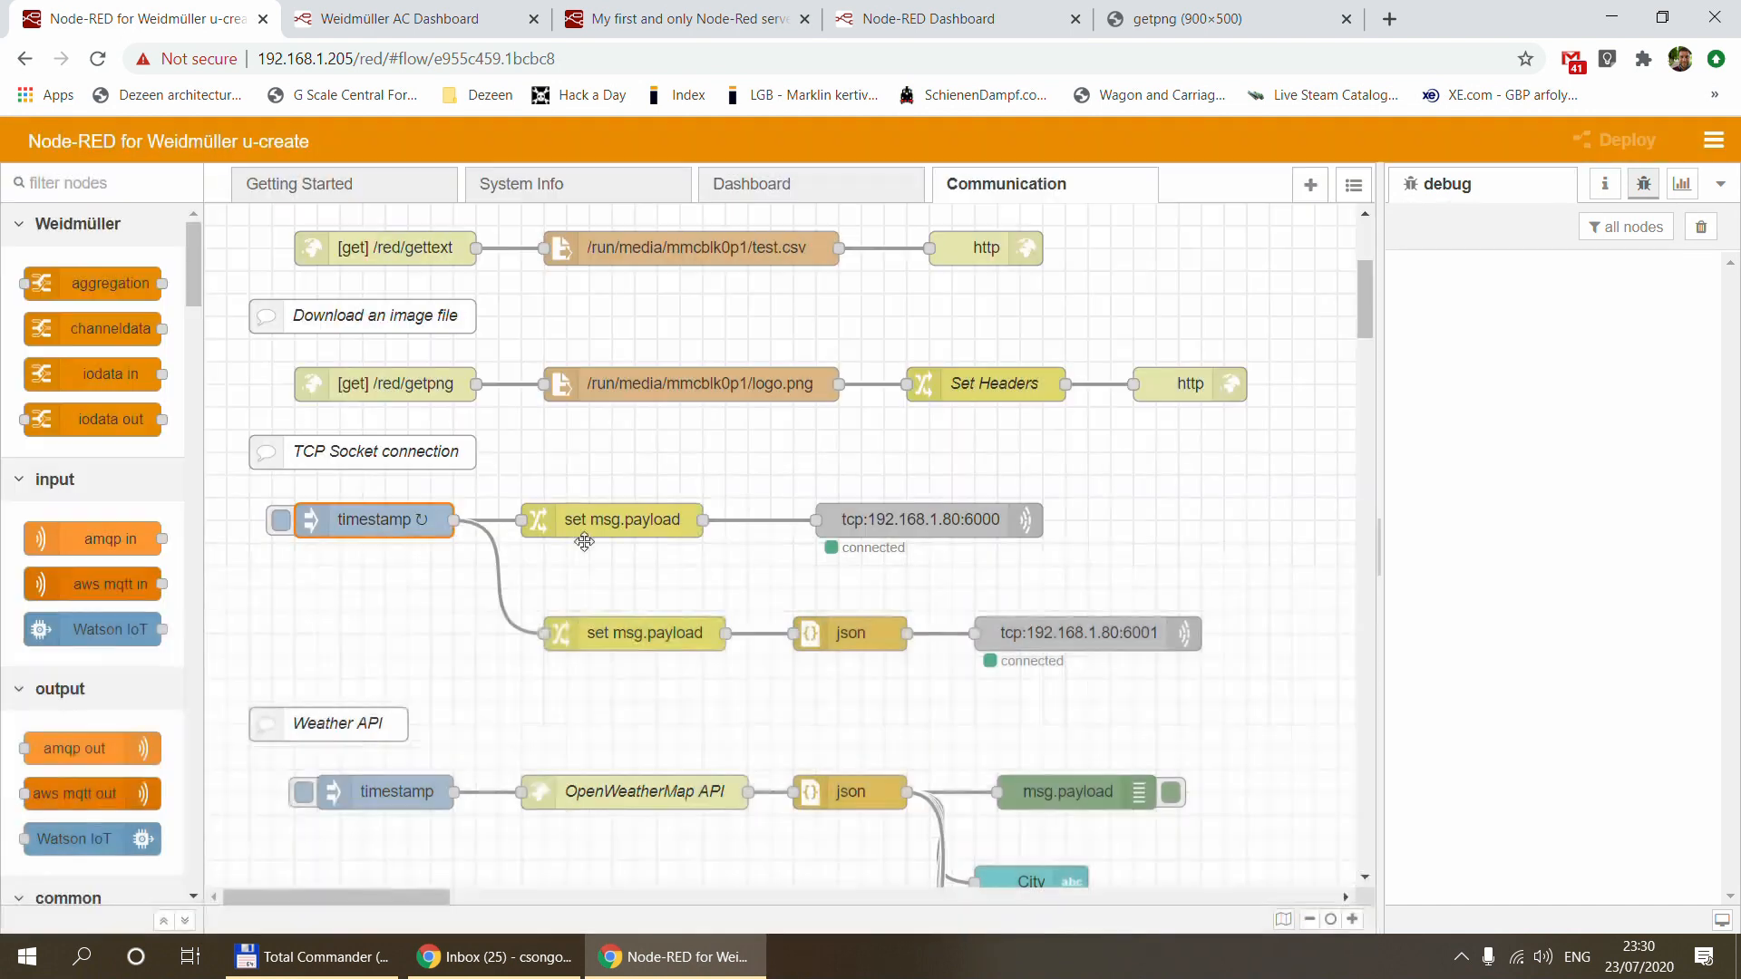
double_click(602, 513)
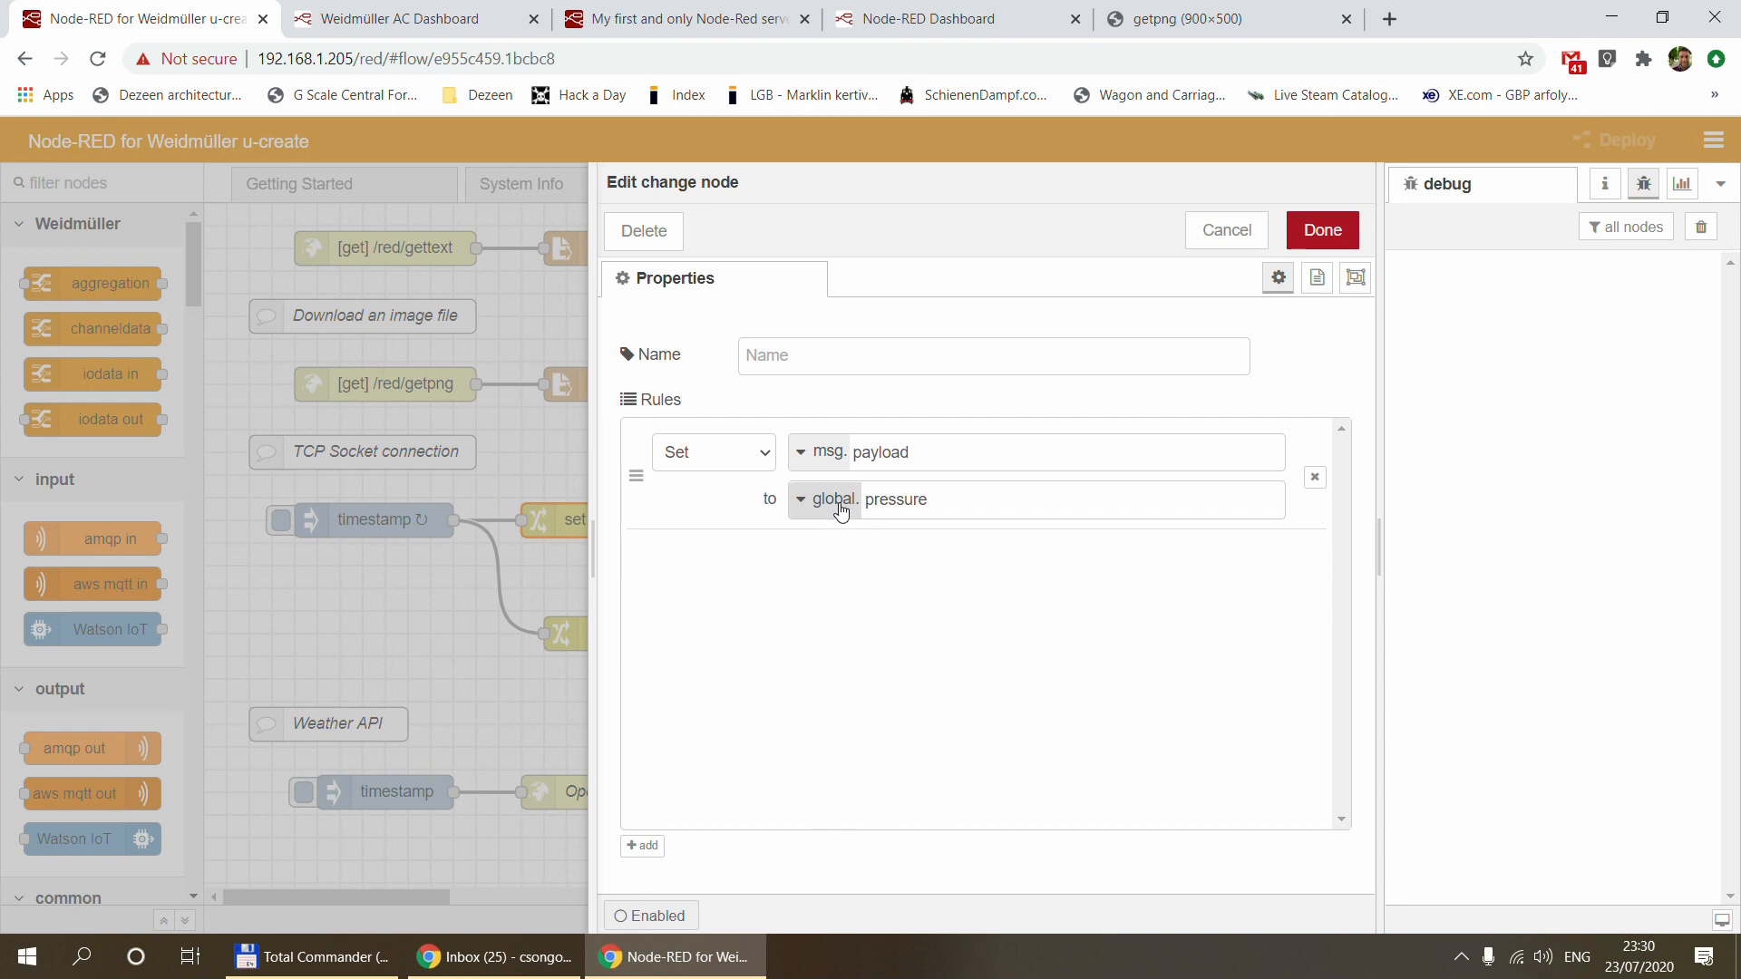
left_click(1217, 236)
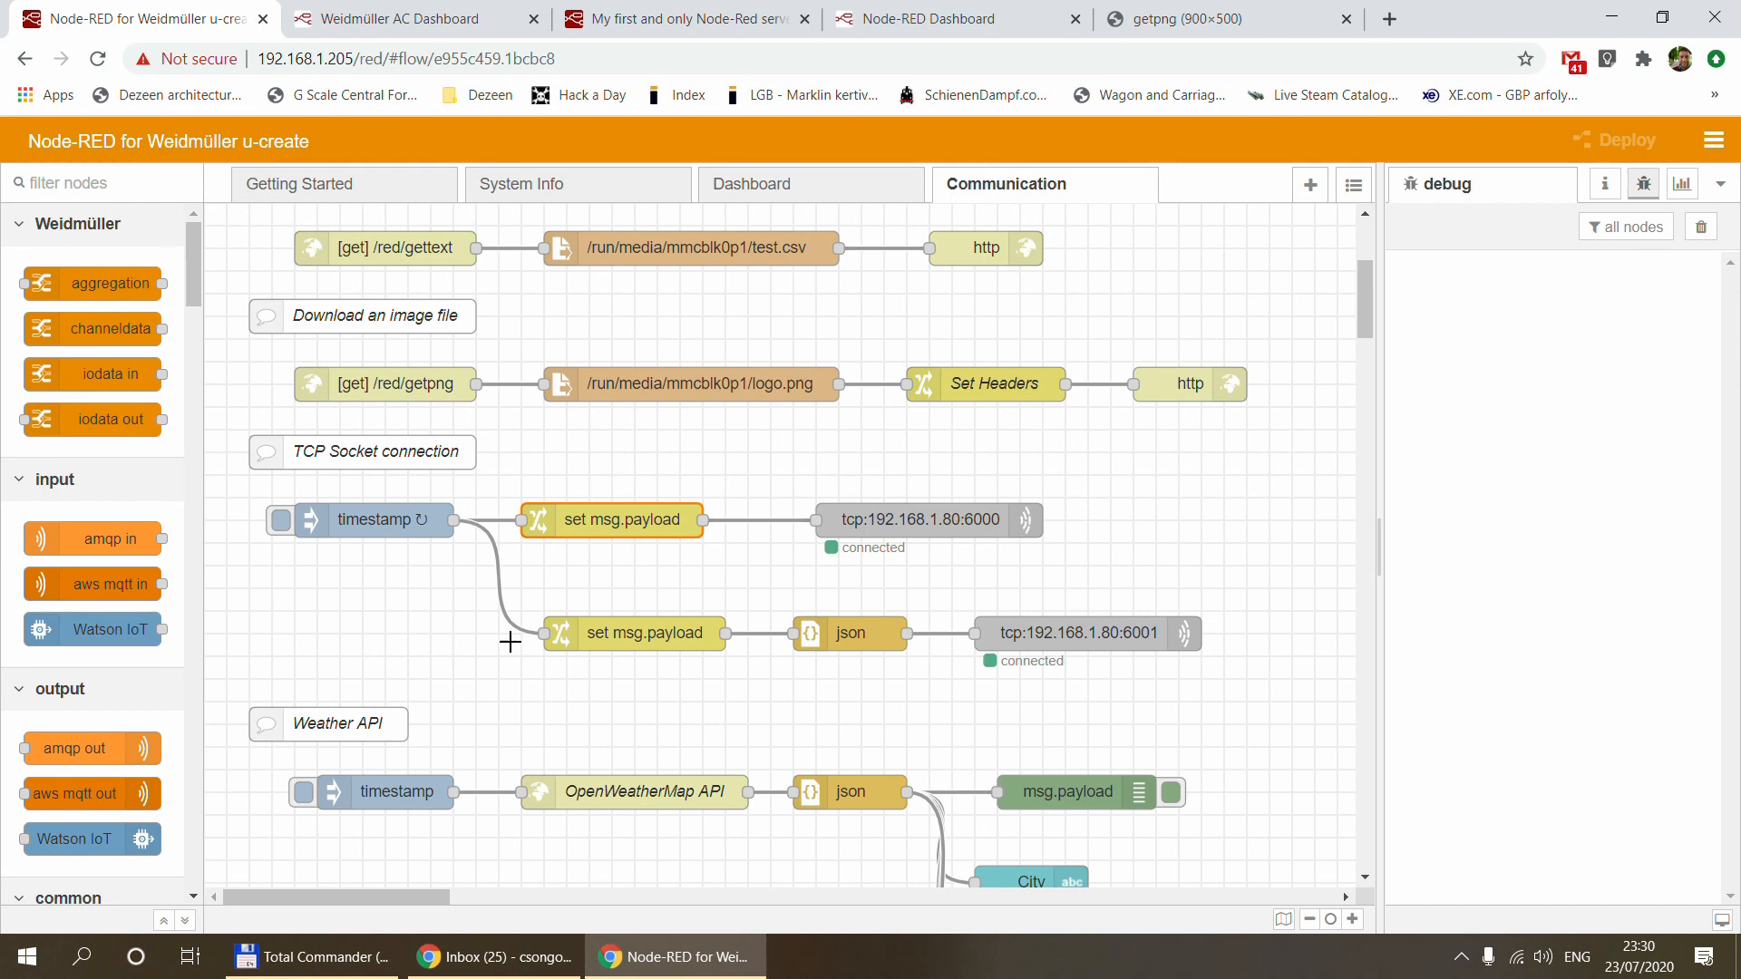
Inspect the full JSONata expression in the lower set msg.payload change node, widening its editor, and close it without changes
left_click(599, 632)
double_click(599, 632)
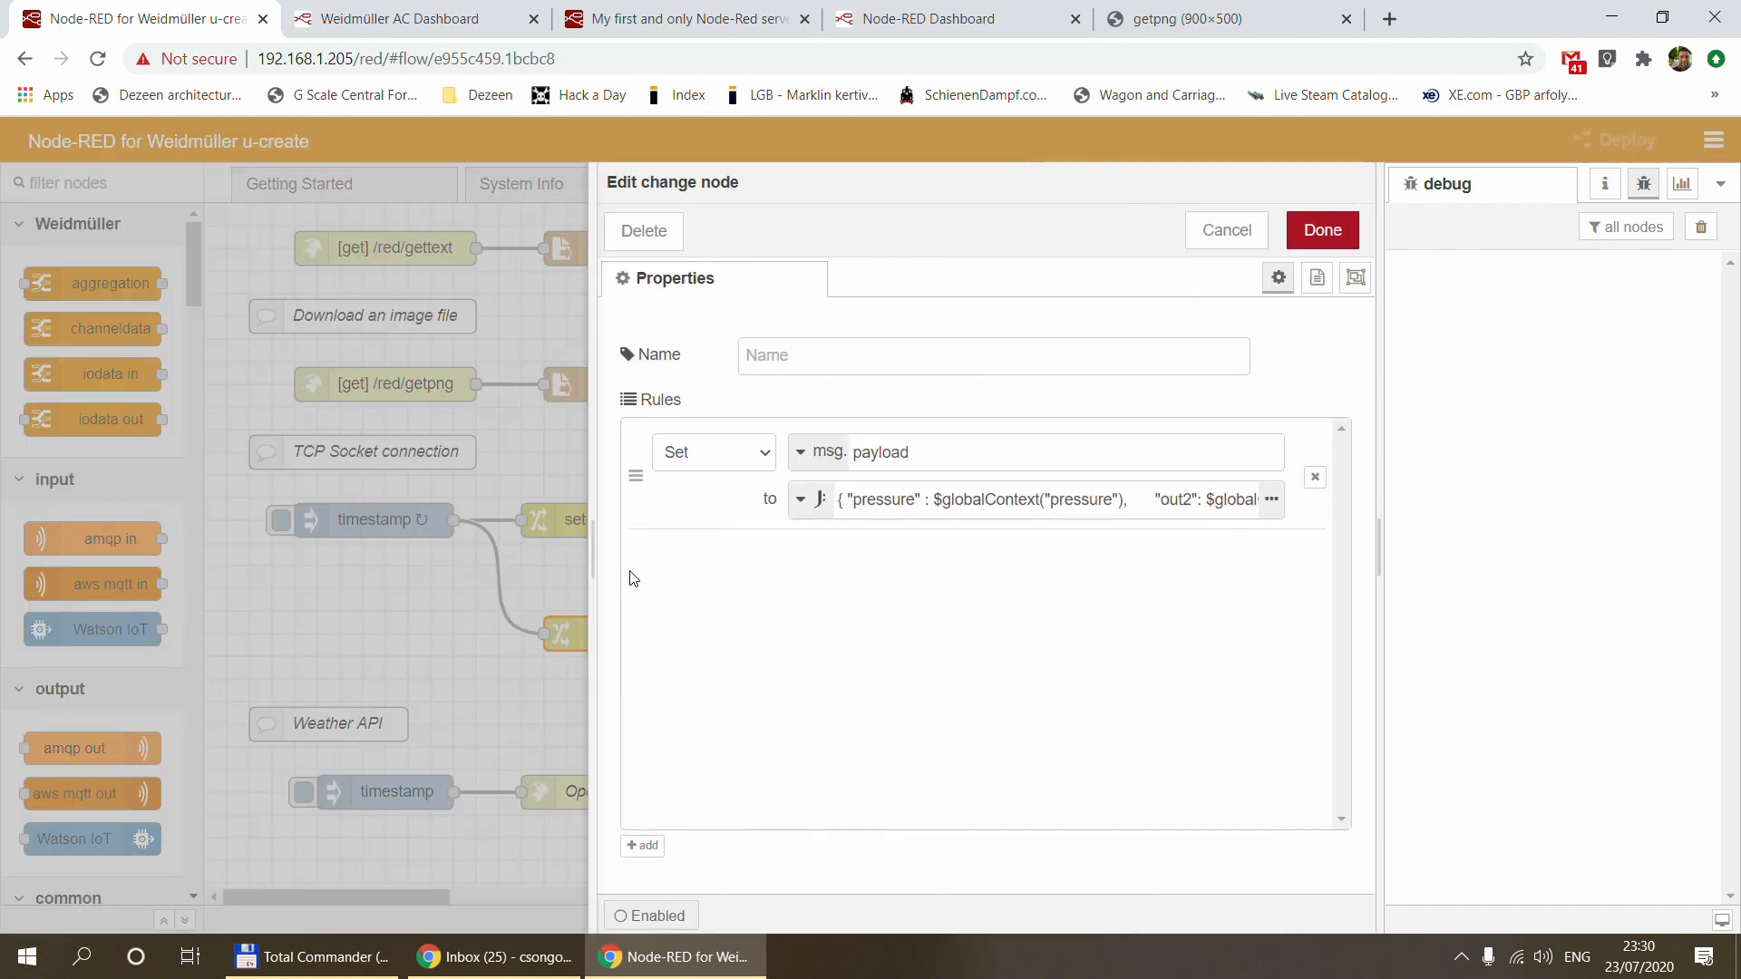
left_click_drag(593, 571, 237, 548)
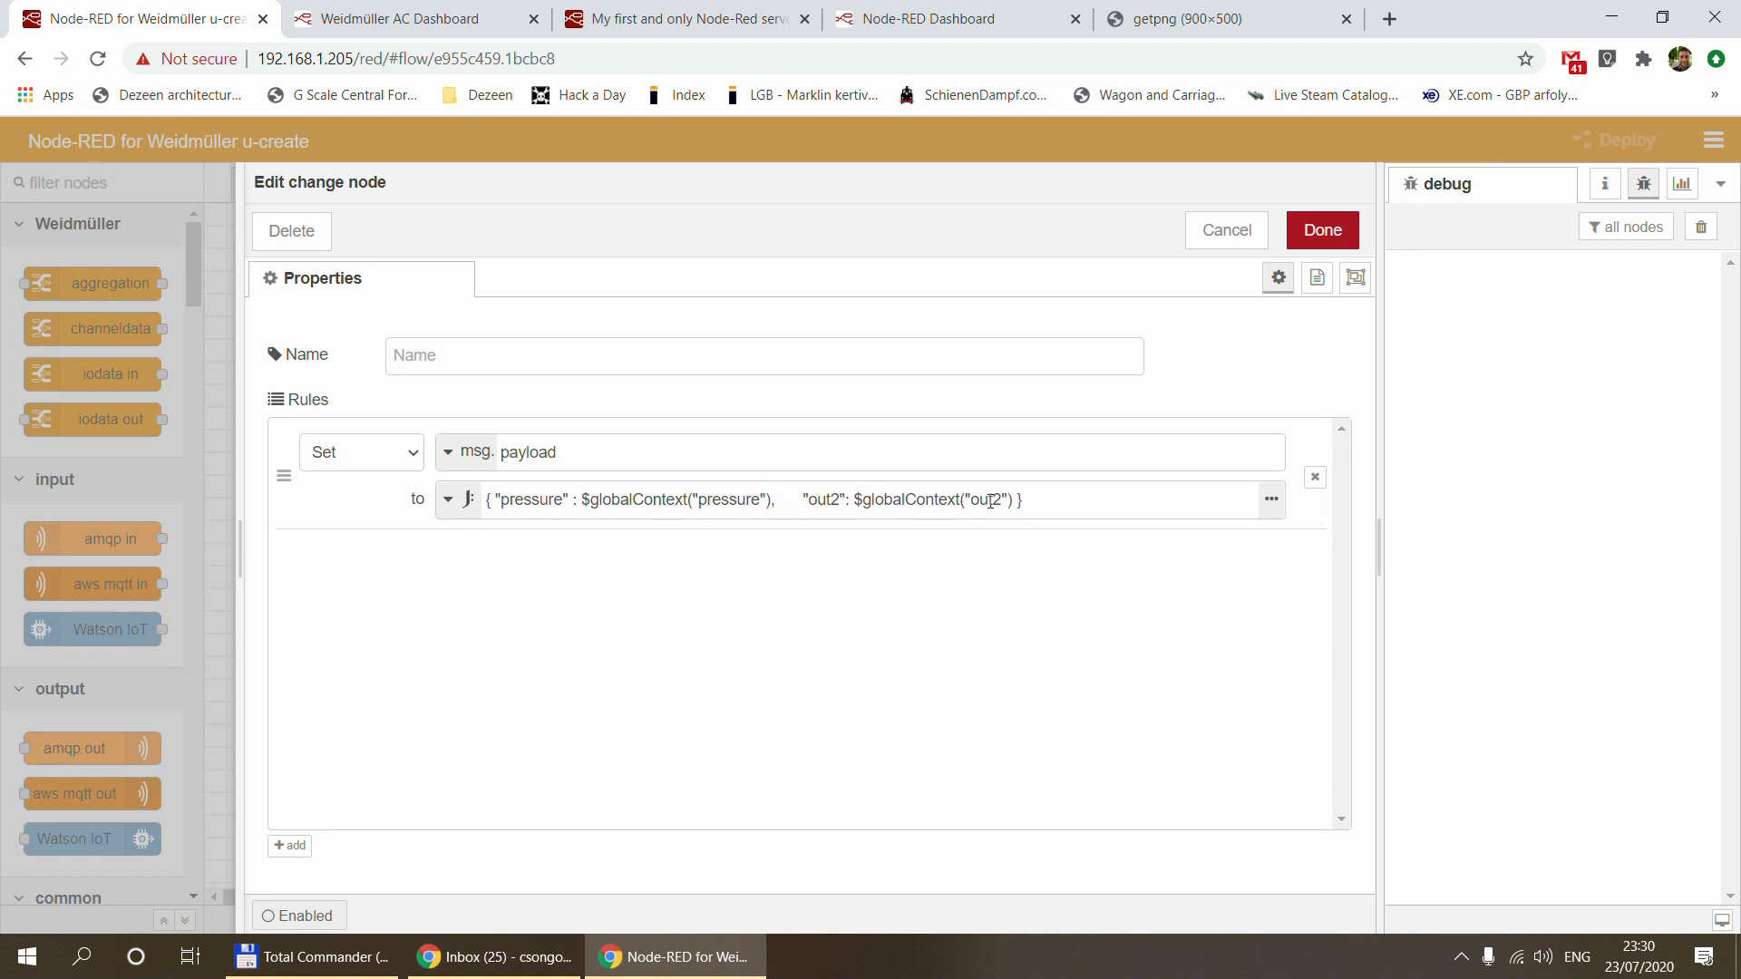
left_click(1226, 229)
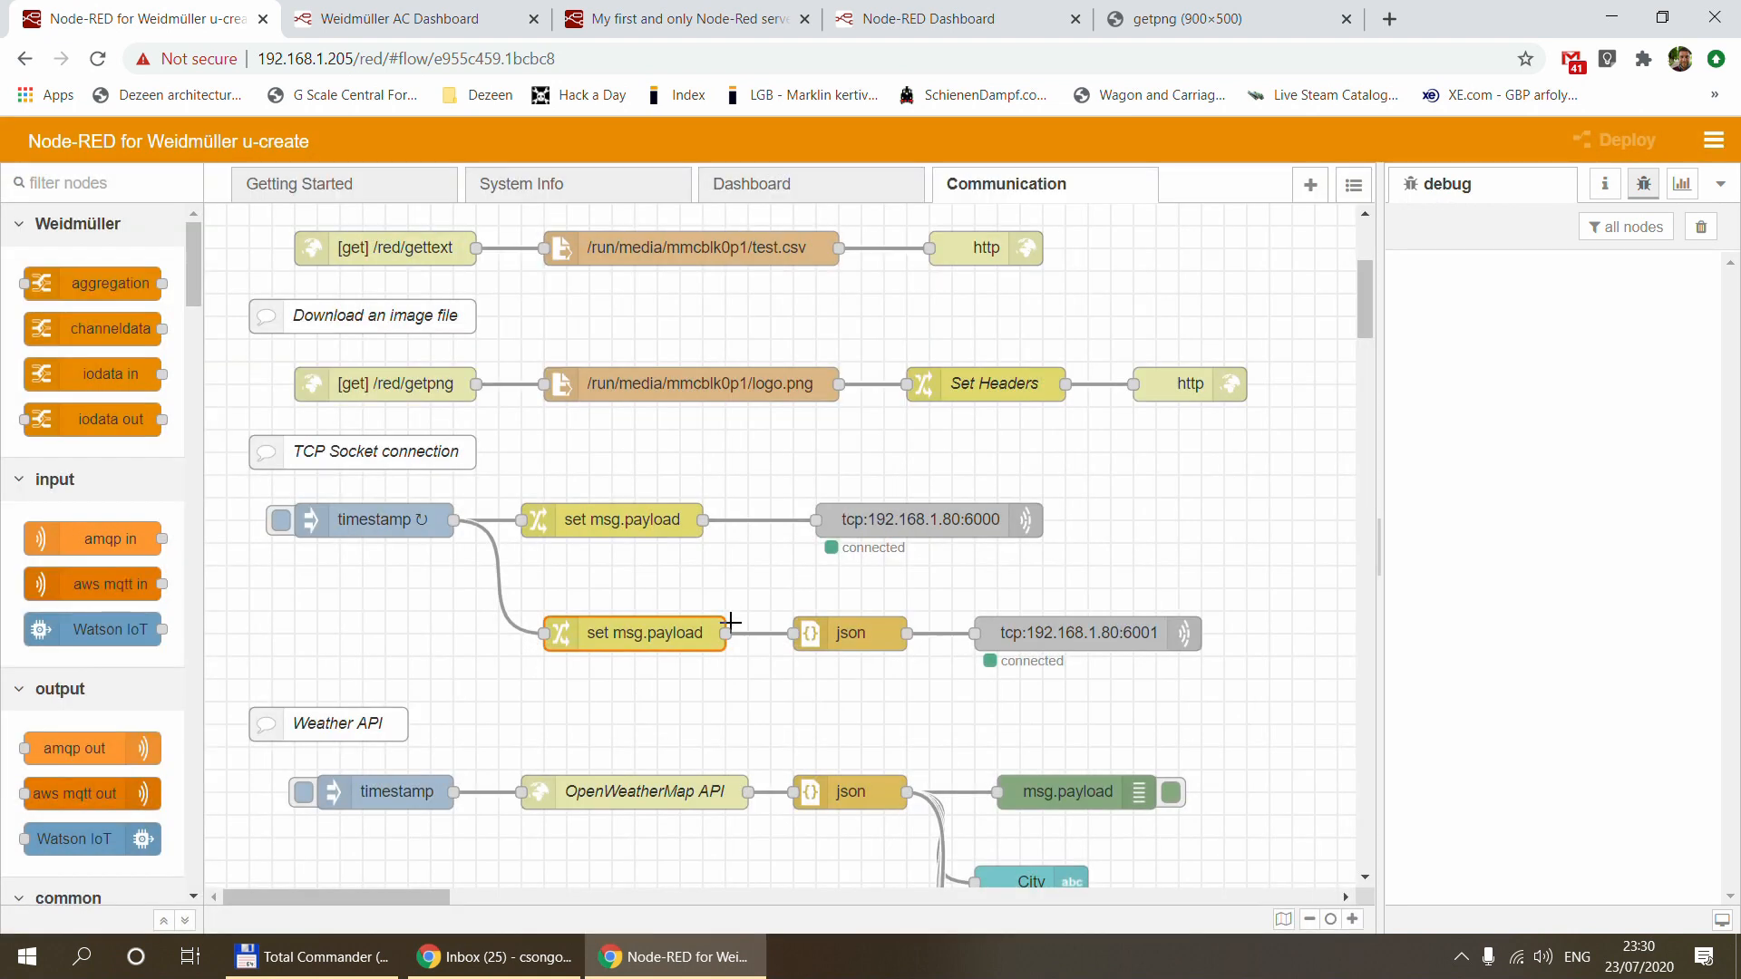
double_click(612, 637)
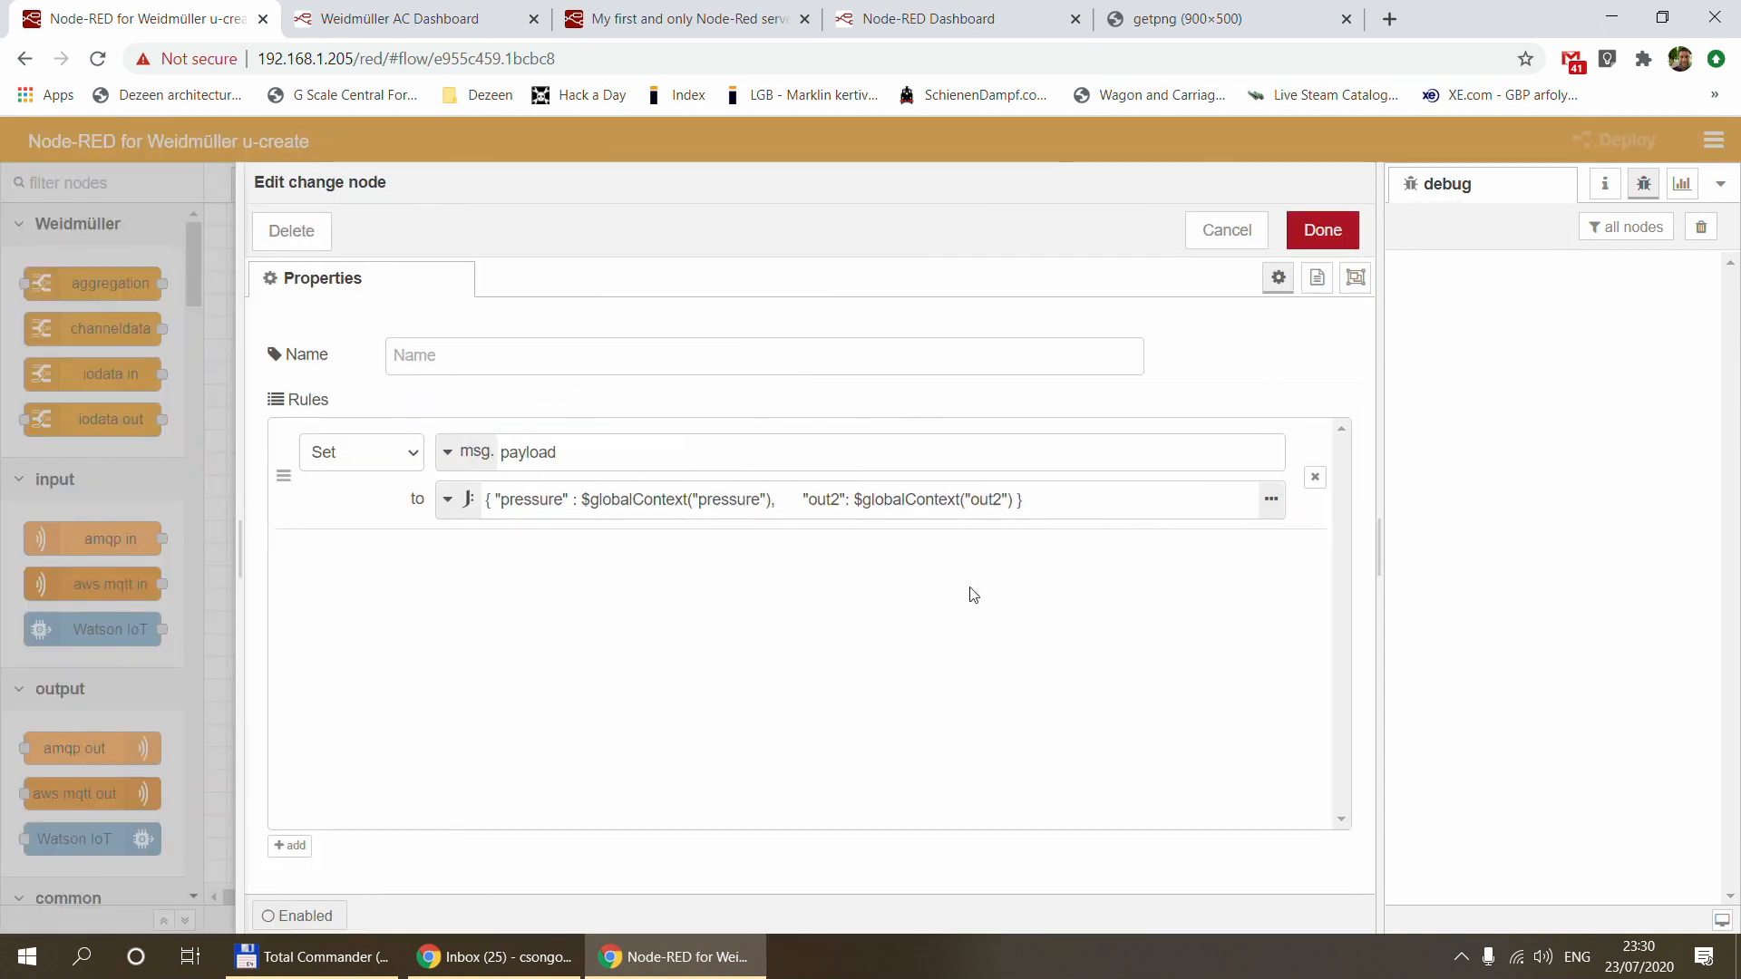
left_click(1226, 229)
Inspect the conversion action of the json node in the TCP Socket connection section and close it without changes
left_click(821, 632)
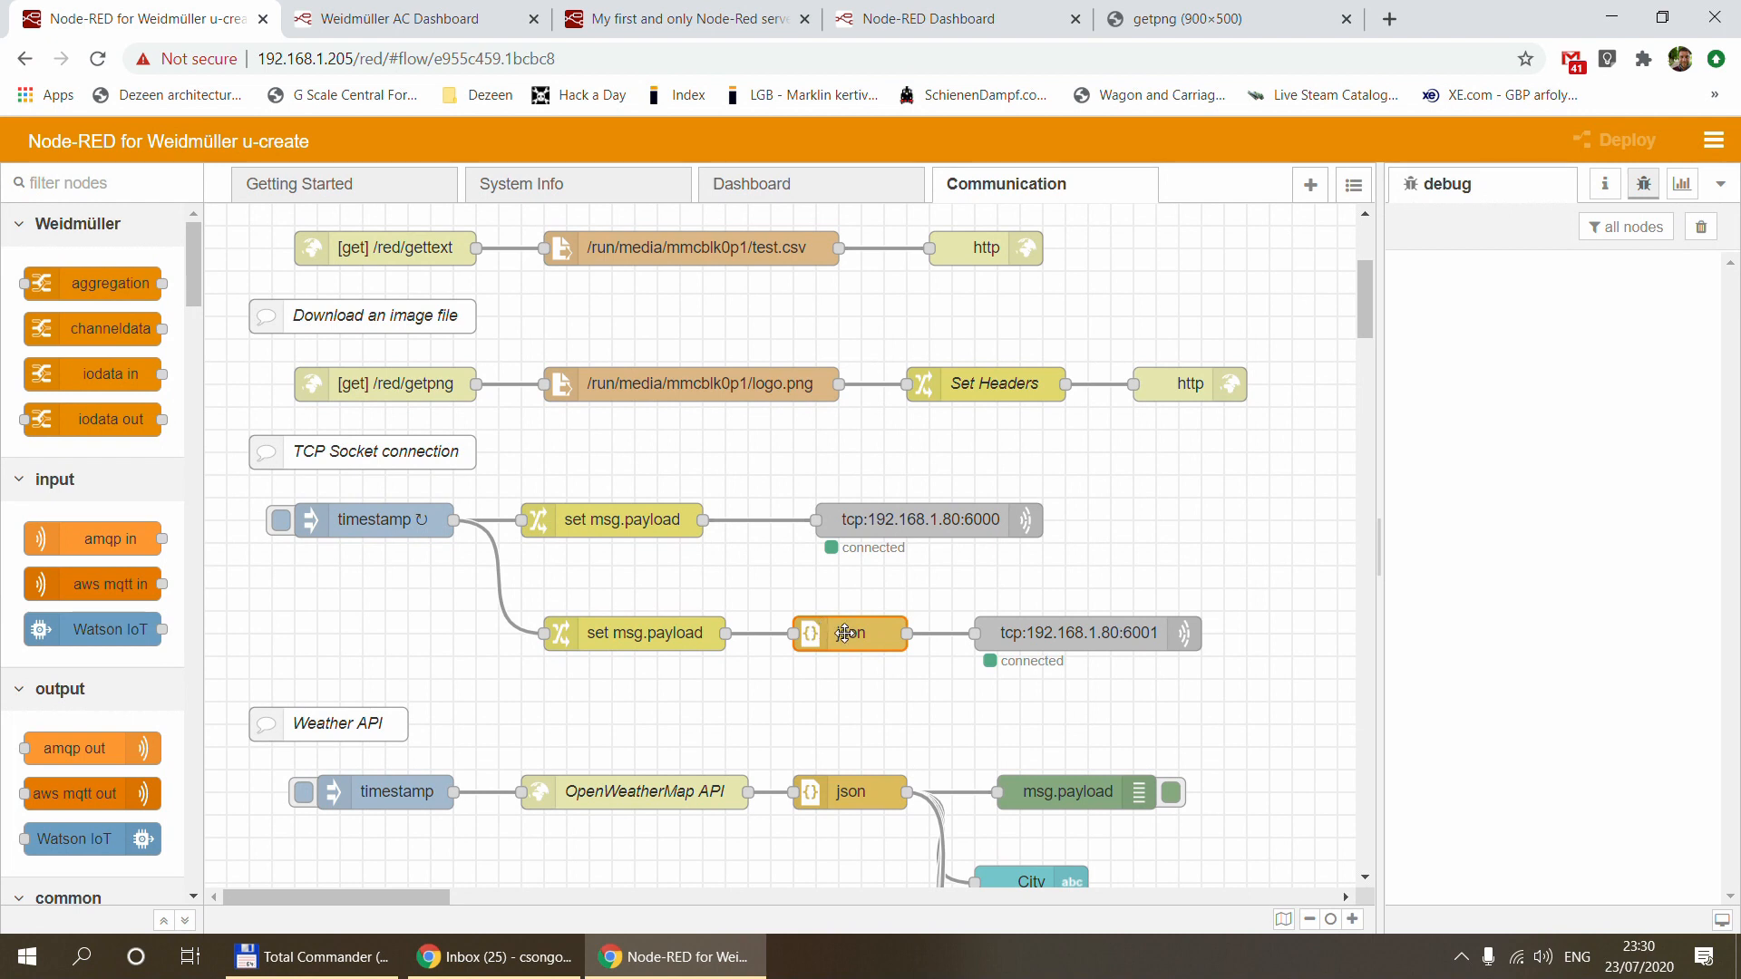
double_click(845, 632)
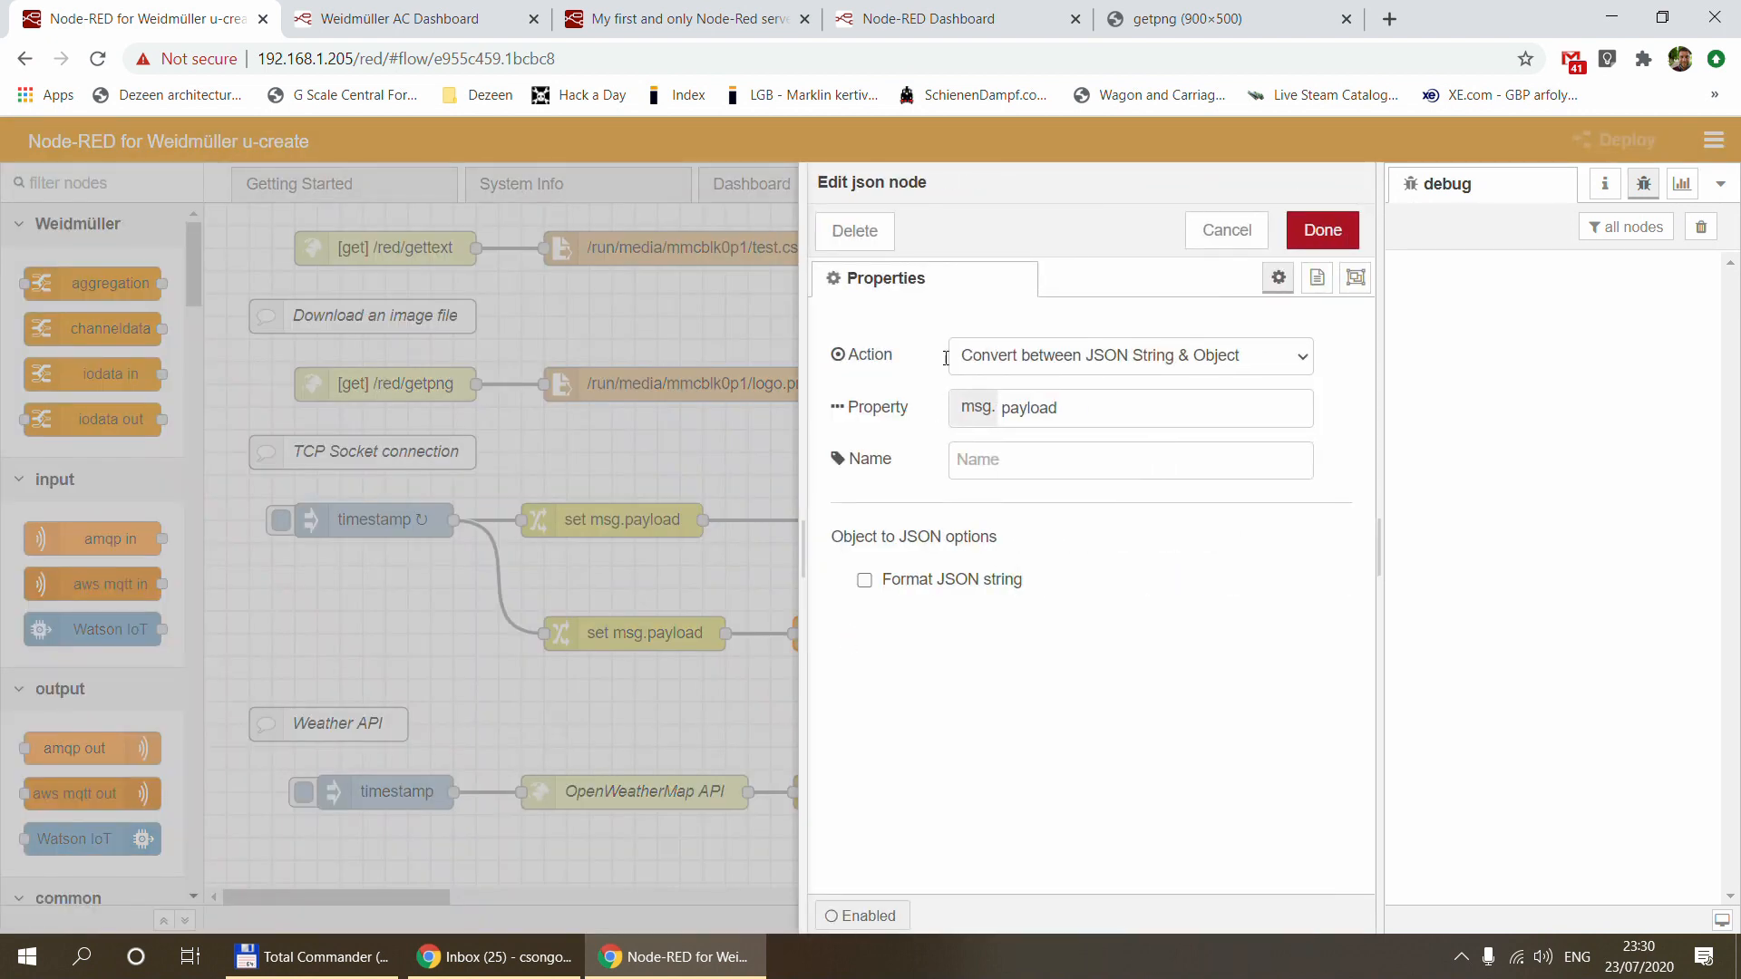
left_click(1225, 231)
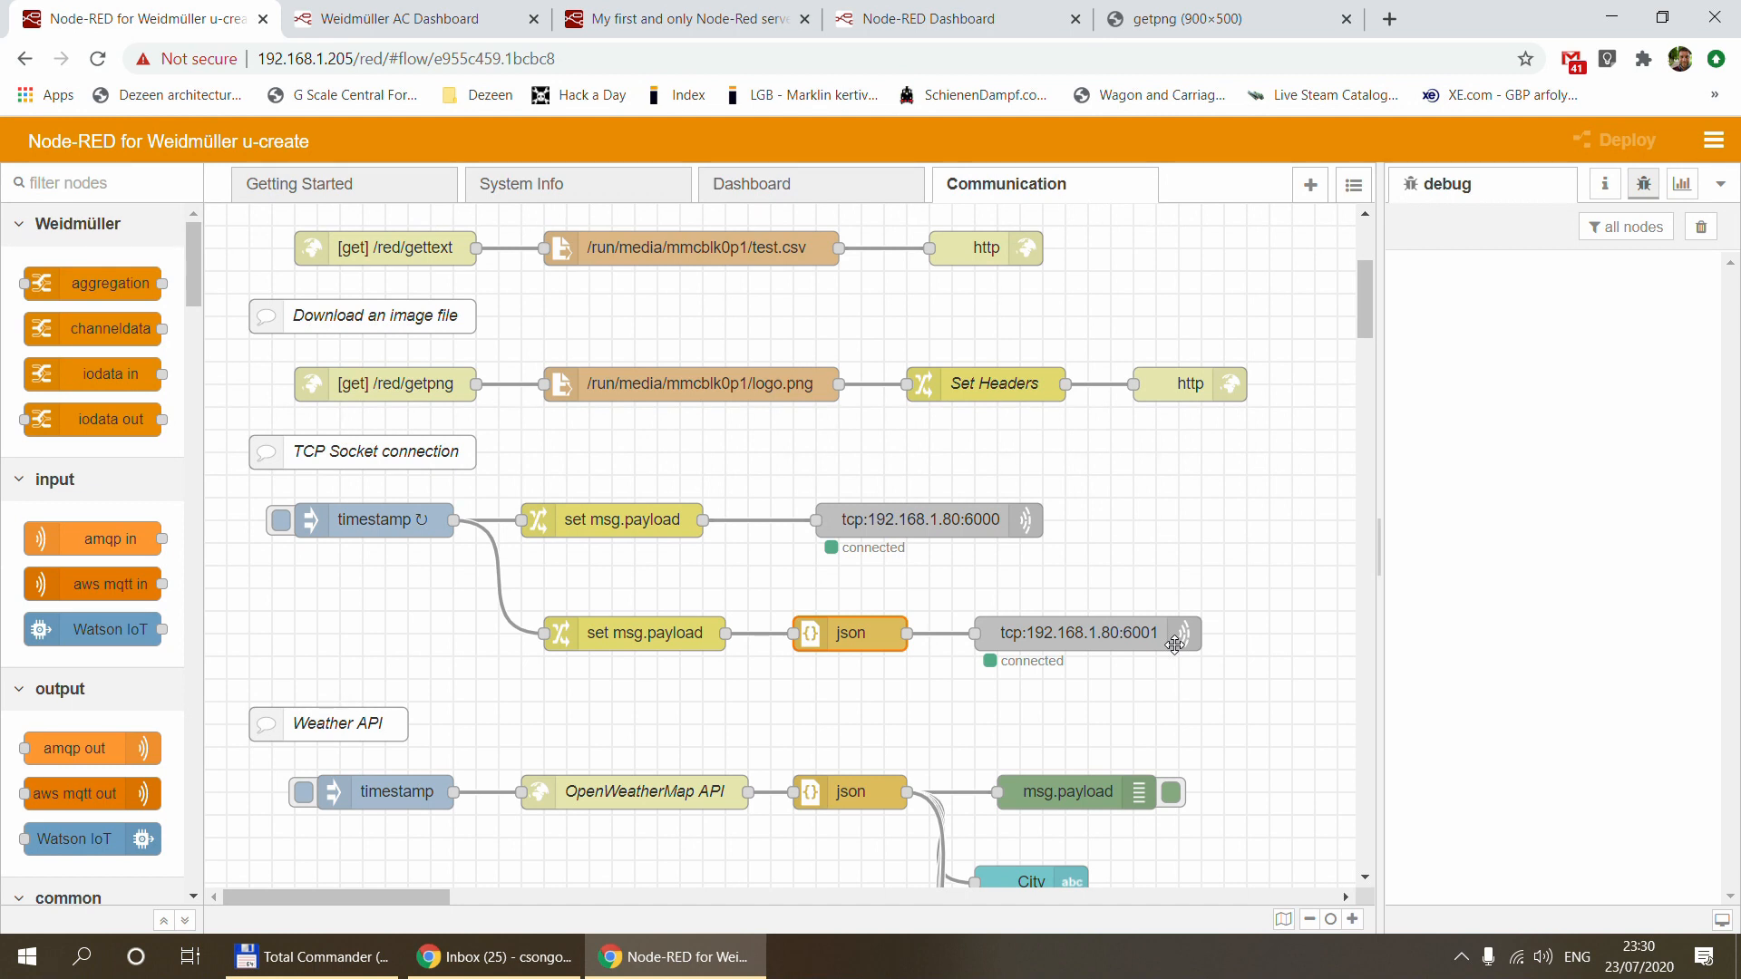
Go to the other Node-RED's Weidmüller flow, clear its debug messages, and inspect the tcp:6000 node's settings without changing them
left_click(680, 19)
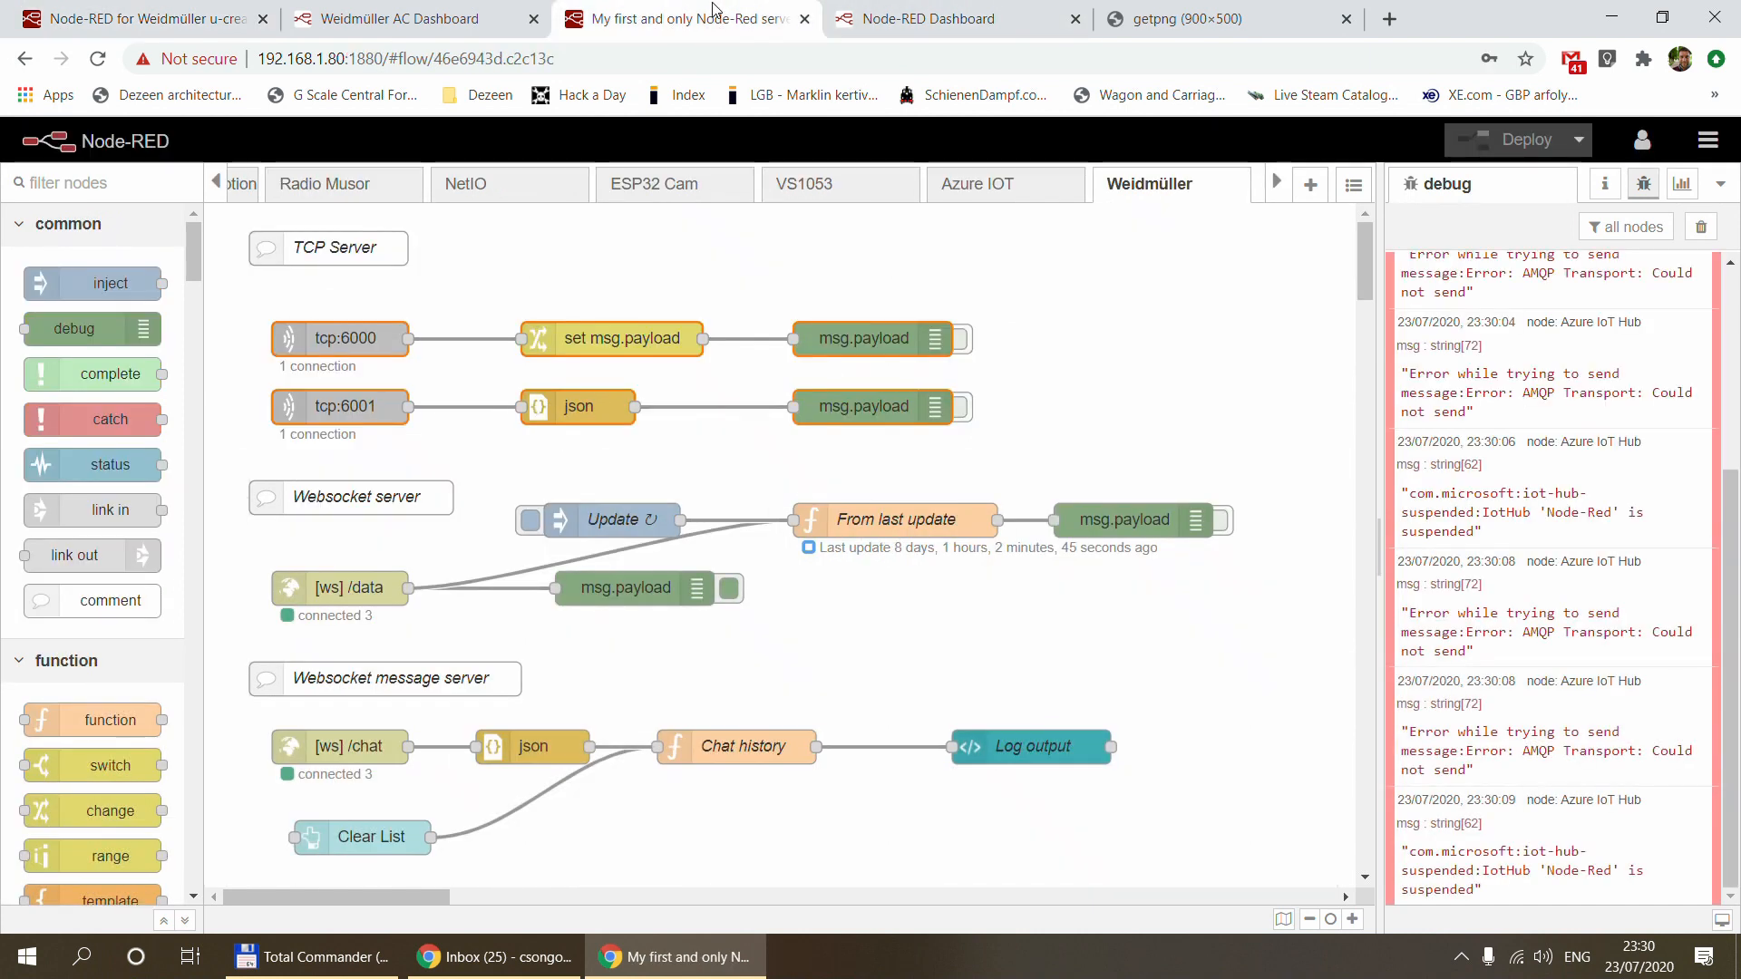
left_click(1701, 226)
double_click(344, 339)
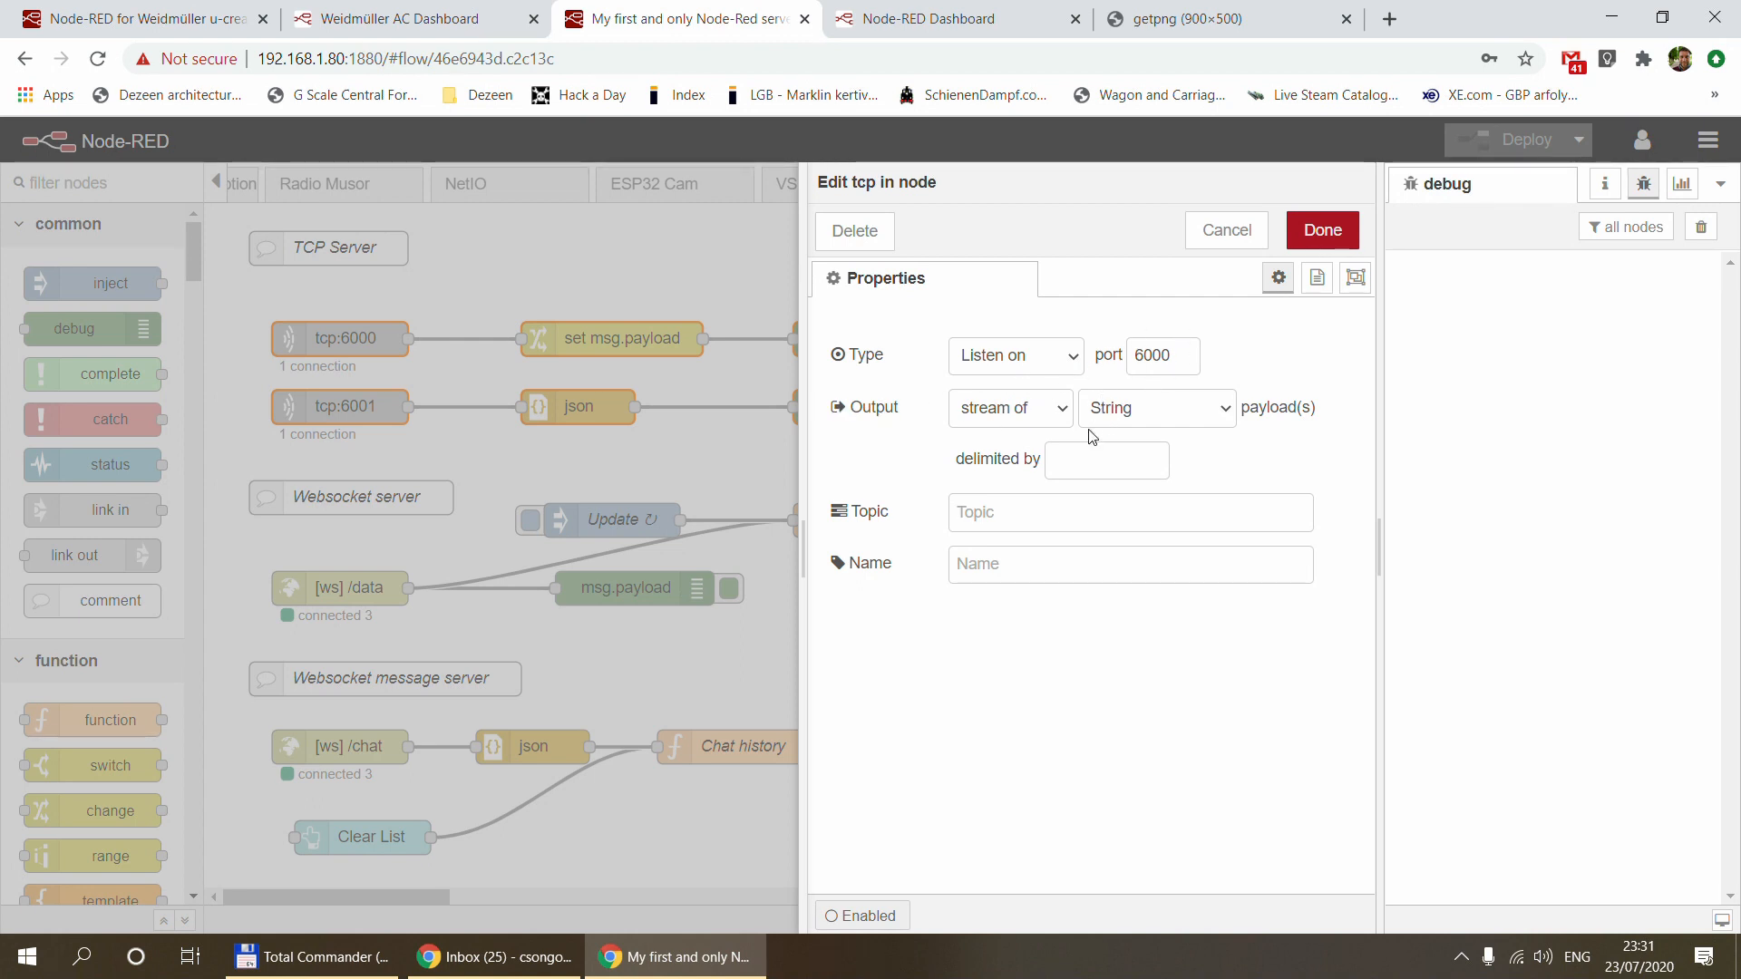
left_click(1227, 231)
Activate the tcp:6000 branch's debug node to watch its payloads, and inspect the set msg.payload node's conversion rule without changing it
left_click(967, 339)
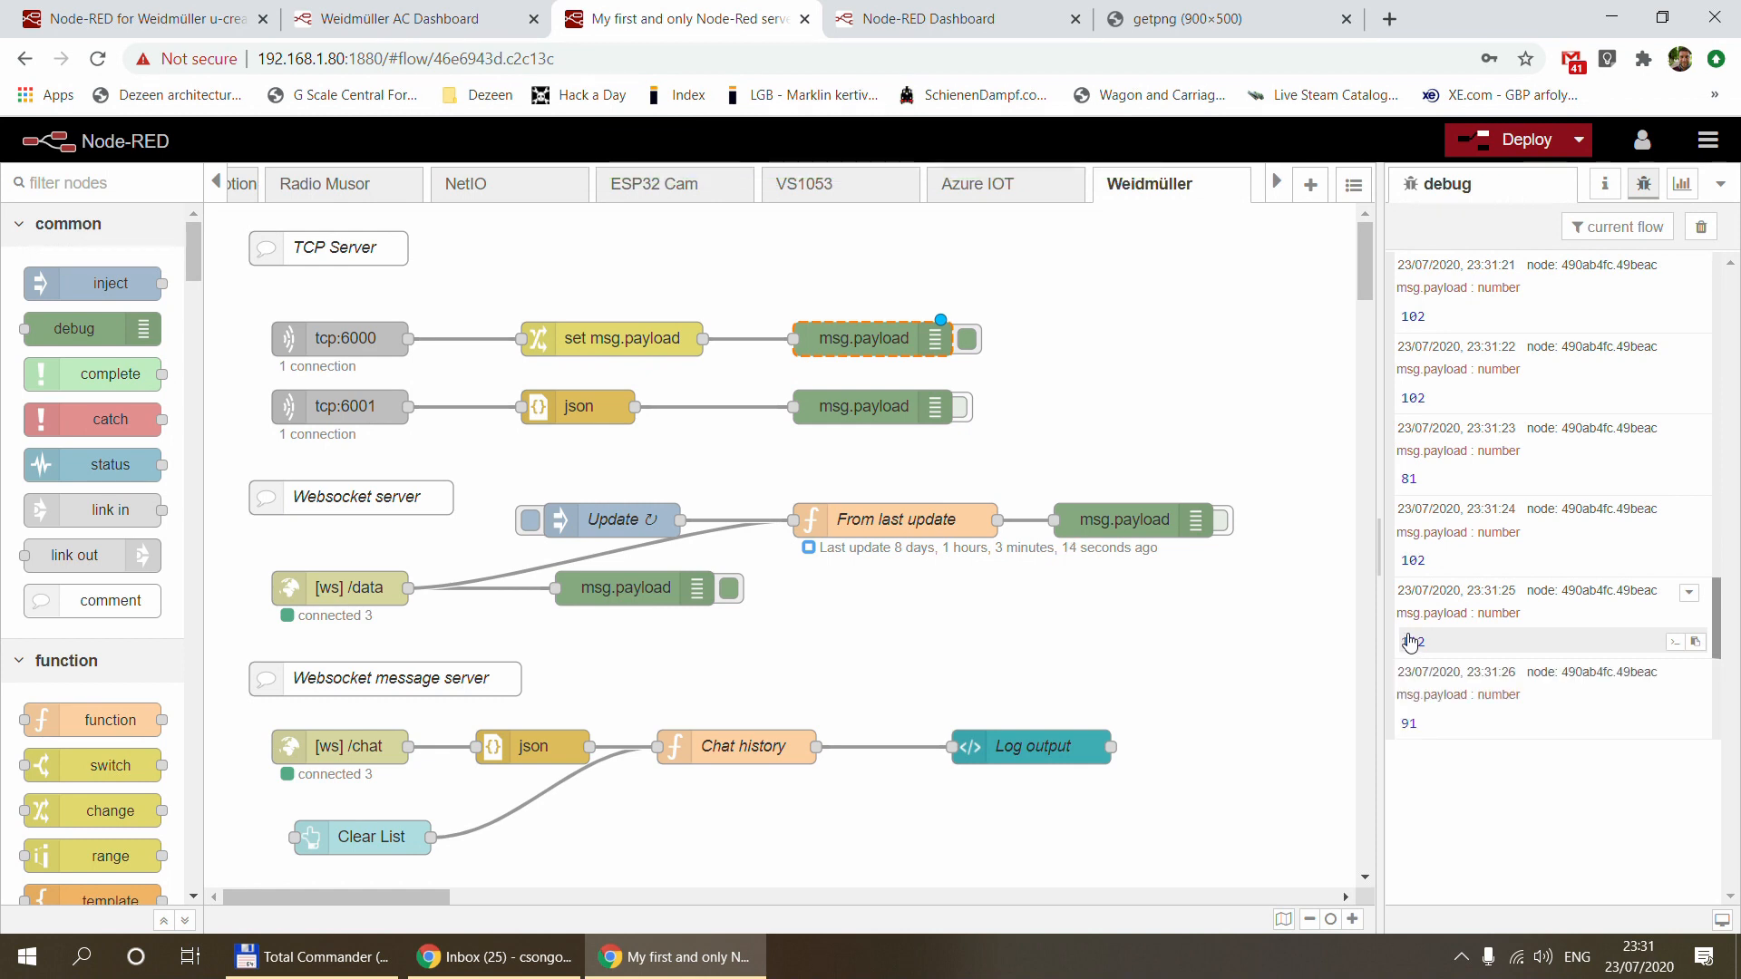
left_click(324, 341)
left_click(602, 343)
double_click(602, 341)
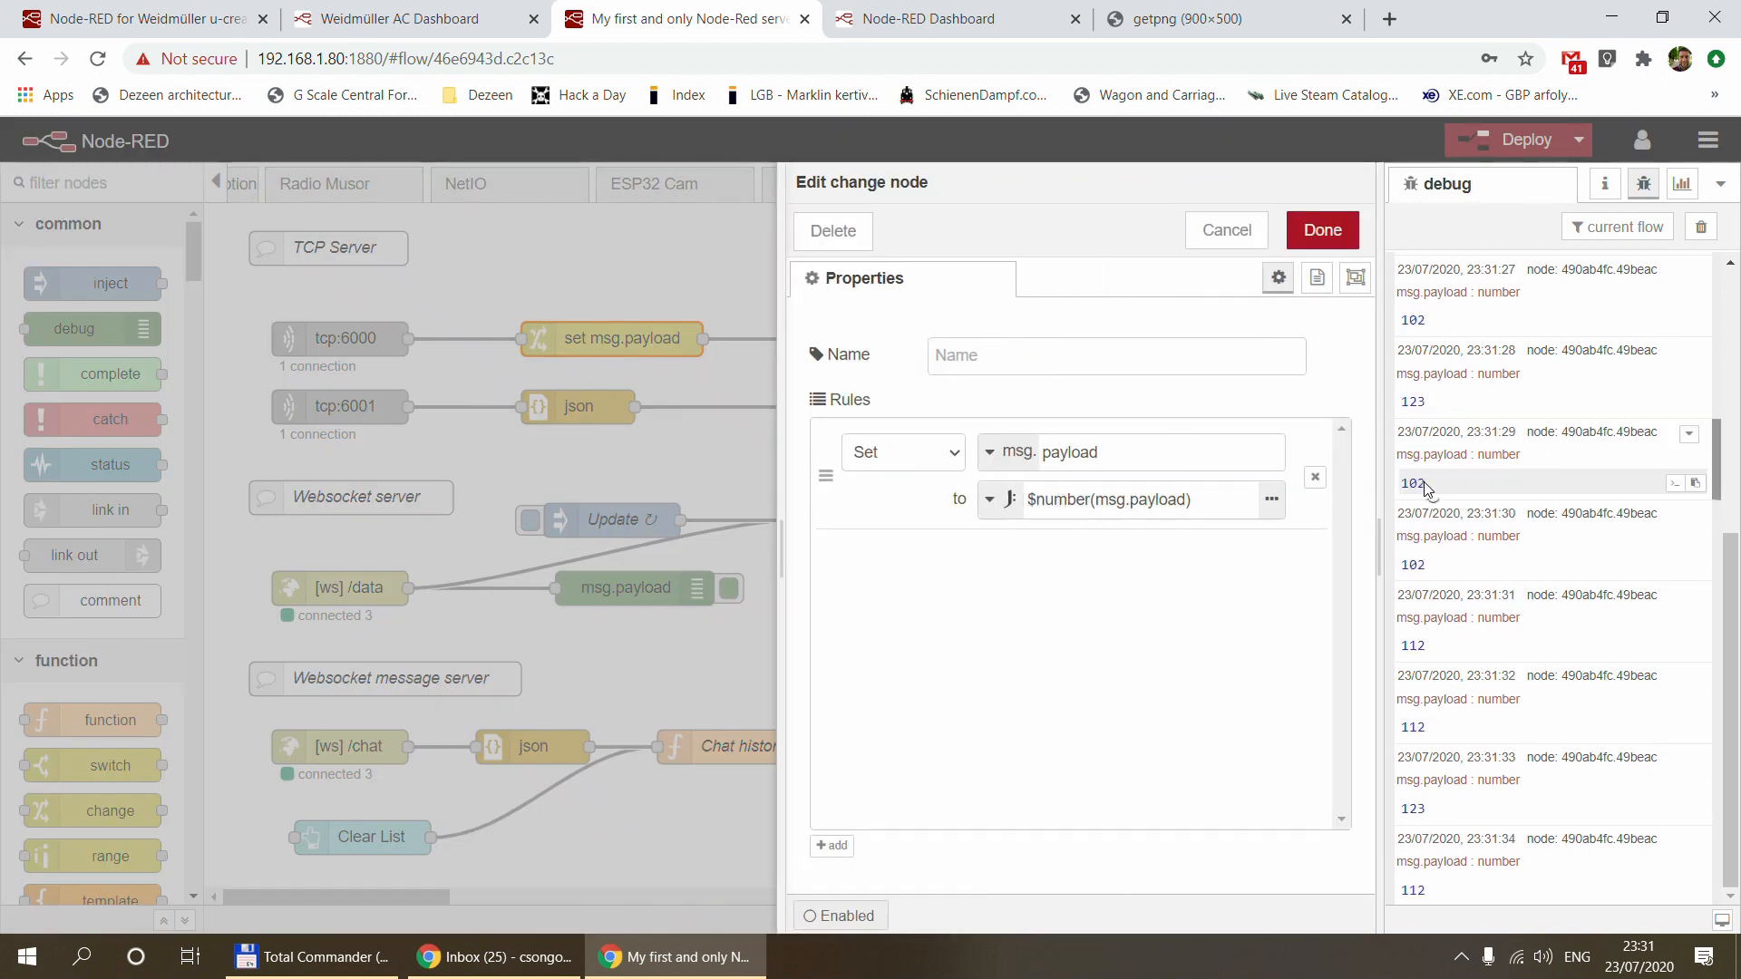
left_click(1215, 226)
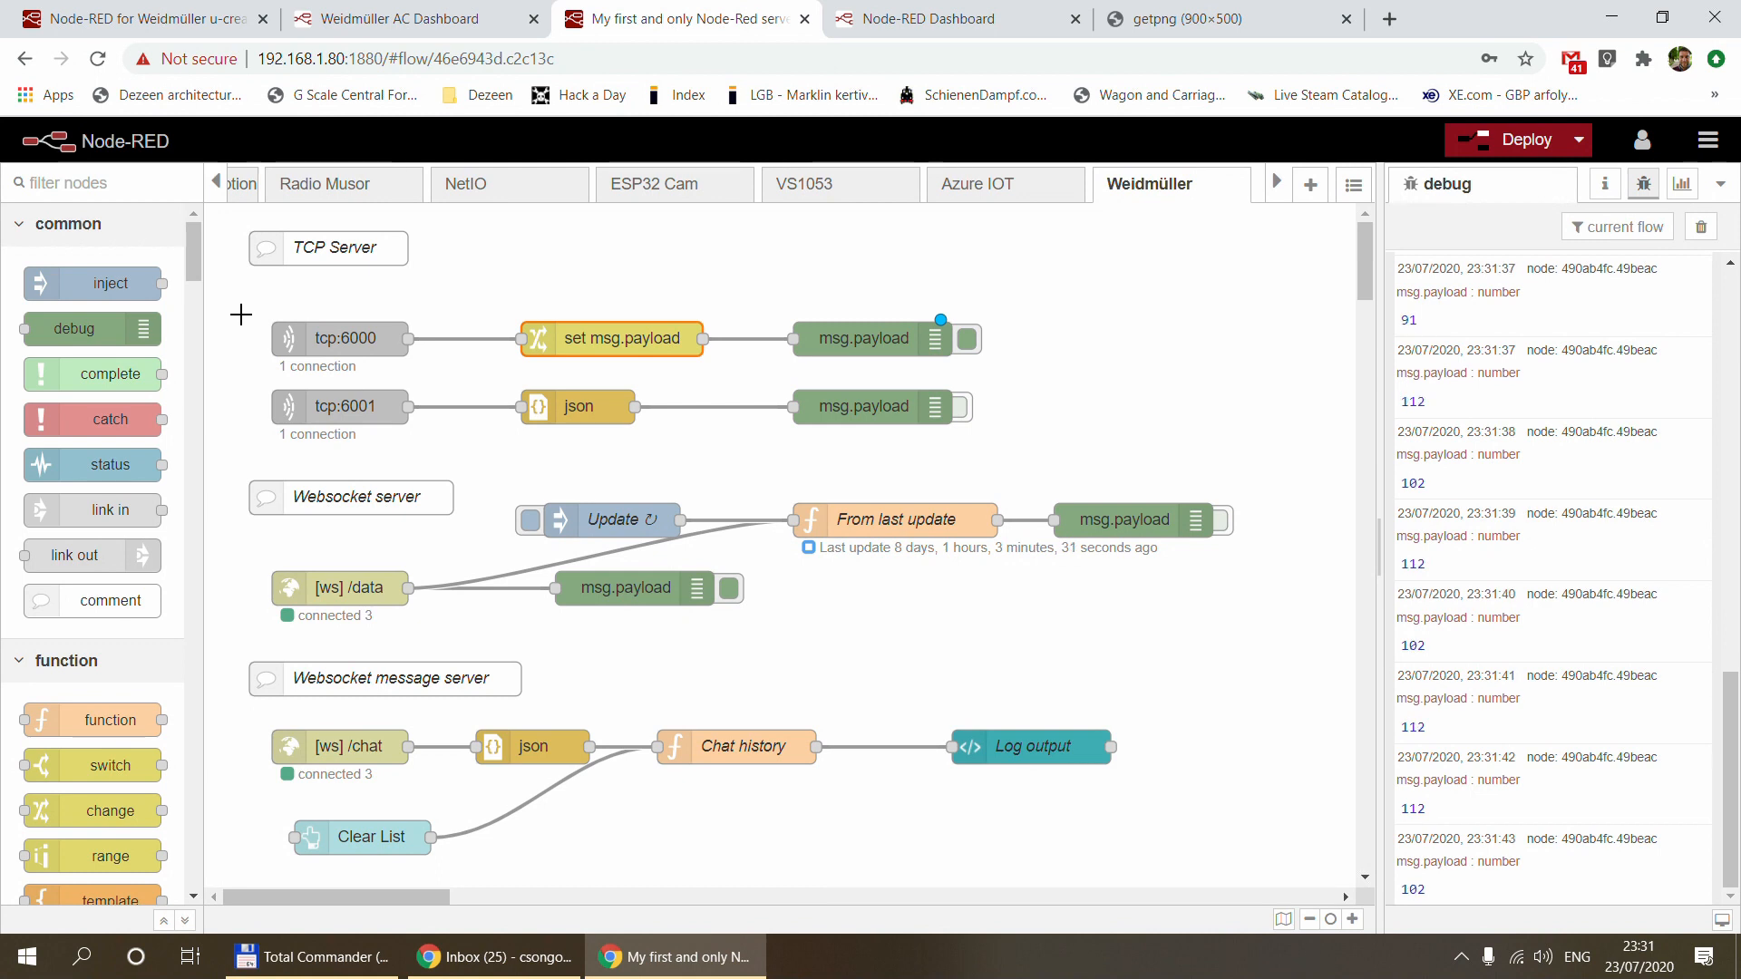
left_click(321, 328)
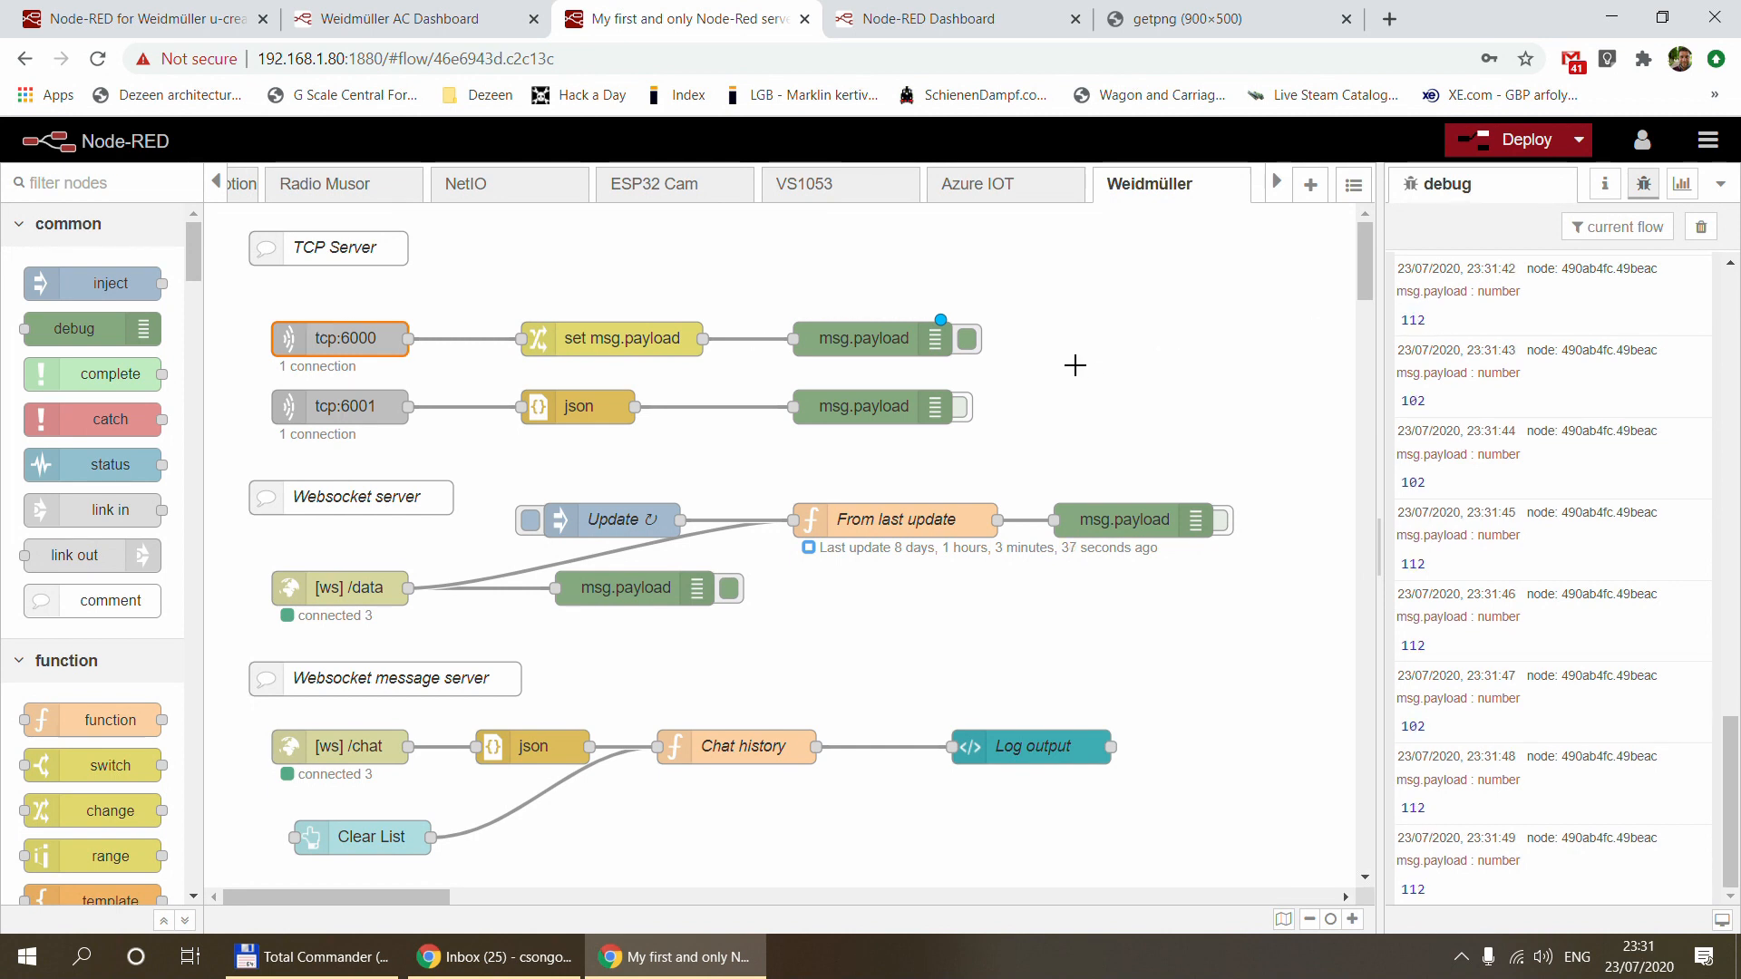
Switch the debug output from the tcp:6000 branch to the tcp:6001 branch and clear the old messages
left_click(967, 341)
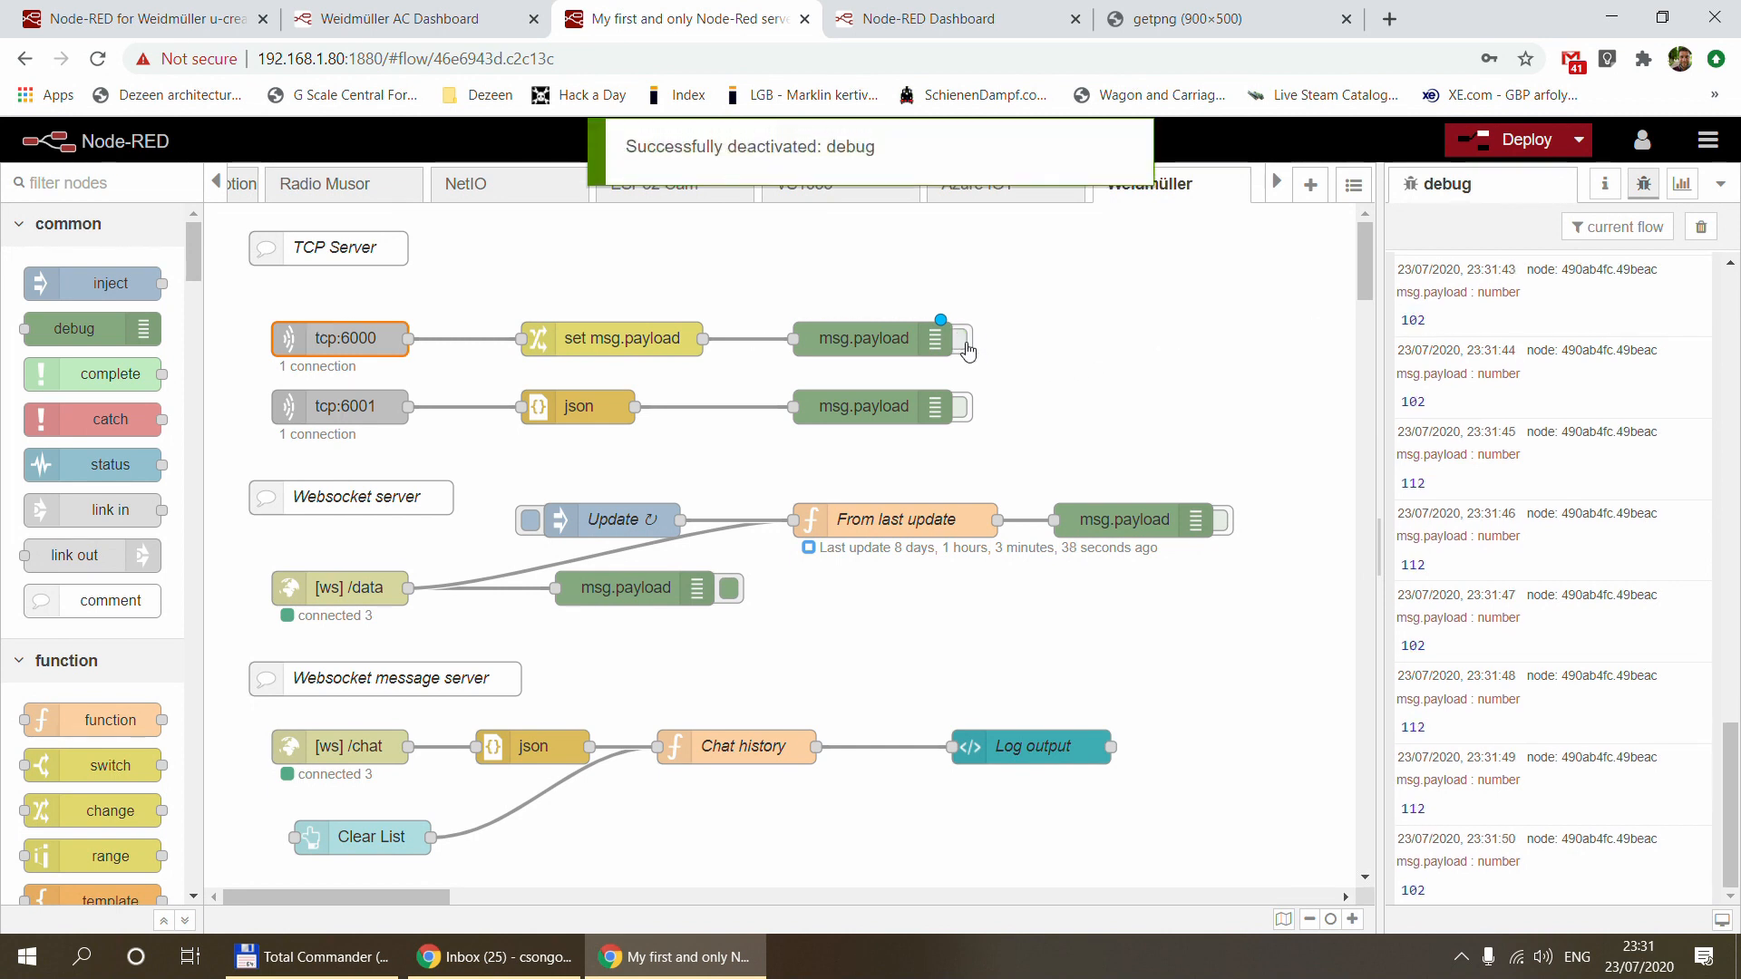
left_click(967, 410)
left_click(1701, 227)
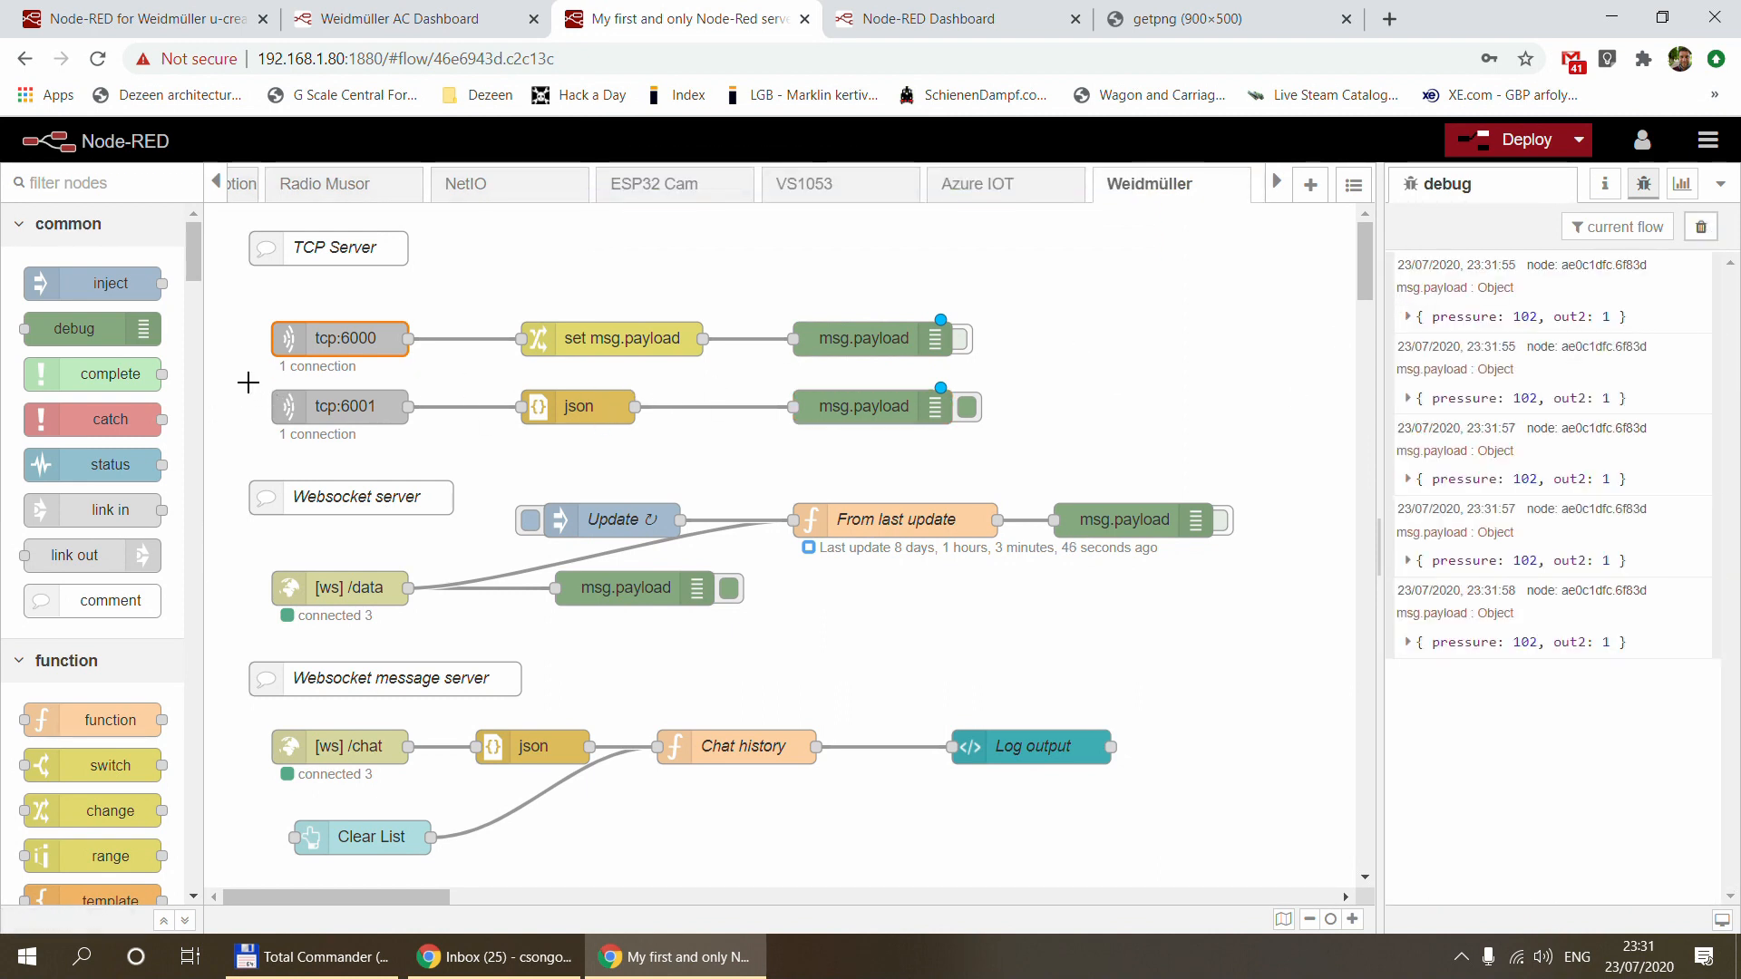
Examine the pressure and out2 values in the tcp:6001 branch's object messages, and deactivate its debug node
left_click(315, 411)
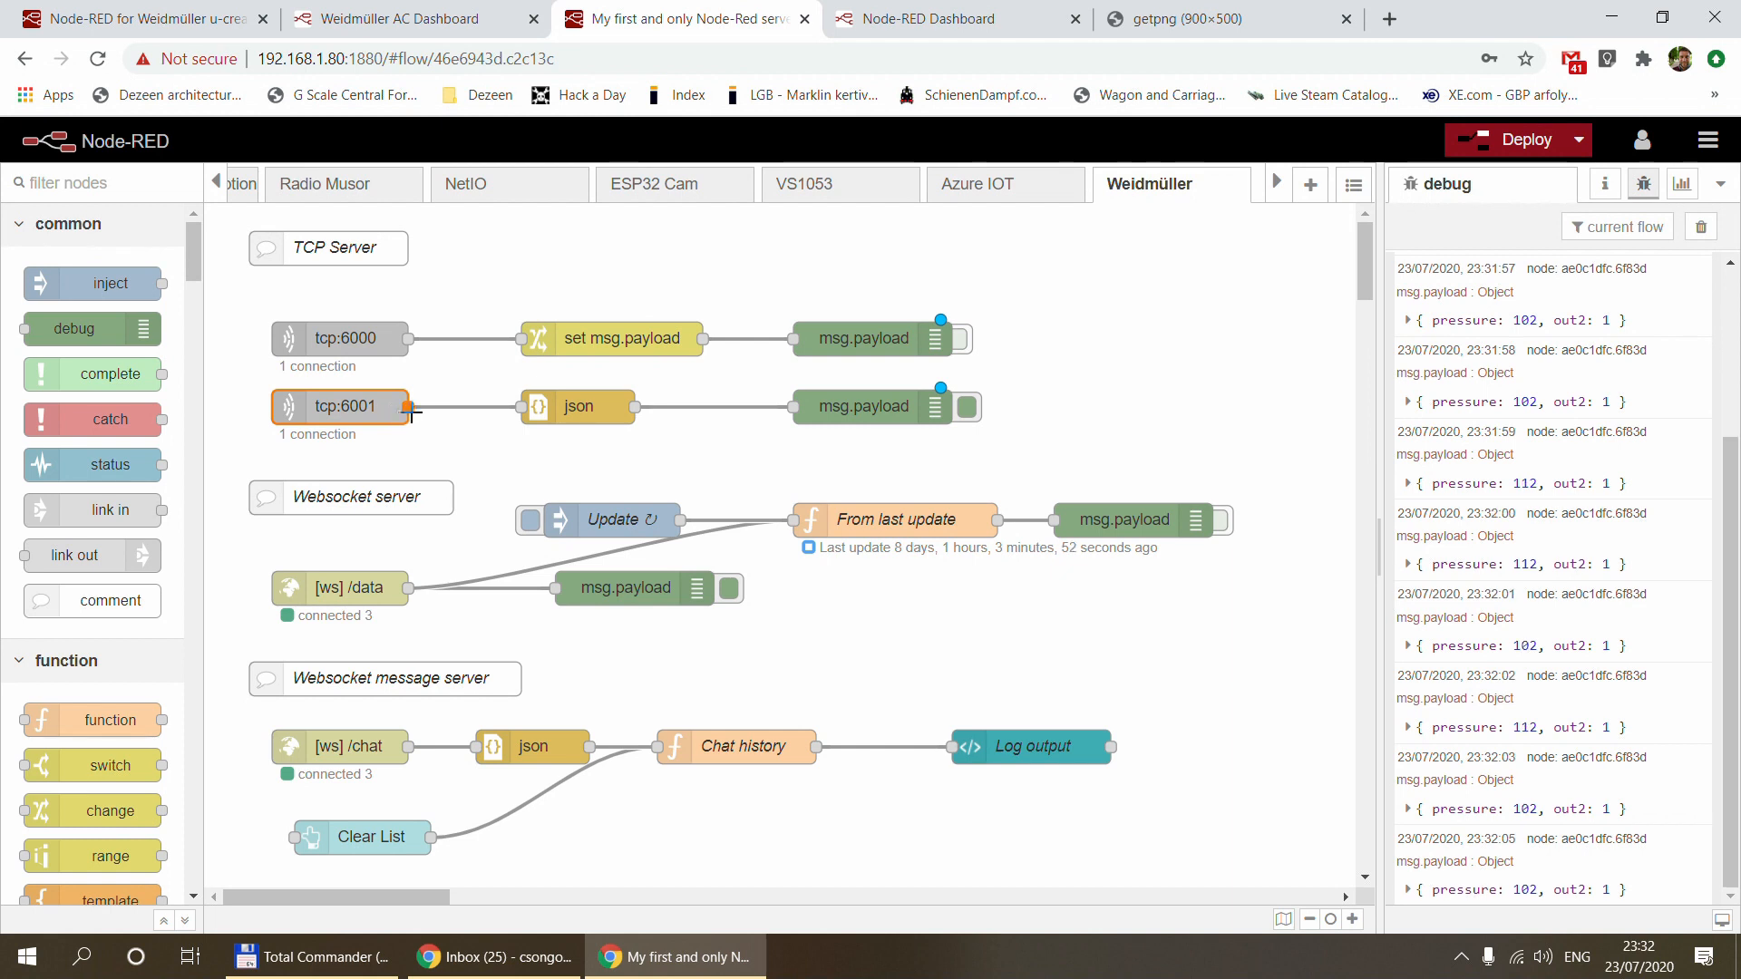
left_click(558, 406)
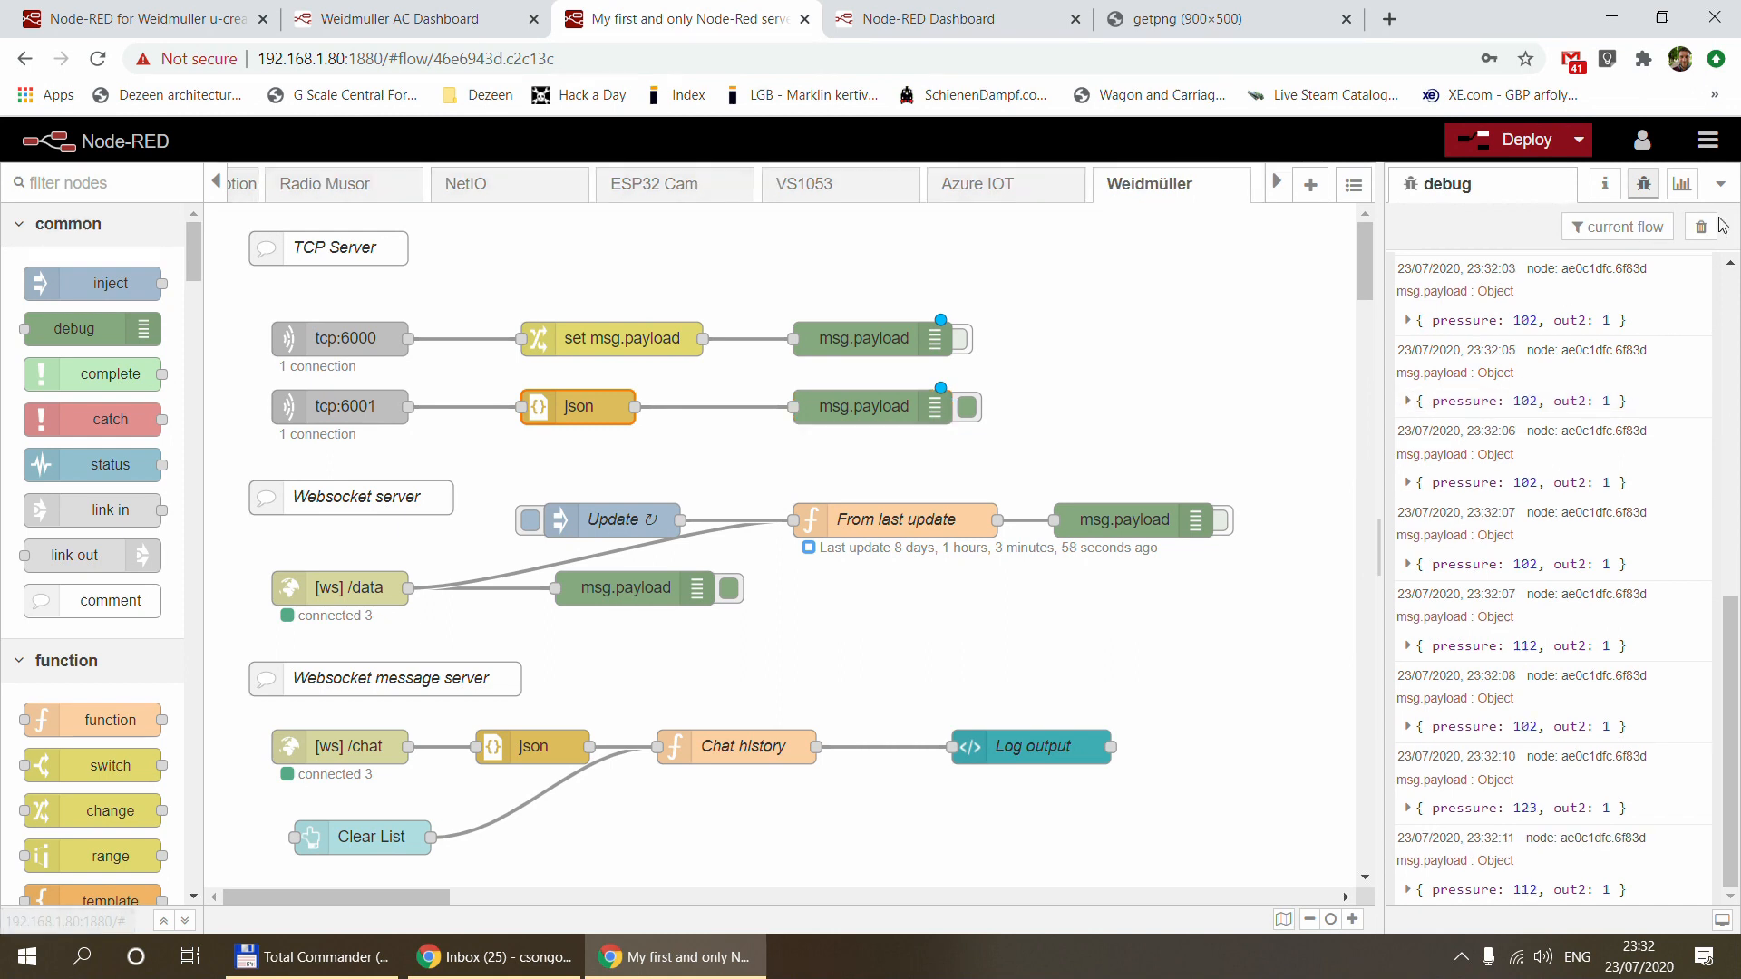
left_click(1411, 482)
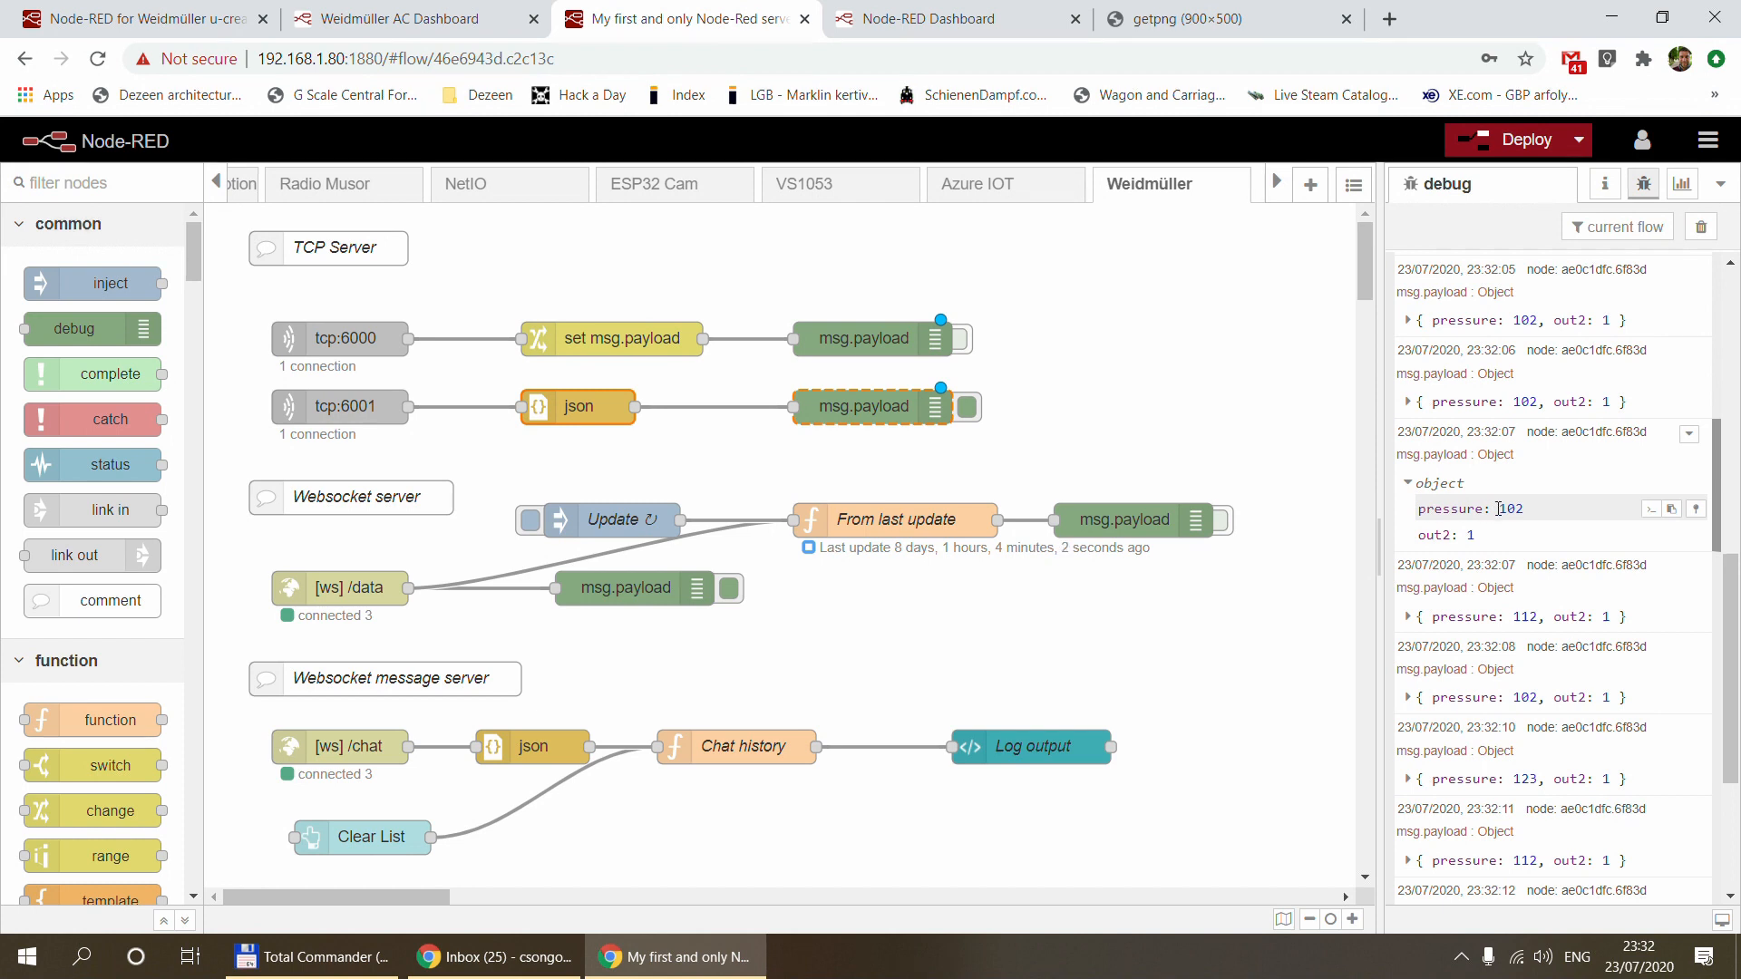
left_click(1410, 487)
scroll(1559, 649, "down", 5)
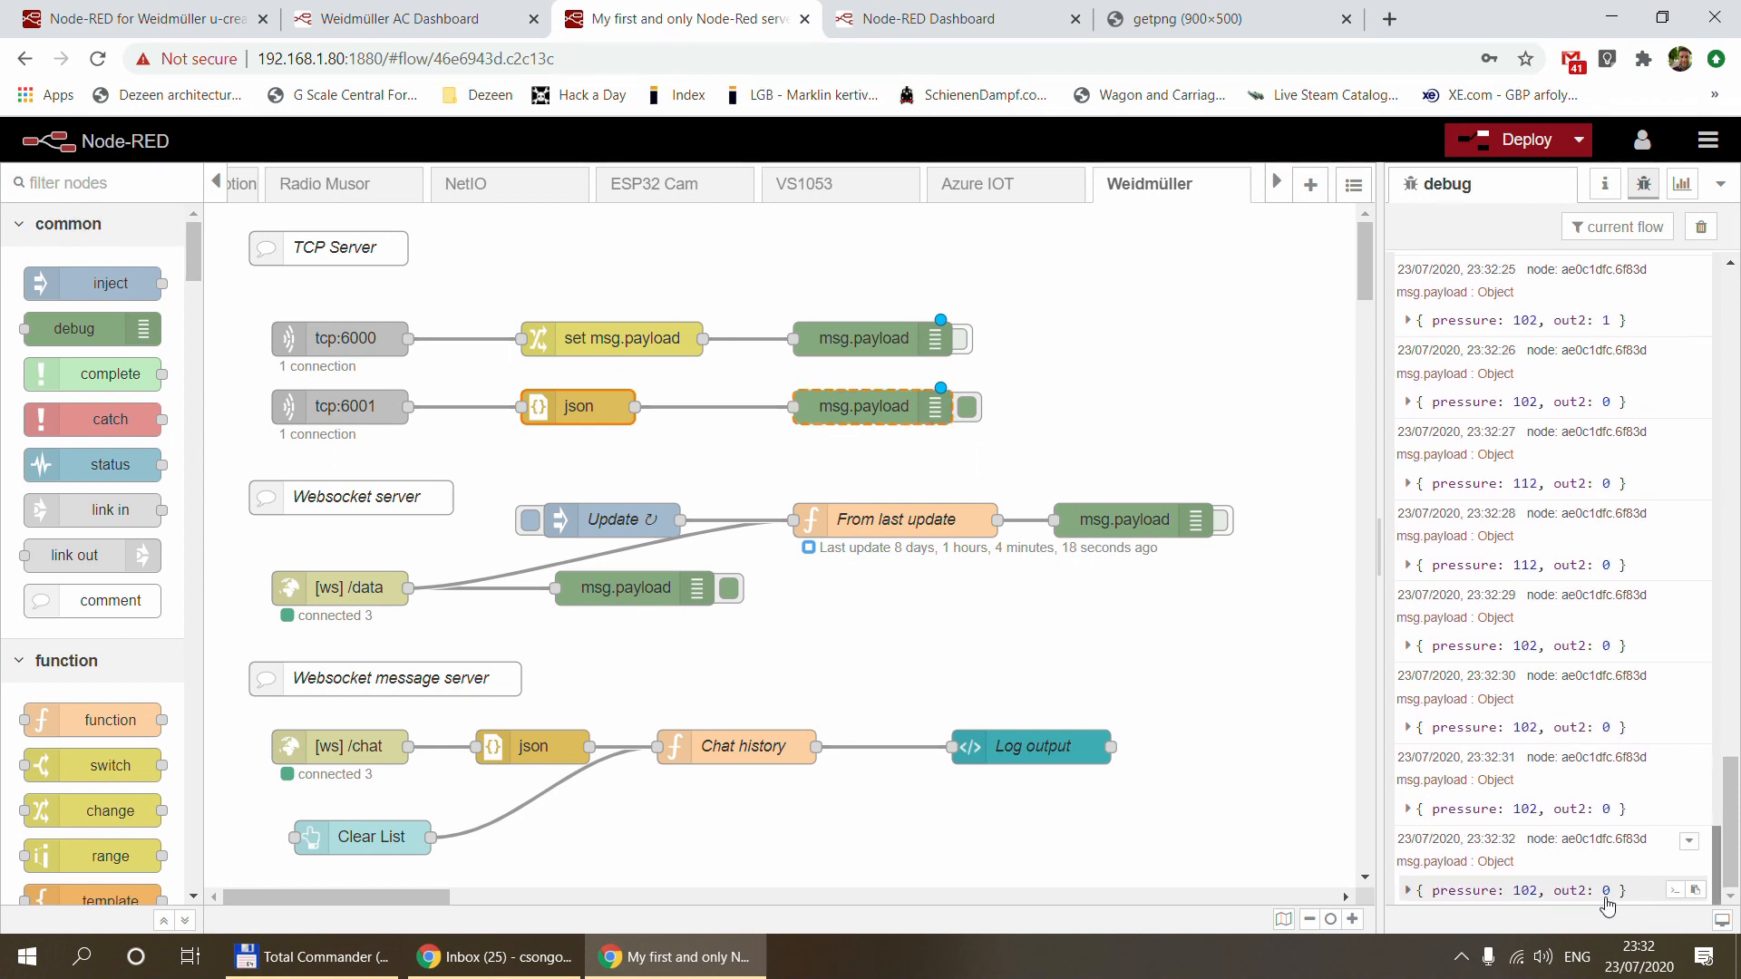
left_click(967, 406)
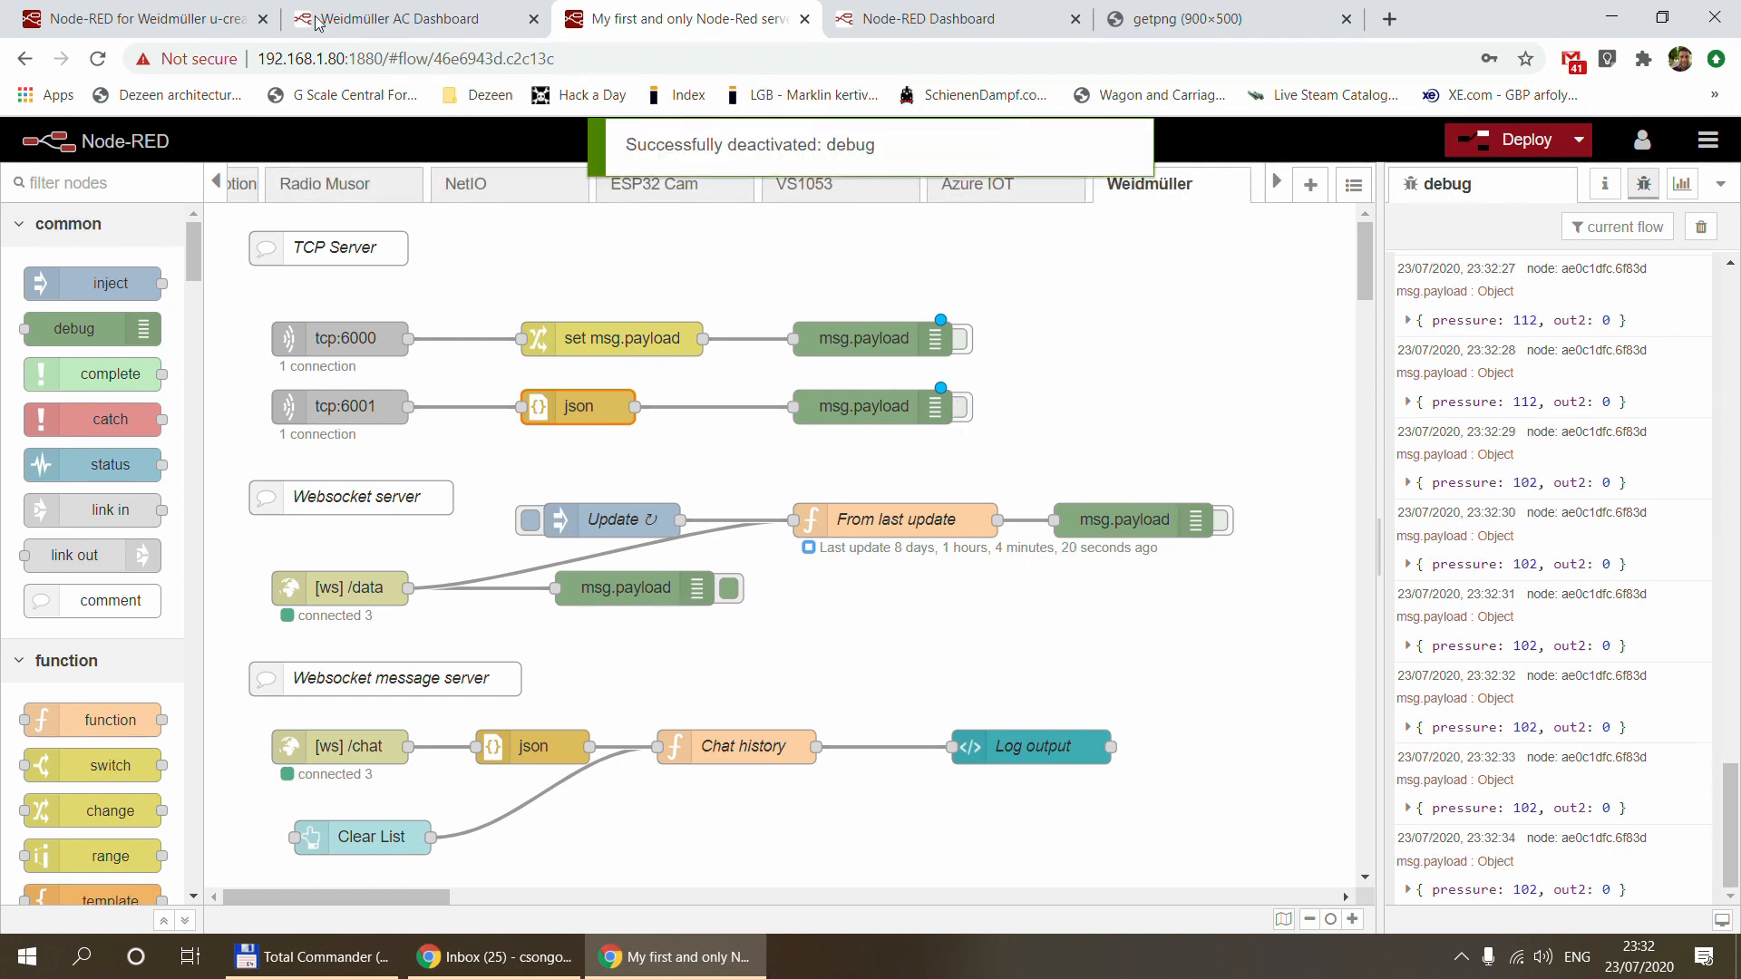
Inspect the connection settings of both TCP output nodes in the Communication flow and compare them with the other Node-RED's TCP Server nodes
left_click(140, 13)
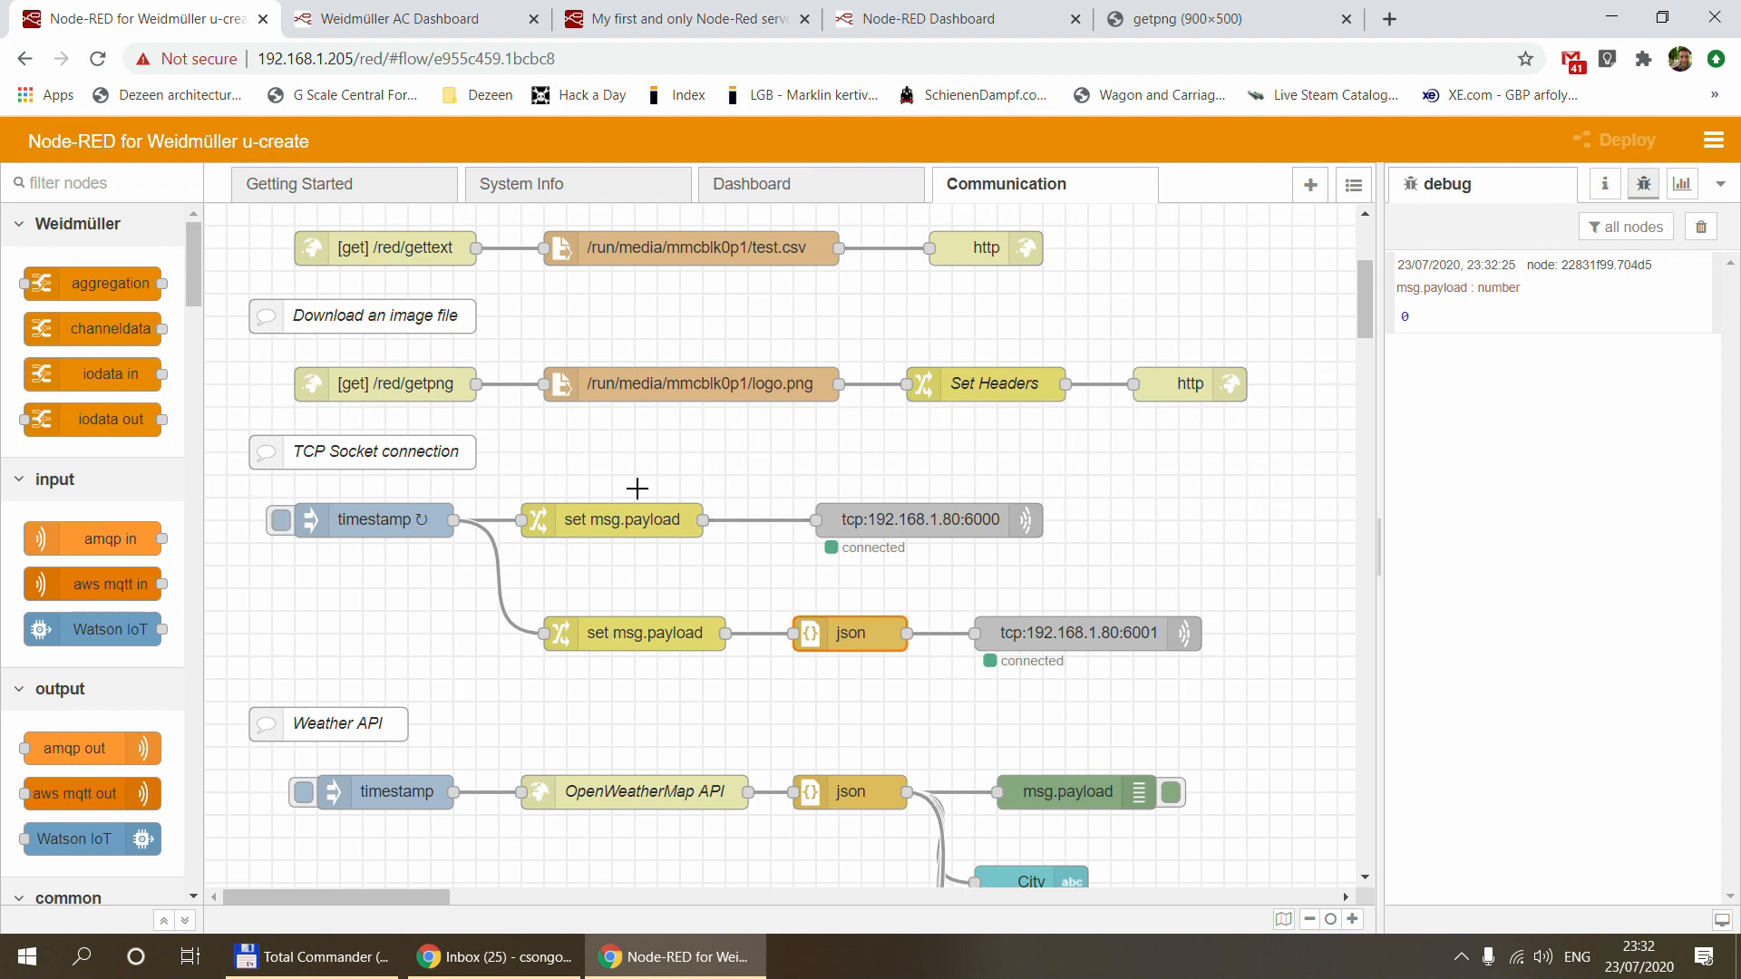
left_click(914, 515)
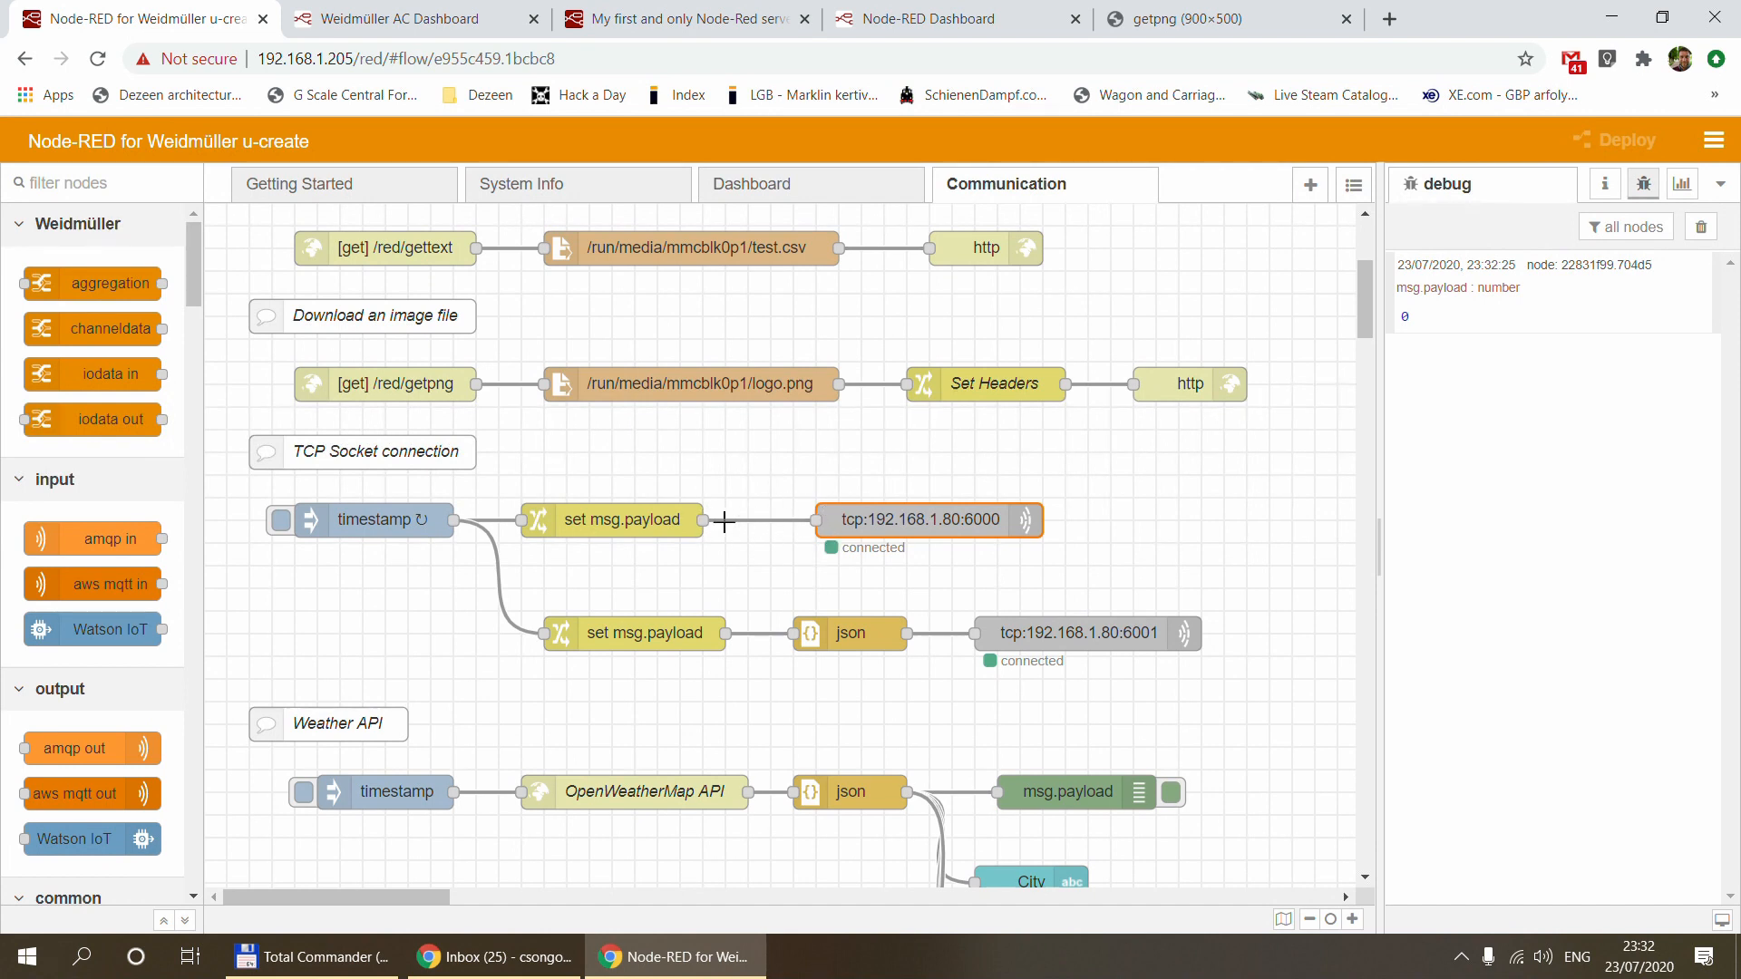
double_click(928, 520)
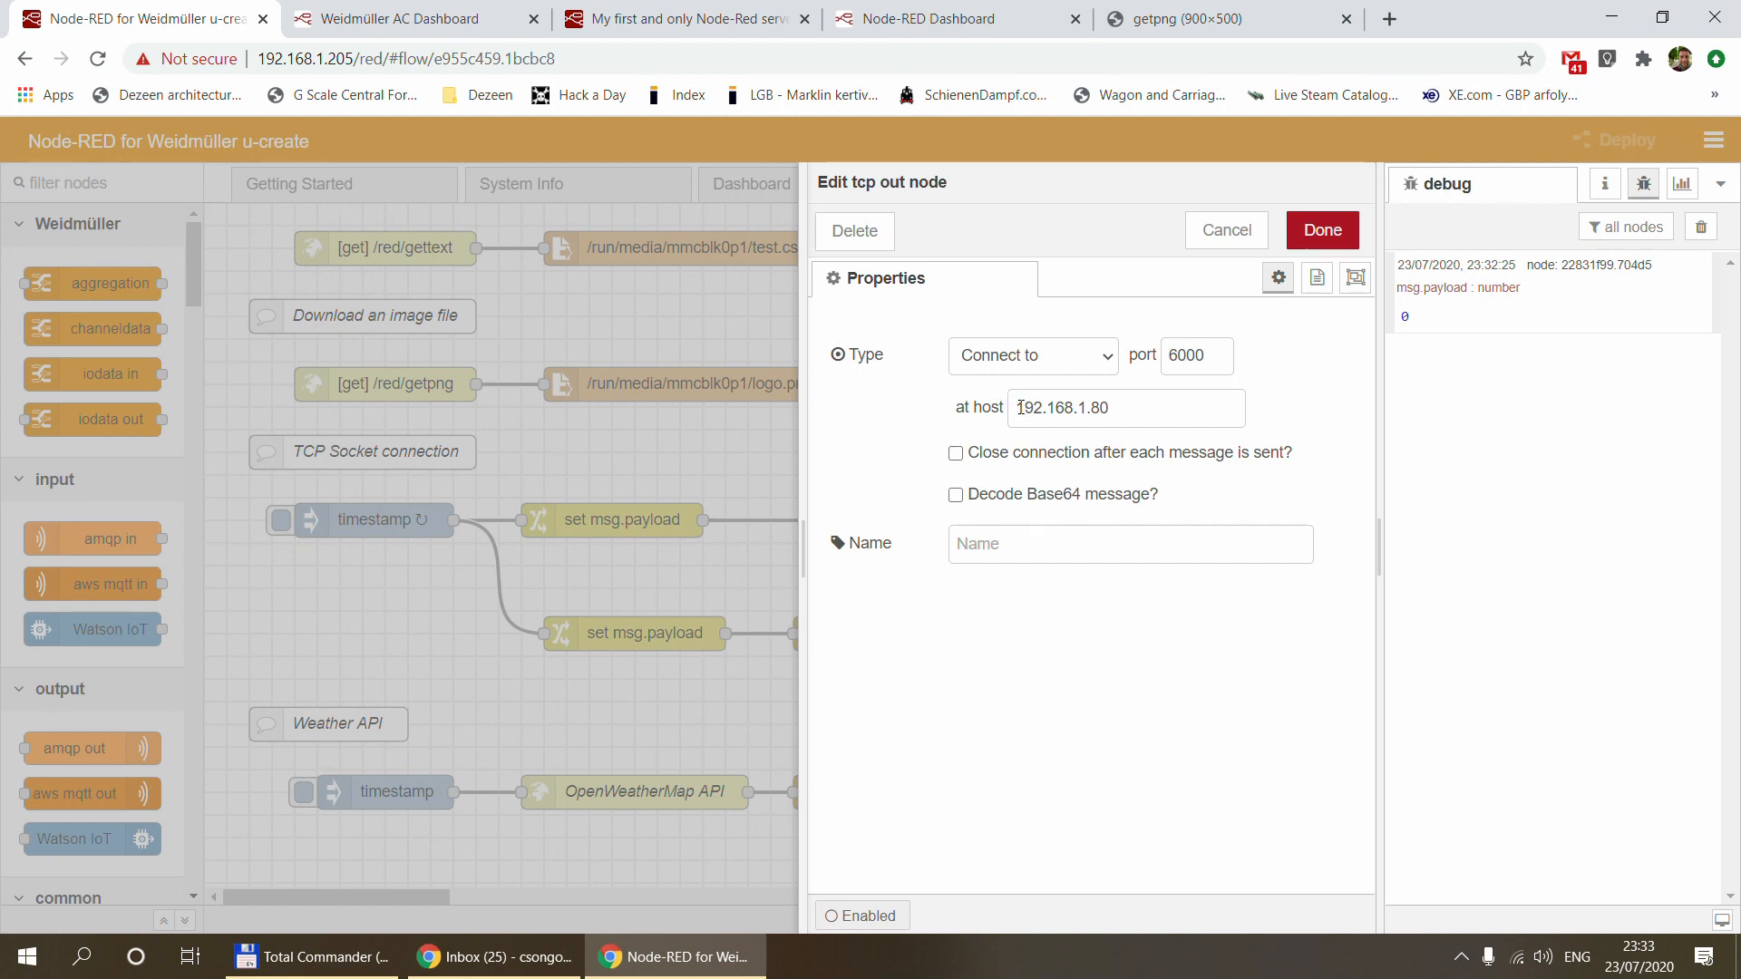
left_click(1222, 232)
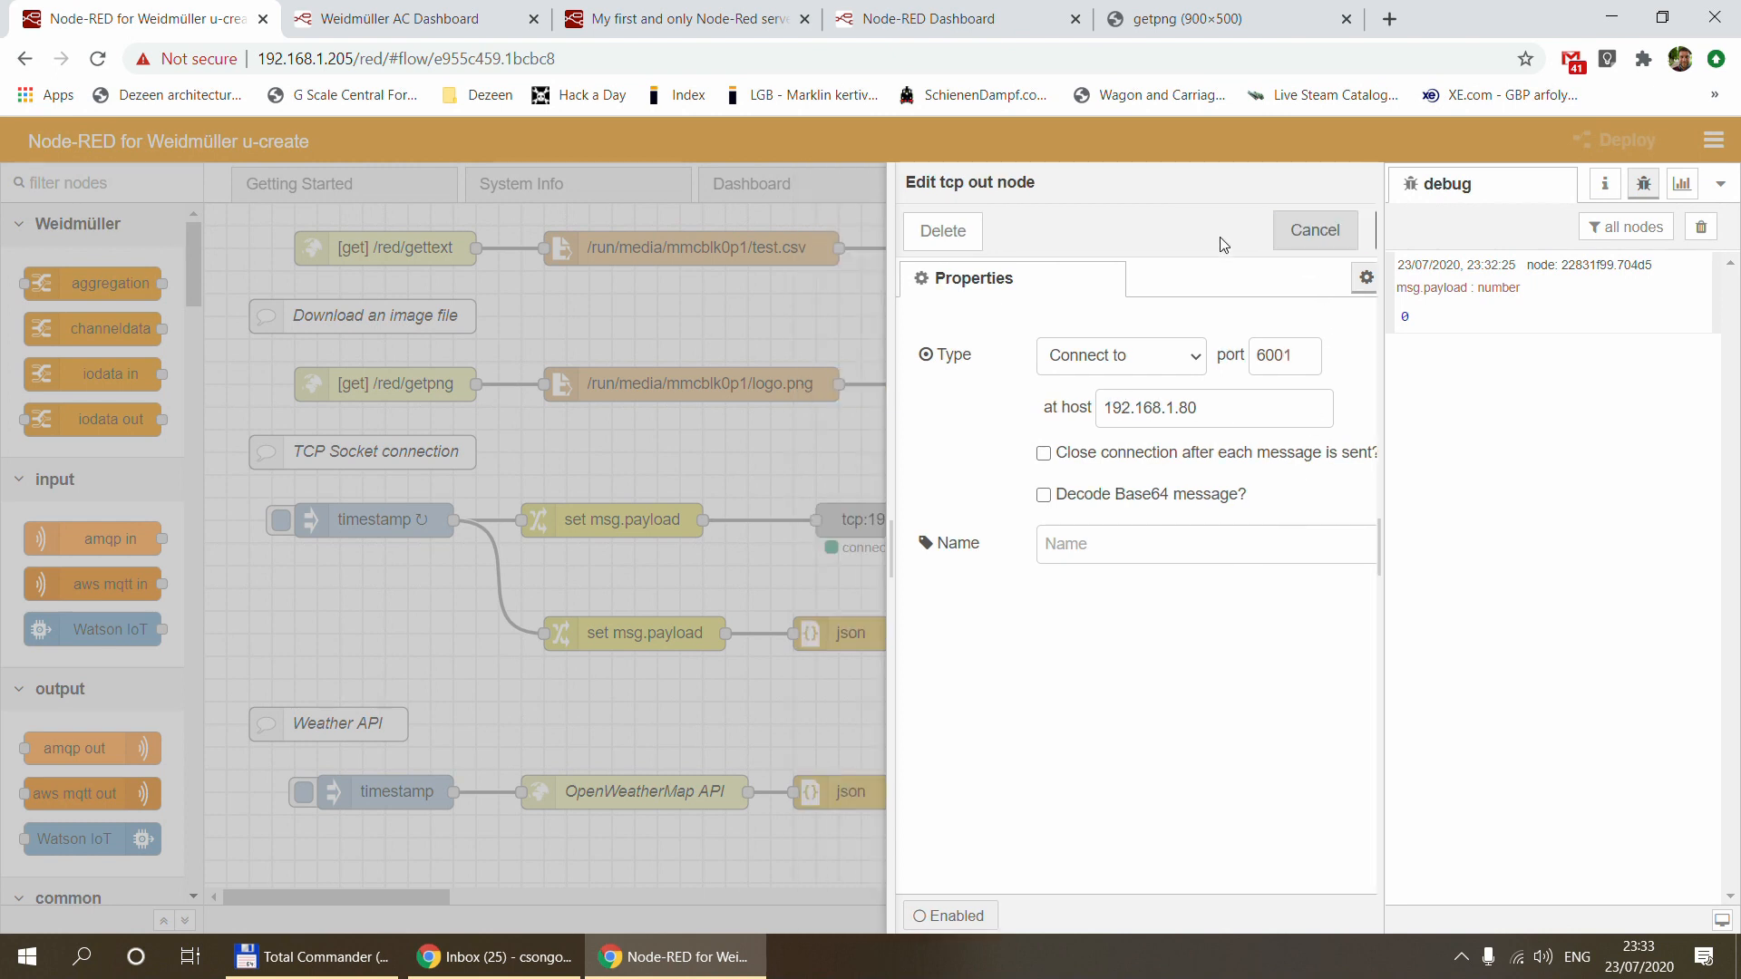
double_click(1083, 638)
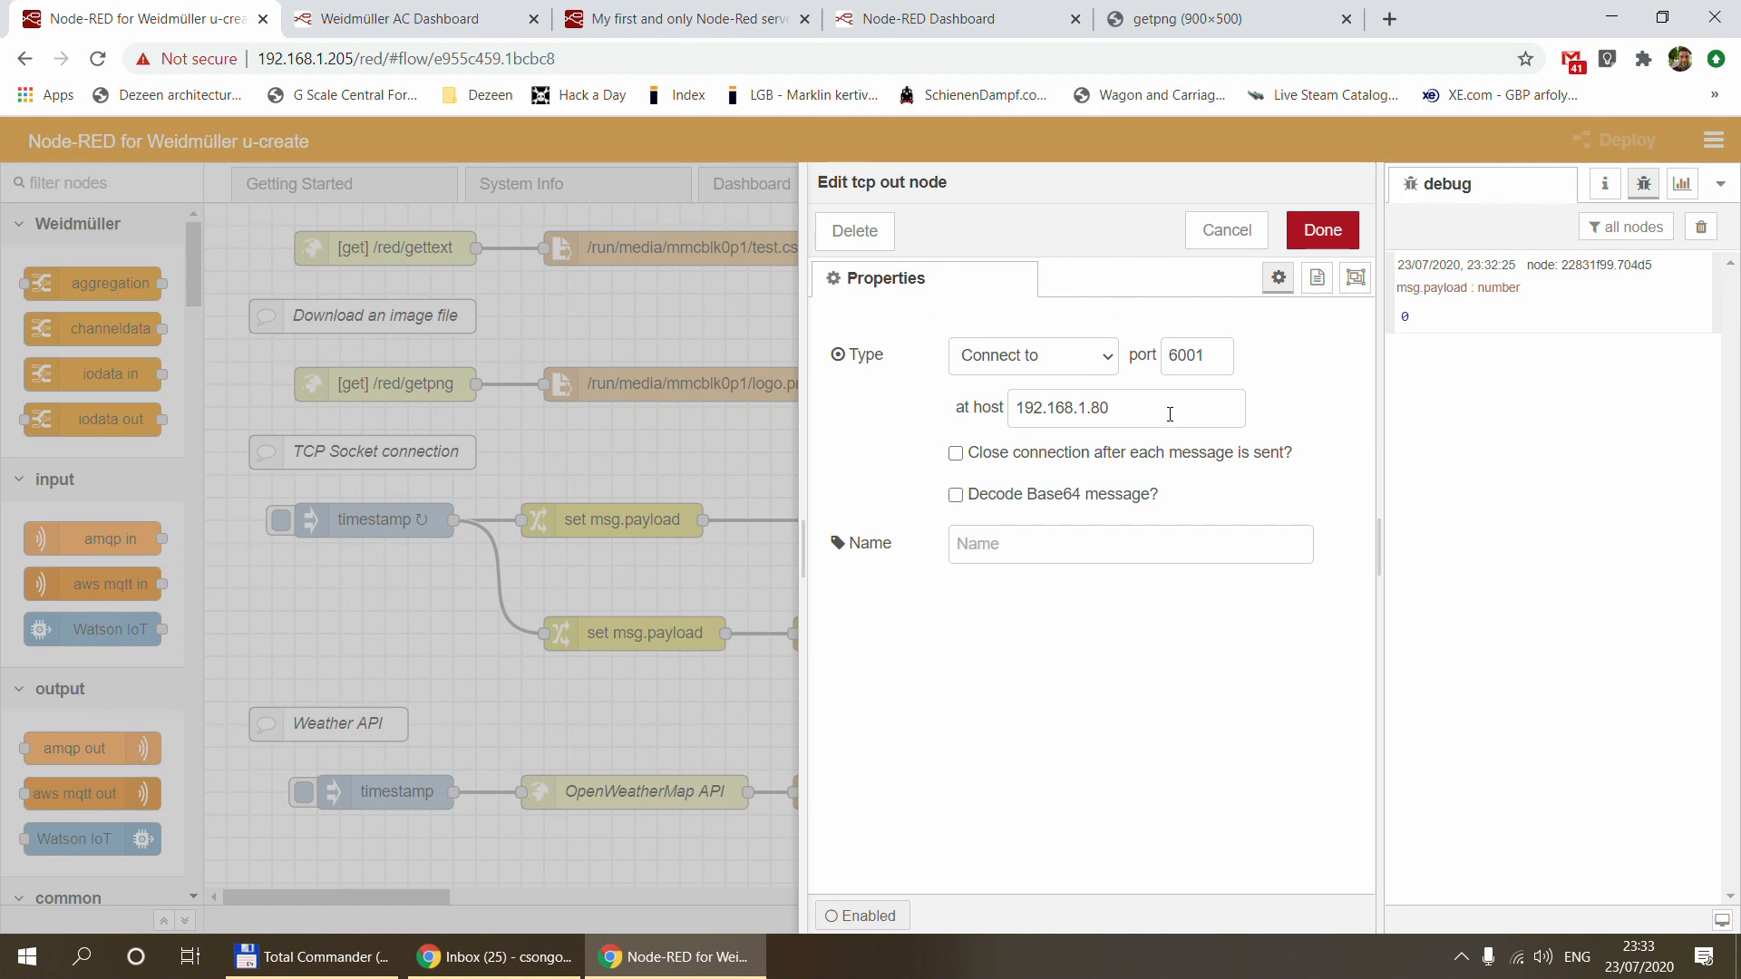
left_click(1205, 237)
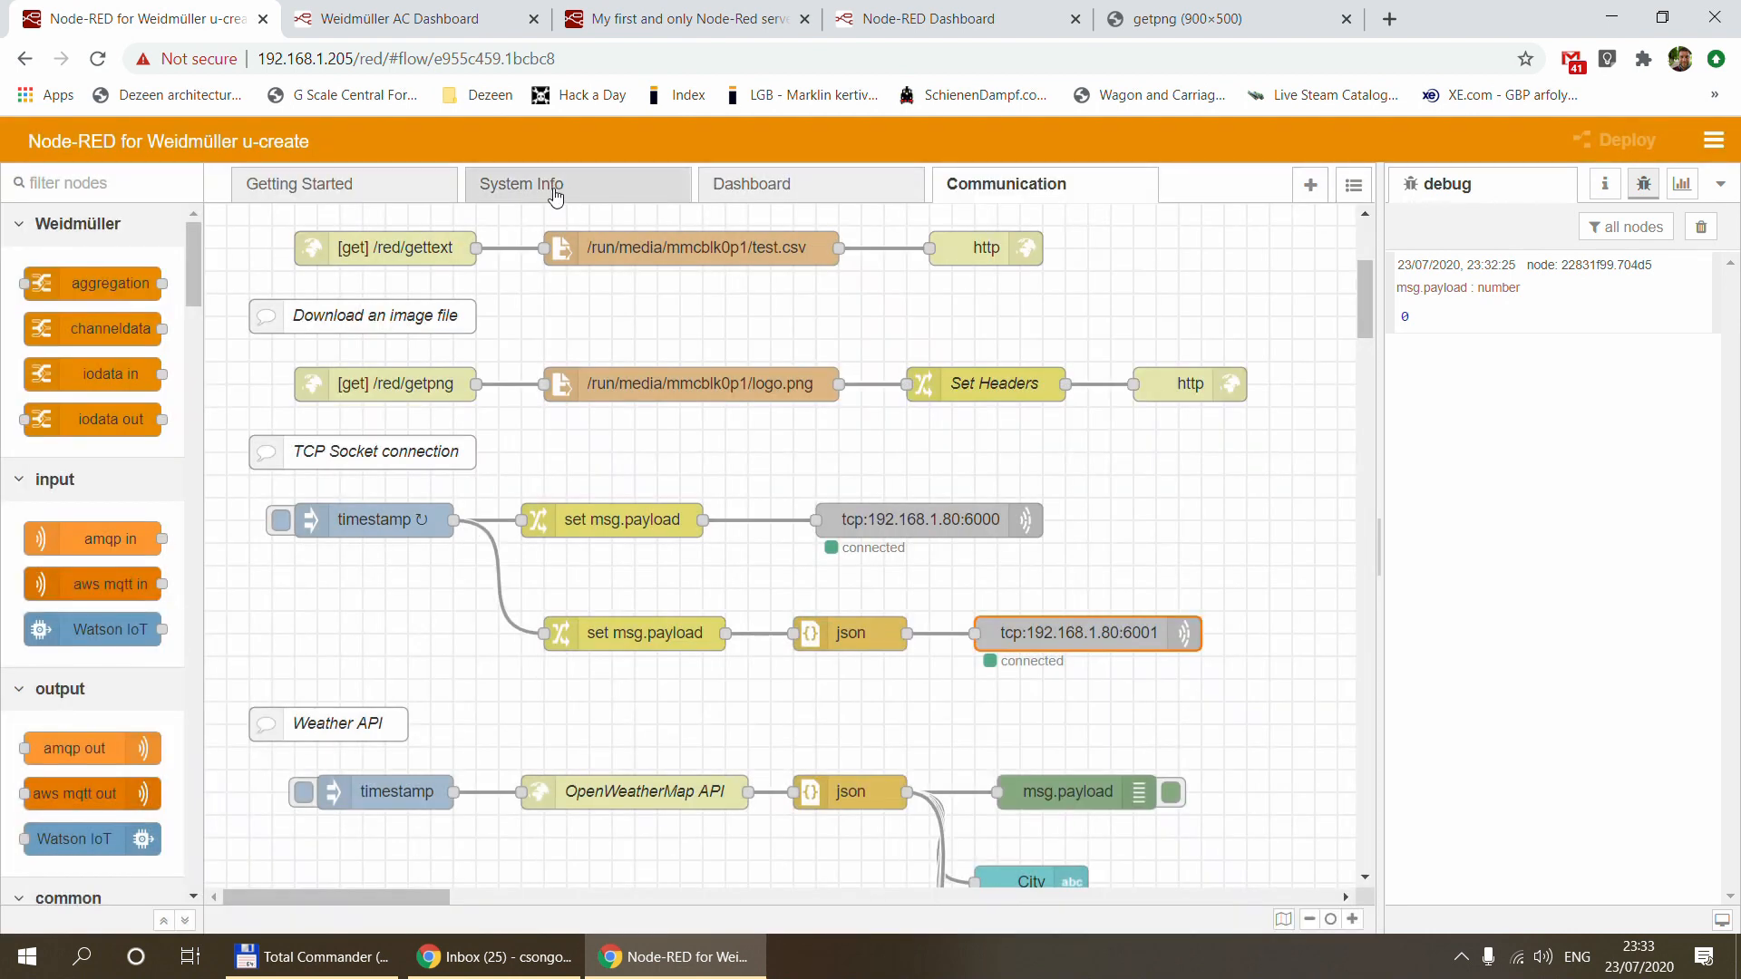
left_click(690, 17)
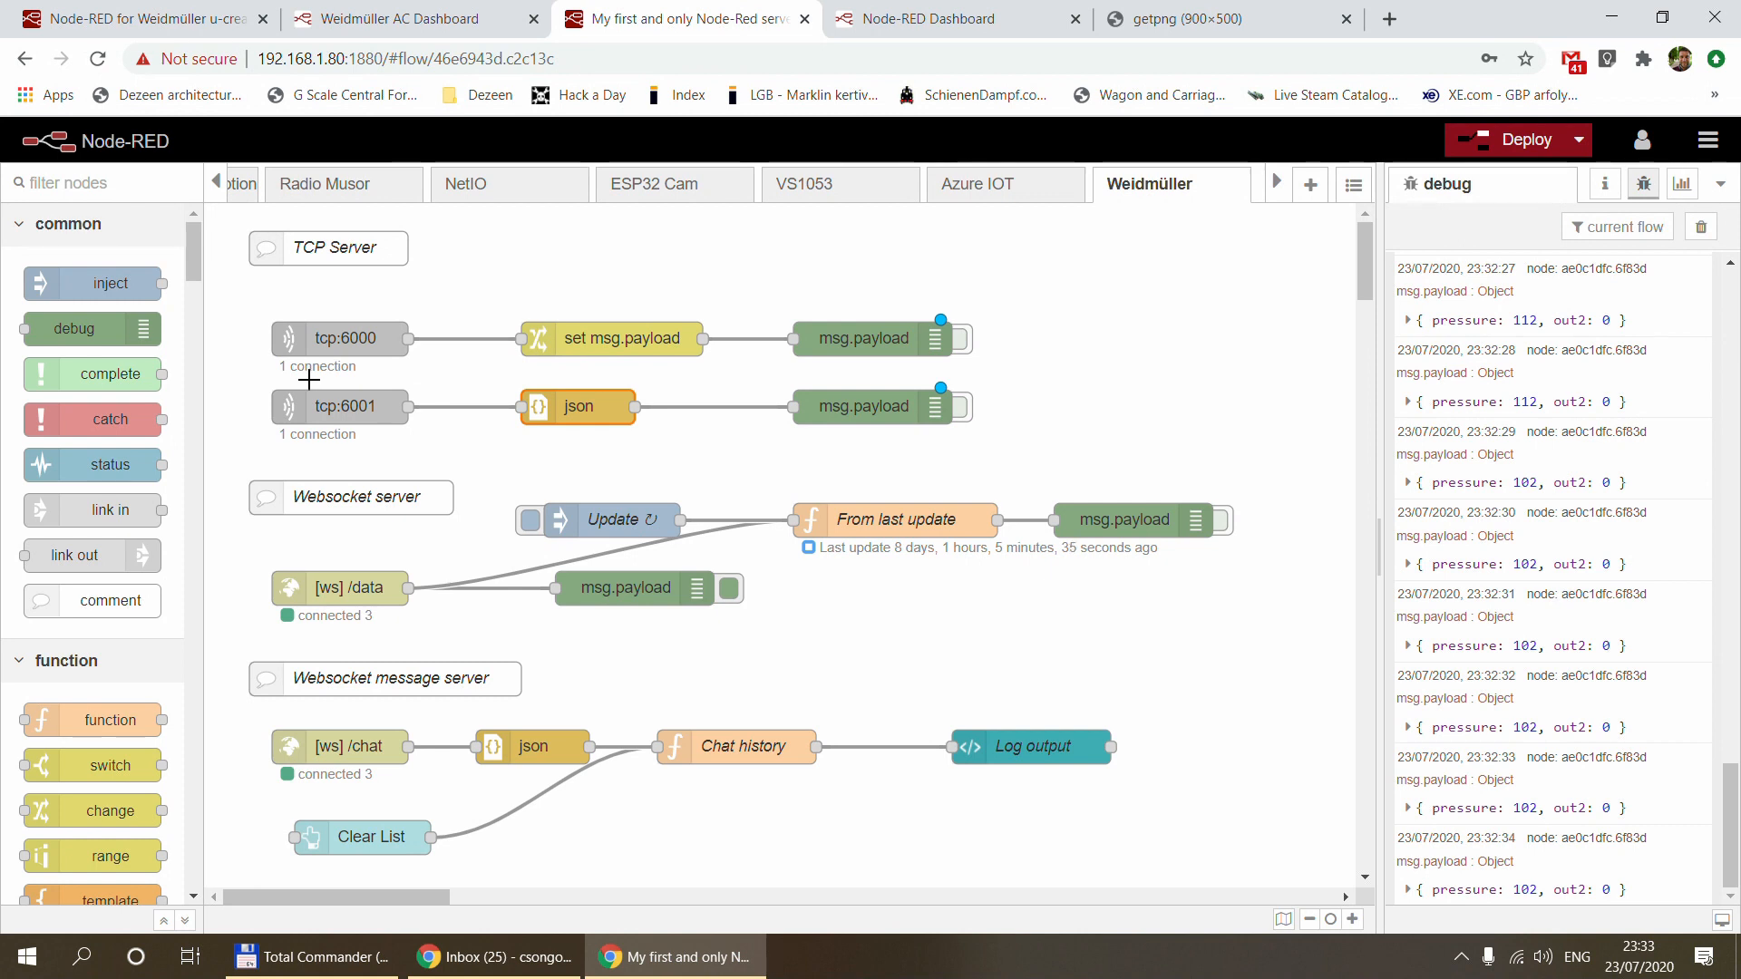
key("ctrl+1")
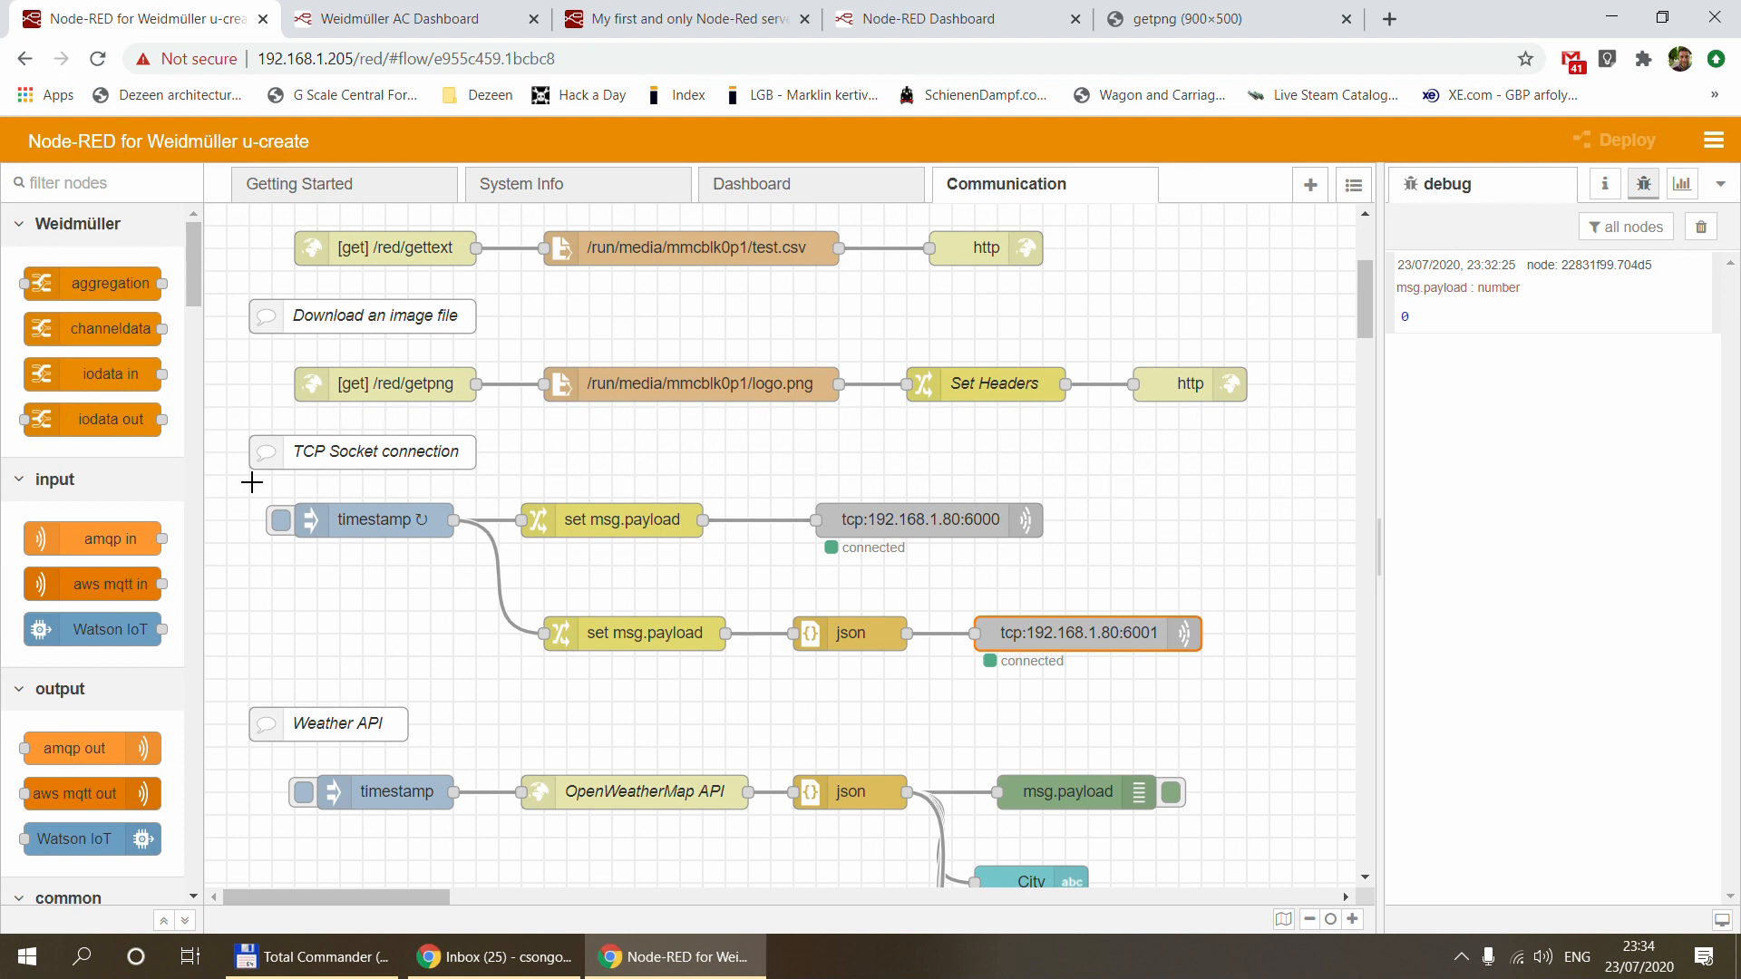
Examine the Weather API section and its OpenWeatherMap API node, and filter the node palette for http
scroll(251, 480, "down", 4)
left_click_drag(237, 352, 1247, 709)
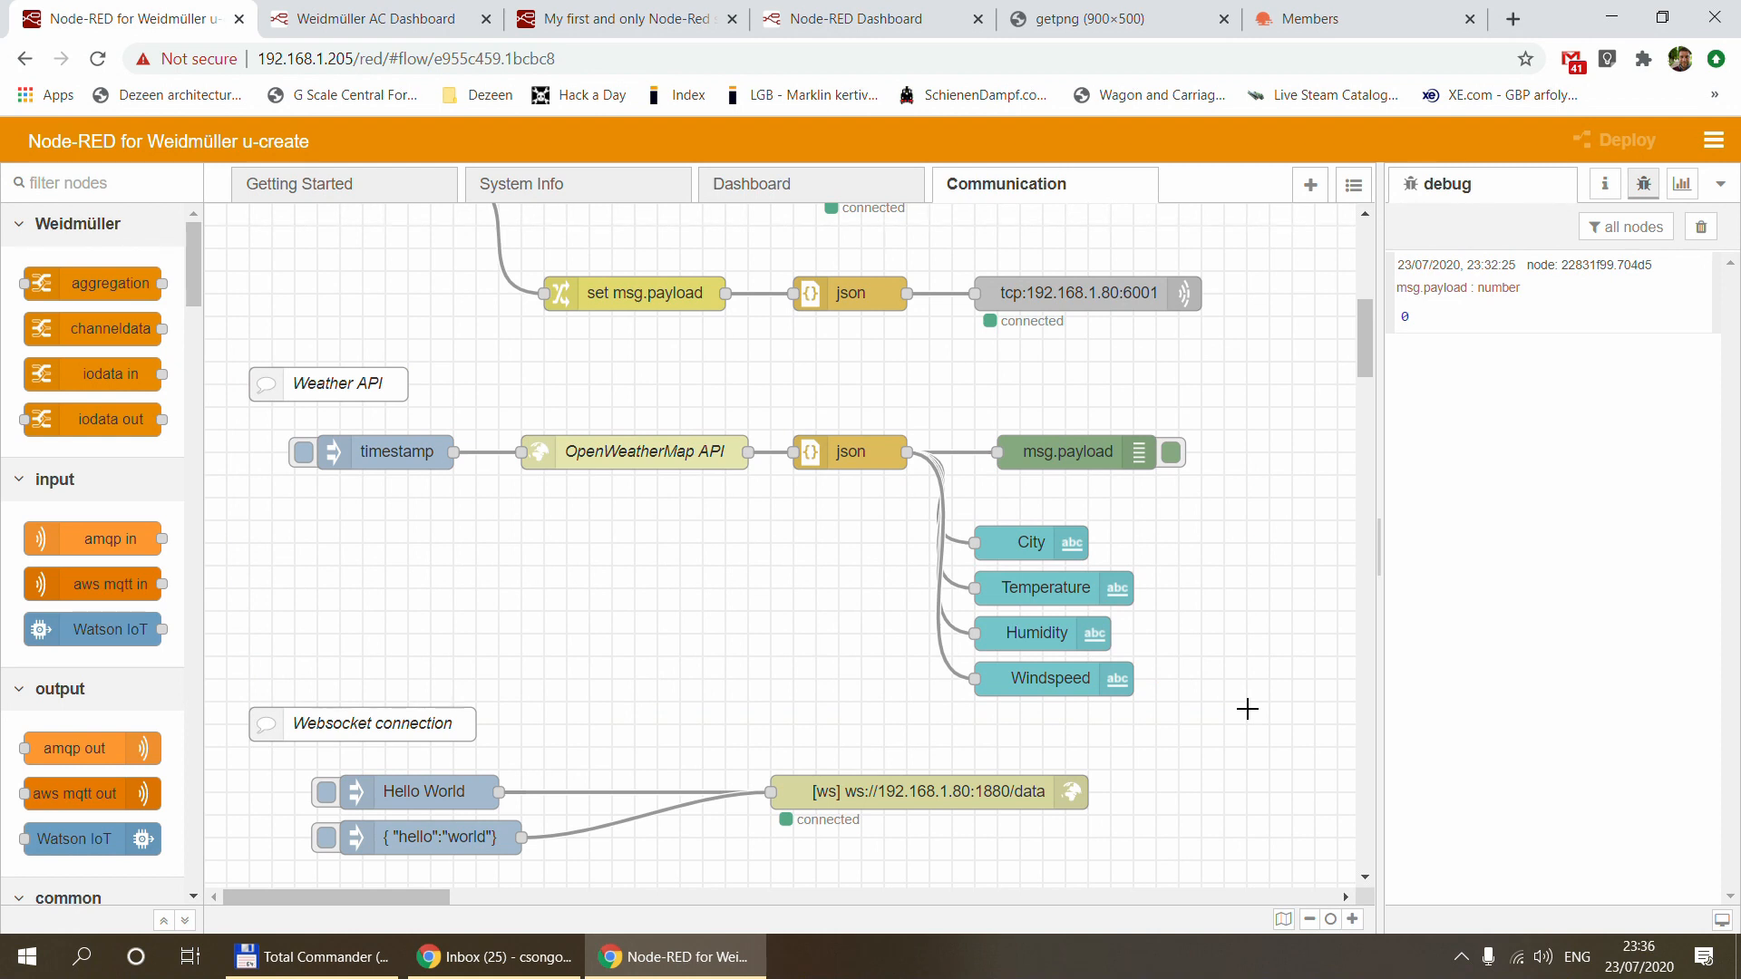
left_click(568, 455)
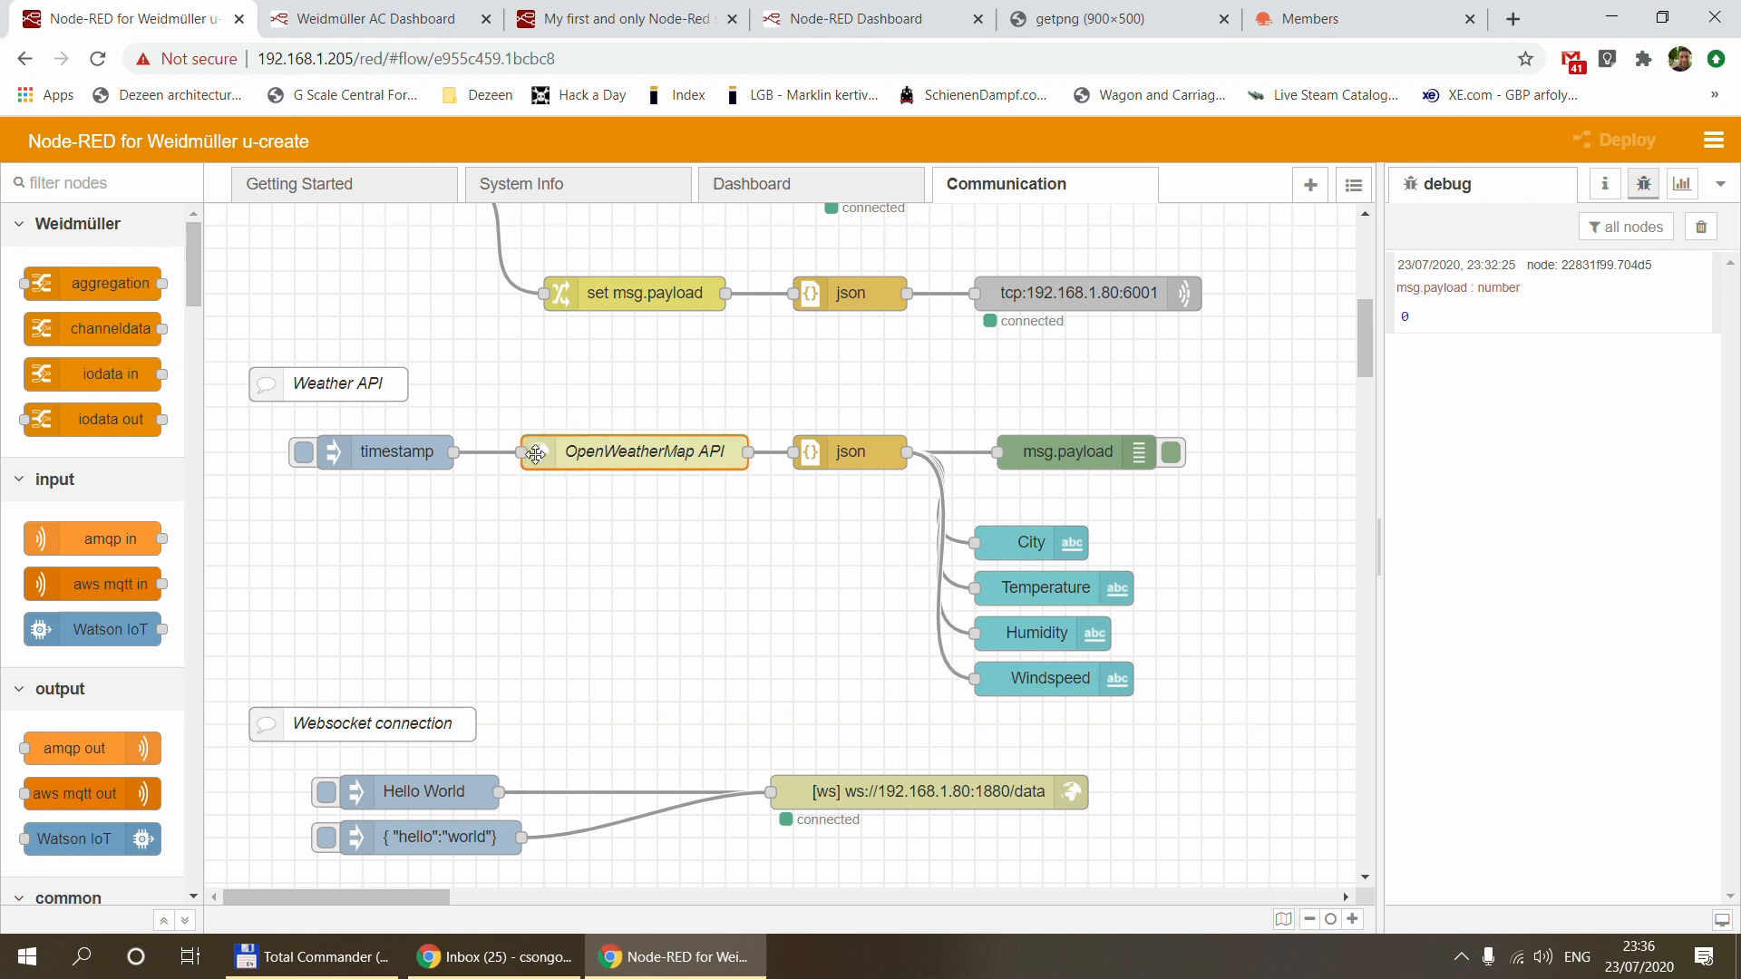
left_click(61, 184)
type("http")
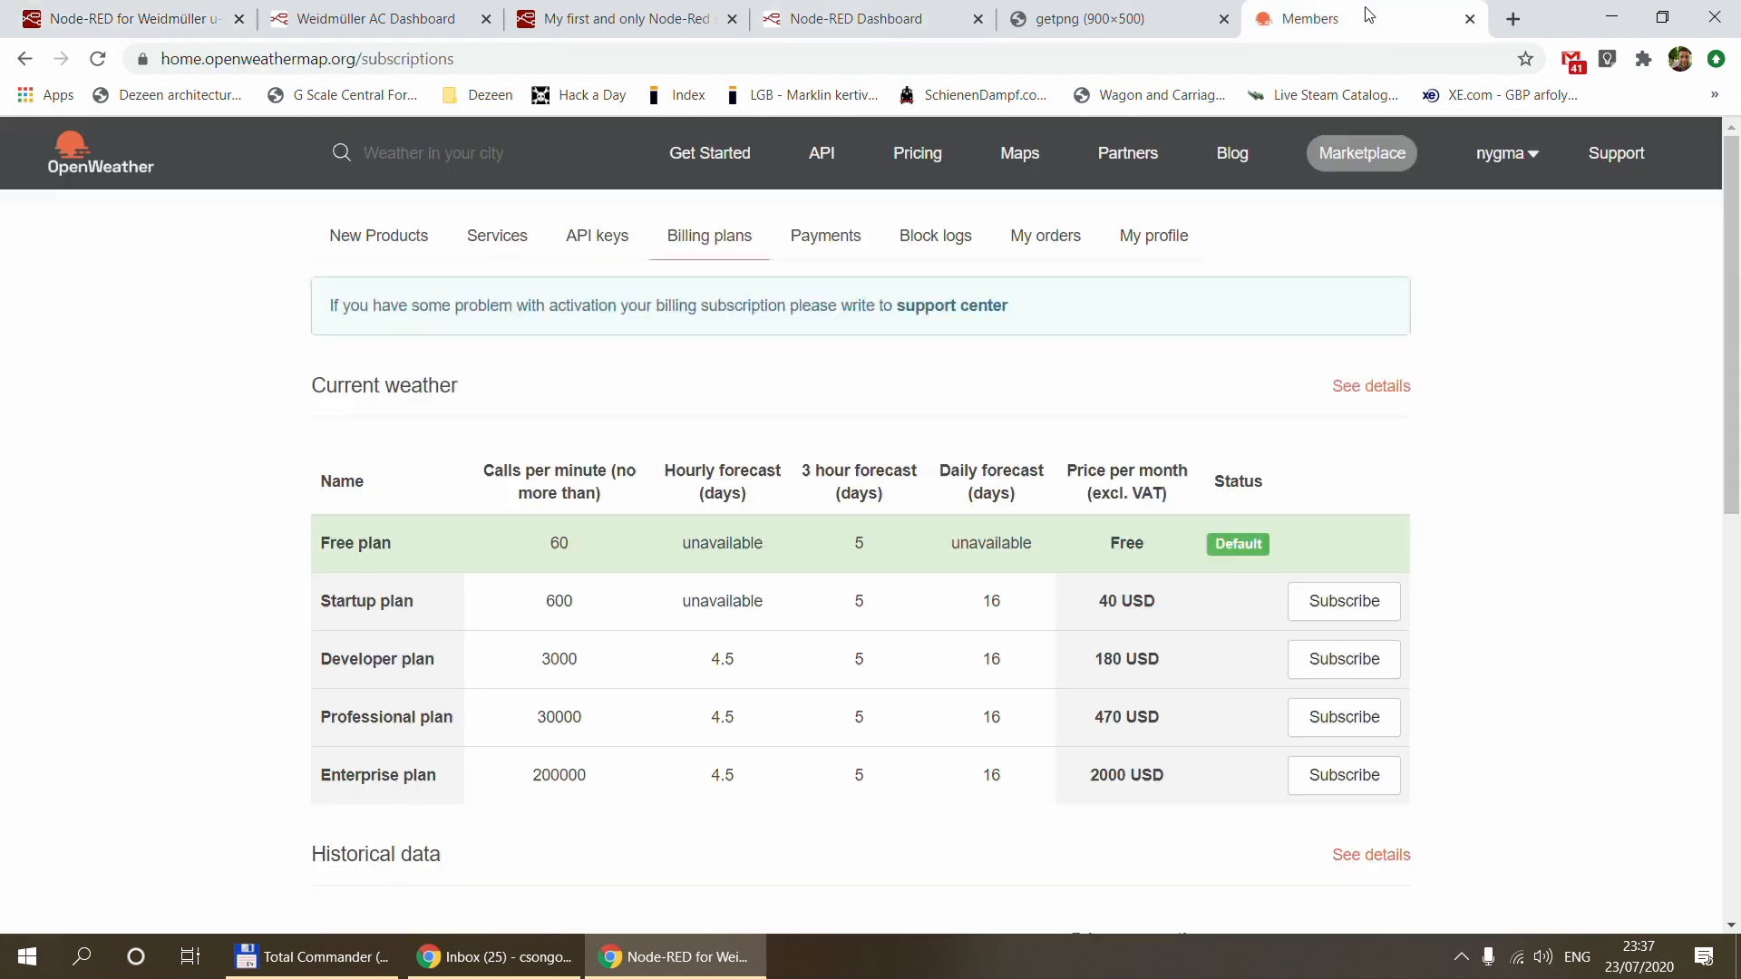
Open the API documentation for Current Weather Data on the OpenWeather website
left_click(1315, 18)
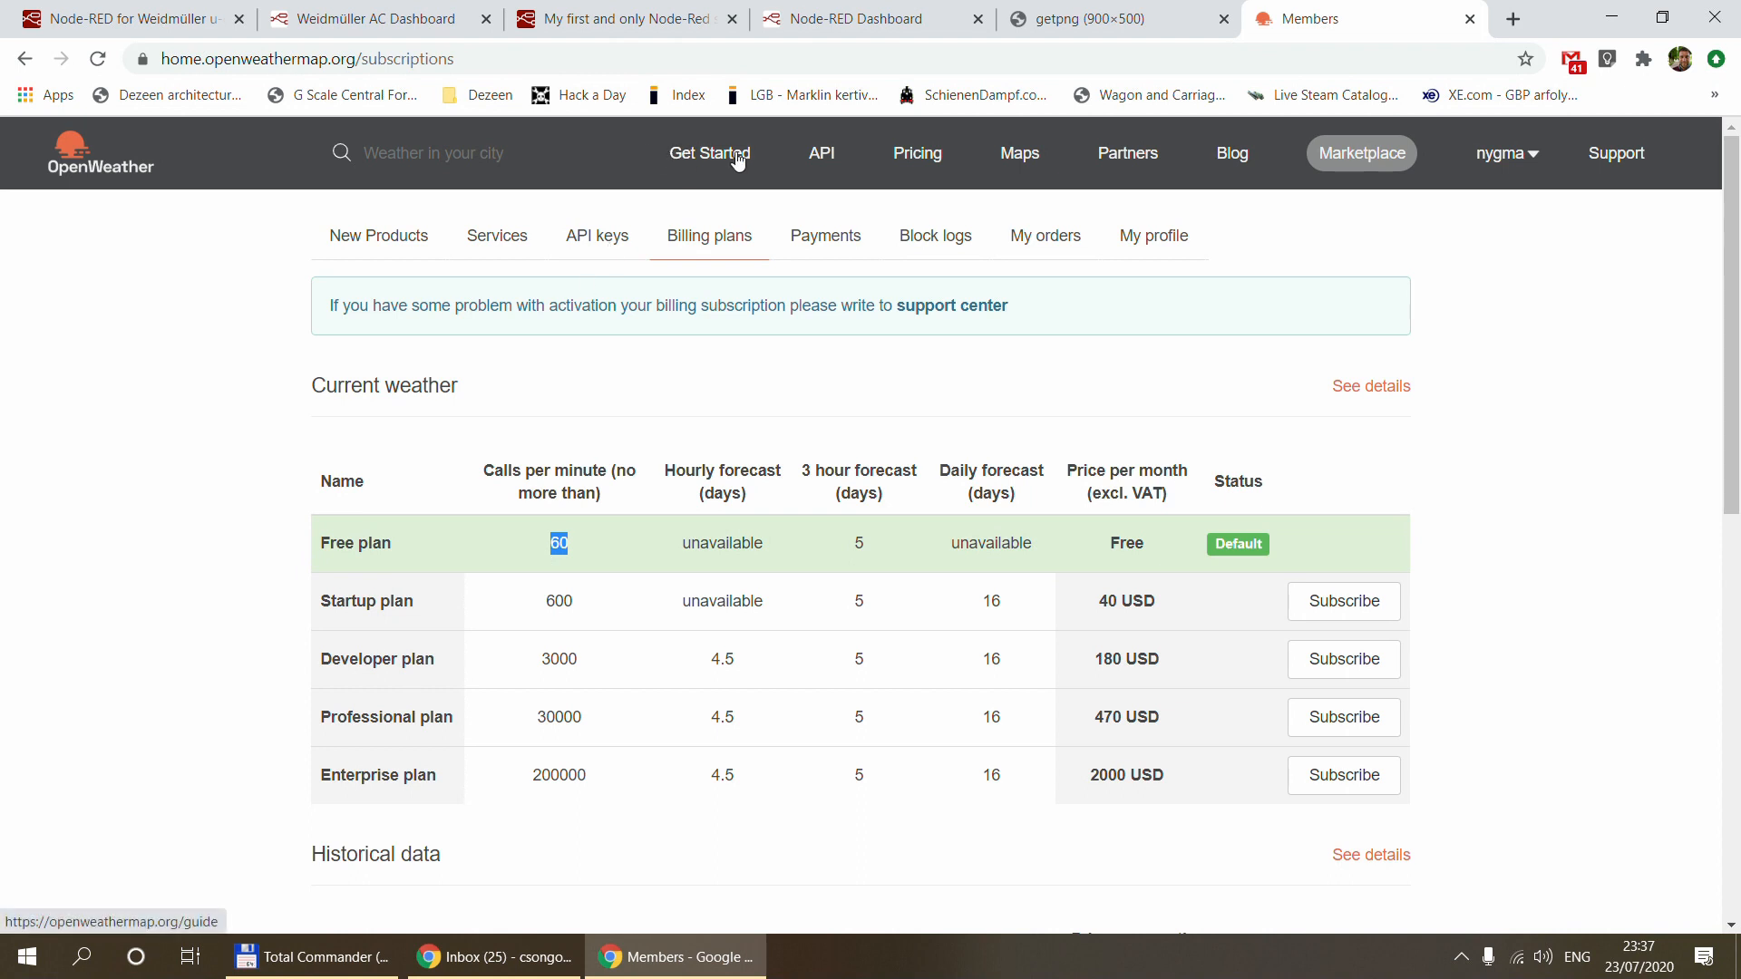
left_click(821, 158)
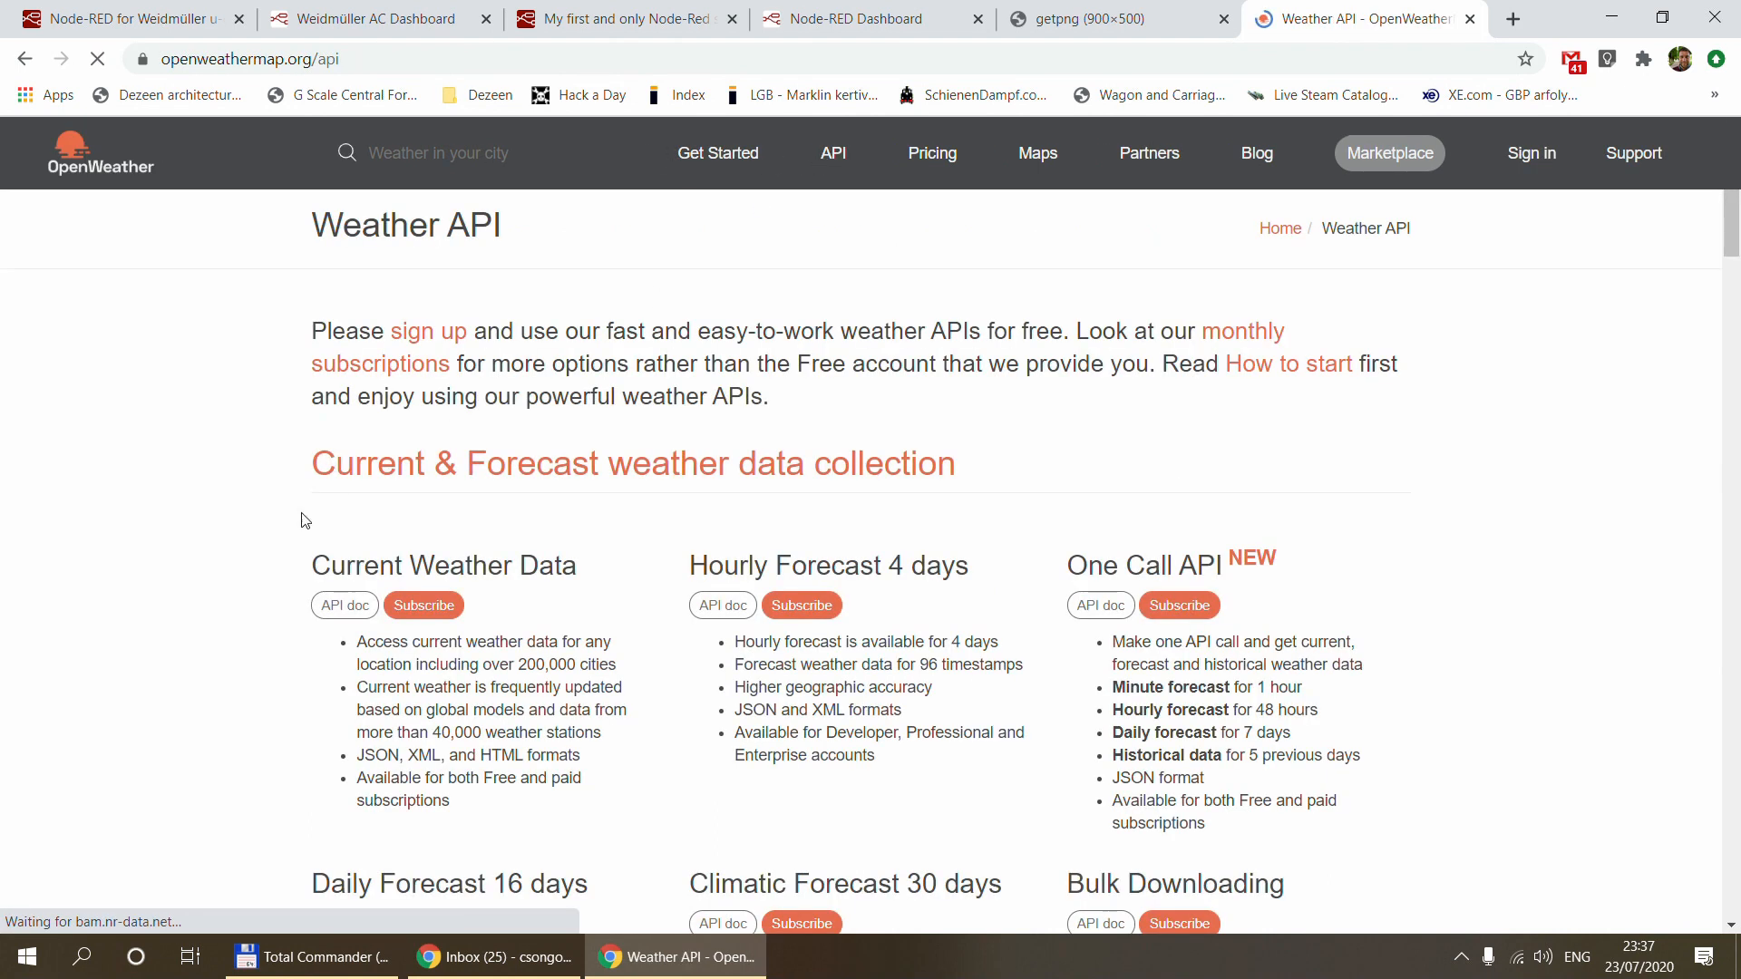
scroll(242, 563, "down", 1)
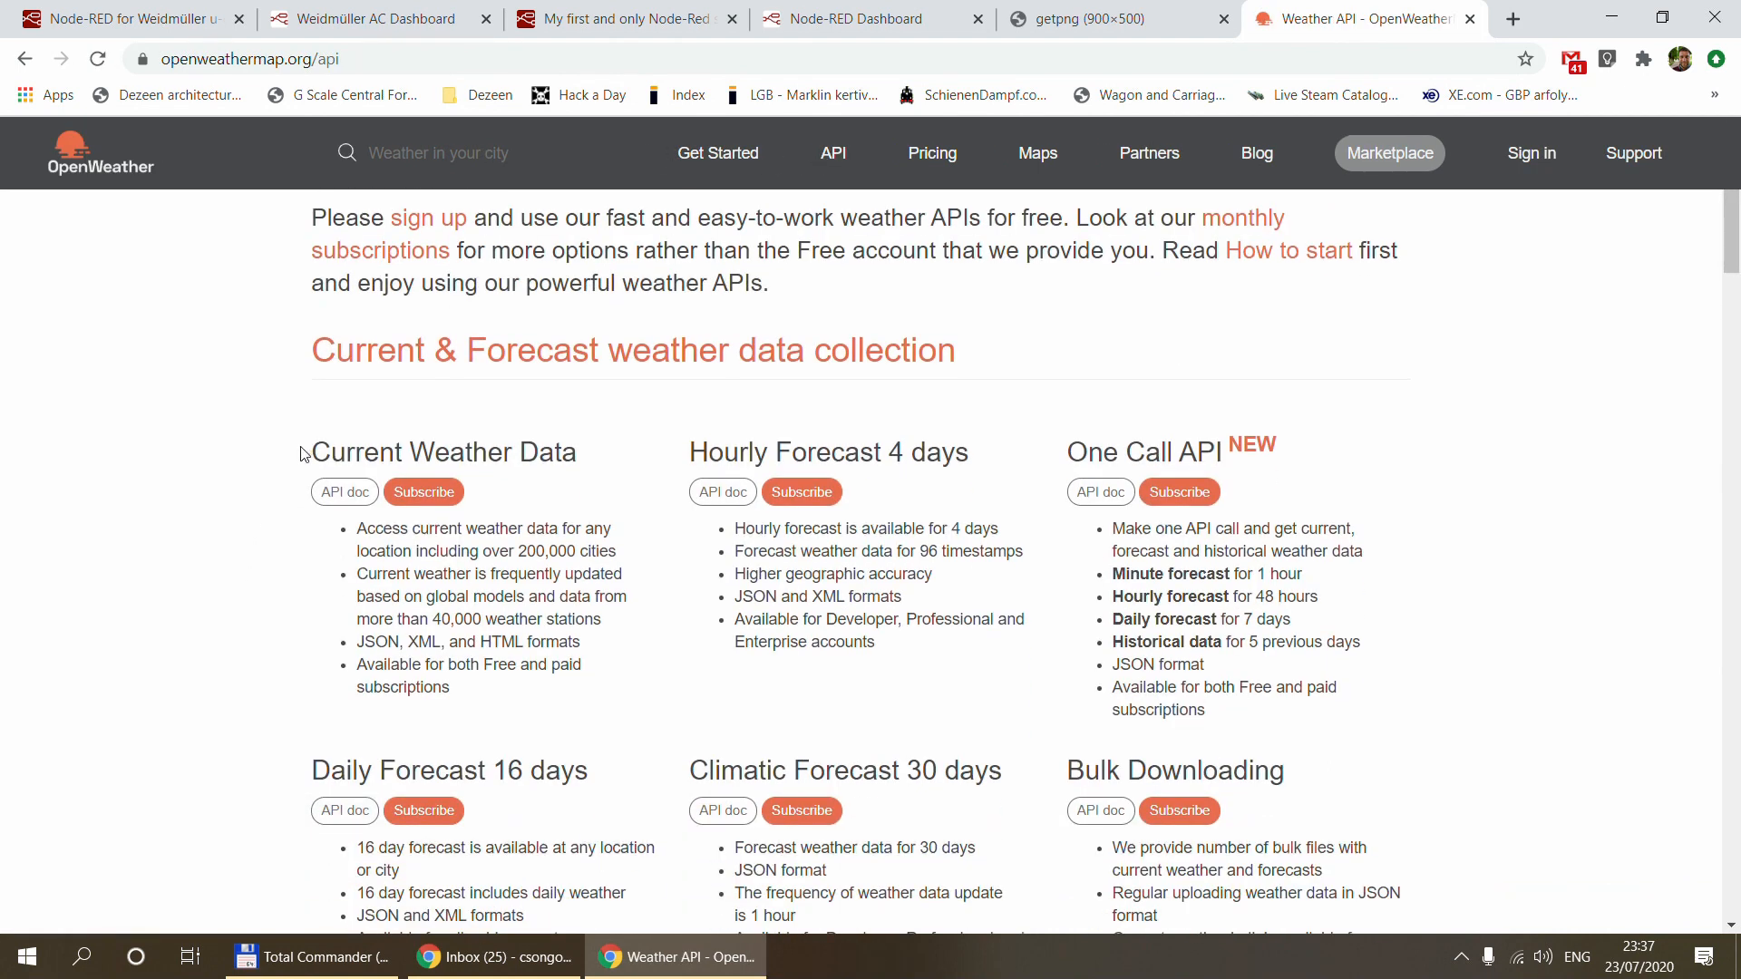
left_click_drag(306, 454, 575, 438)
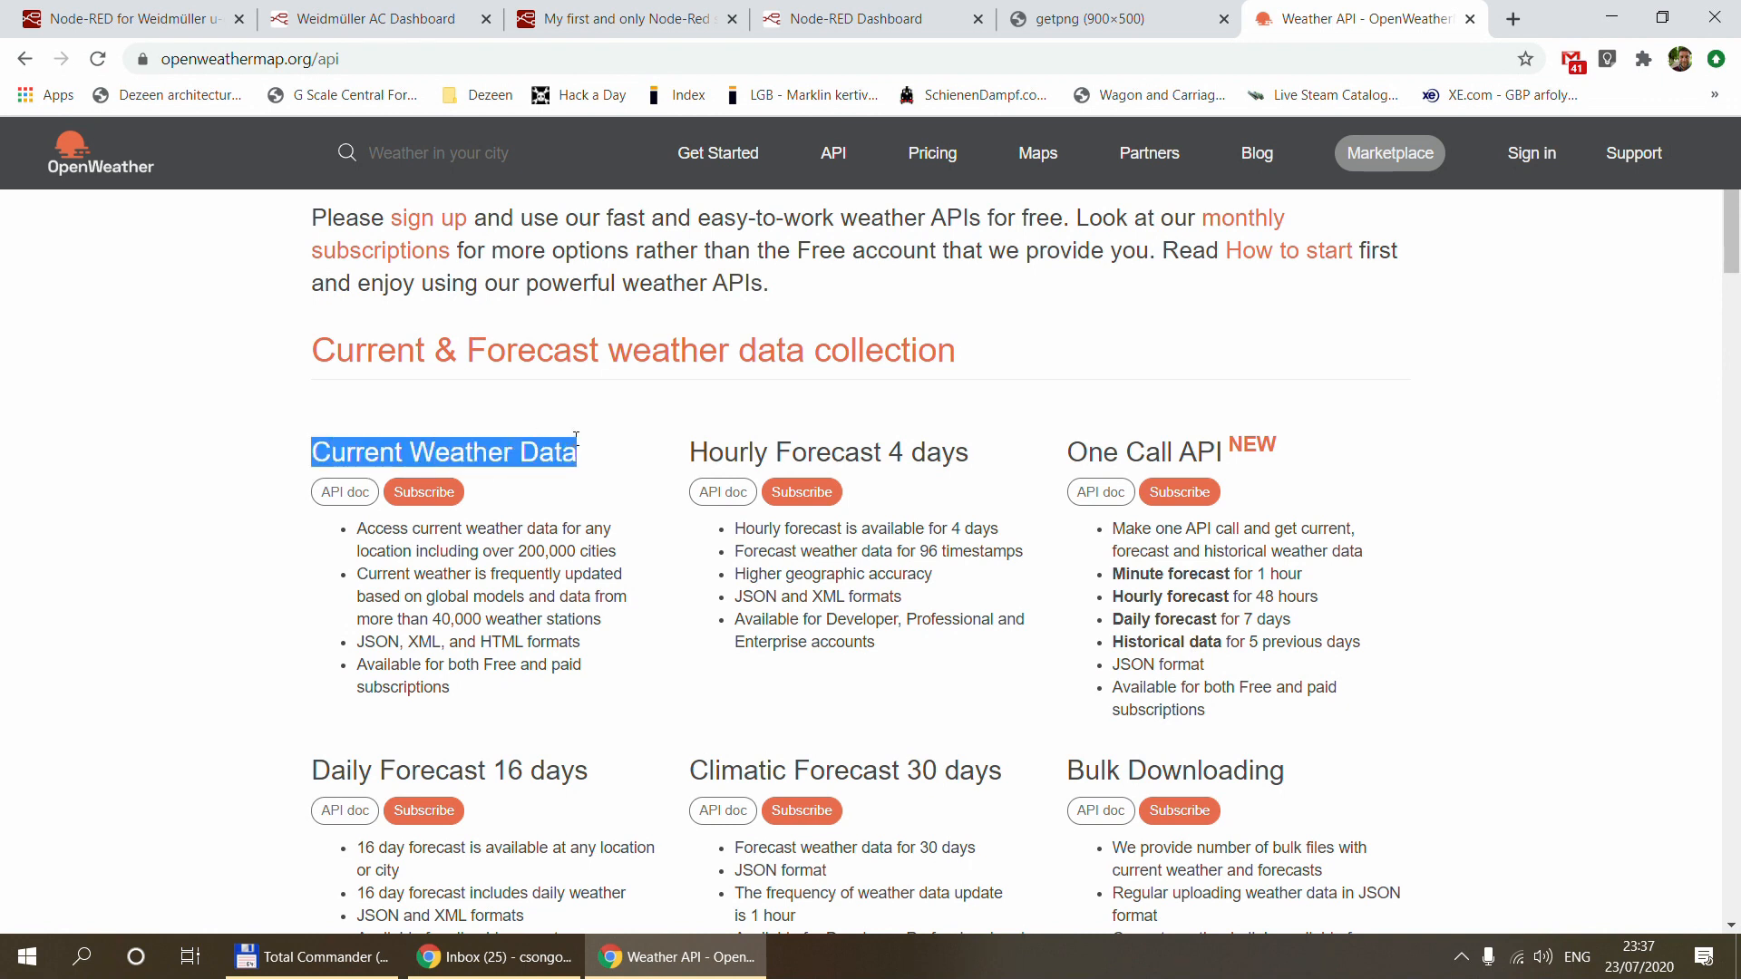
left_click(549, 452)
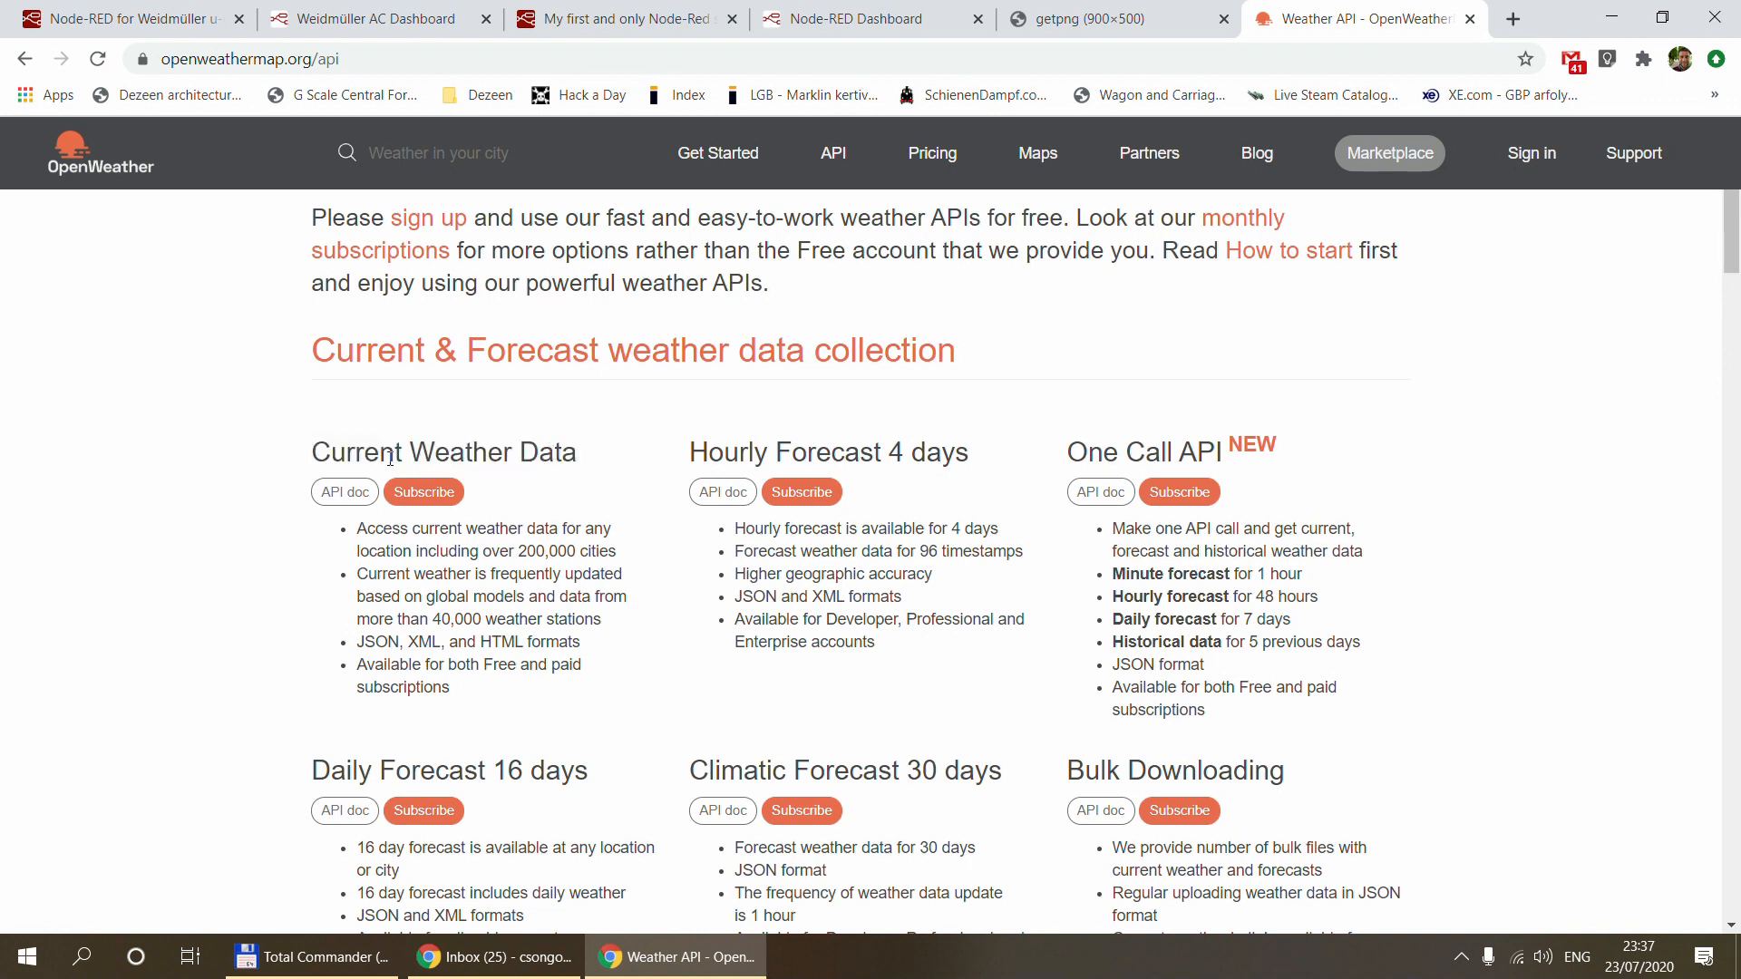
left_click(333, 498)
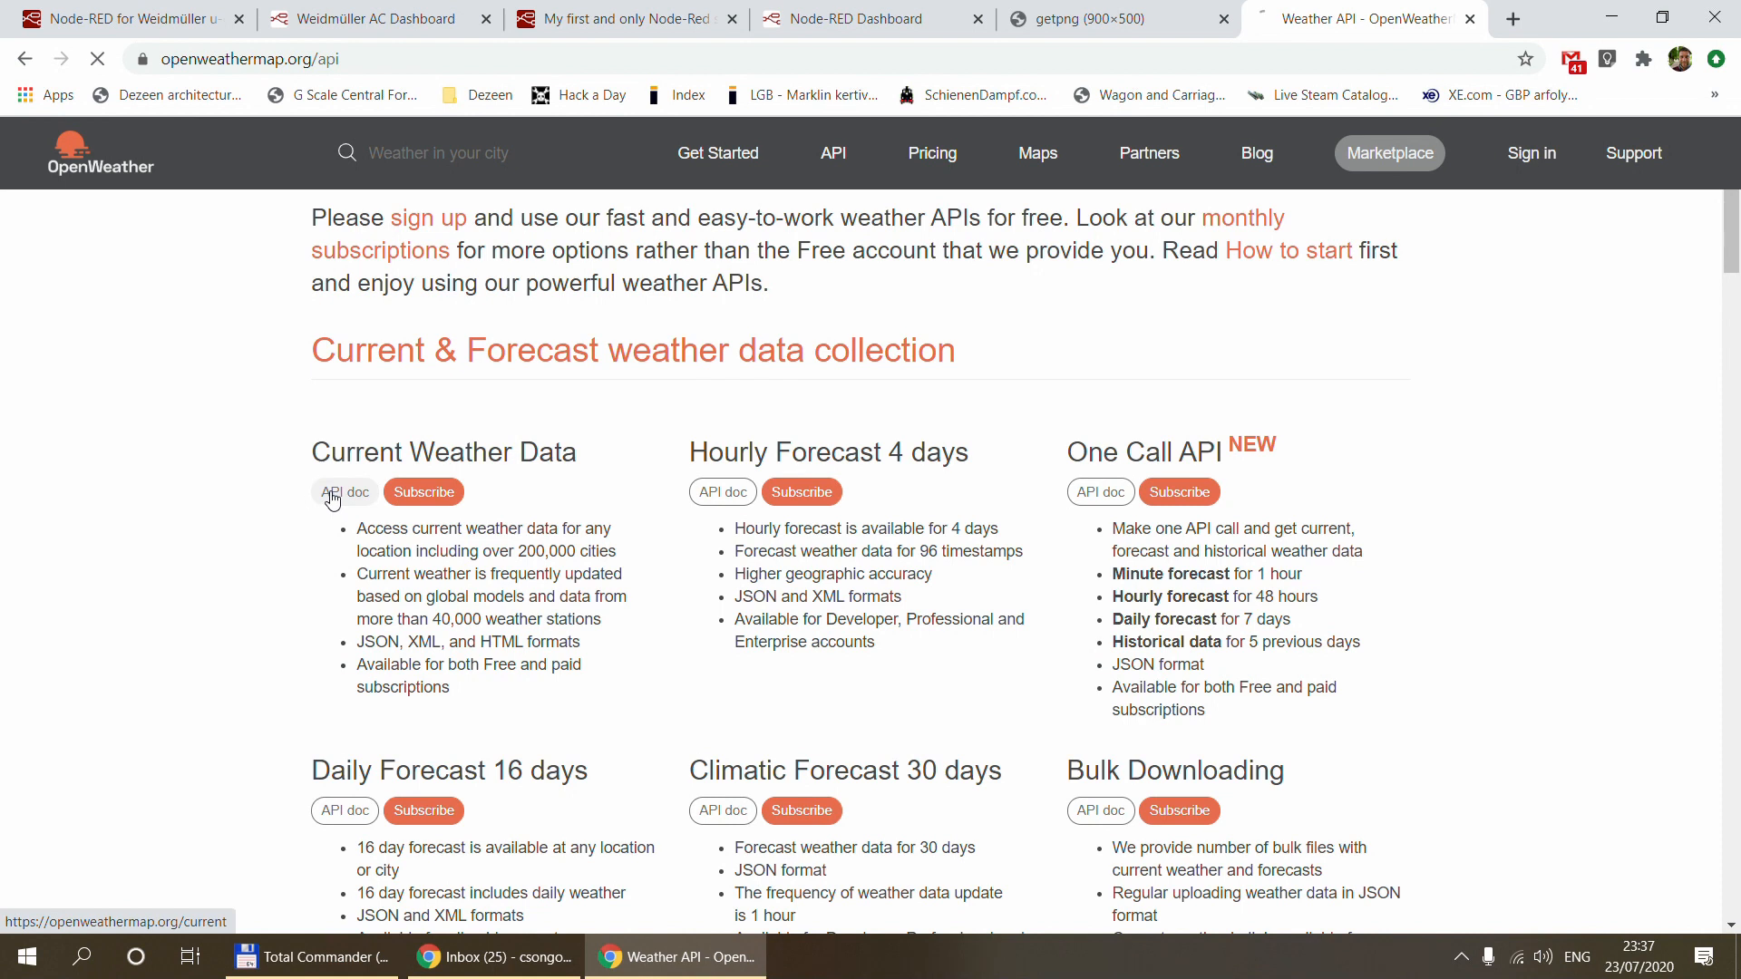
Examine the current weather API calls by city name, coordinates and ZIP code, together with their sample JSON responses
scroll(417, 512, "down", 5)
scroll(417, 512, "down", 3)
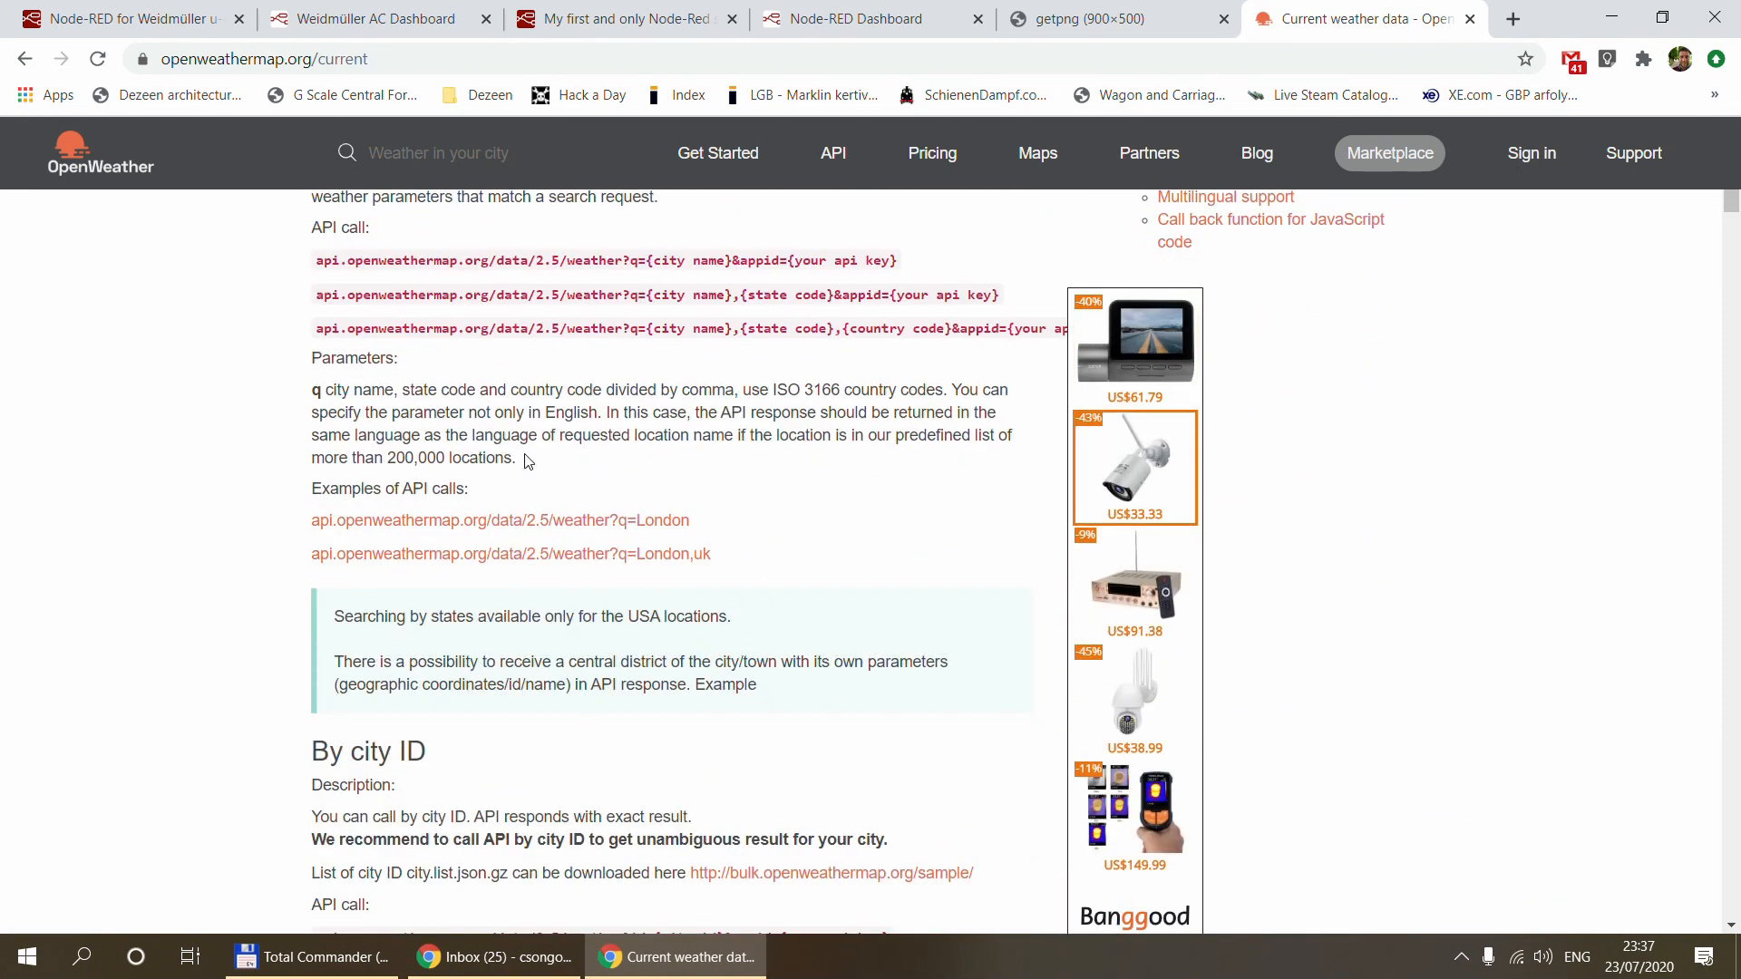
scroll(528, 461, "down", 7)
scroll(528, 462, "down", 4)
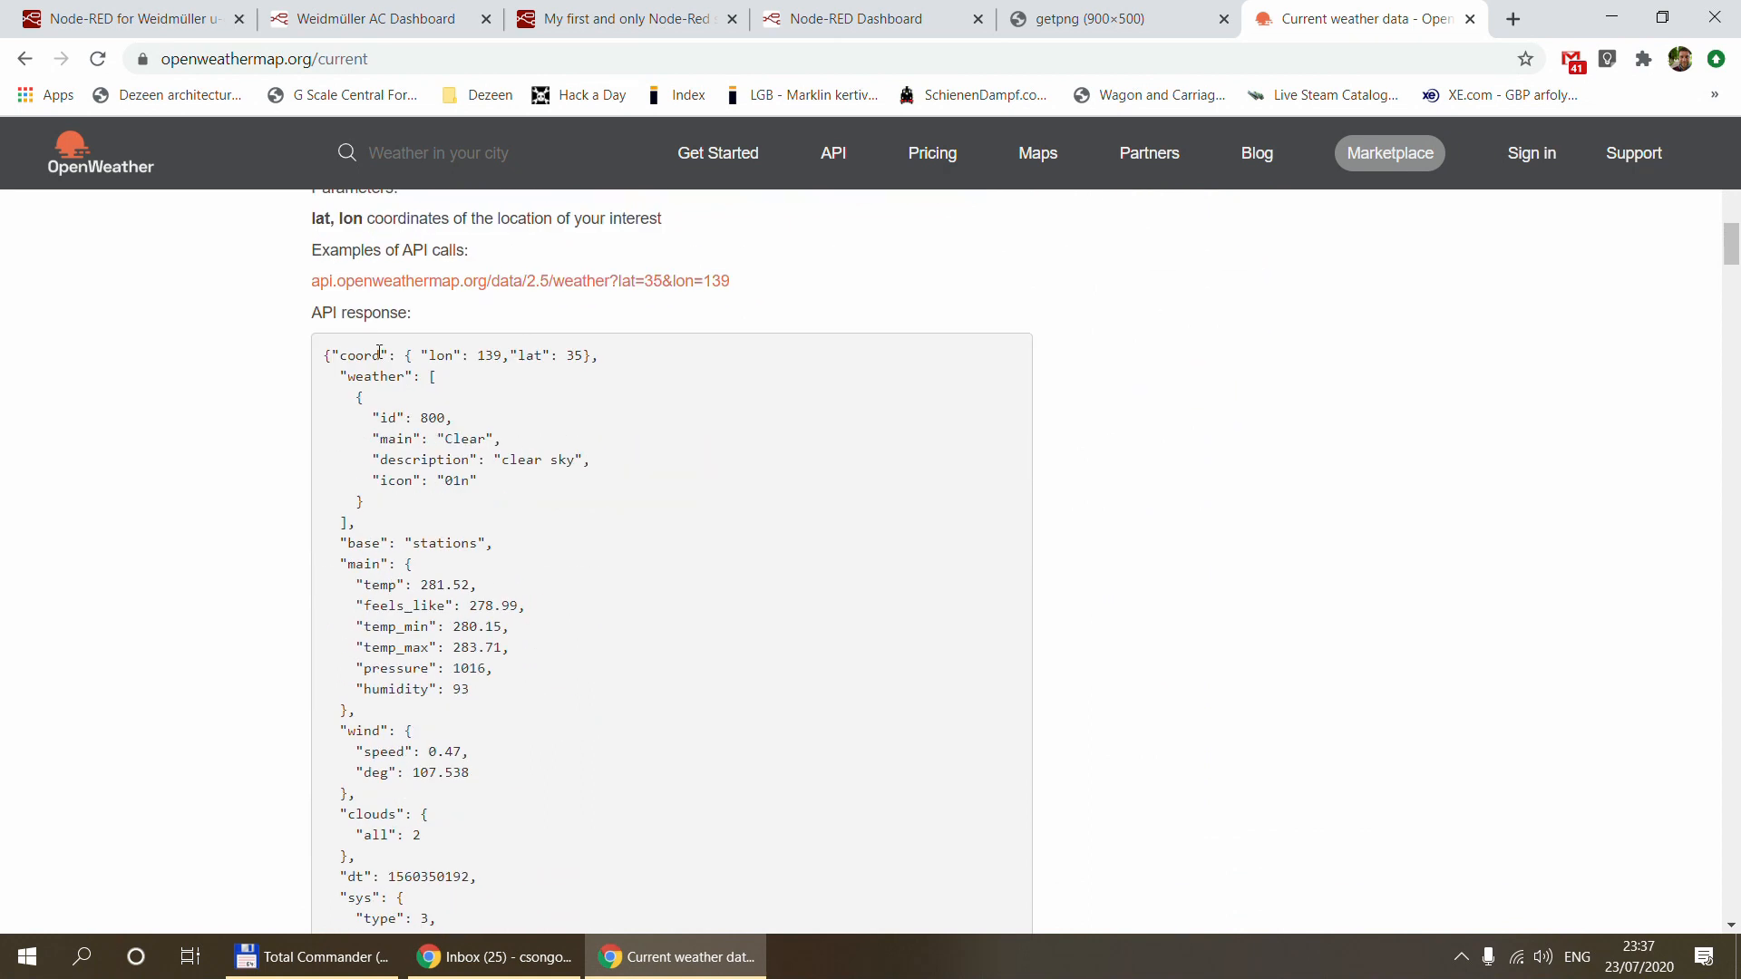
scroll(421, 476, "down", 7)
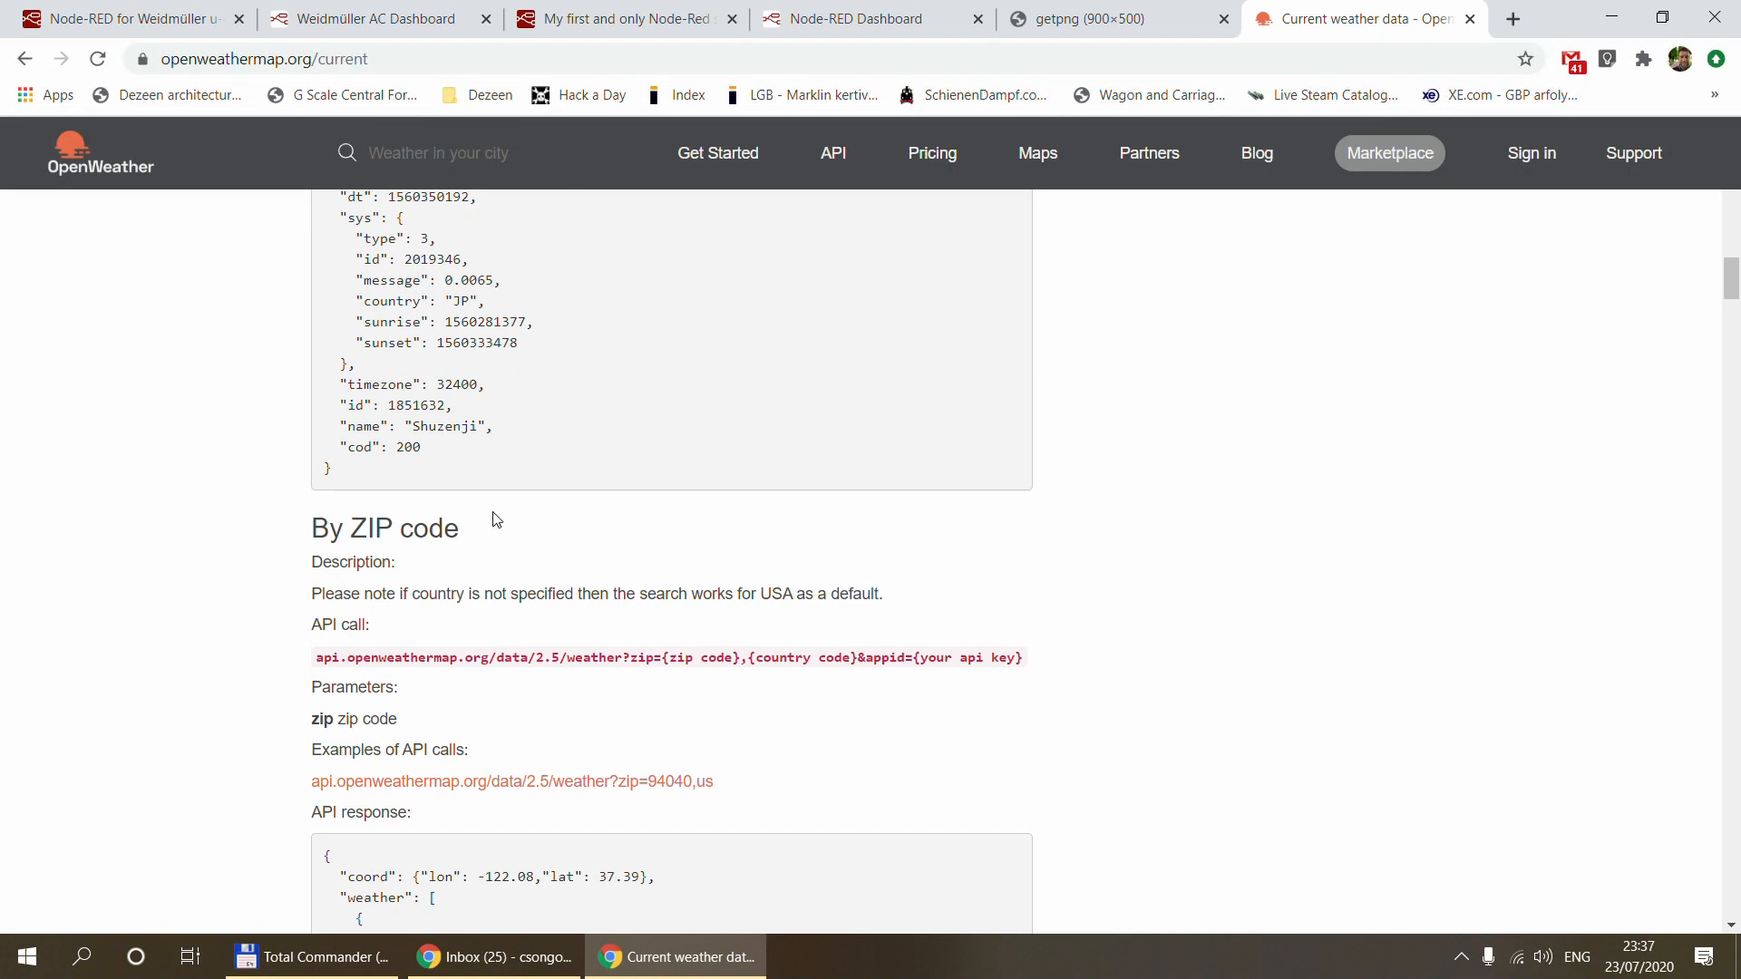
scroll(497, 518, "down", 7)
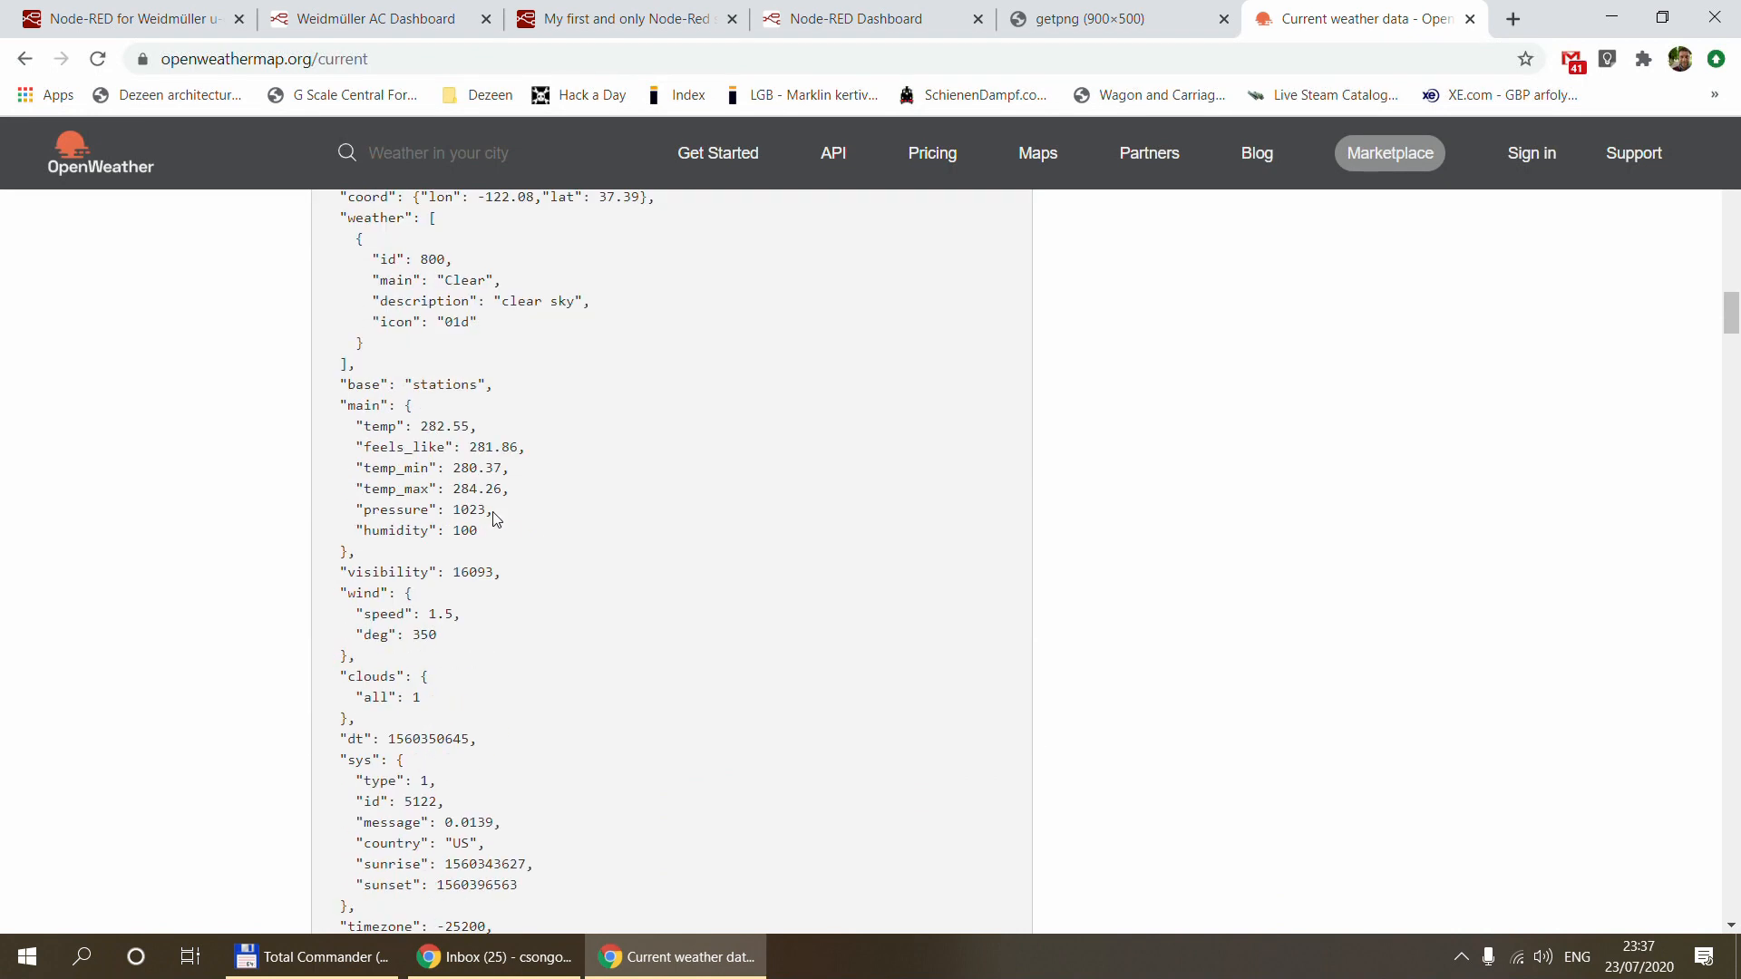
scroll(496, 518, "up", 20)
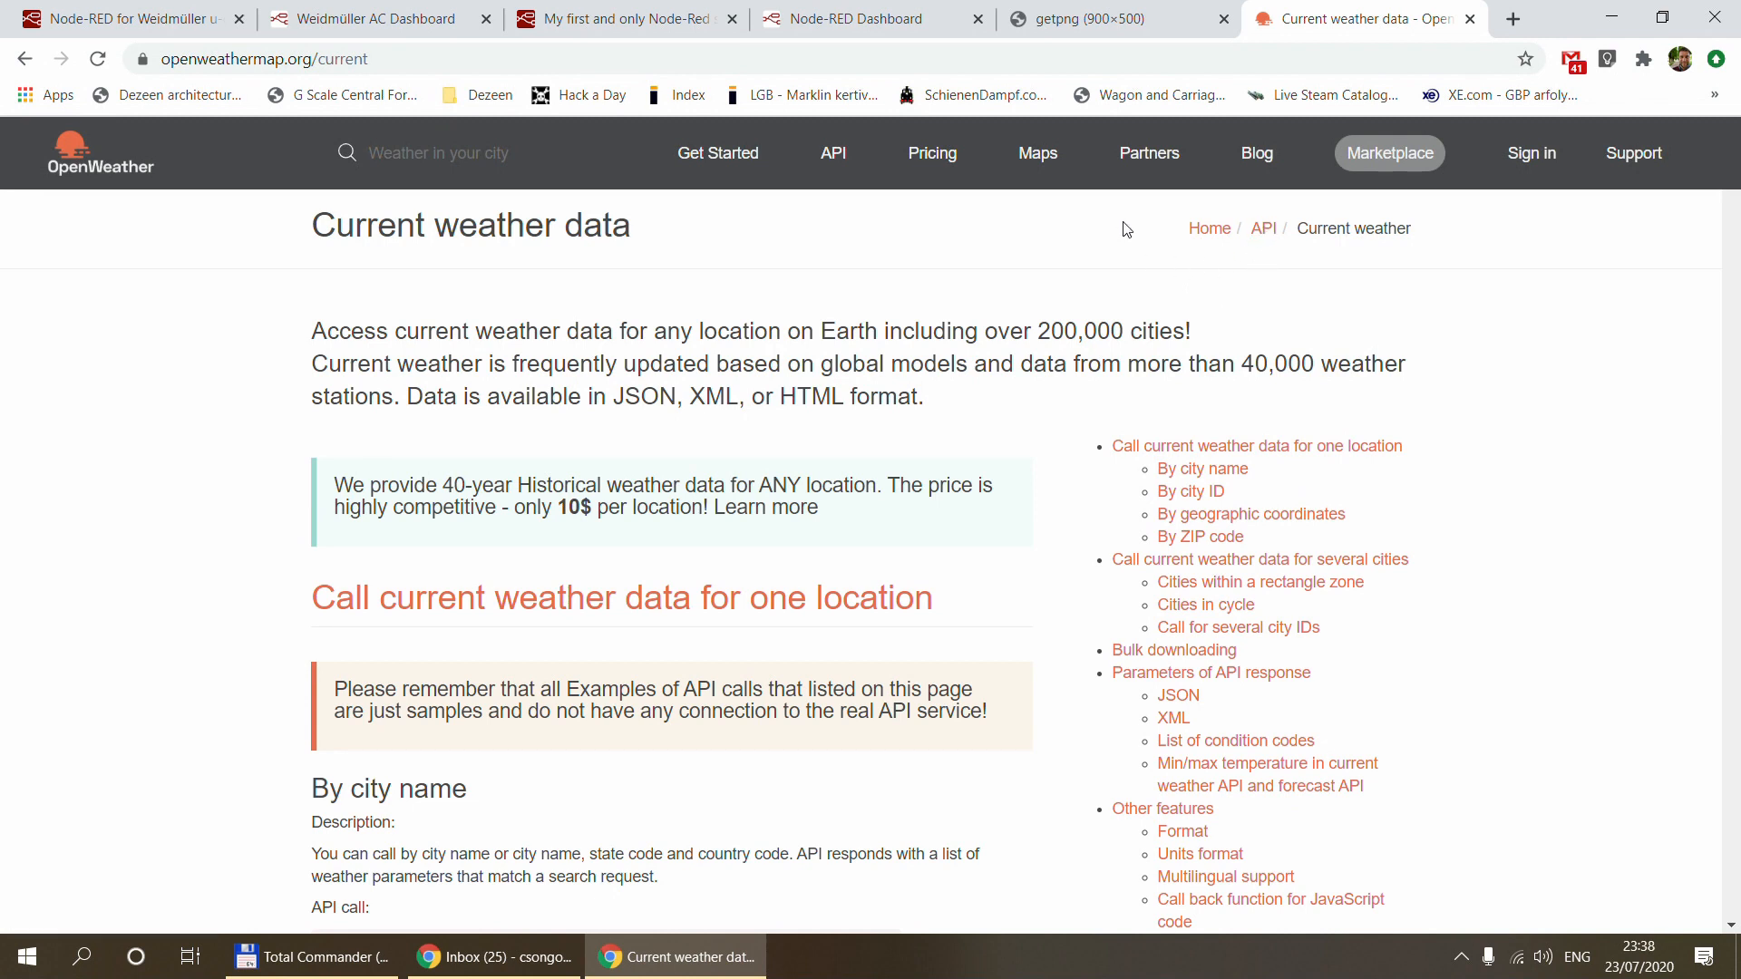
Return to the OpenWeather account pages and open the list of API keys
left_click(25, 58)
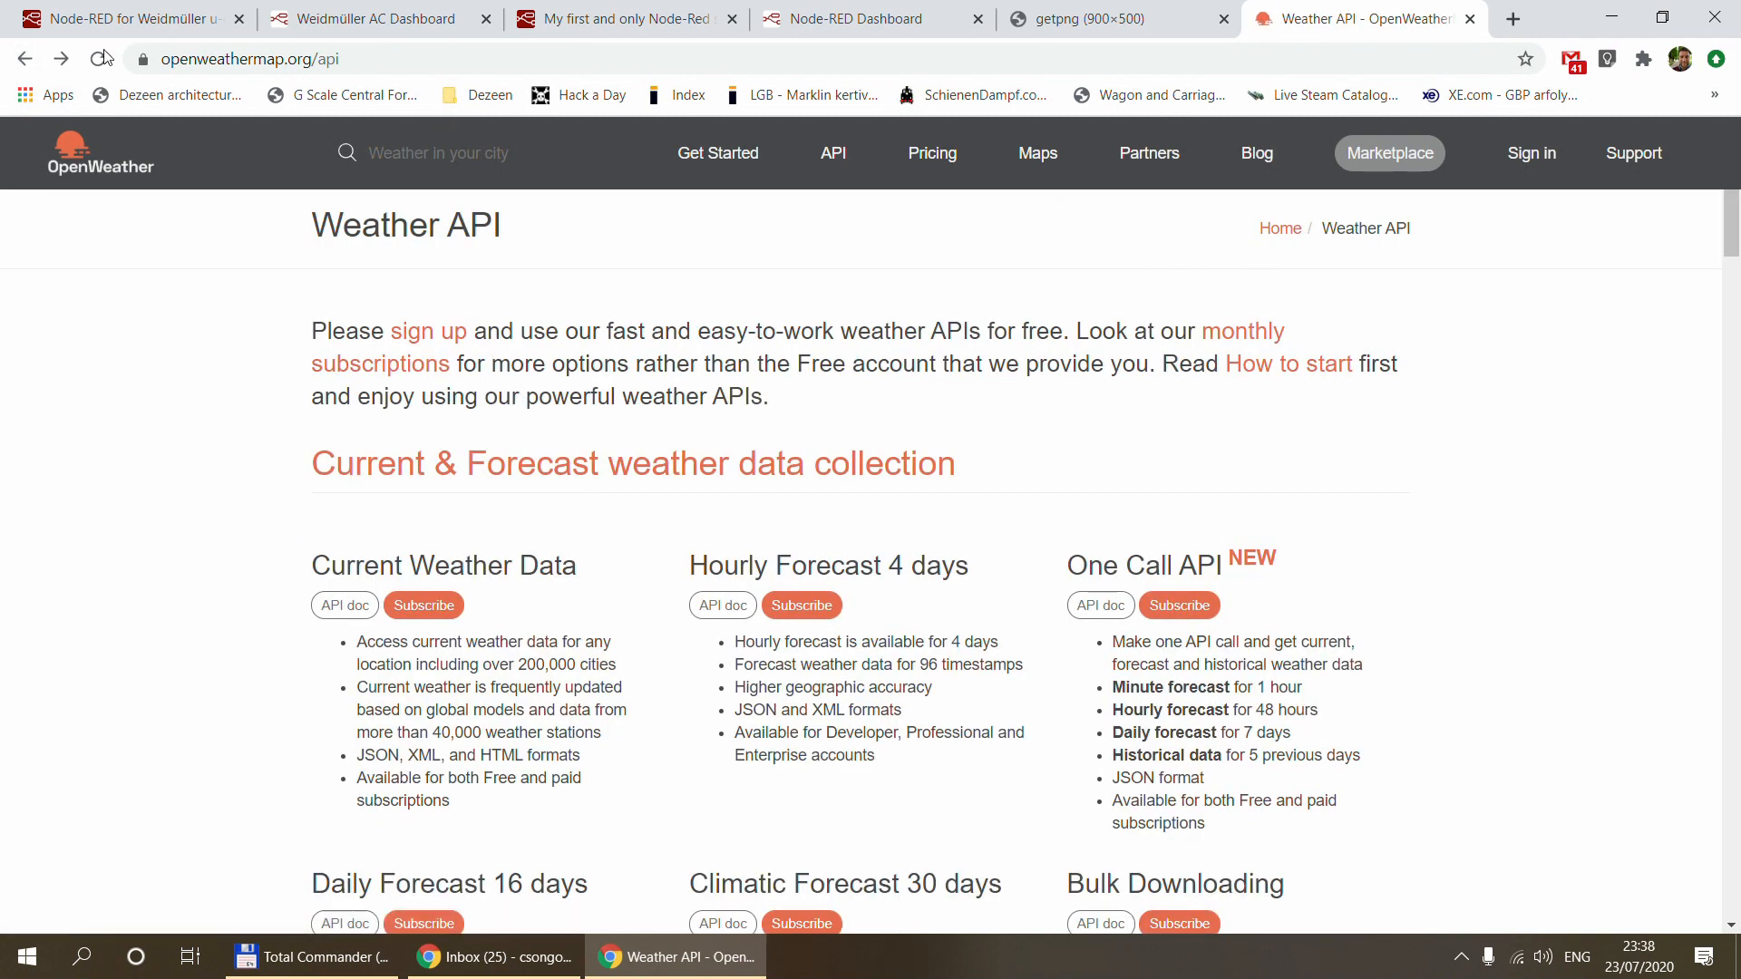
left_click(24, 58)
left_click(589, 238)
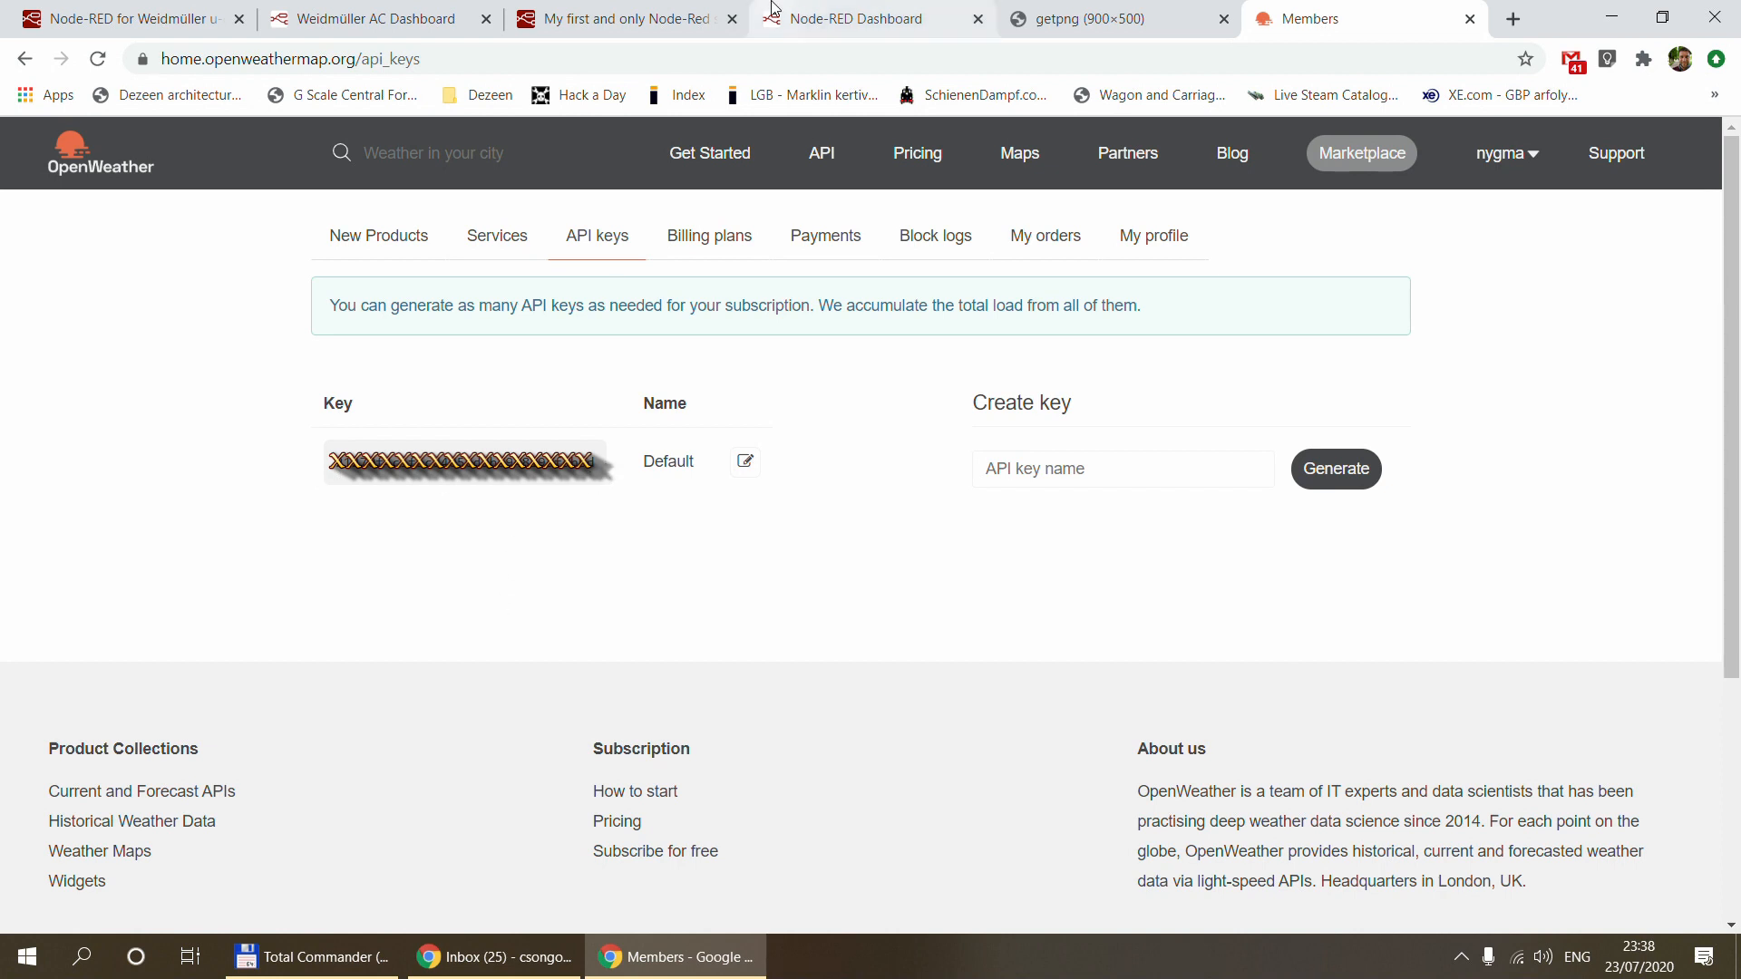
Switch to the Node-RED flow editor, inspect the Weather API section's timestamp inject node and open the OpenWeatherMap API node's settings
left_click(136, 18)
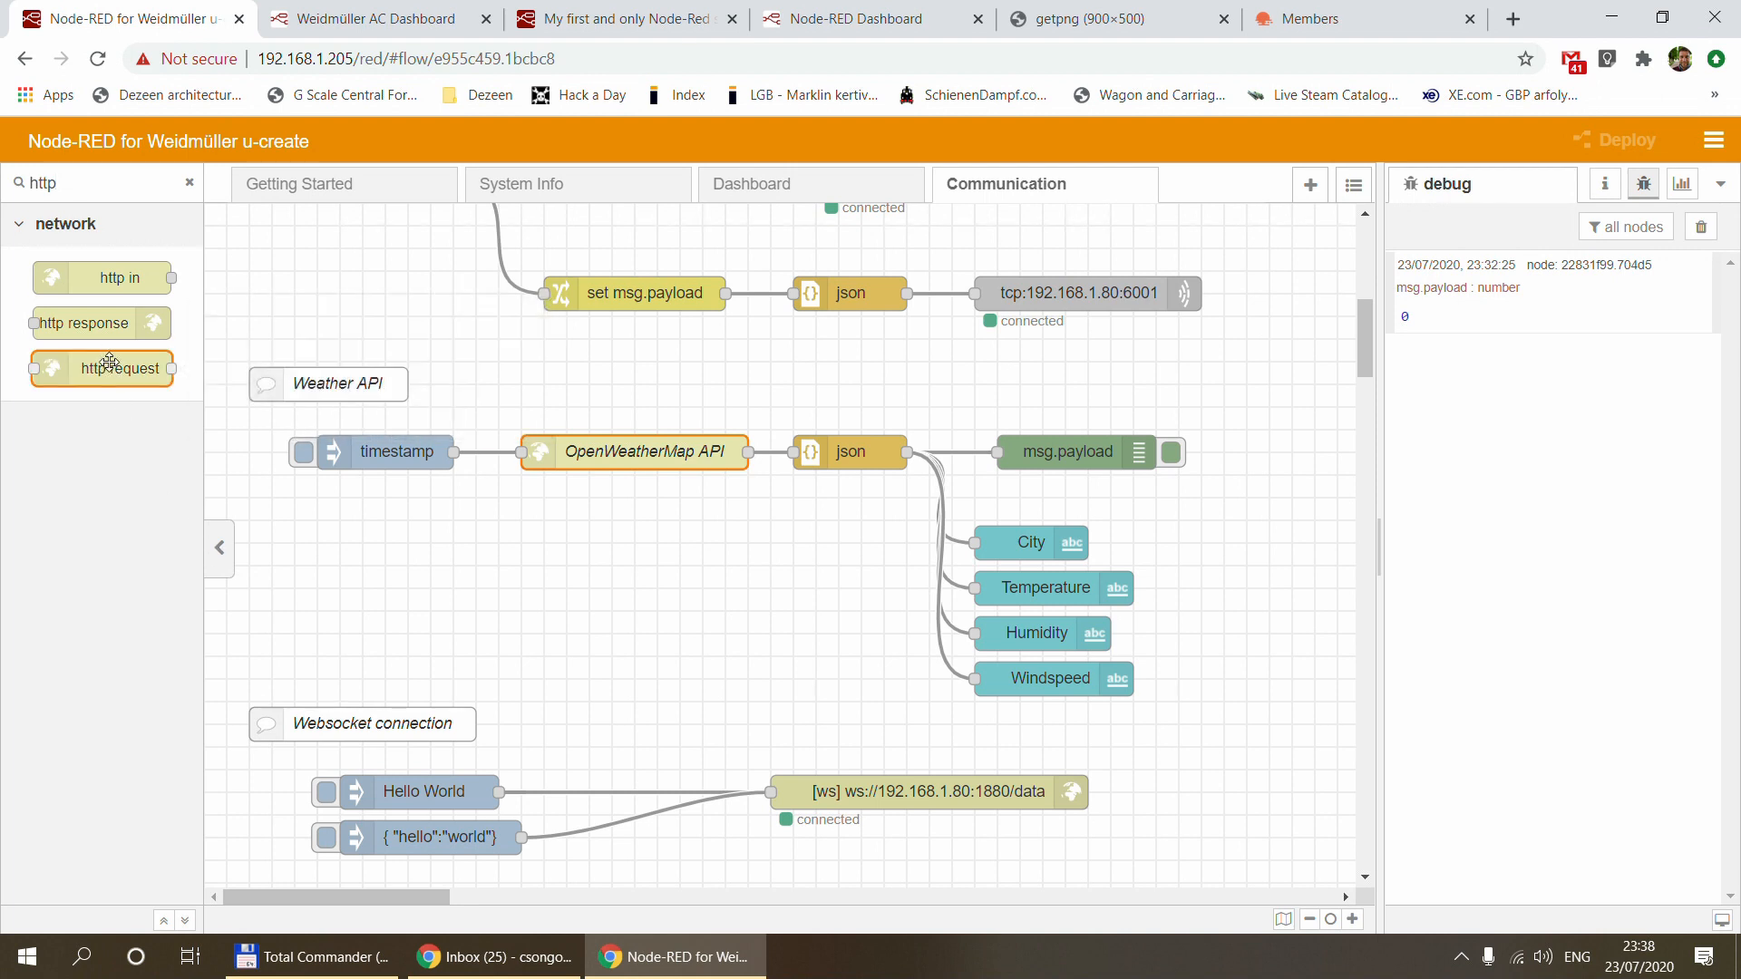
double_click(371, 455)
left_click(1206, 235)
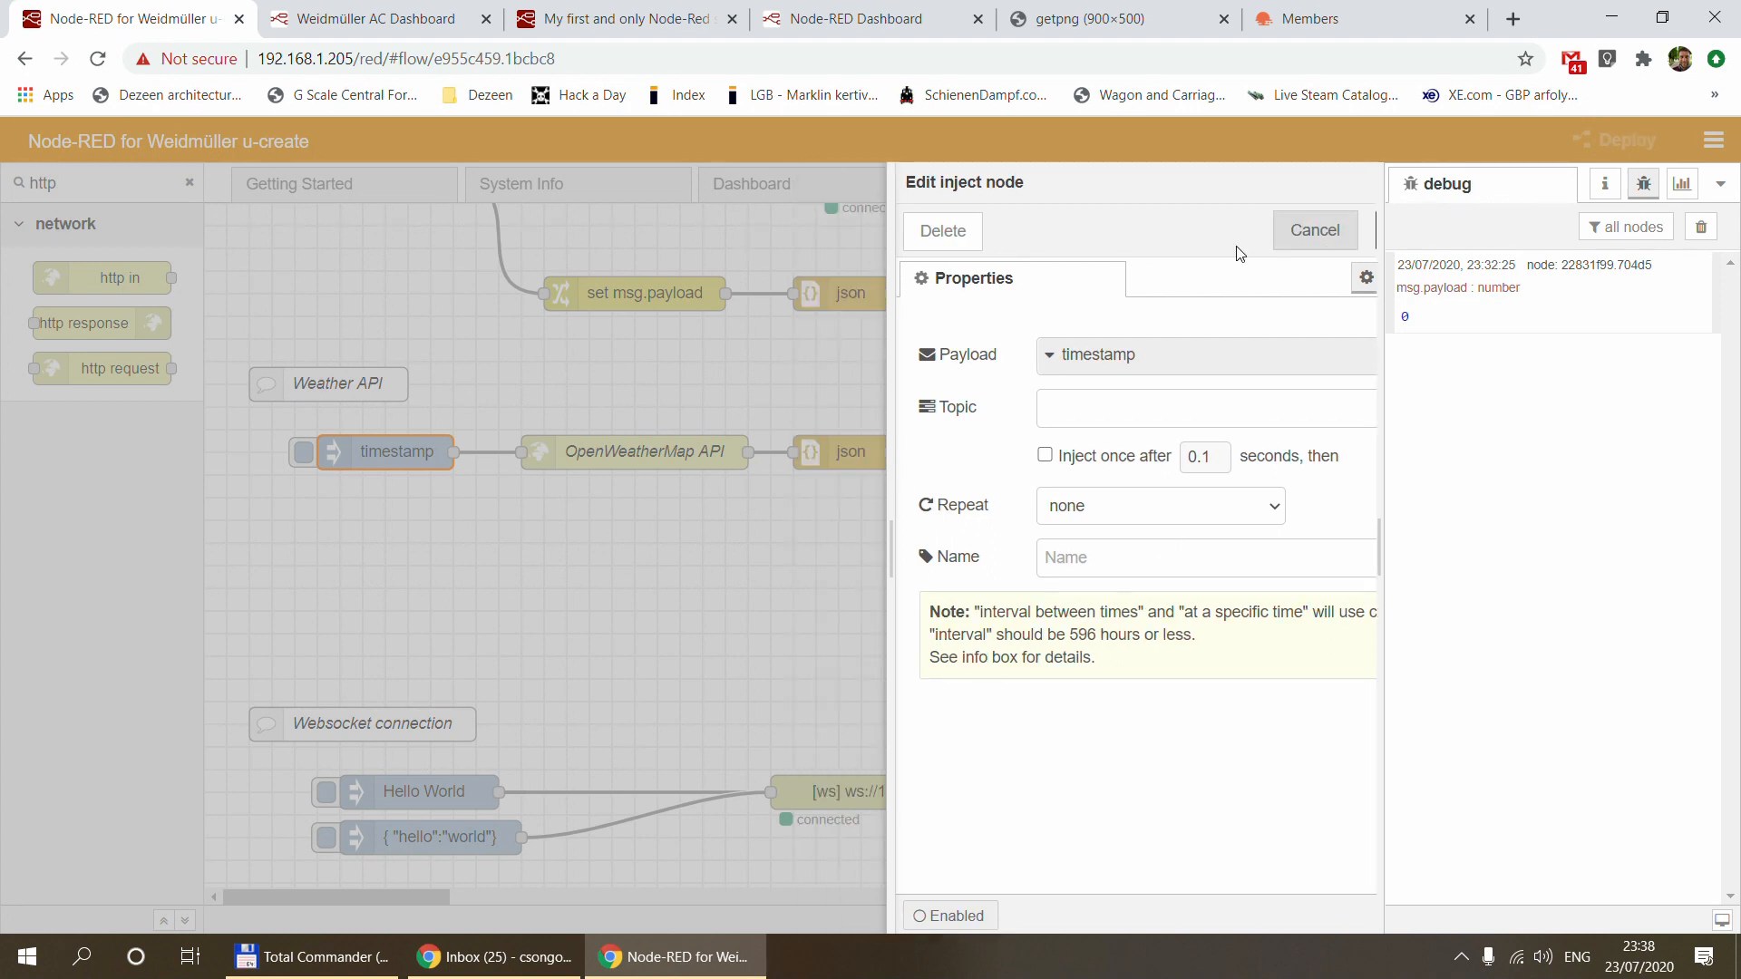
left_click(613, 458)
double_click(613, 458)
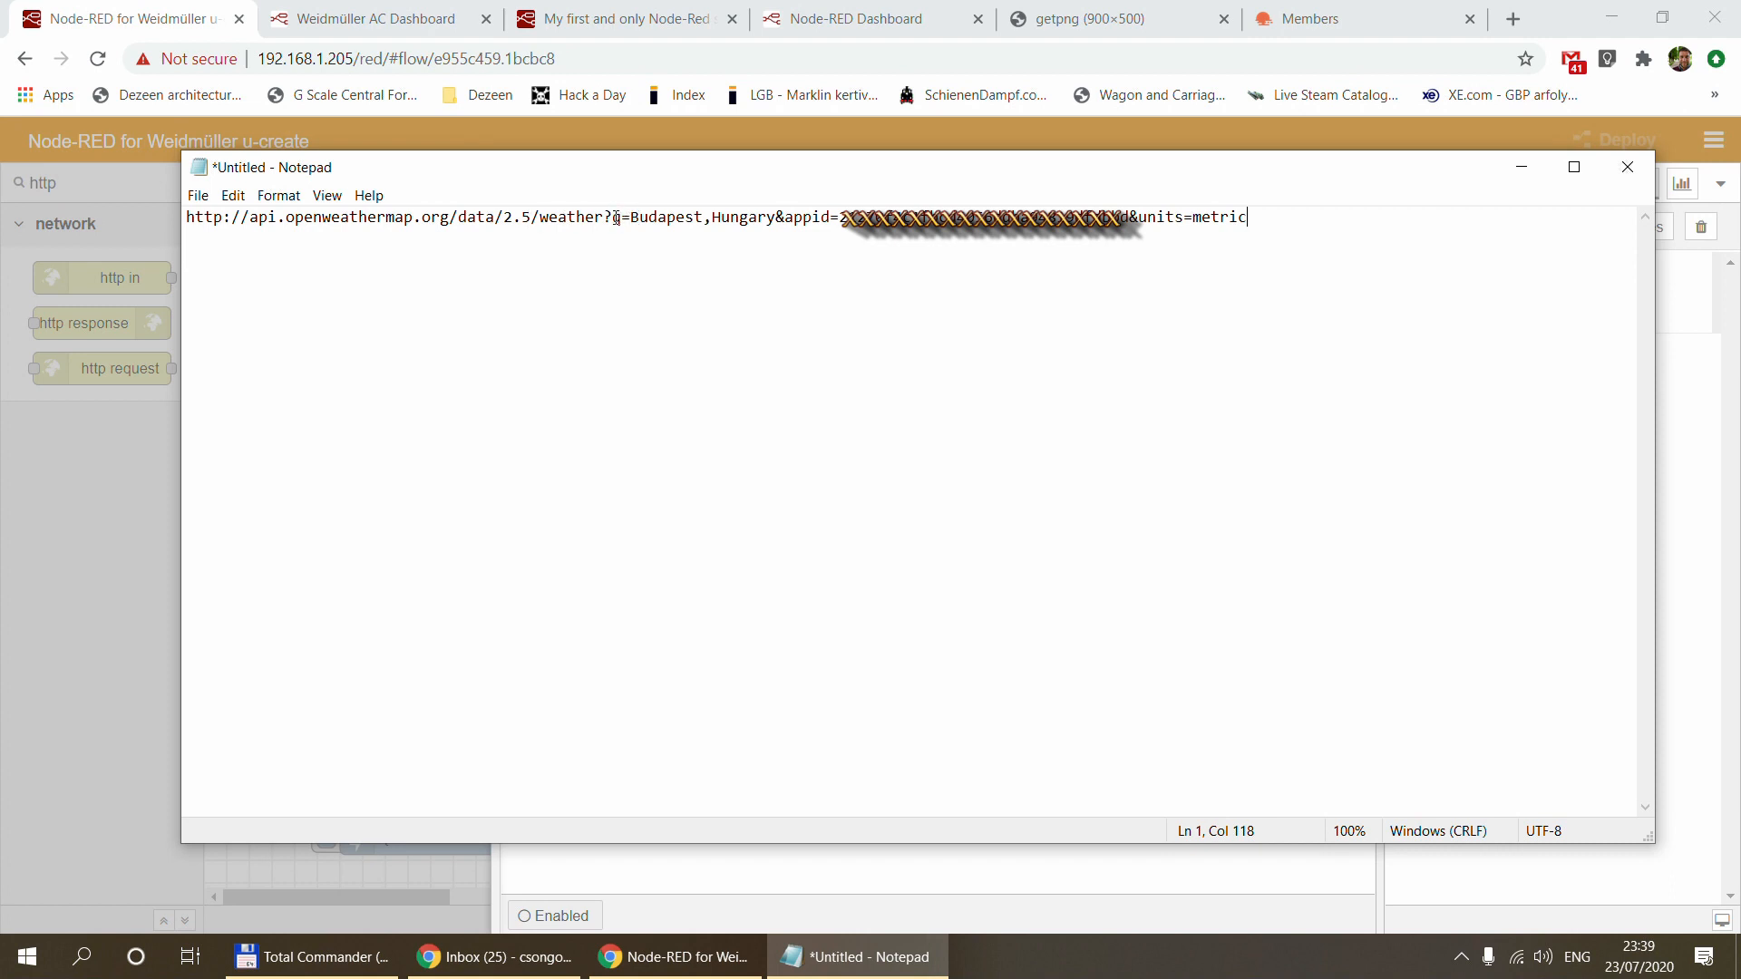
Examine the city query, appid and metric units parameters of the weather request URL in Notepad
left_click_drag(630, 217, 778, 219)
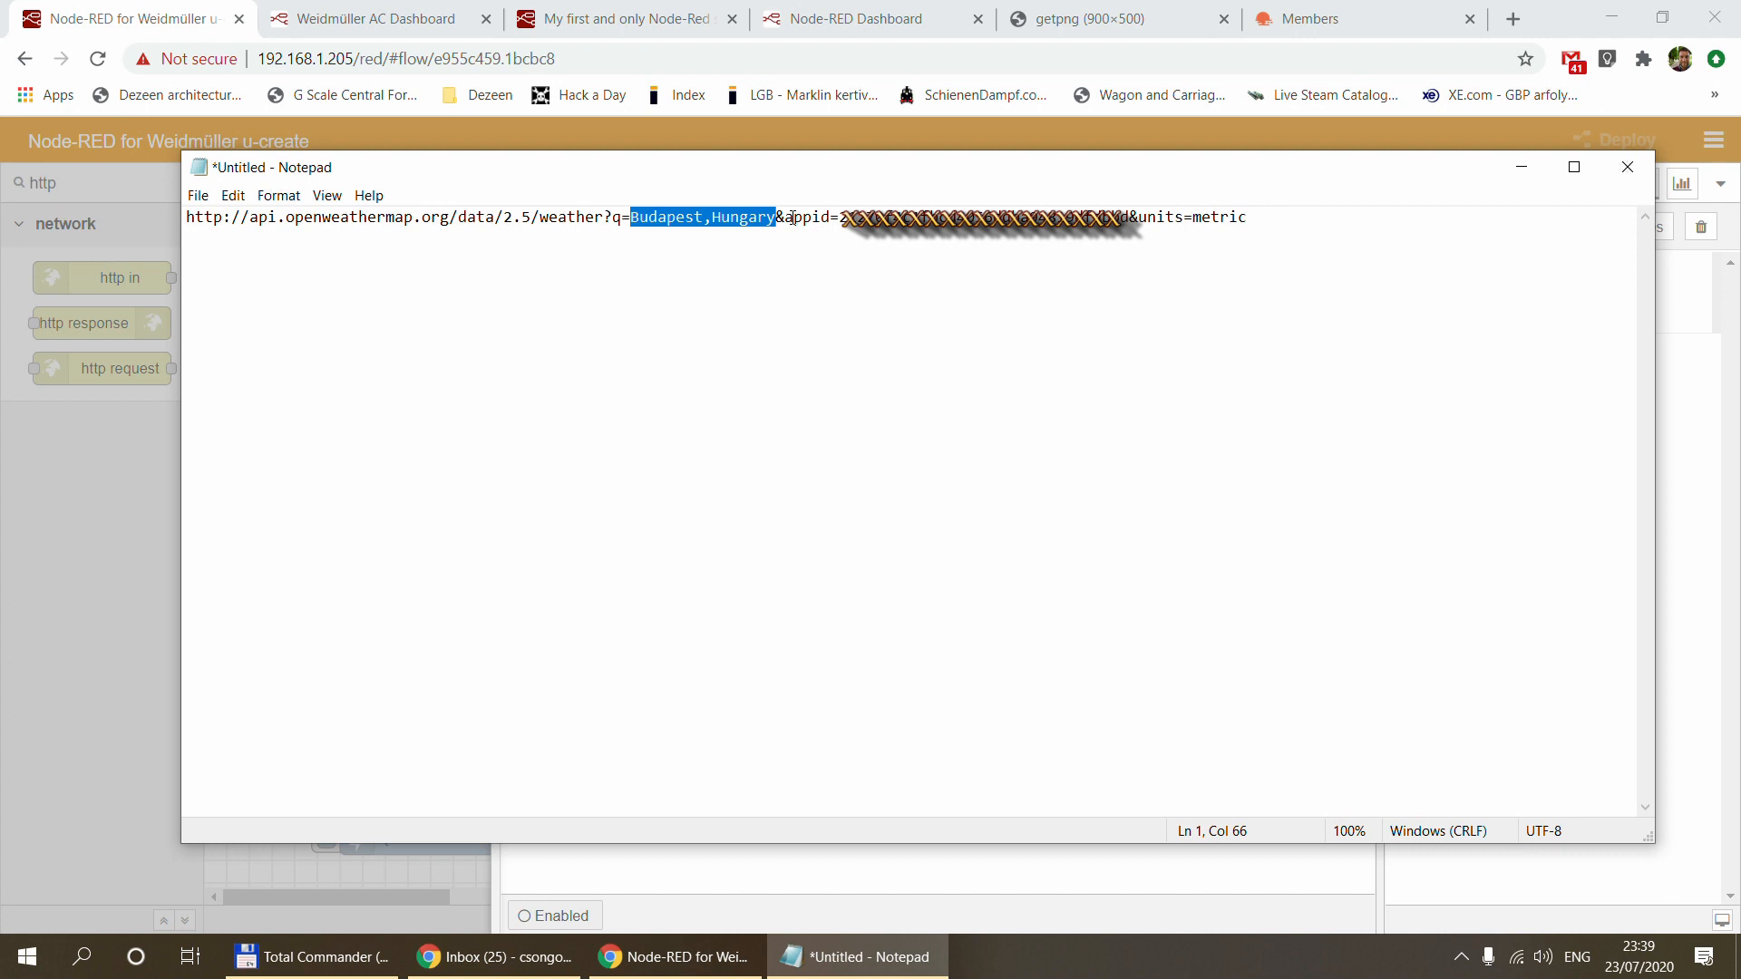
left_click_drag(839, 218, 1129, 227)
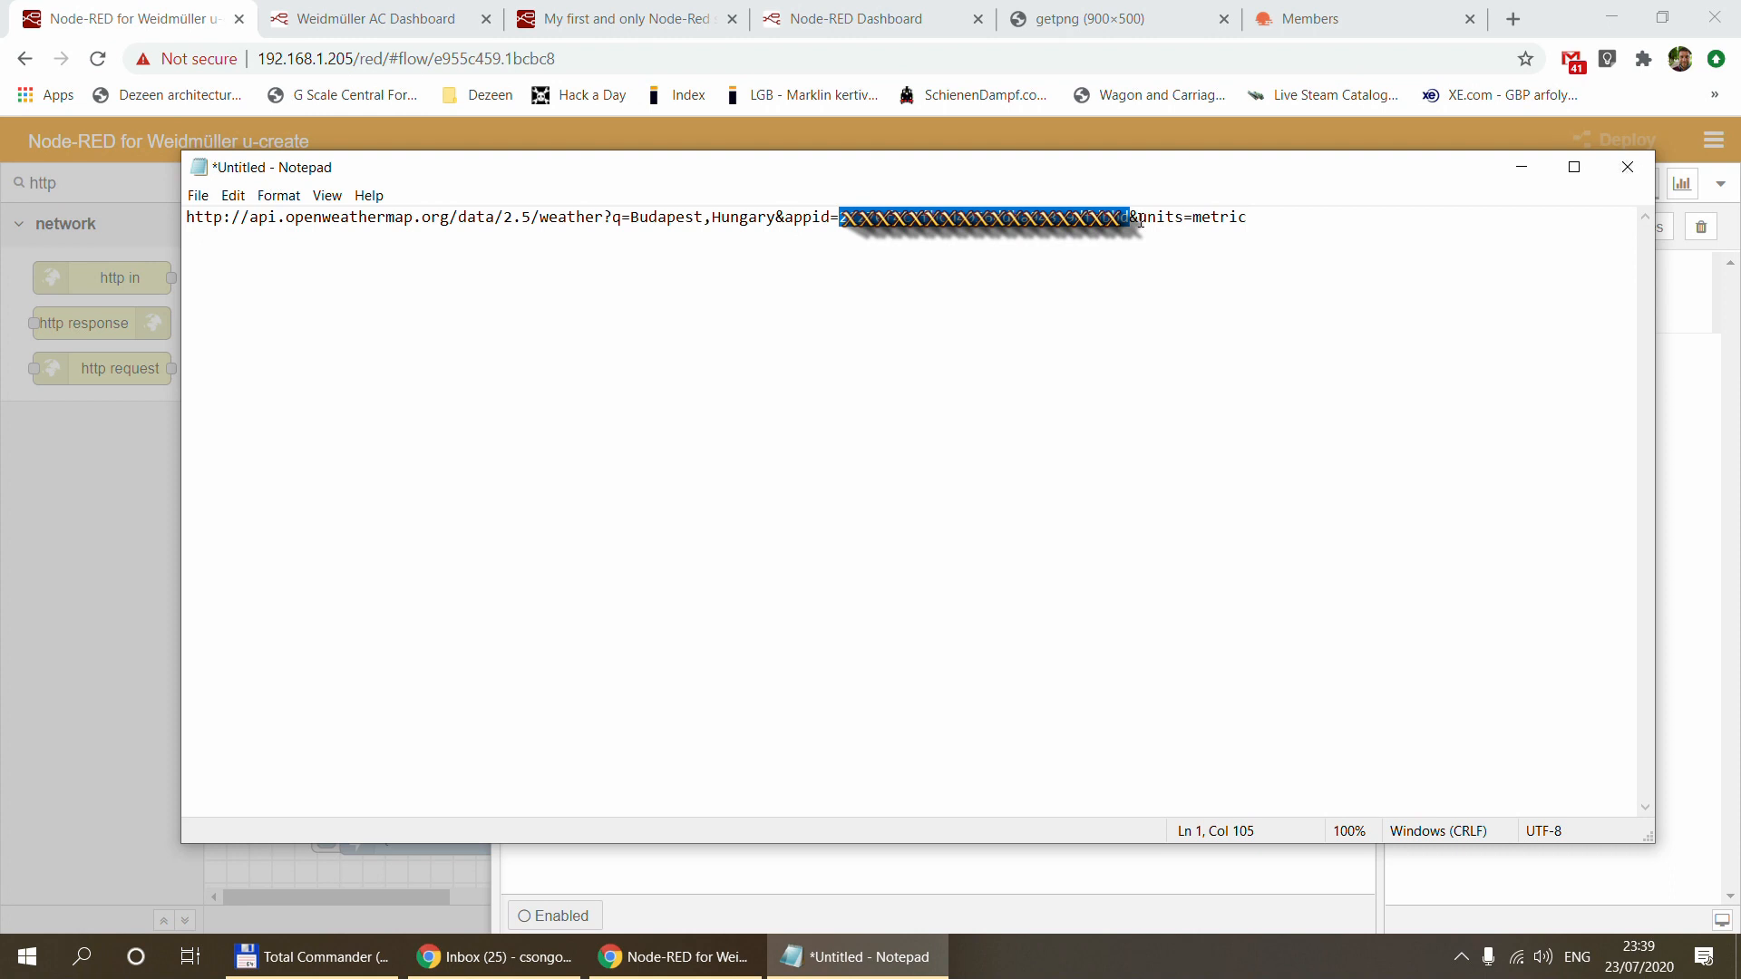
left_click_drag(1140, 219, 1250, 214)
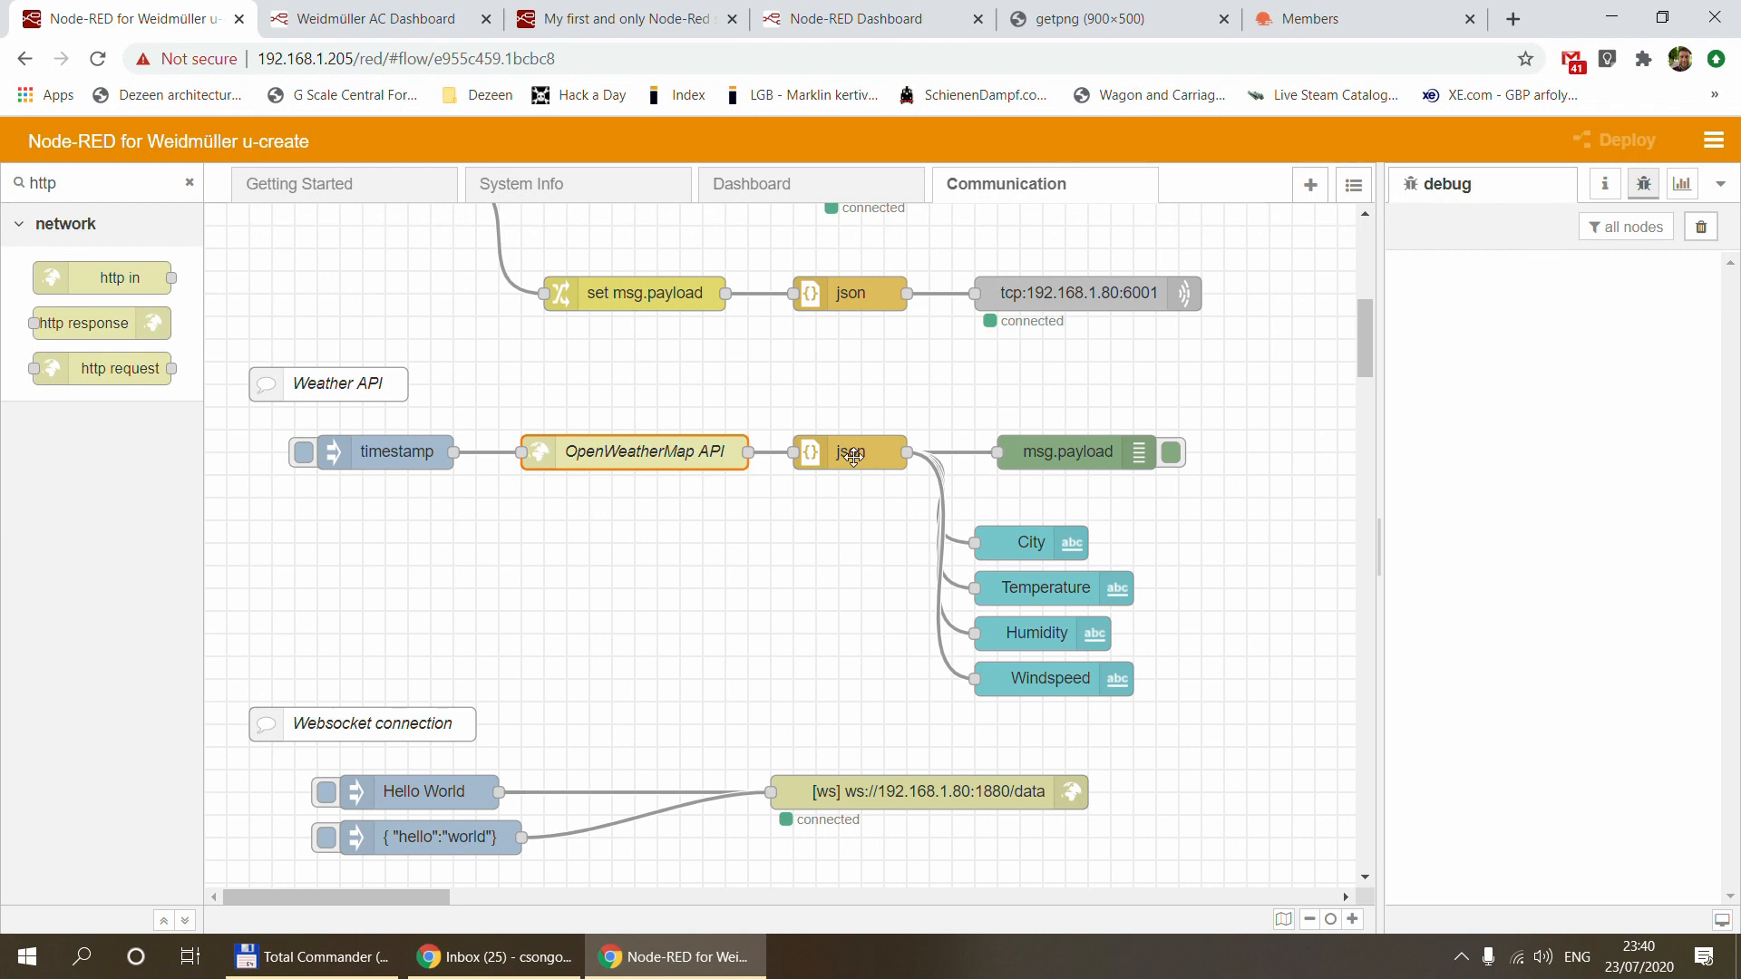
Trigger the OpenWeatherMap request and expand the weather, main, wind and clouds objects in its debug message
left_click(305, 452)
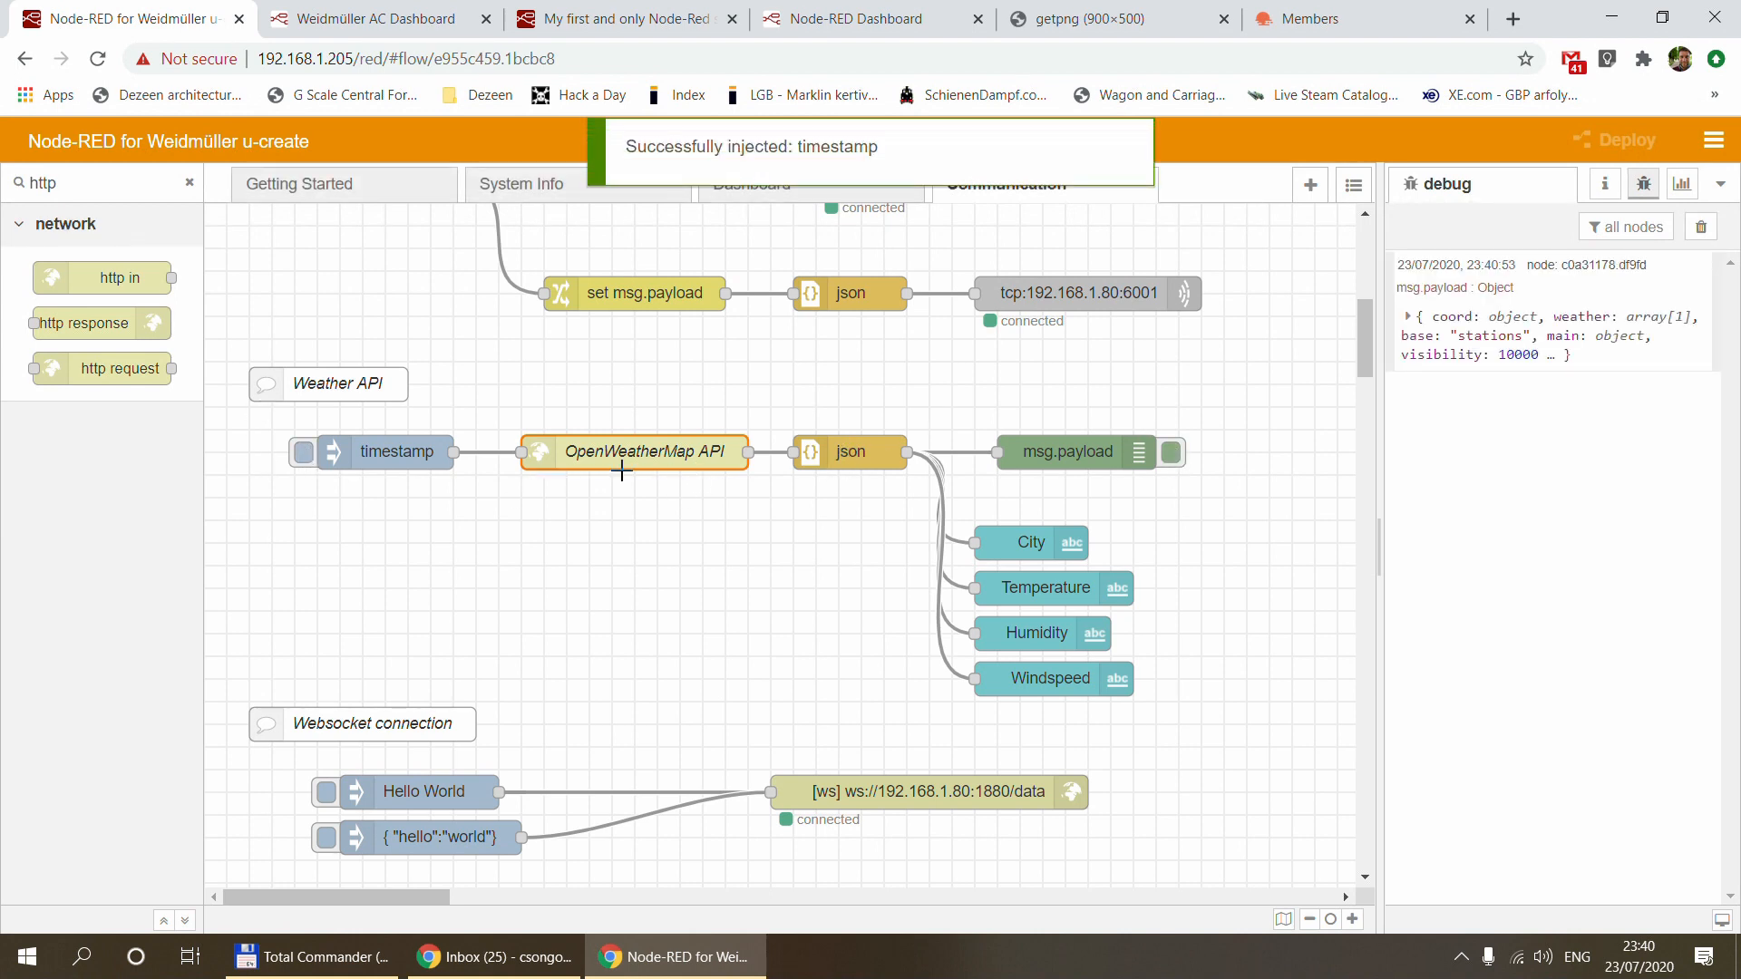
left_click(1409, 317)
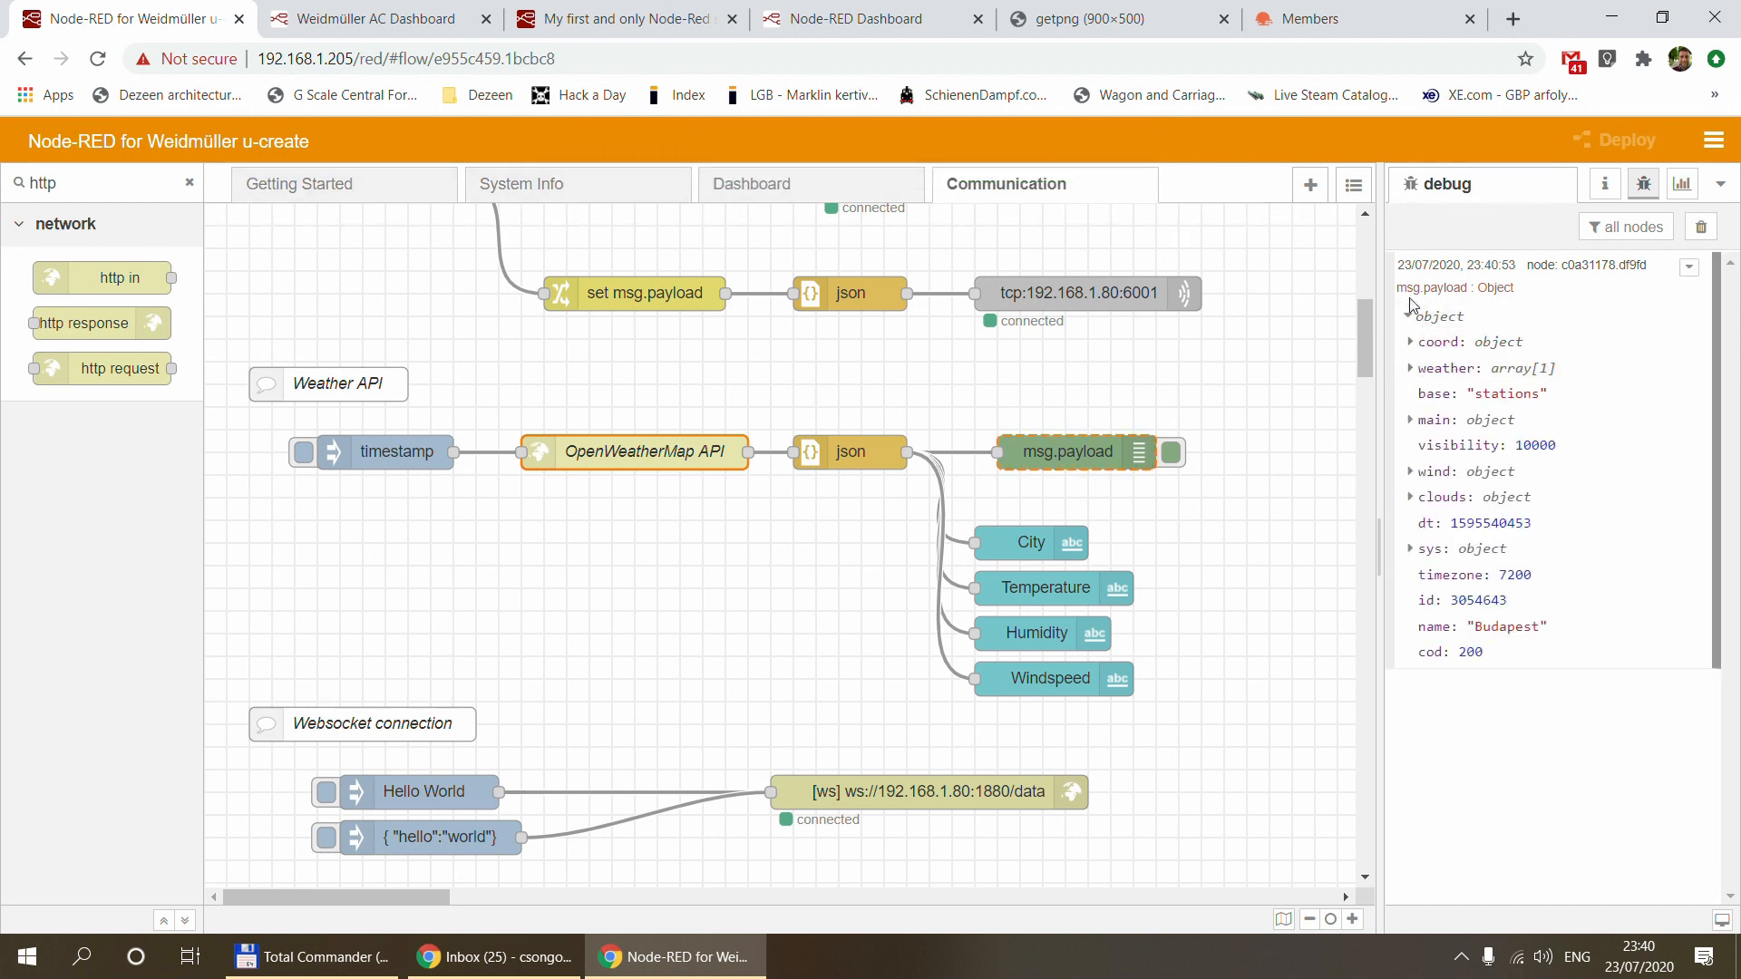
left_click(1410, 370)
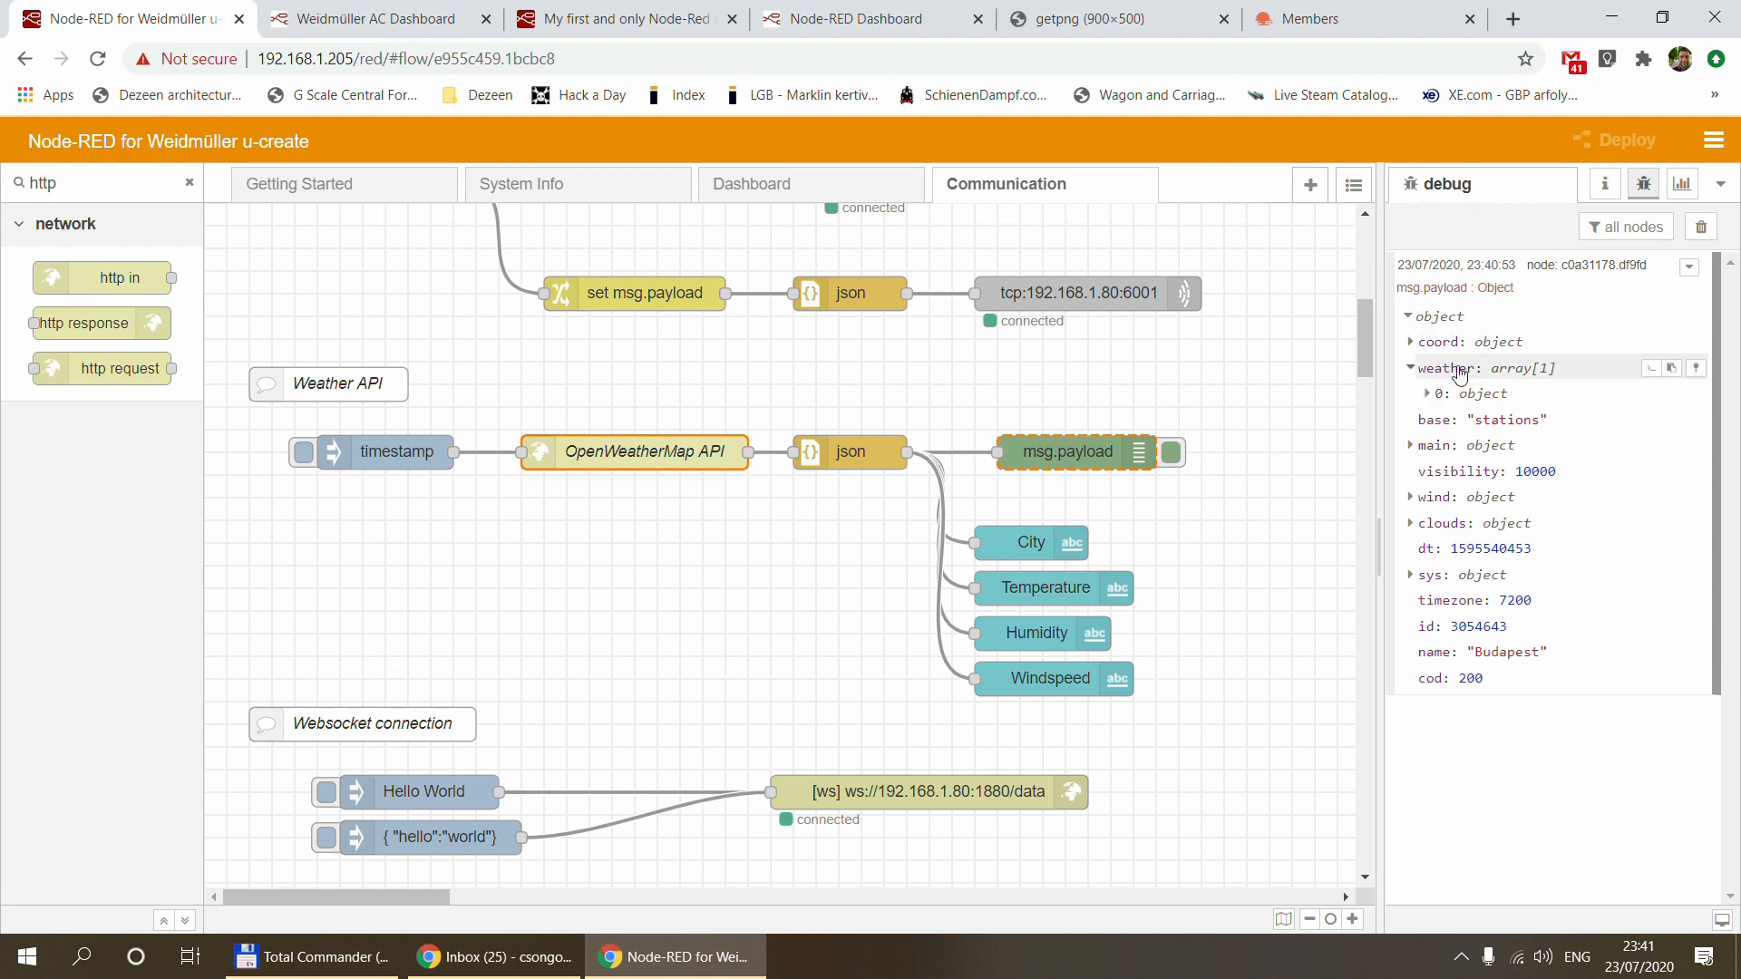
left_click(1427, 393)
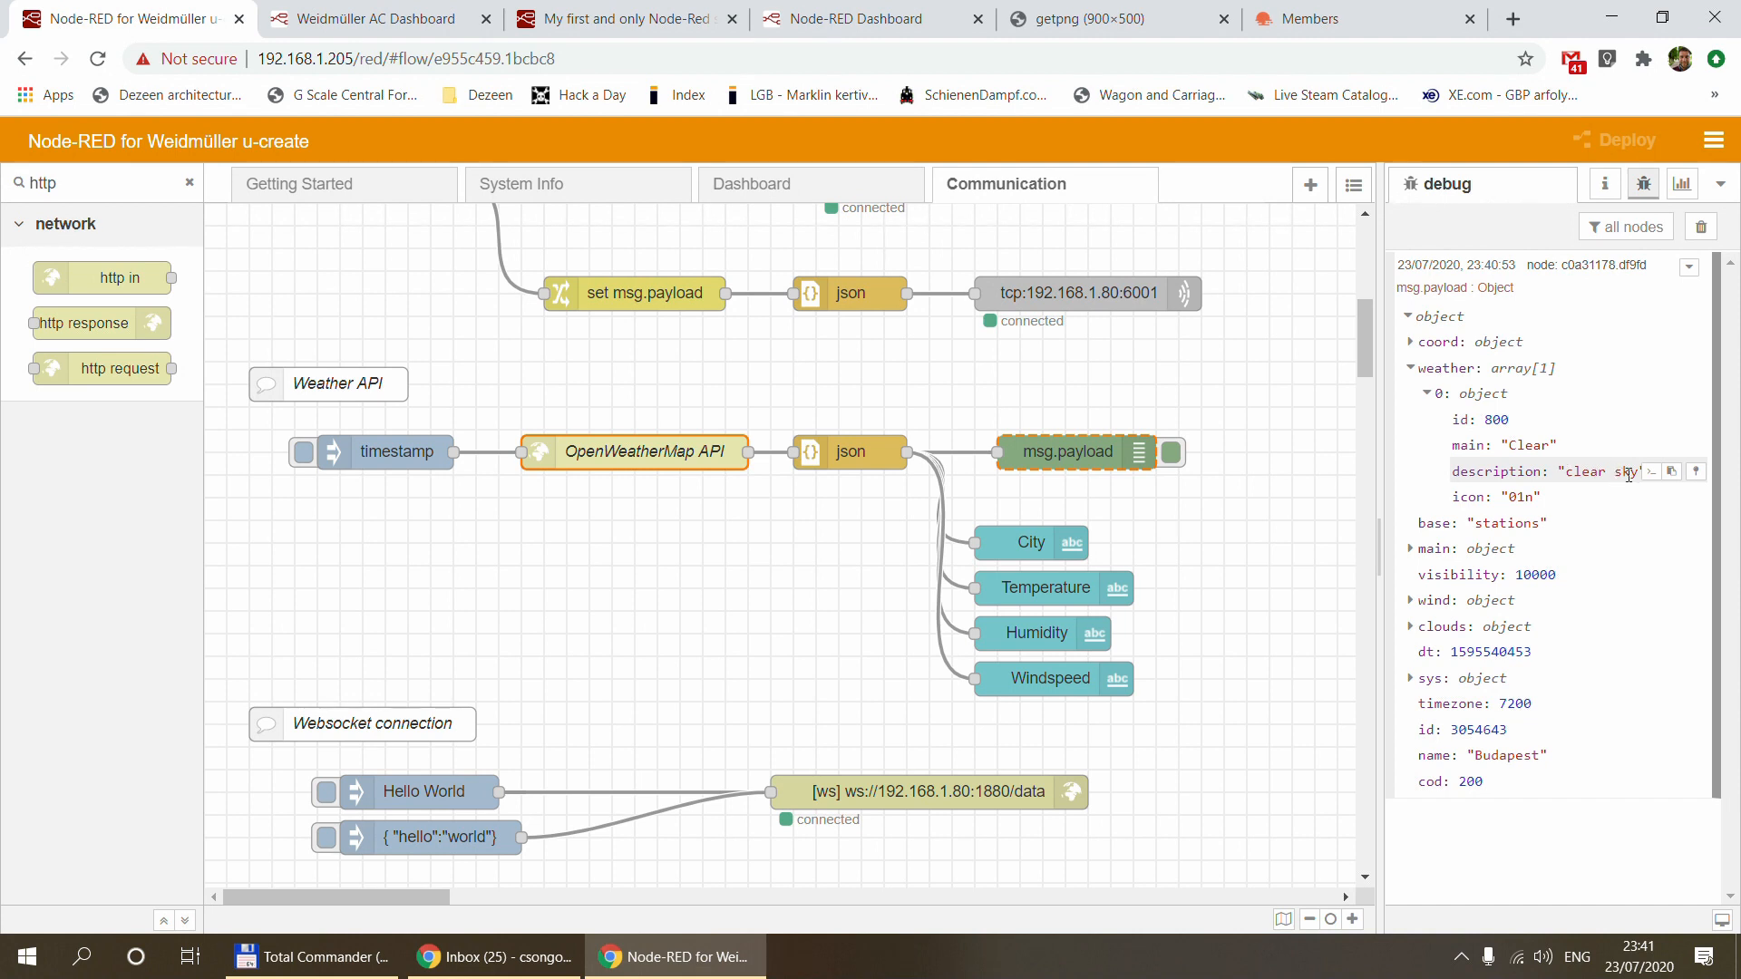
left_click(1409, 549)
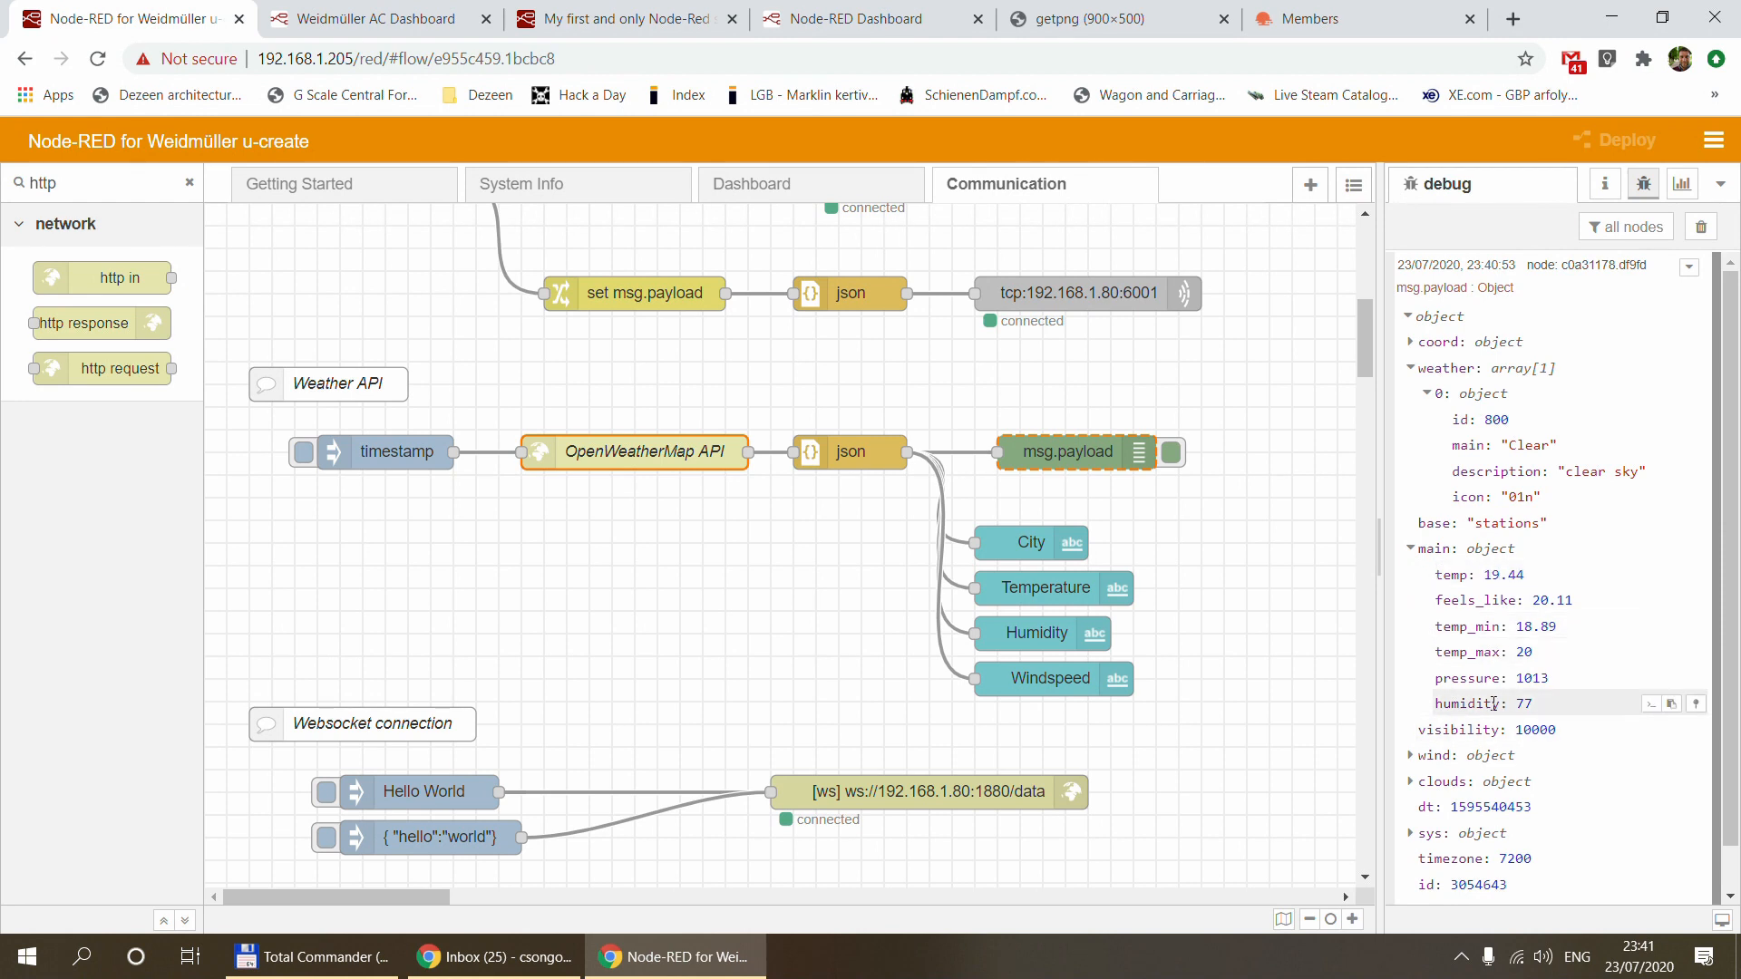
left_click(1450, 756)
left_click(1410, 833)
scroll(1466, 689, "down", 2)
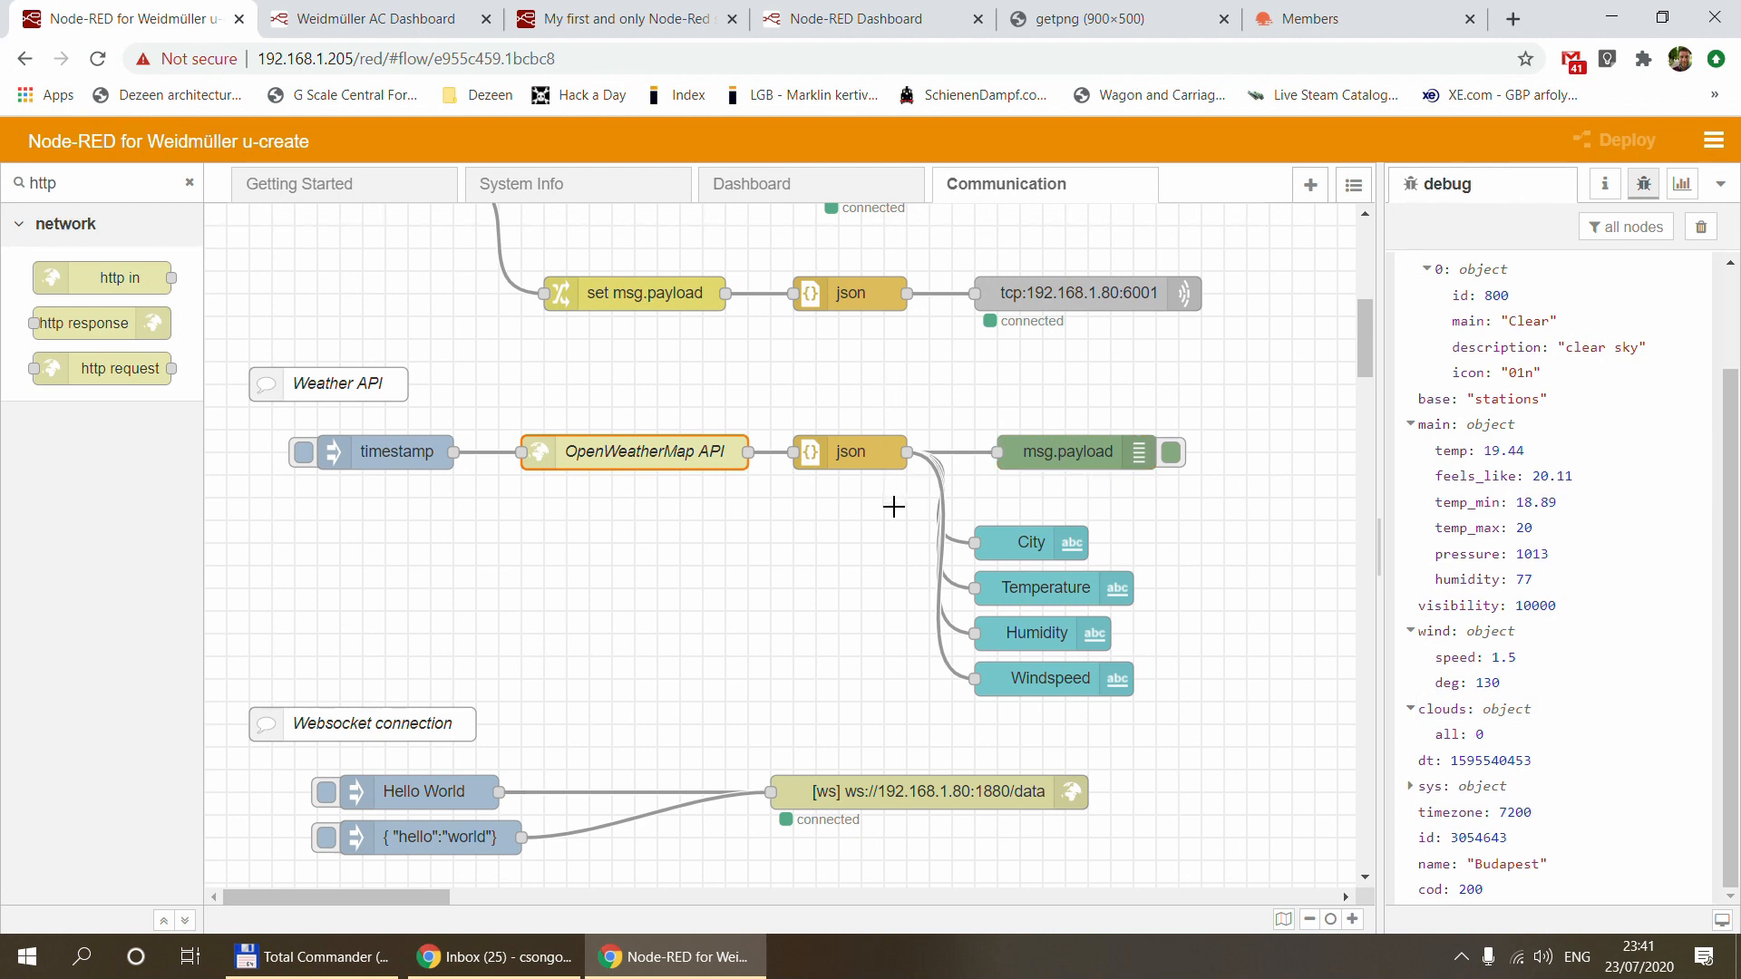
Compare the City text node's value format with the name field in the debug message, leaving its settings unchanged
left_click_drag(898, 514, 1247, 744)
left_click(1011, 547)
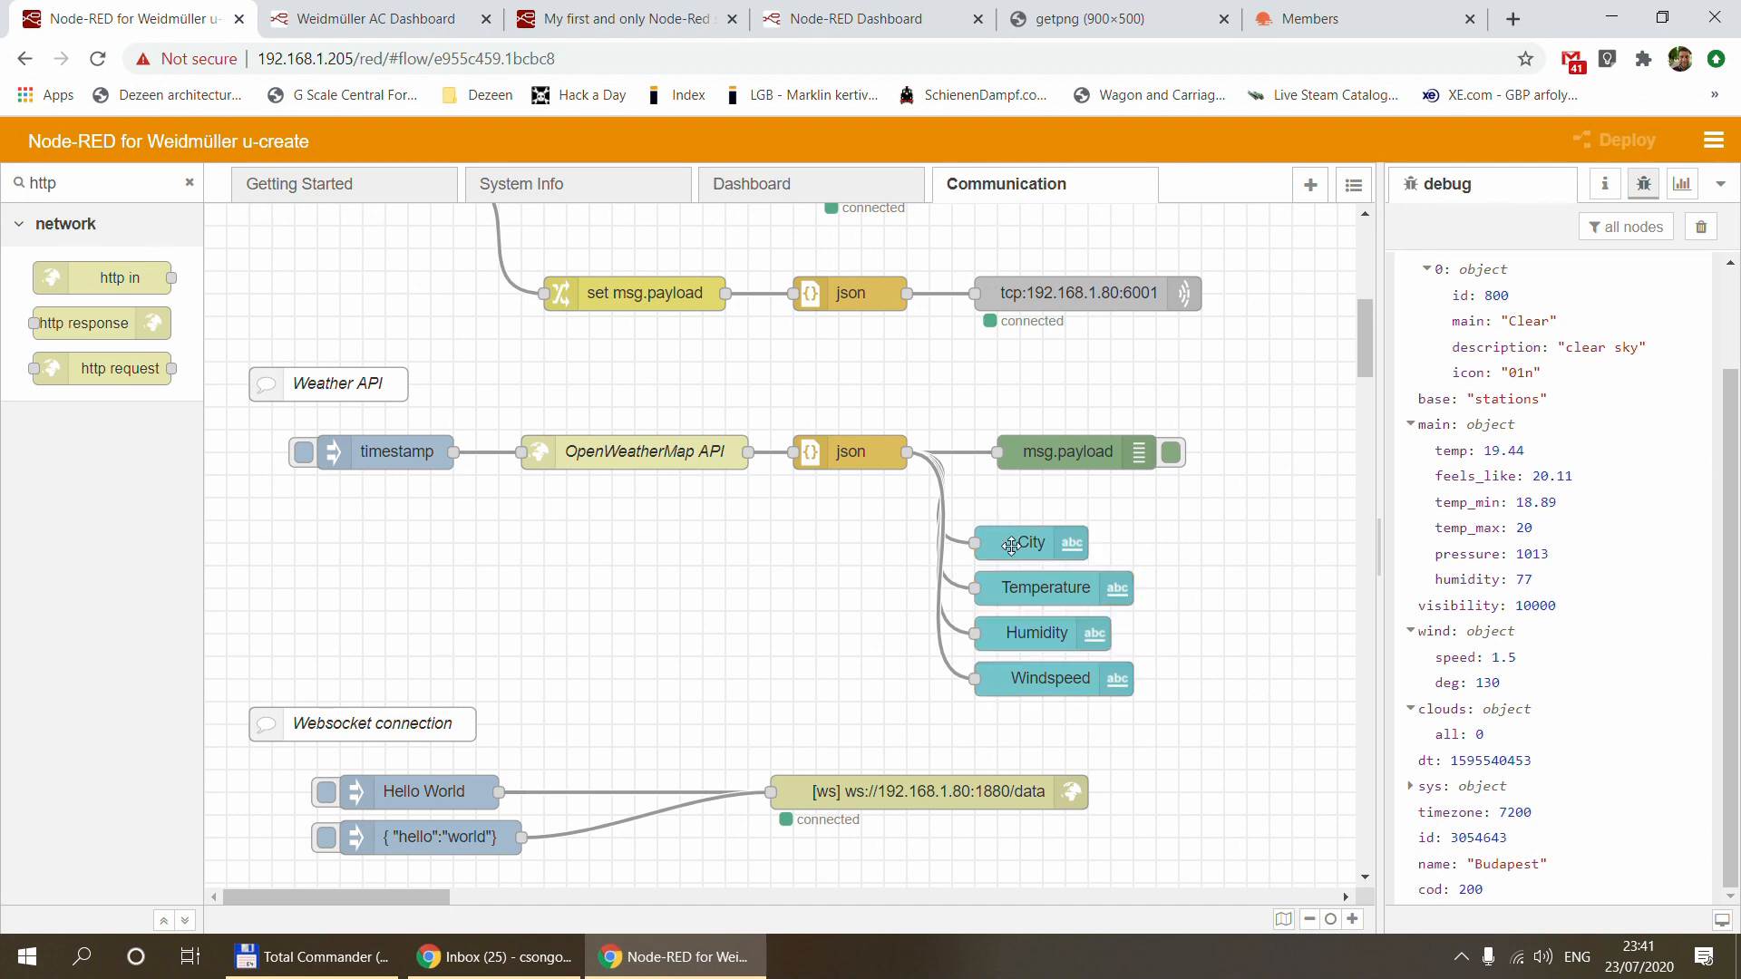
double_click(1011, 546)
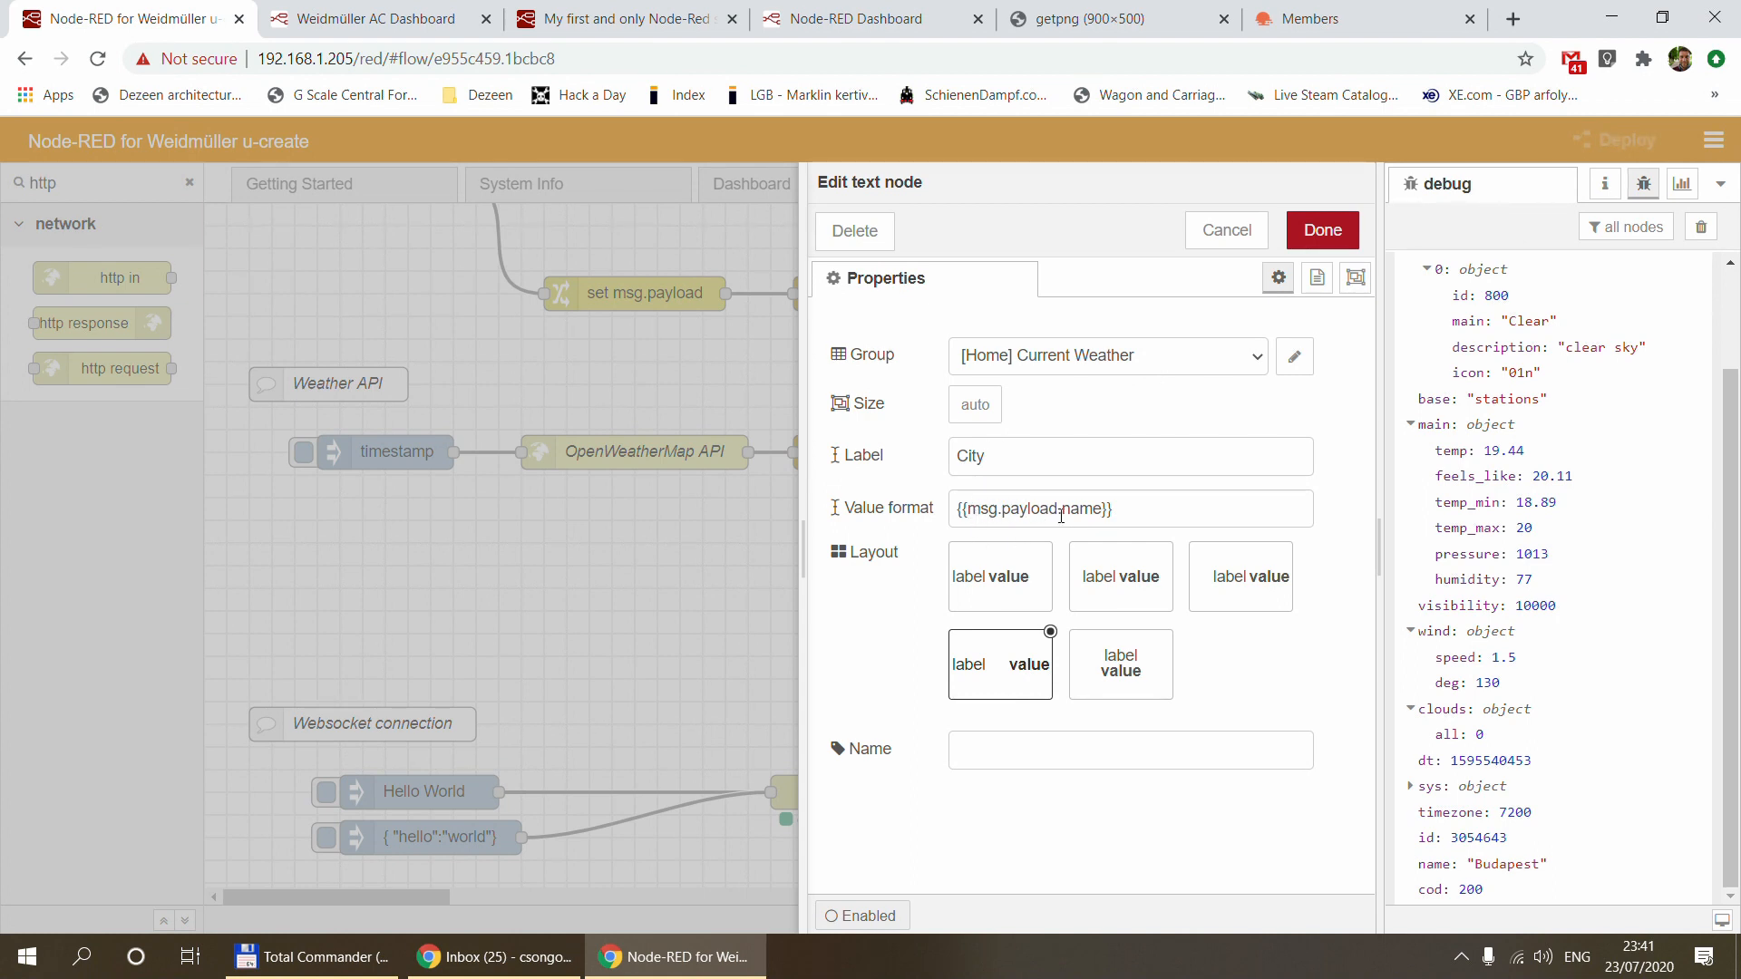
scroll(1460, 326, "up", 2)
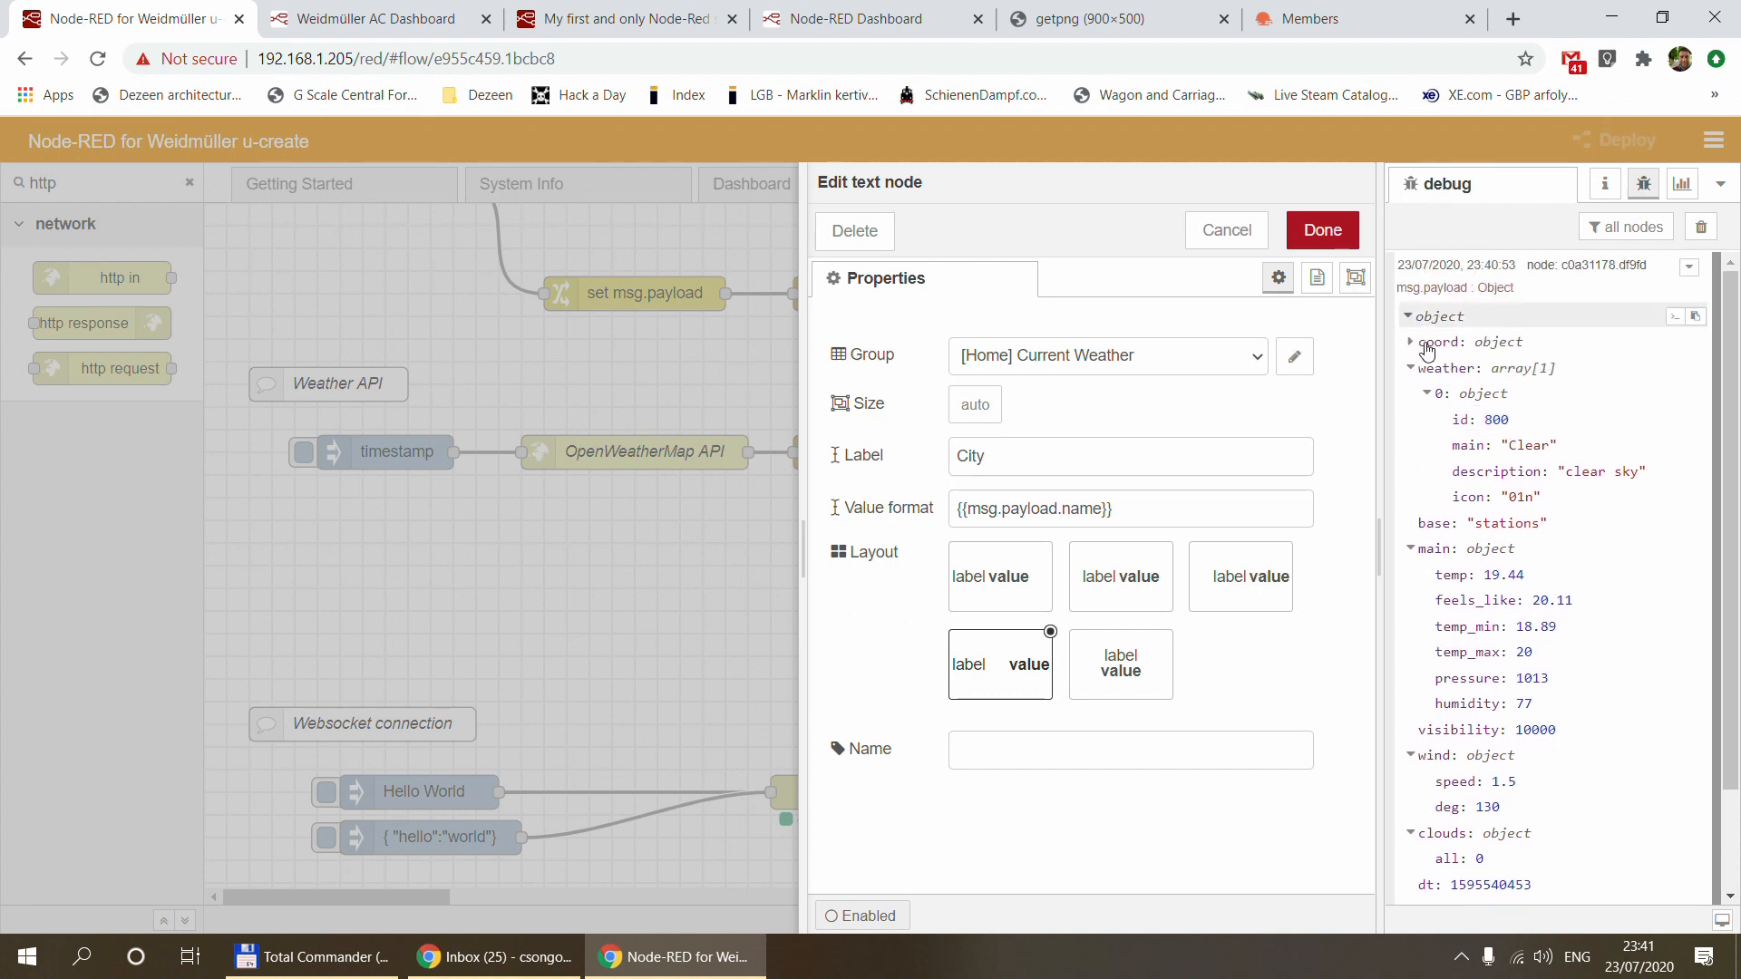
left_click(1428, 368)
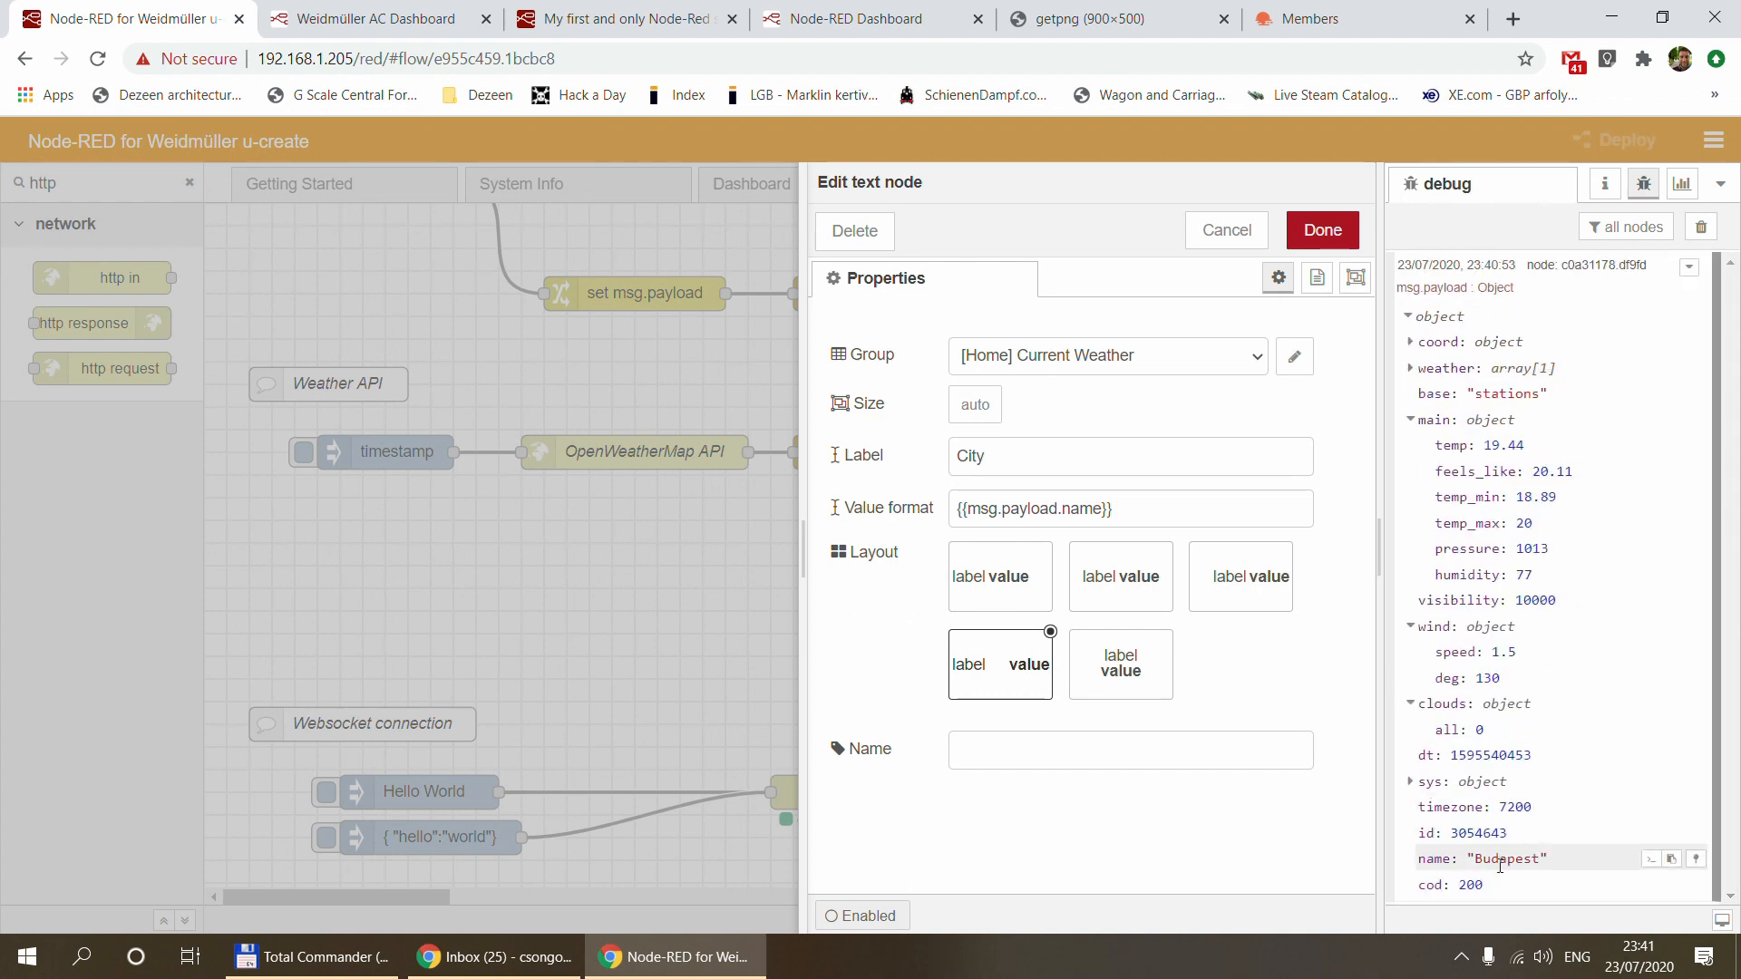
left_click(1227, 230)
Inspect the value formats of the Temperature, Humidity and Windspeed text nodes without changing them
left_click(1053, 585)
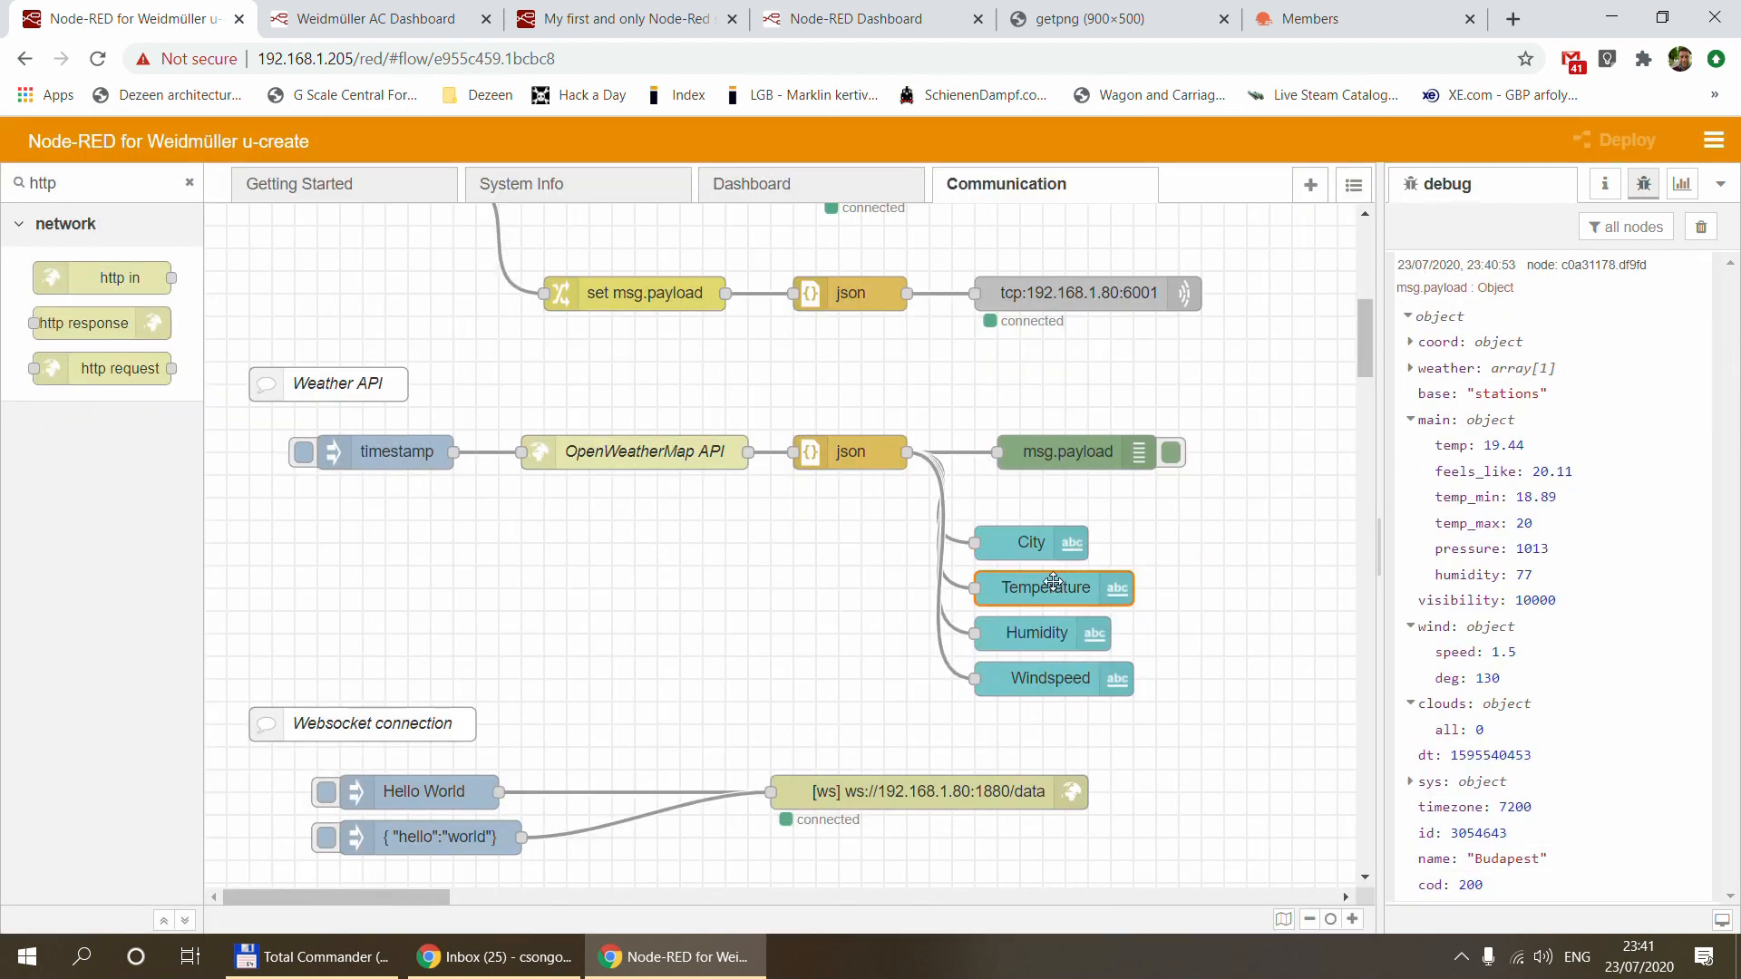
double_click(1054, 585)
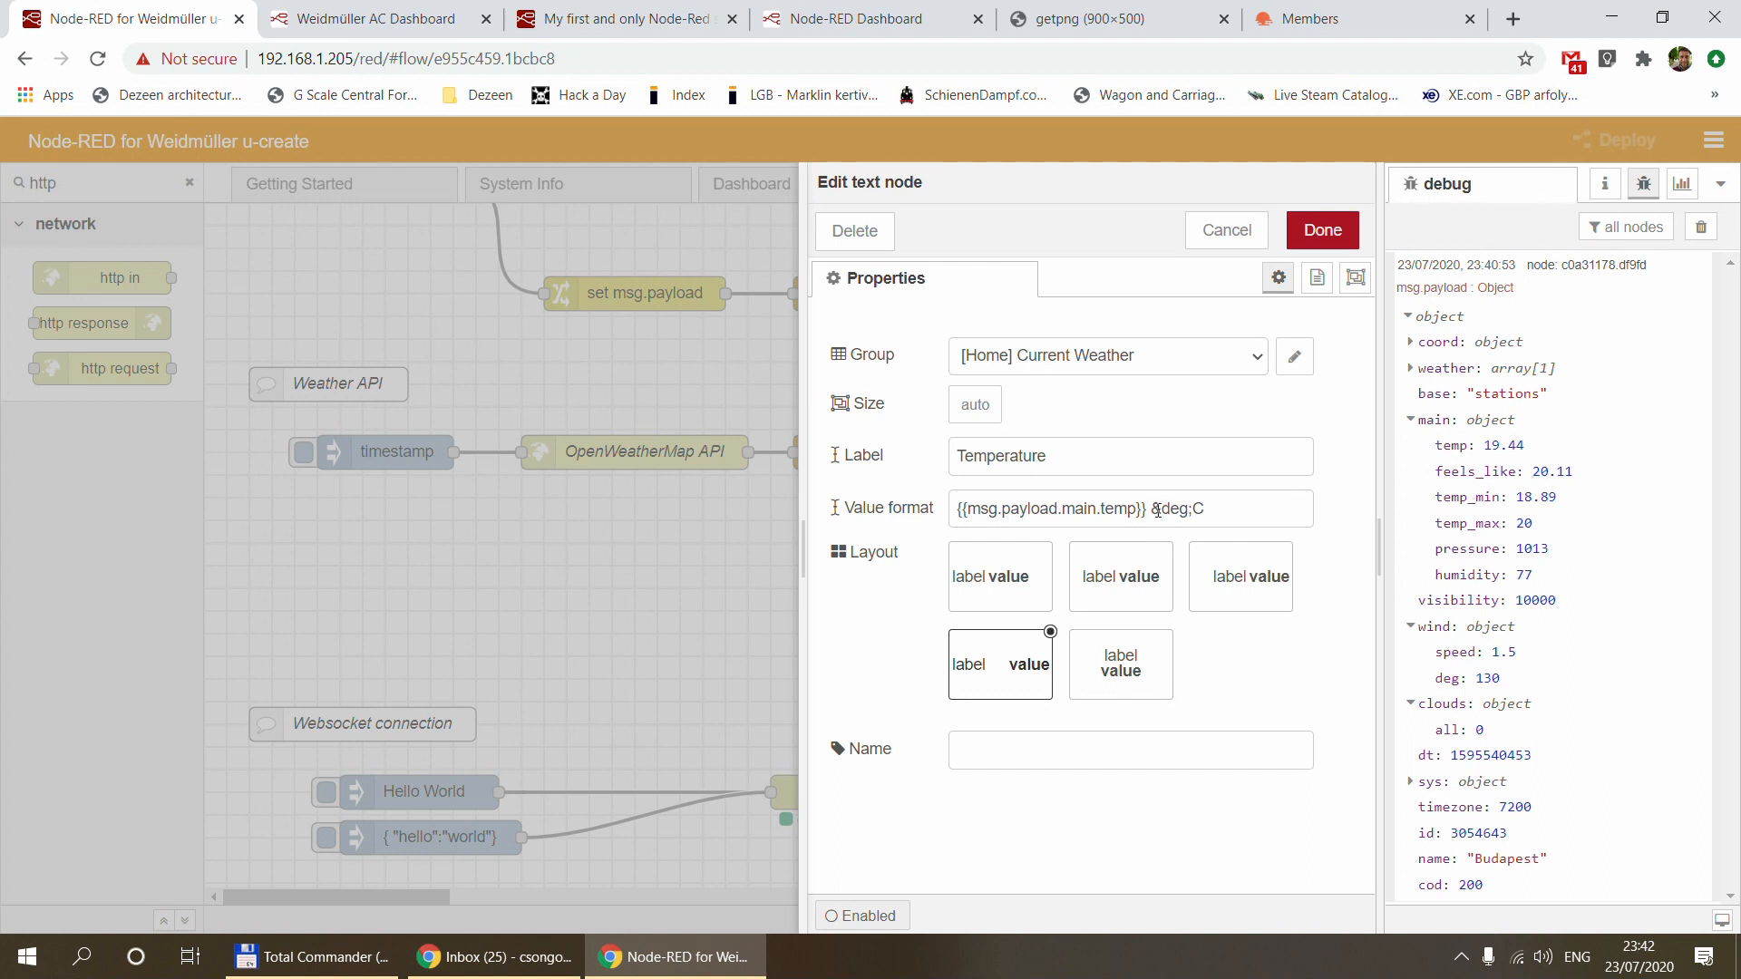
left_click(1234, 231)
double_click(1015, 635)
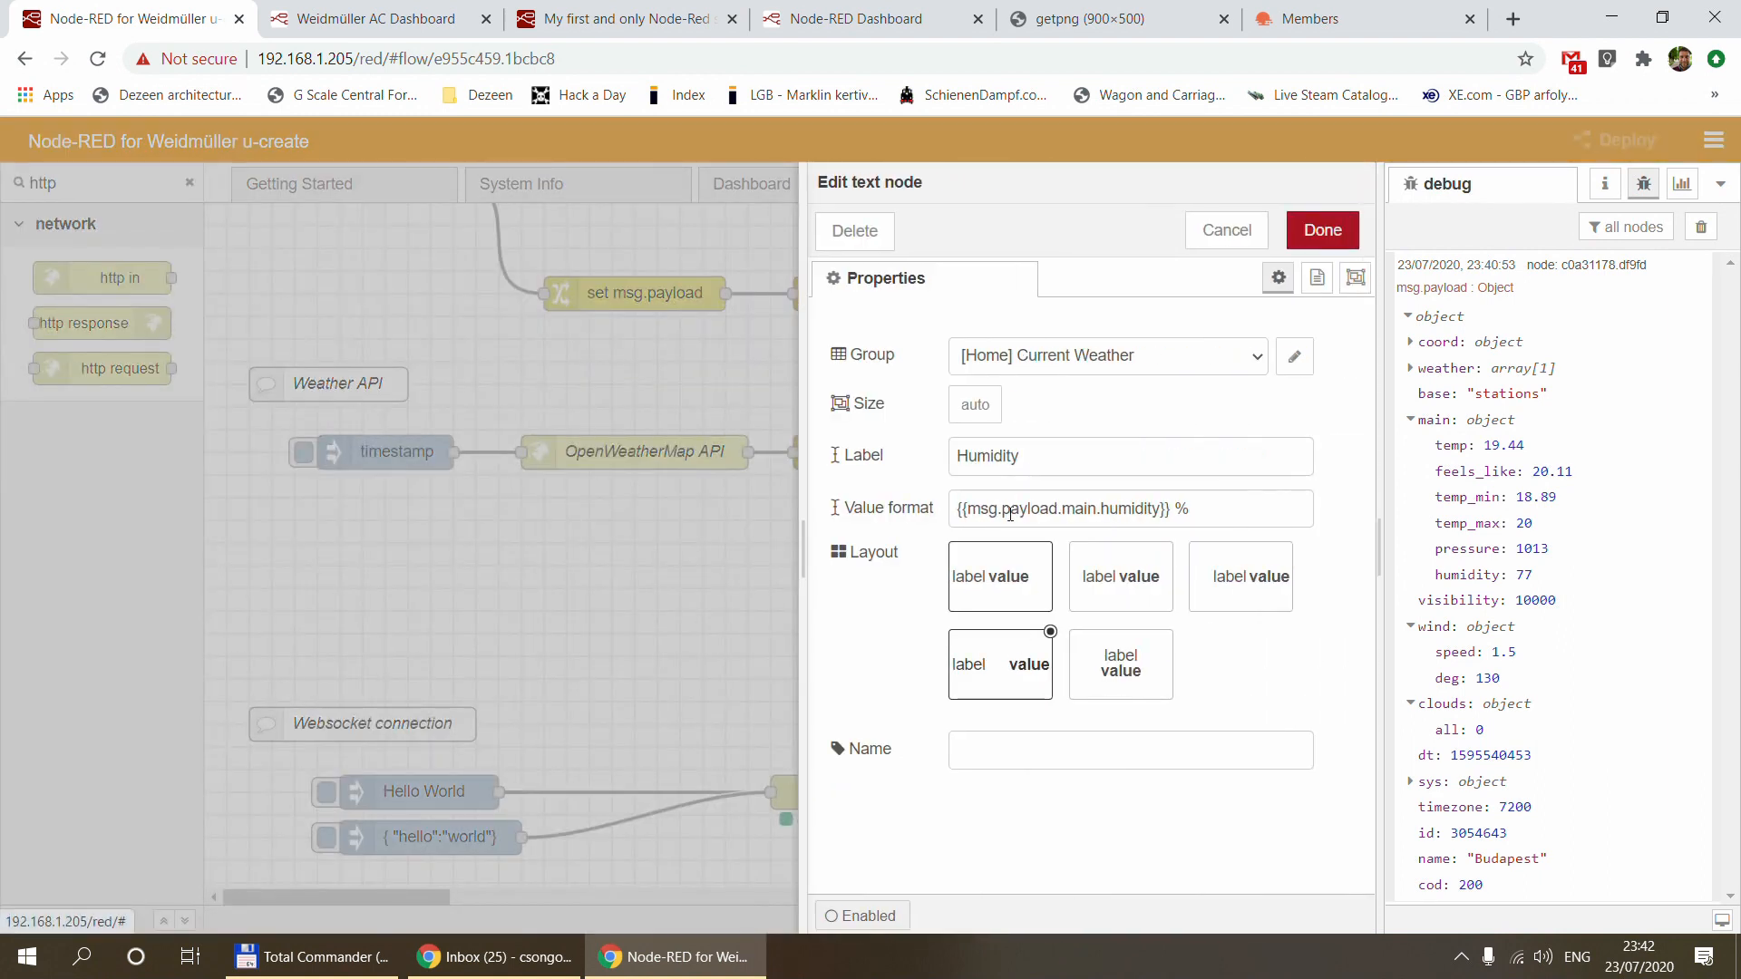
left_click(1227, 231)
double_click(1034, 680)
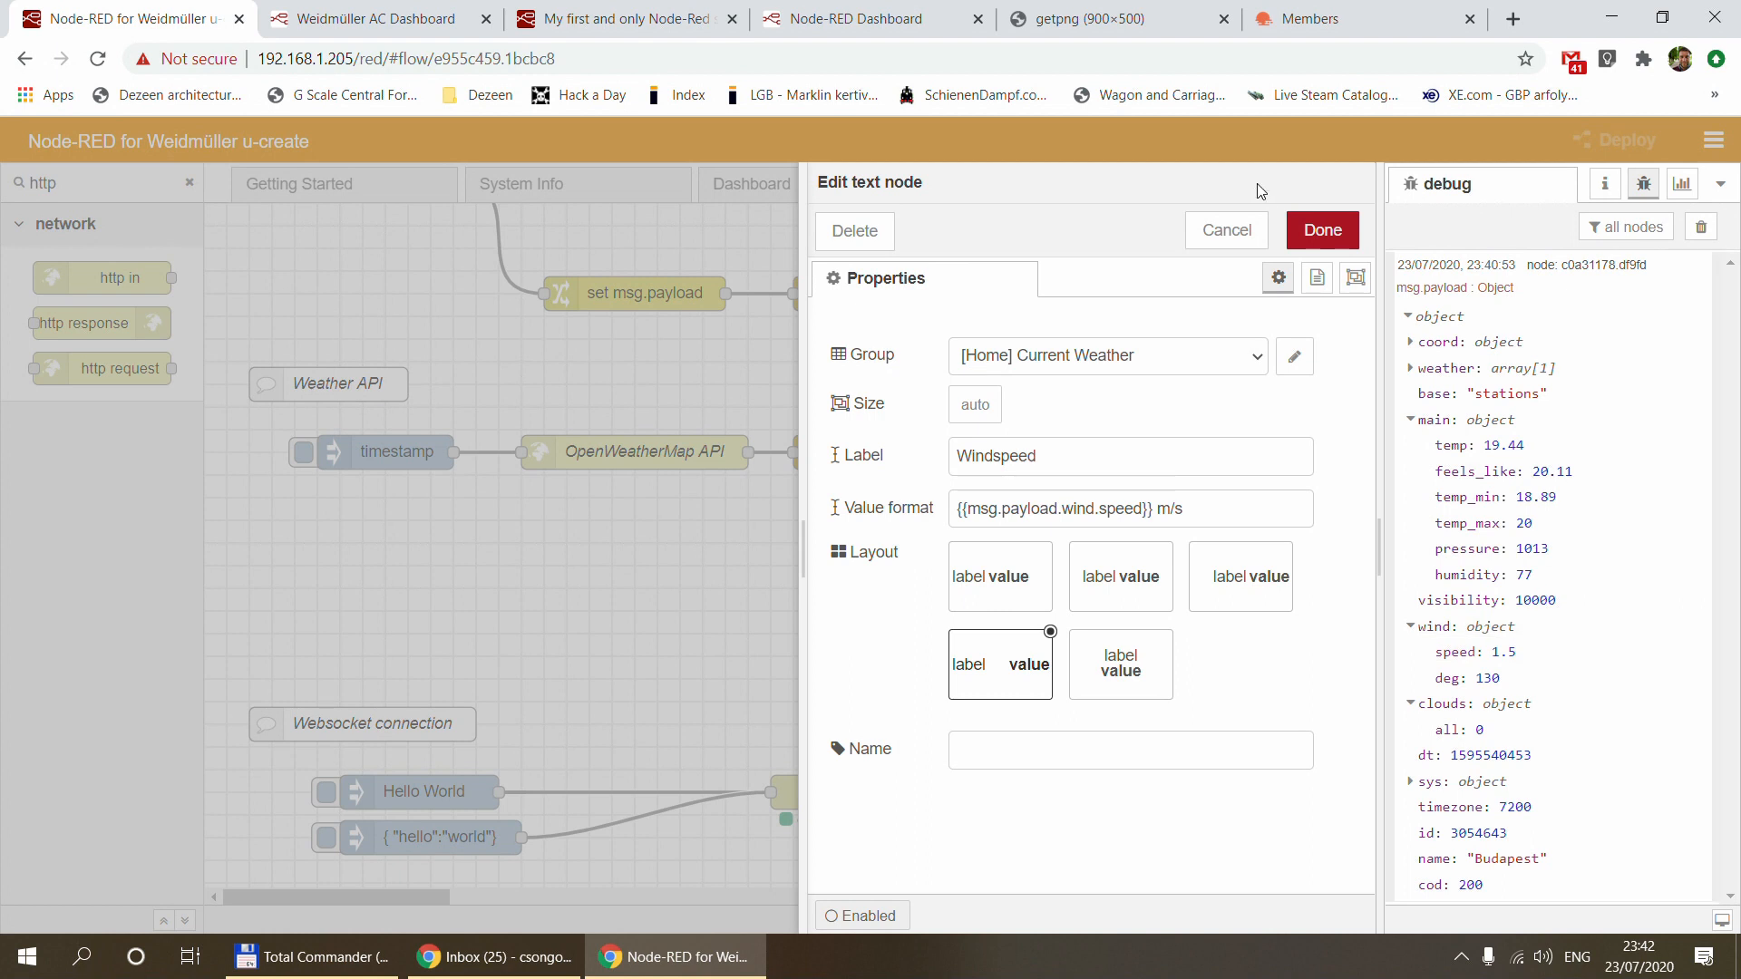
left_click(1226, 231)
View the Current Weather group on the Weidmüller AC Dashboard and return to the flow editor
left_click(422, 17)
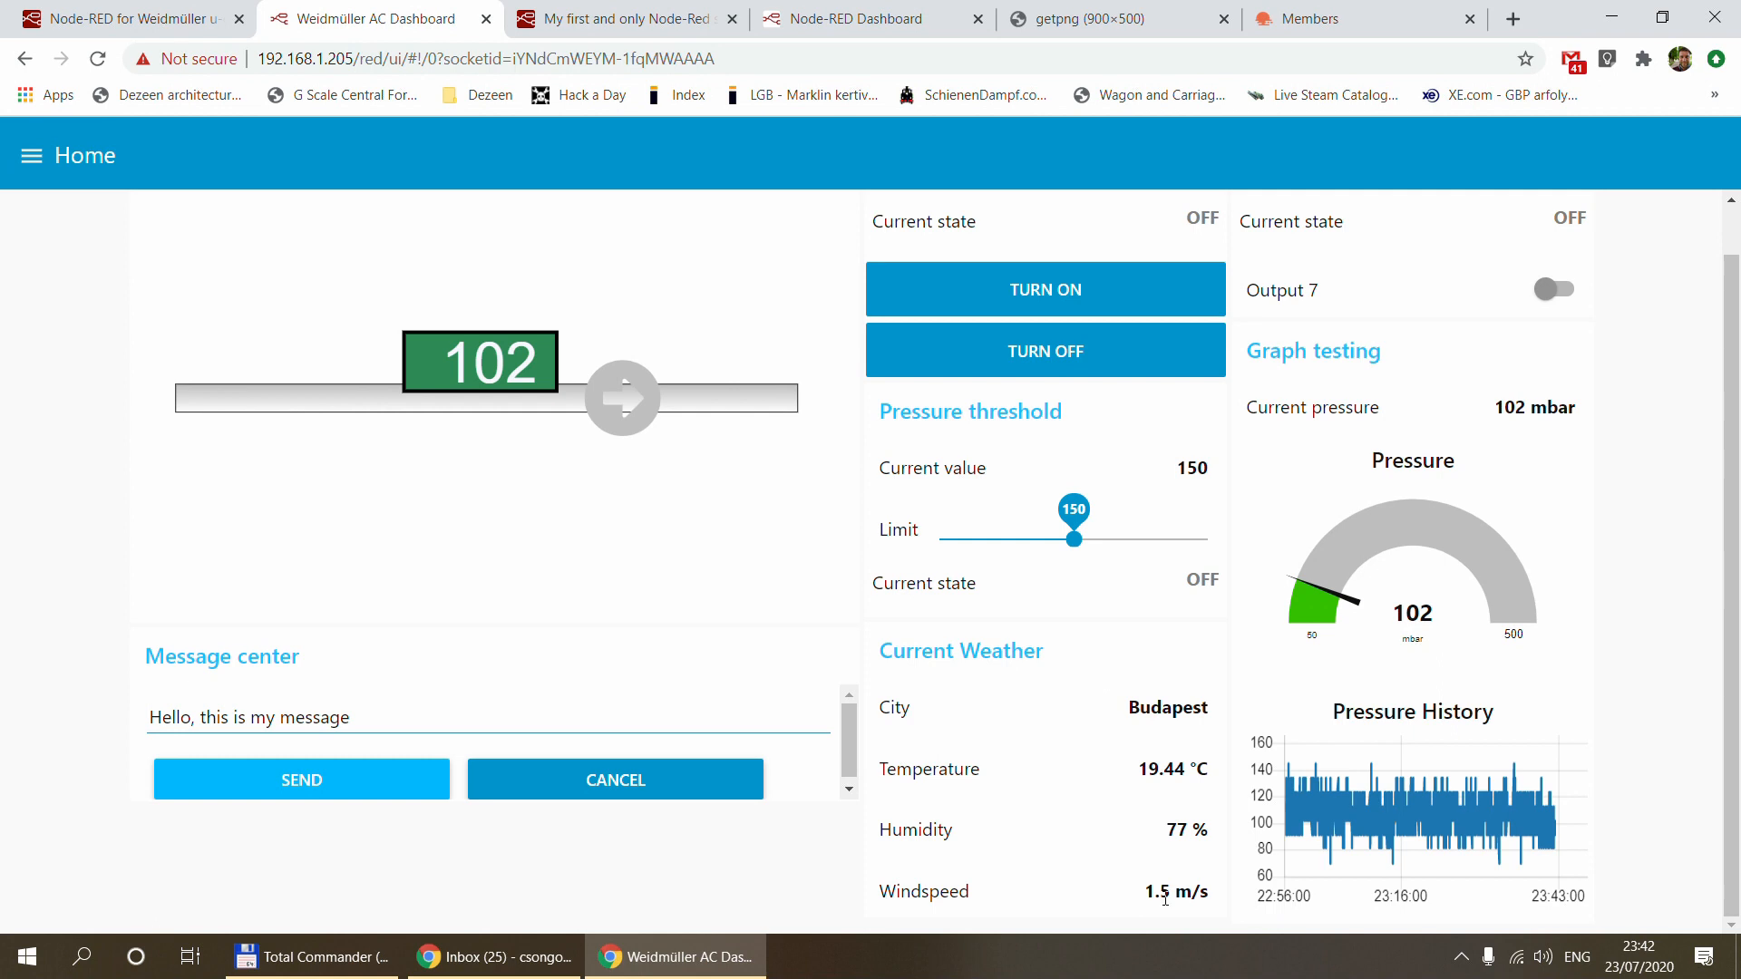
key("ctrl+shift+Tab")
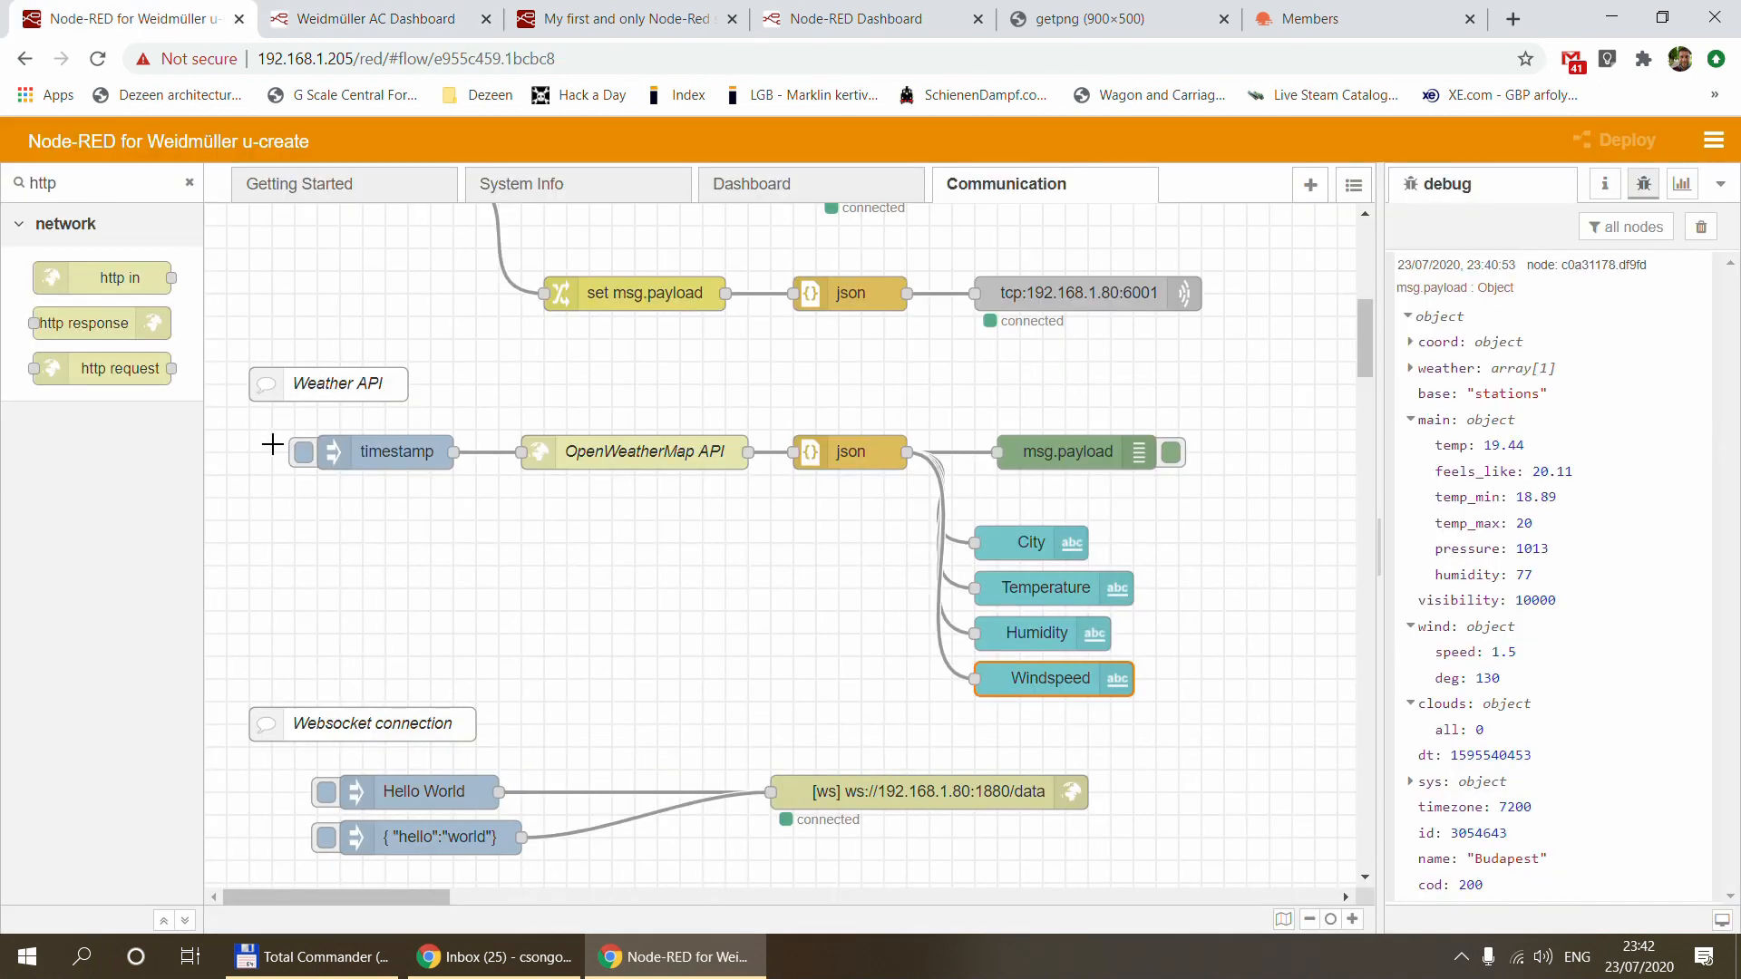
Inspect the payload and repeat settings of the Weather API's timestamp inject node without changing them
double_click(397, 453)
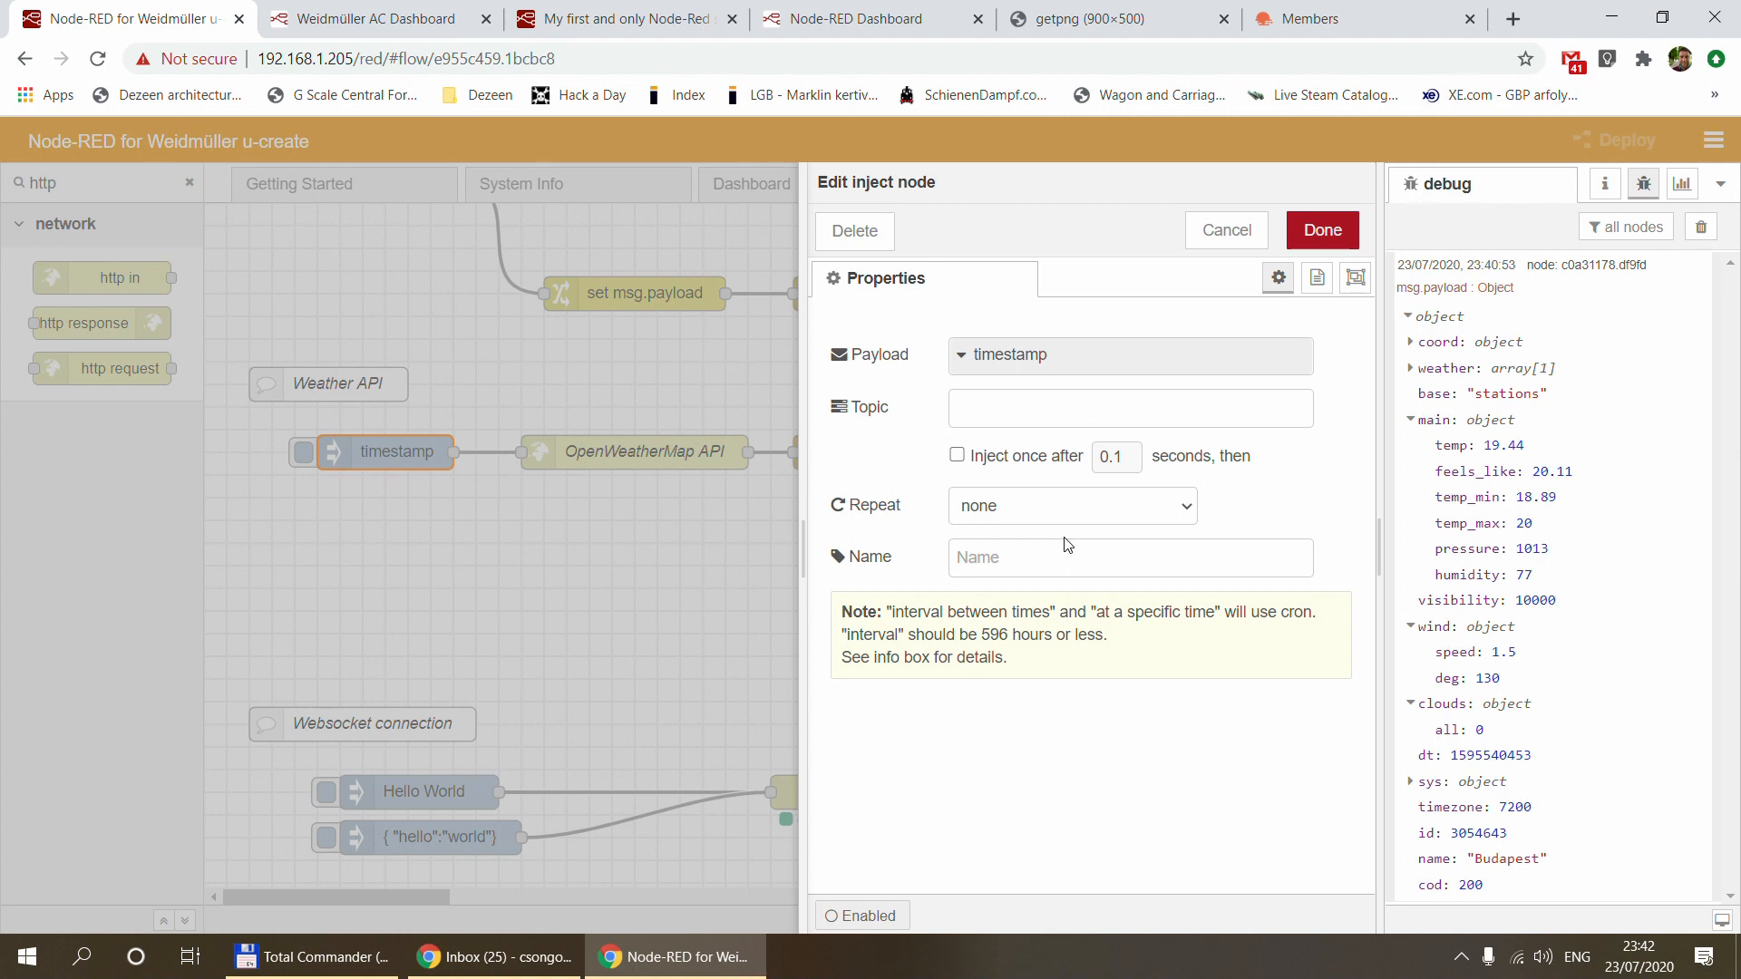
left_click(1226, 232)
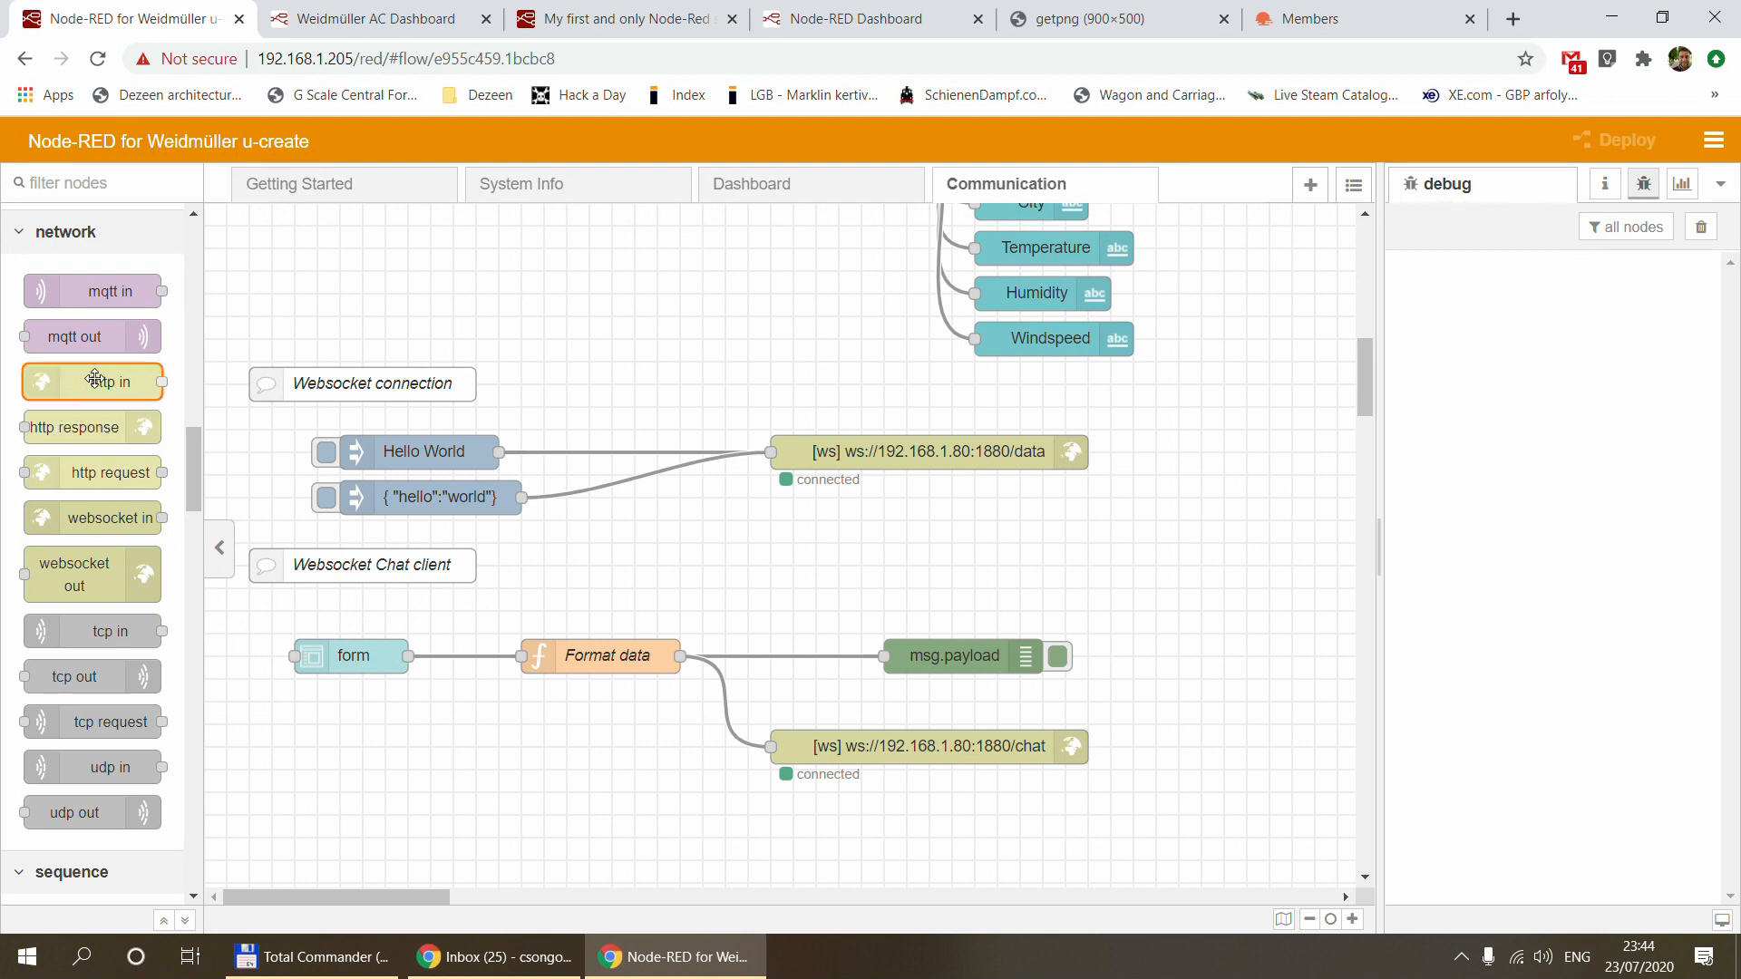
Read the descriptions of the websocket, TCP and other network nodes in the palette
mouse_move(90, 479)
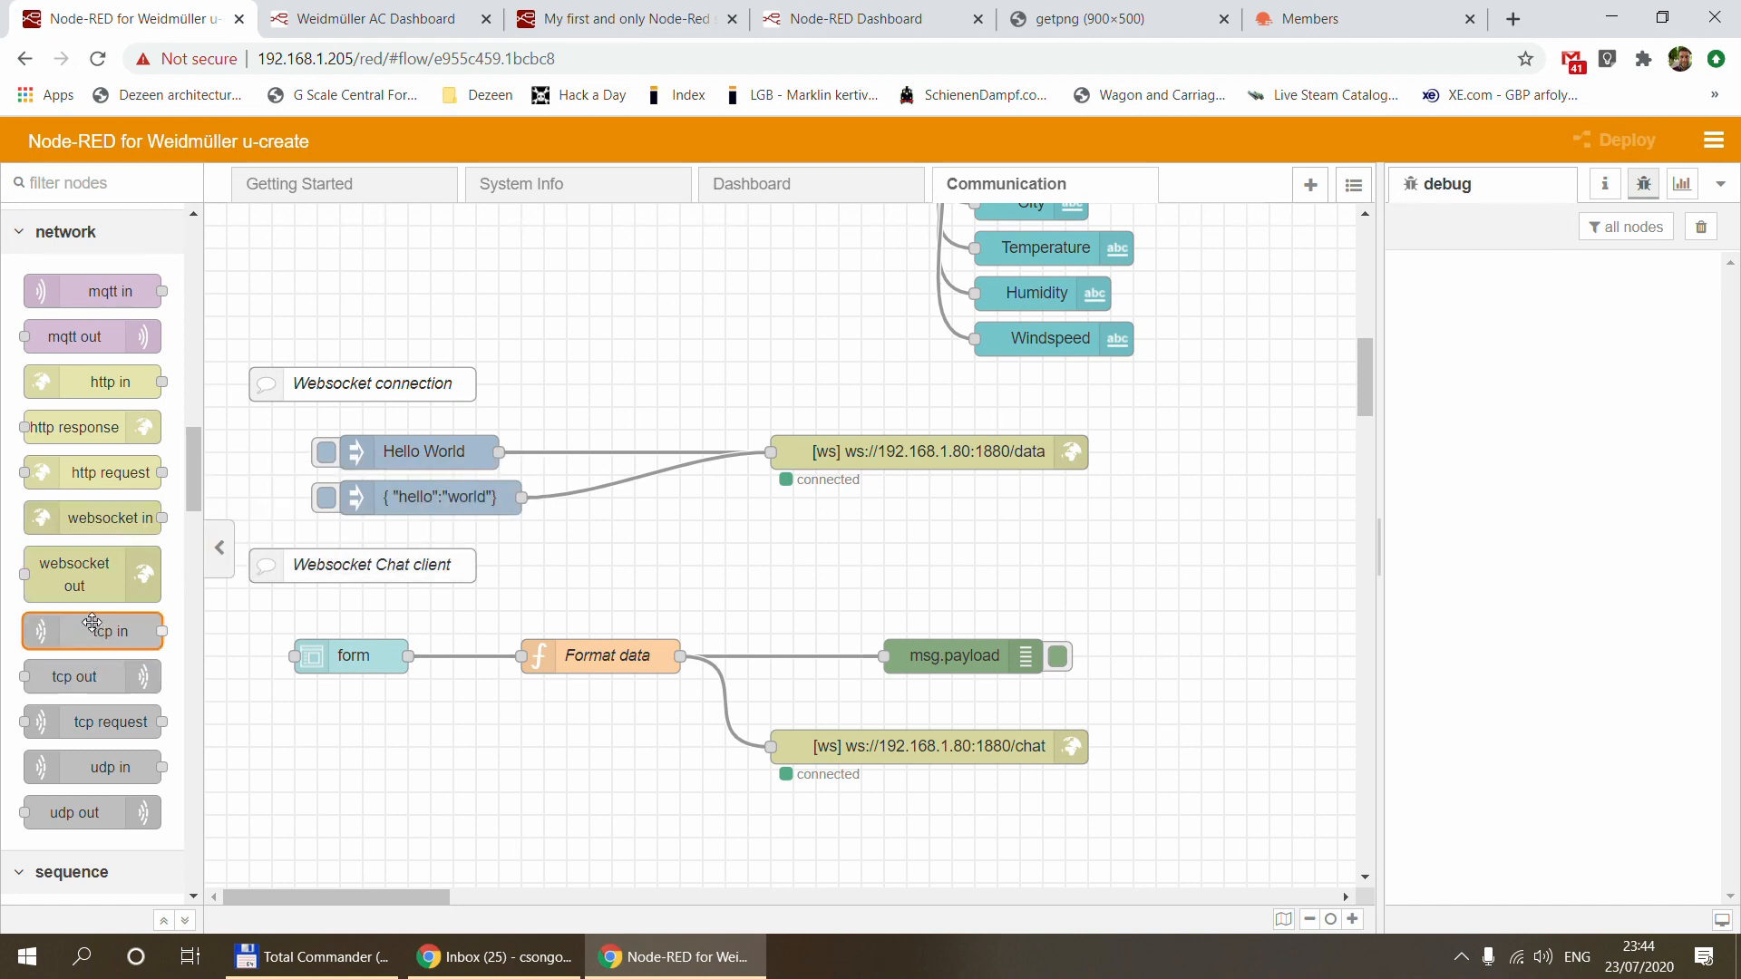
mouse_move(99, 632)
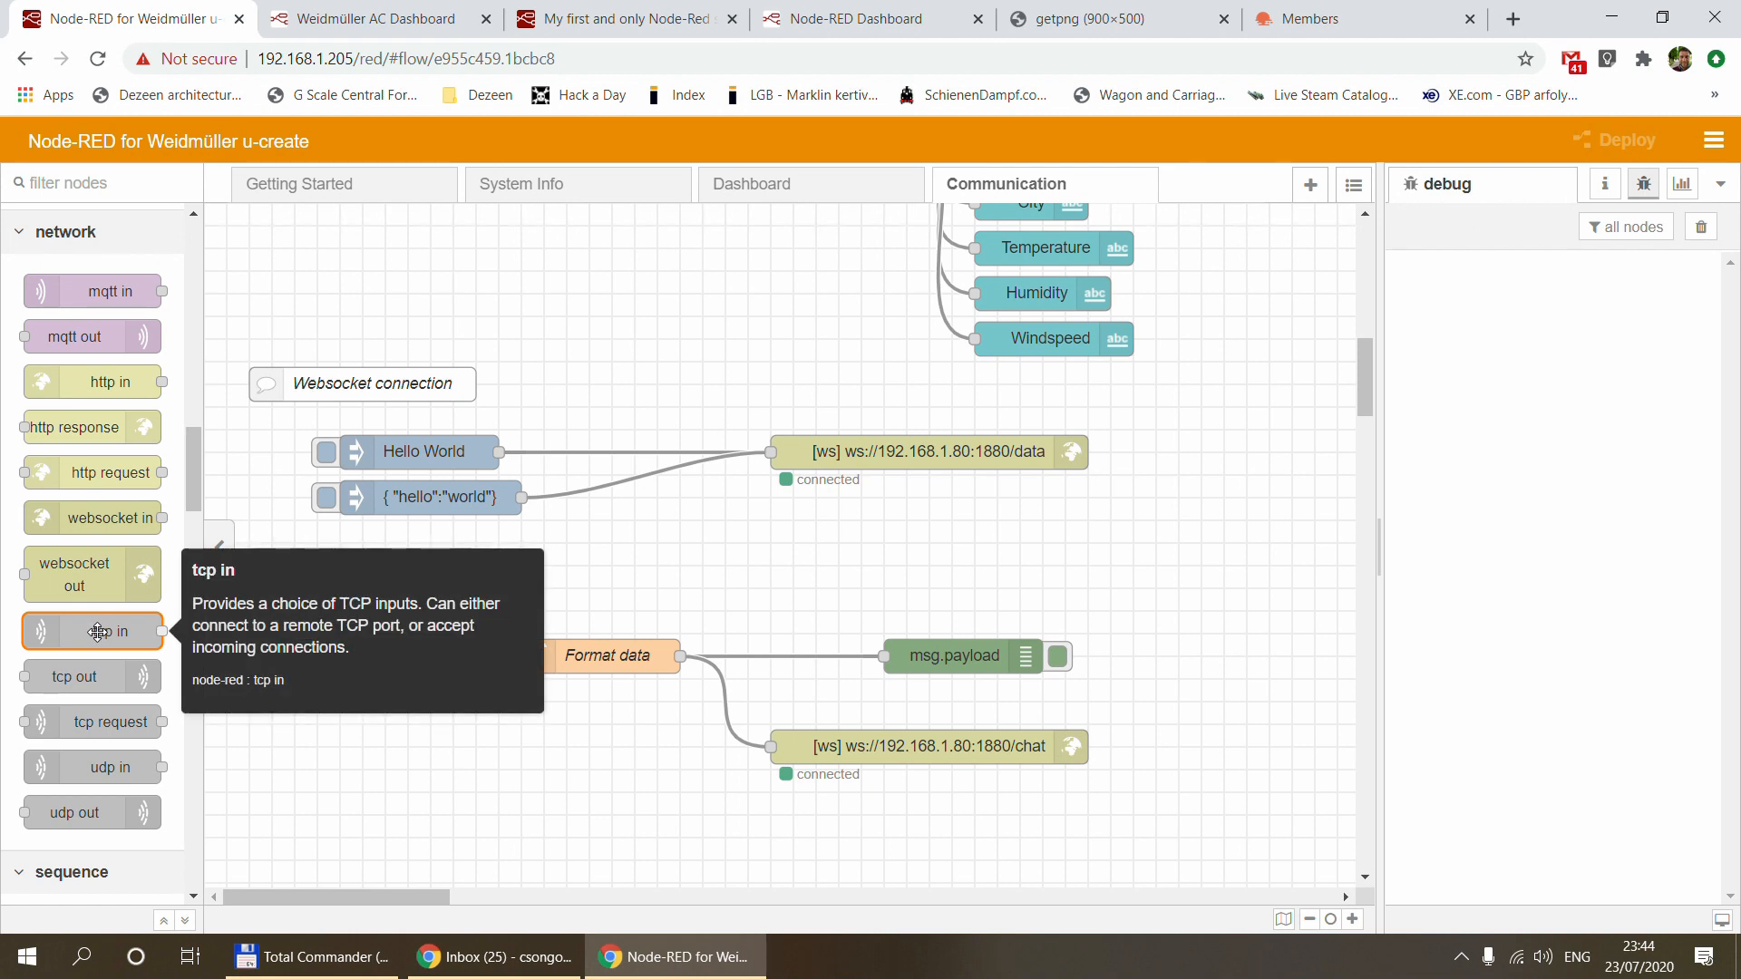
mouse_move(100, 677)
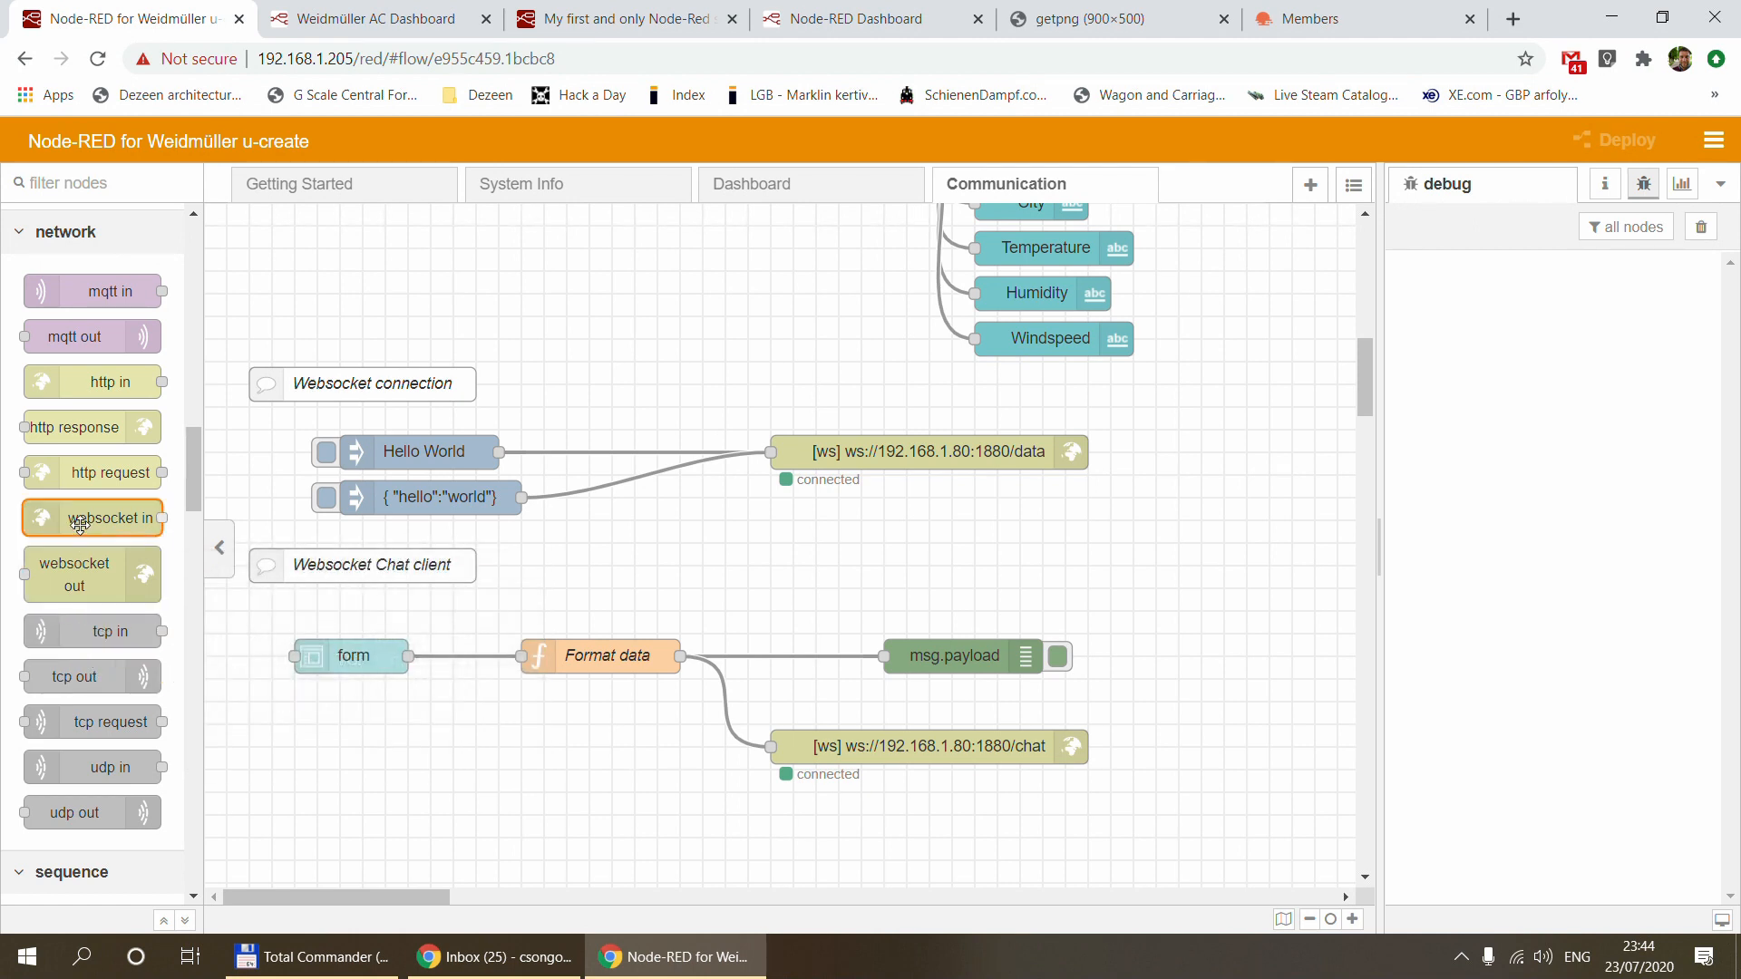
mouse_move(109, 522)
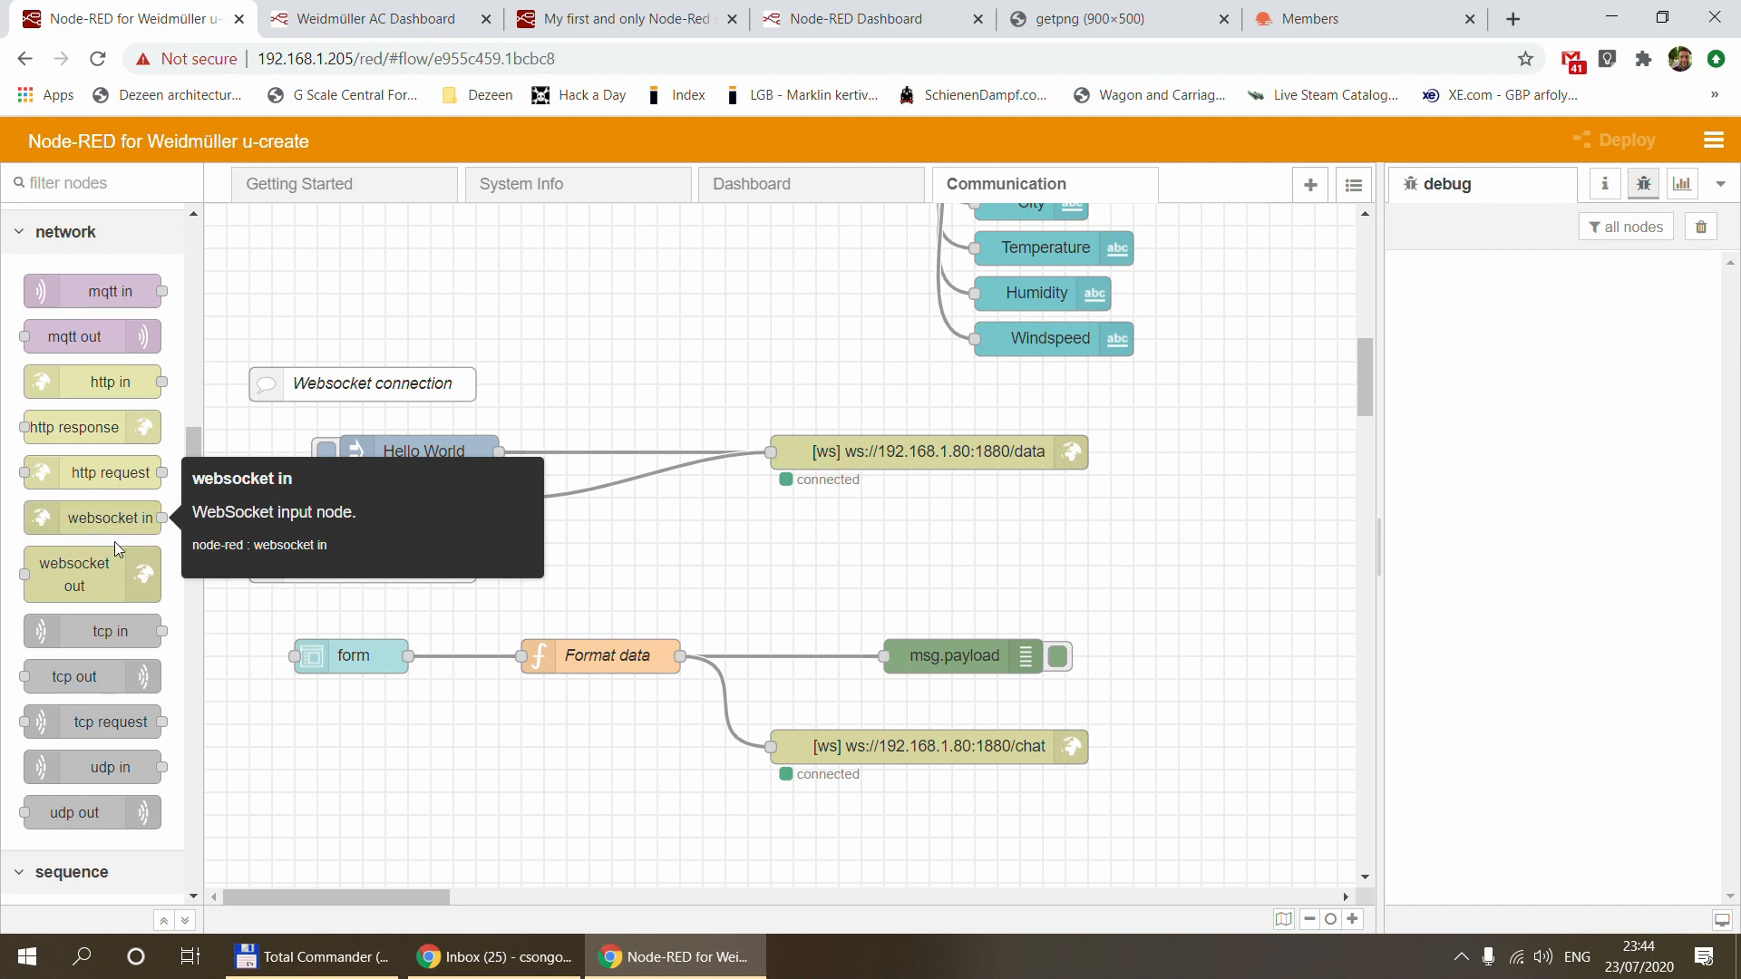
mouse_move(124, 580)
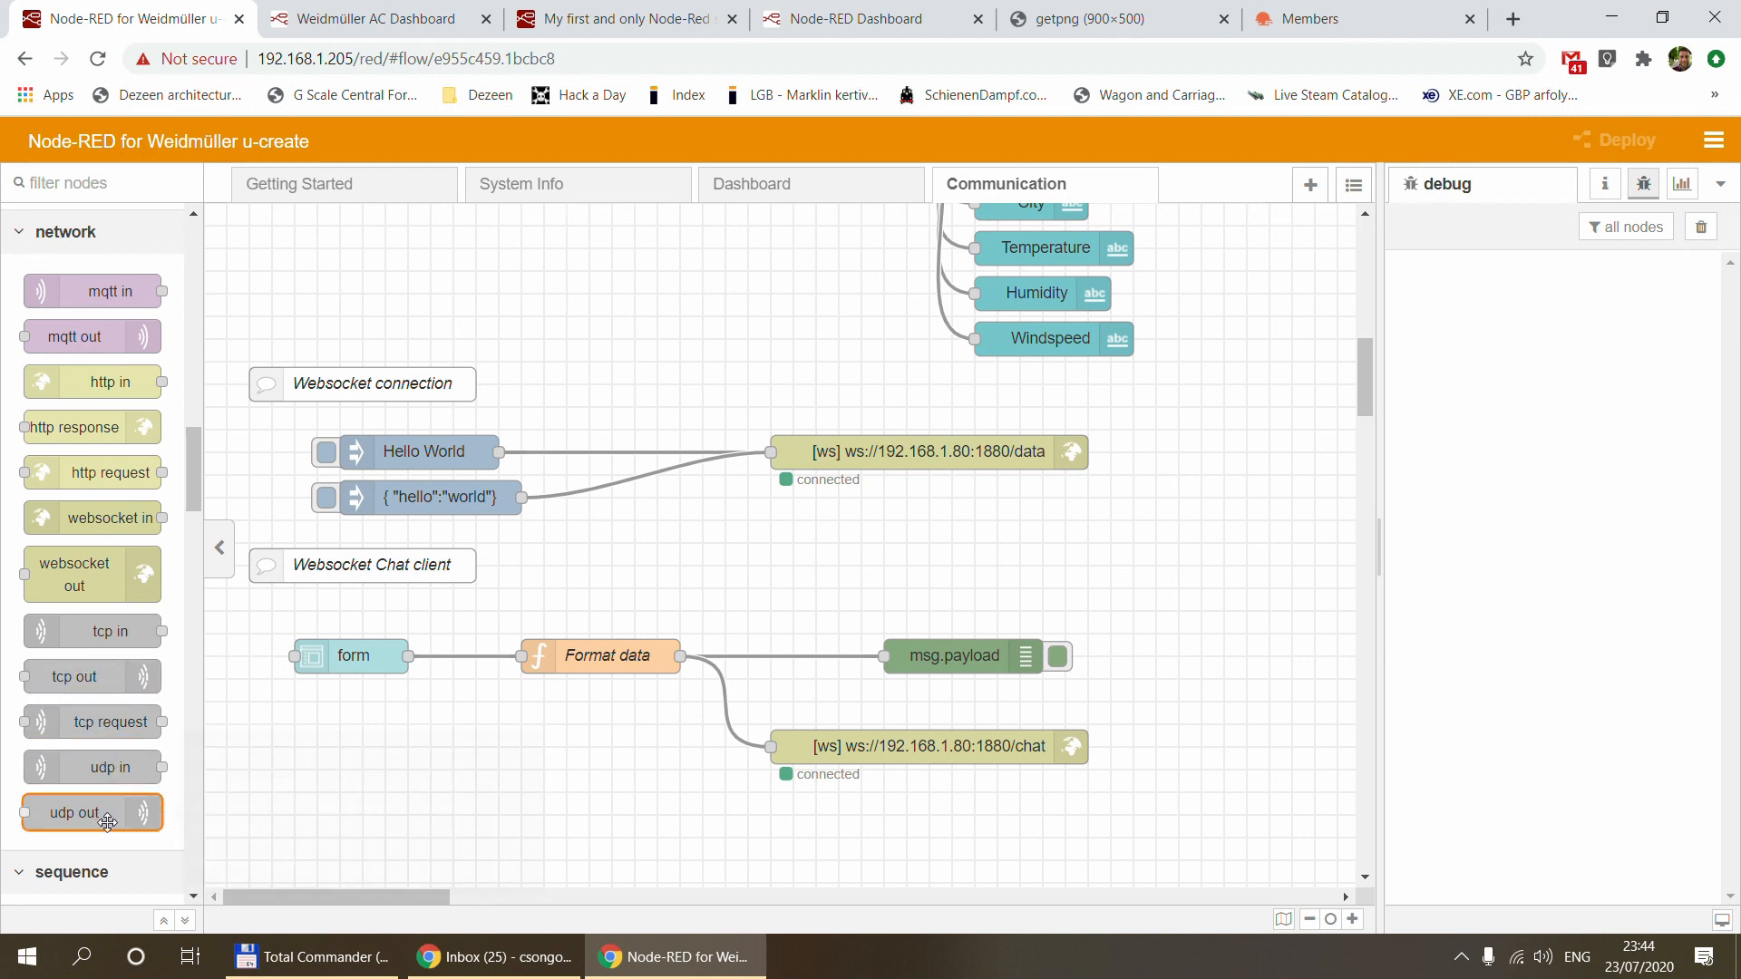
mouse_move(107, 822)
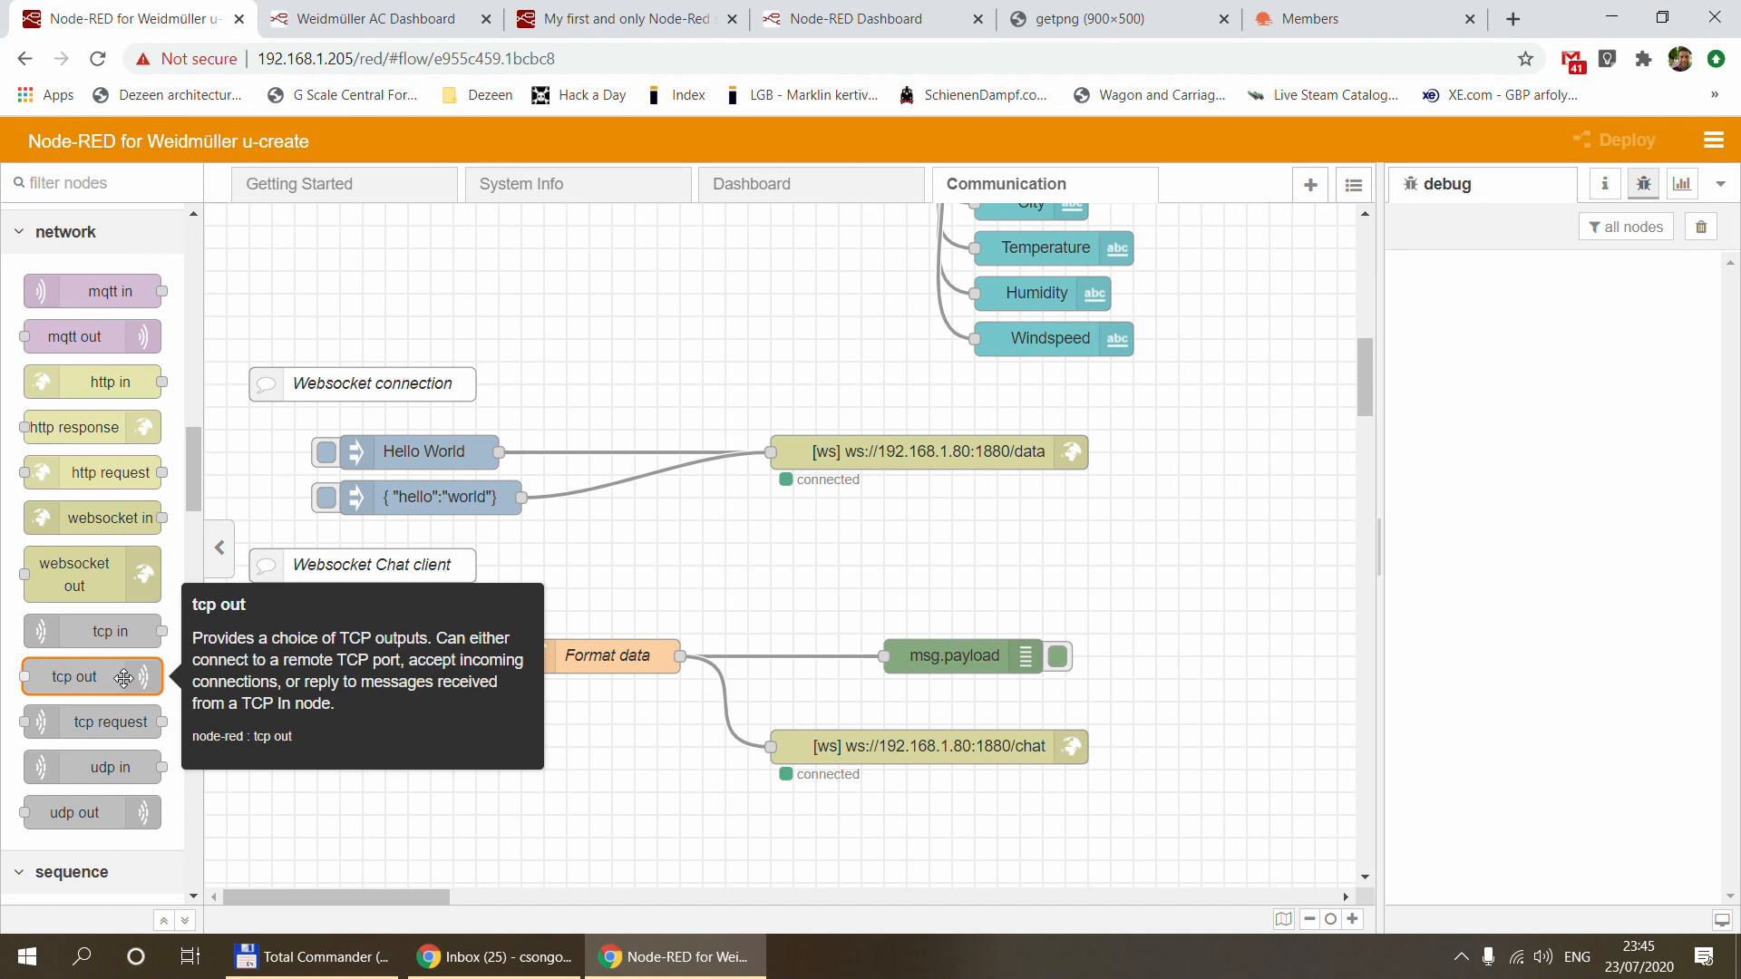
Select both websocket flows together, select only the Websocket connection flow, and clear the selection
left_click_drag(236, 354, 1168, 780)
left_click(869, 571)
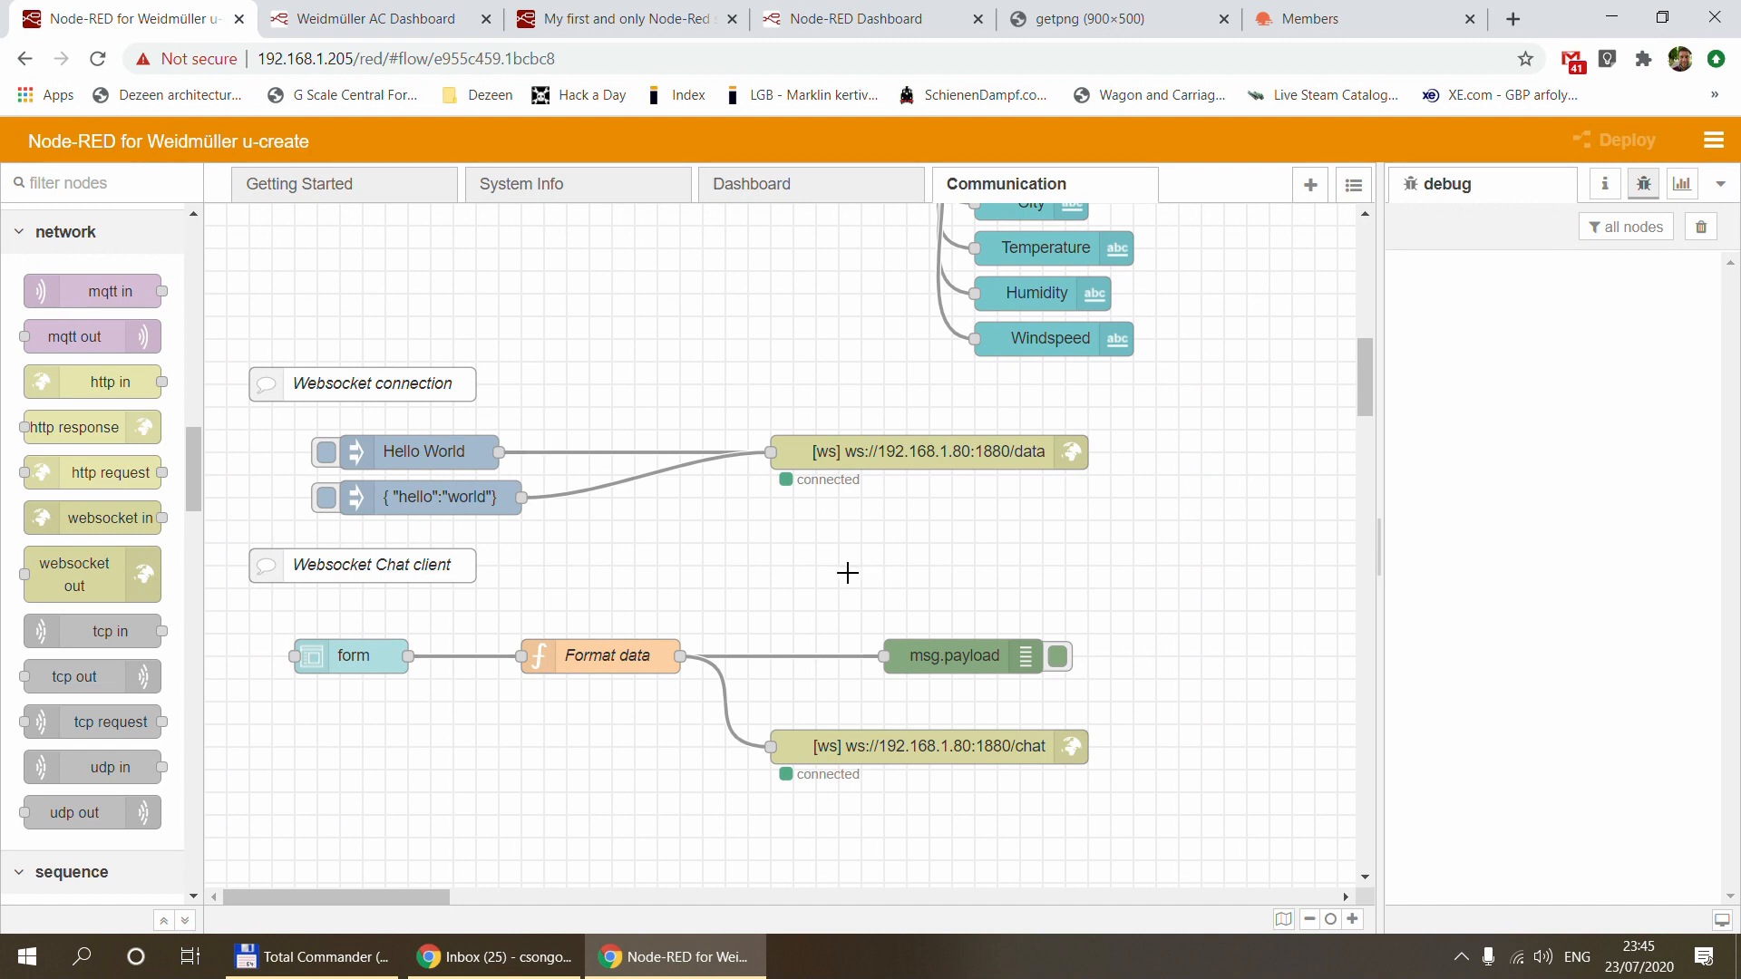
left_click_drag(234, 349, 1150, 554)
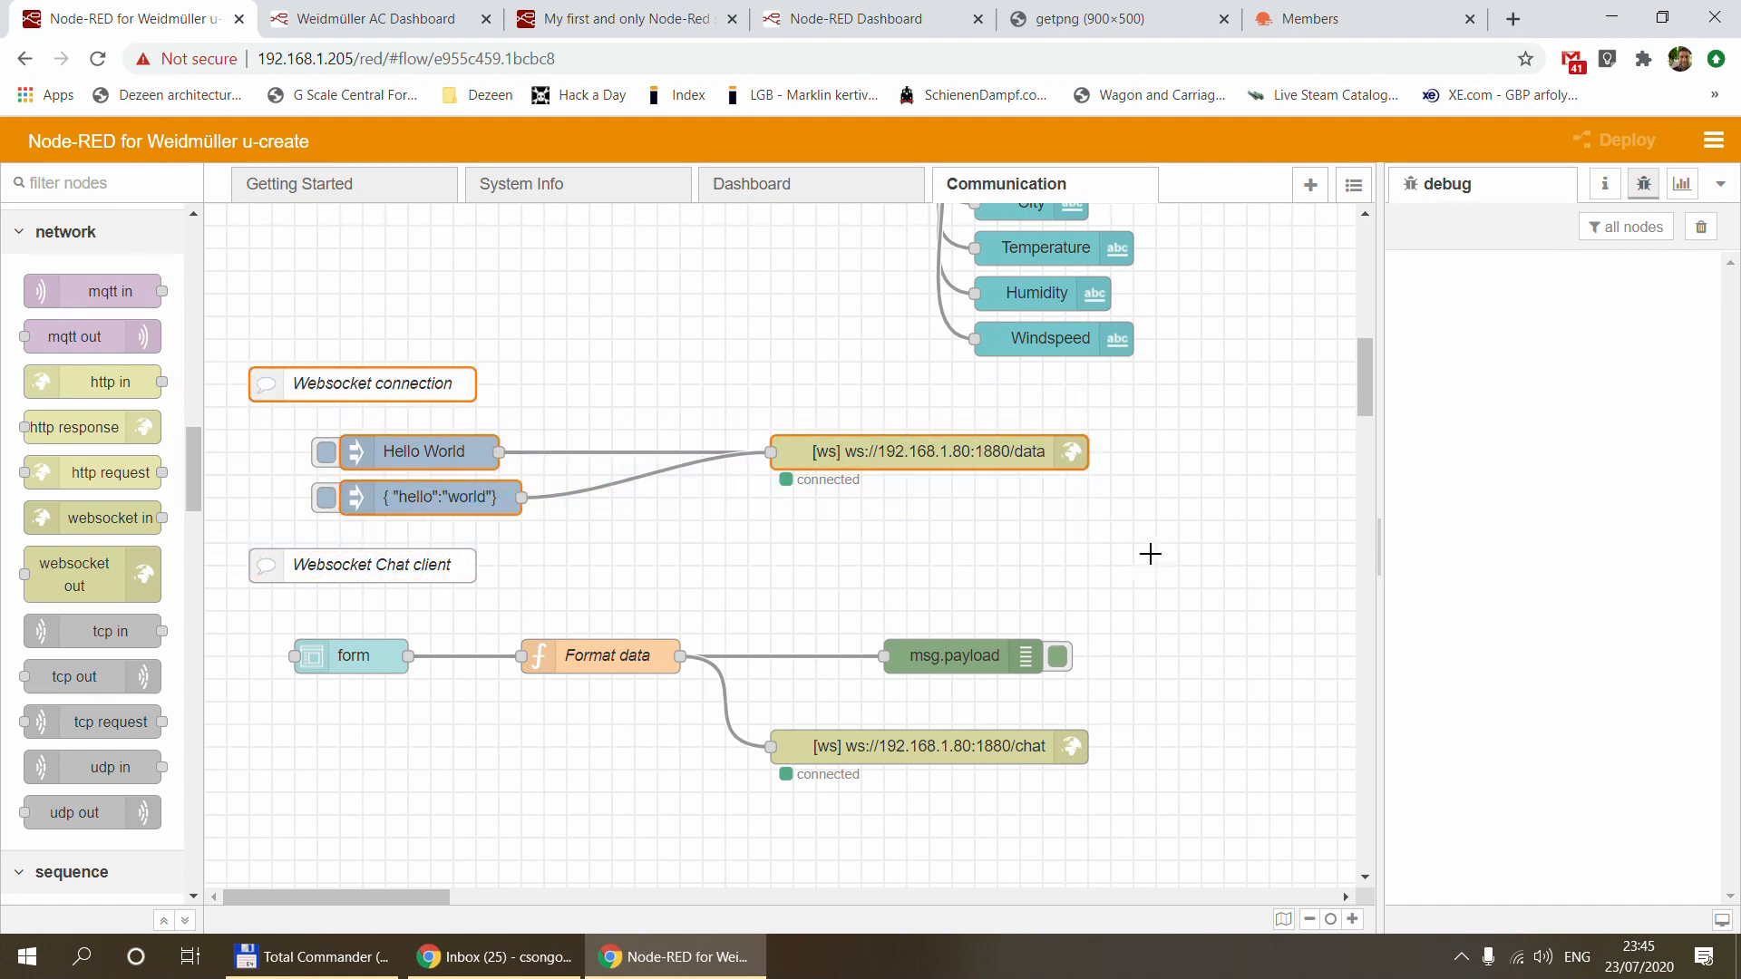
left_click(239, 350)
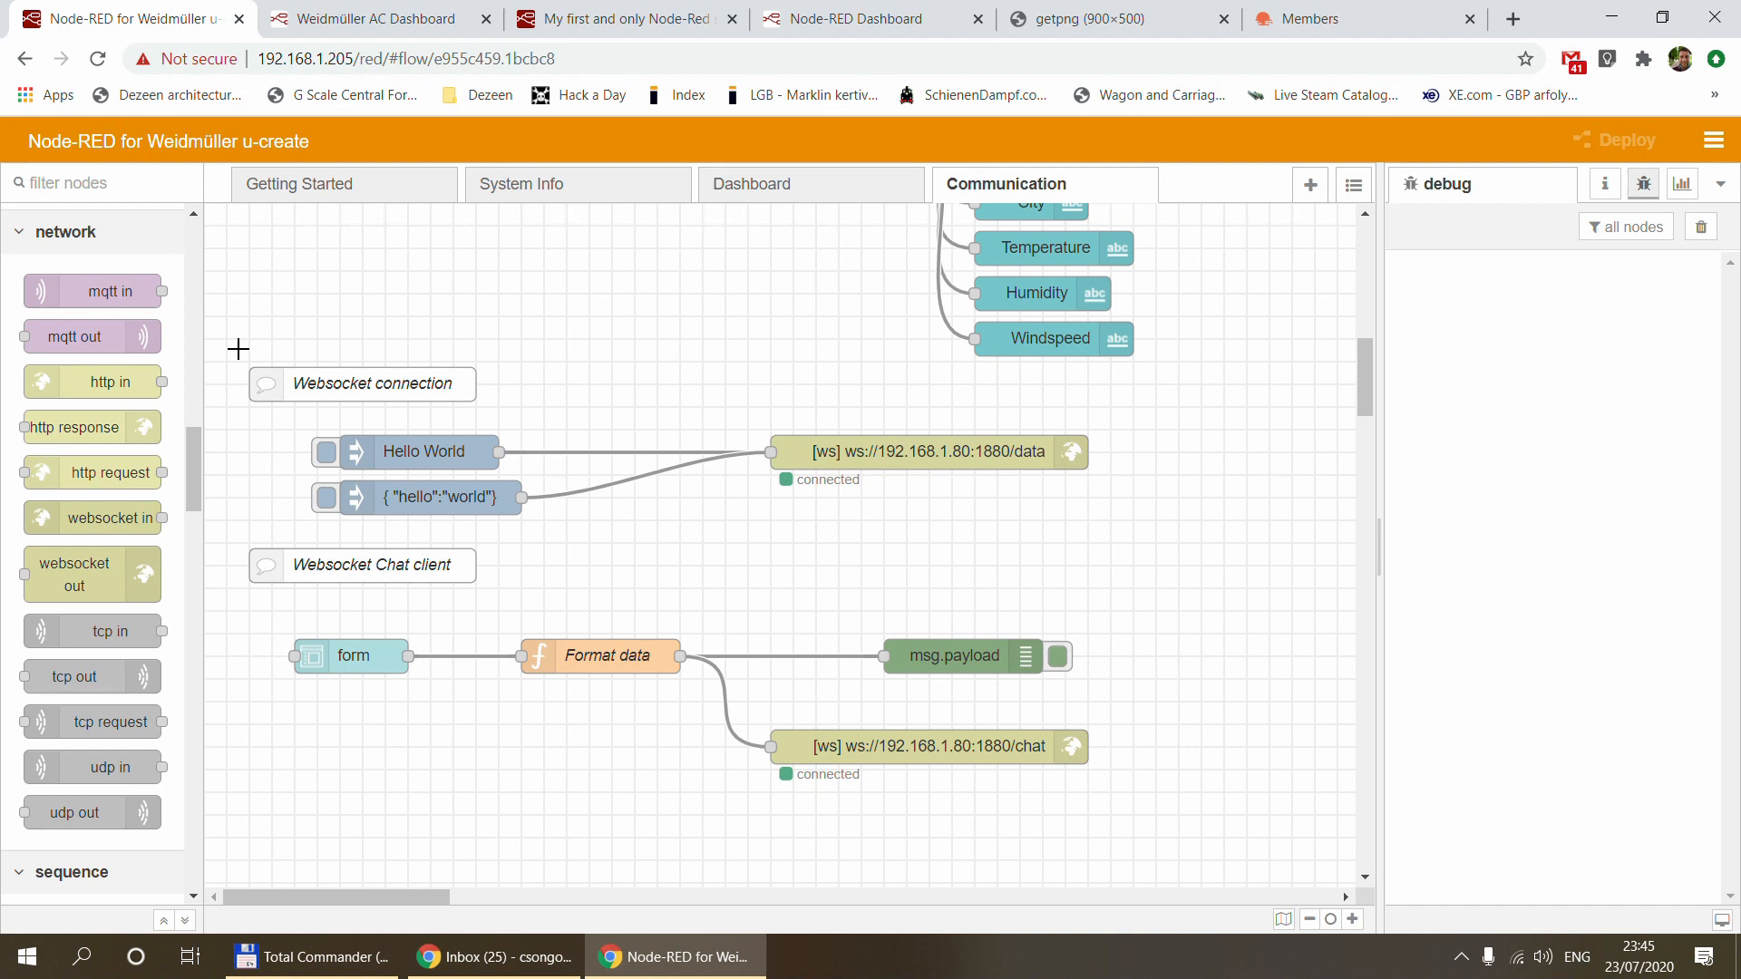
Inspect the payloads of the Hello World and { "hello":"world"} inject nodes without changing them
double_click(444, 469)
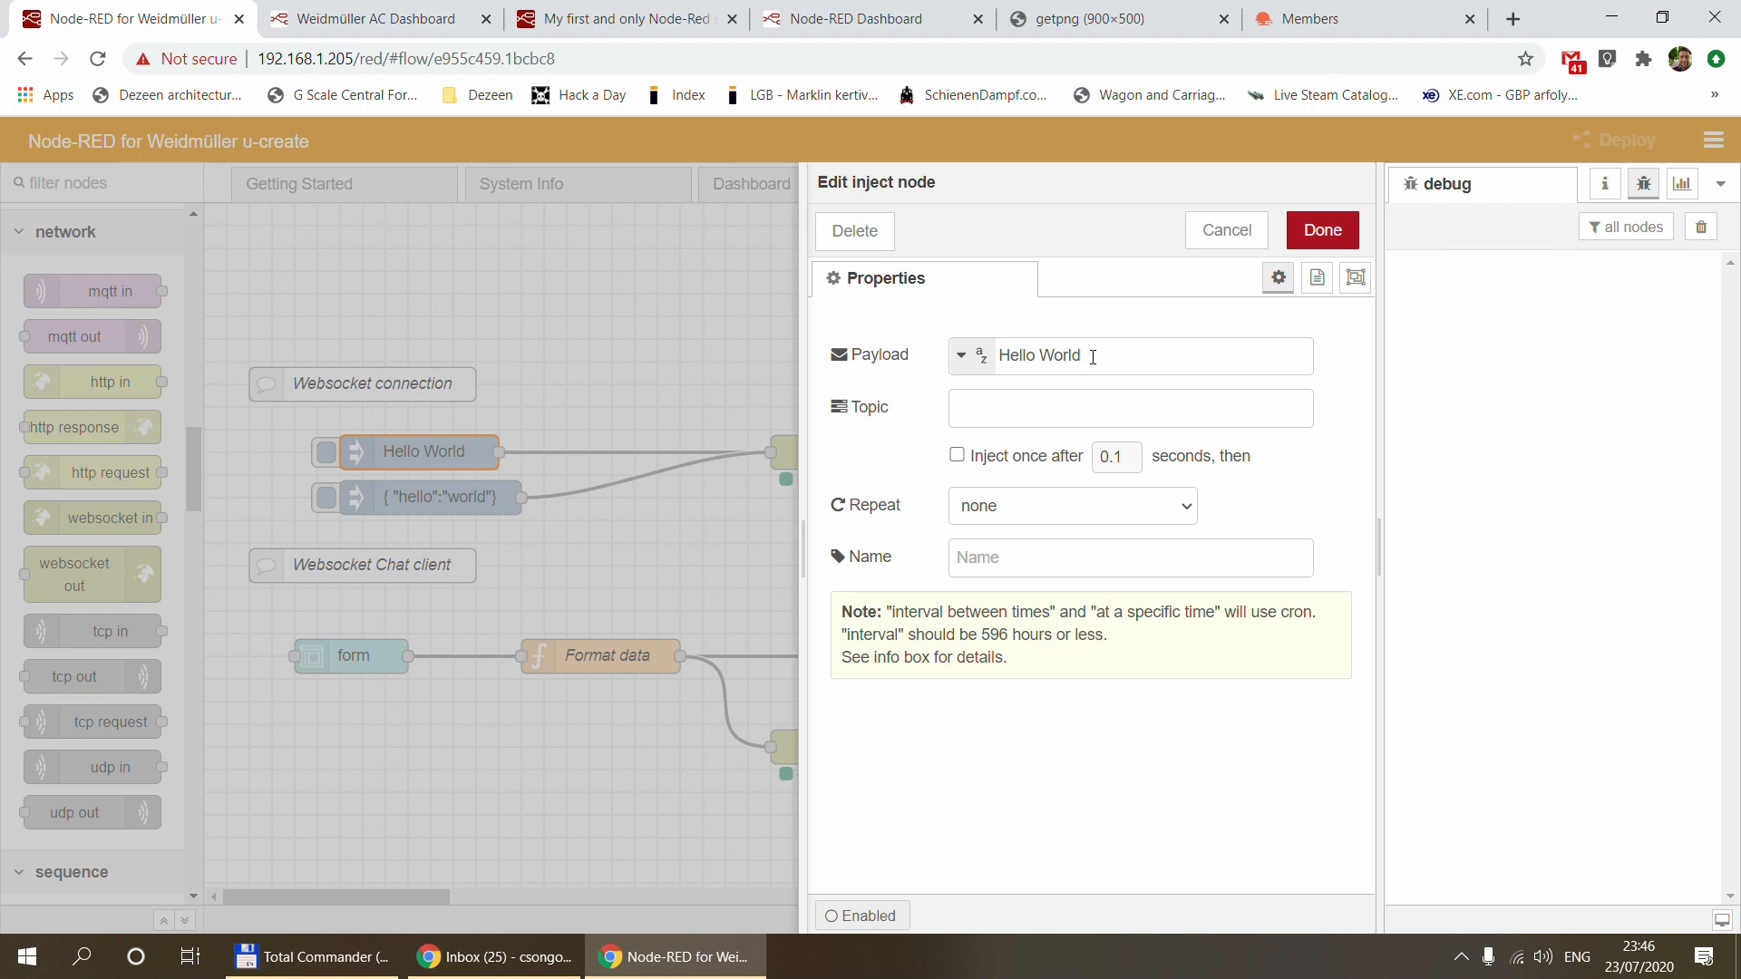
left_click(1227, 230)
double_click(435, 497)
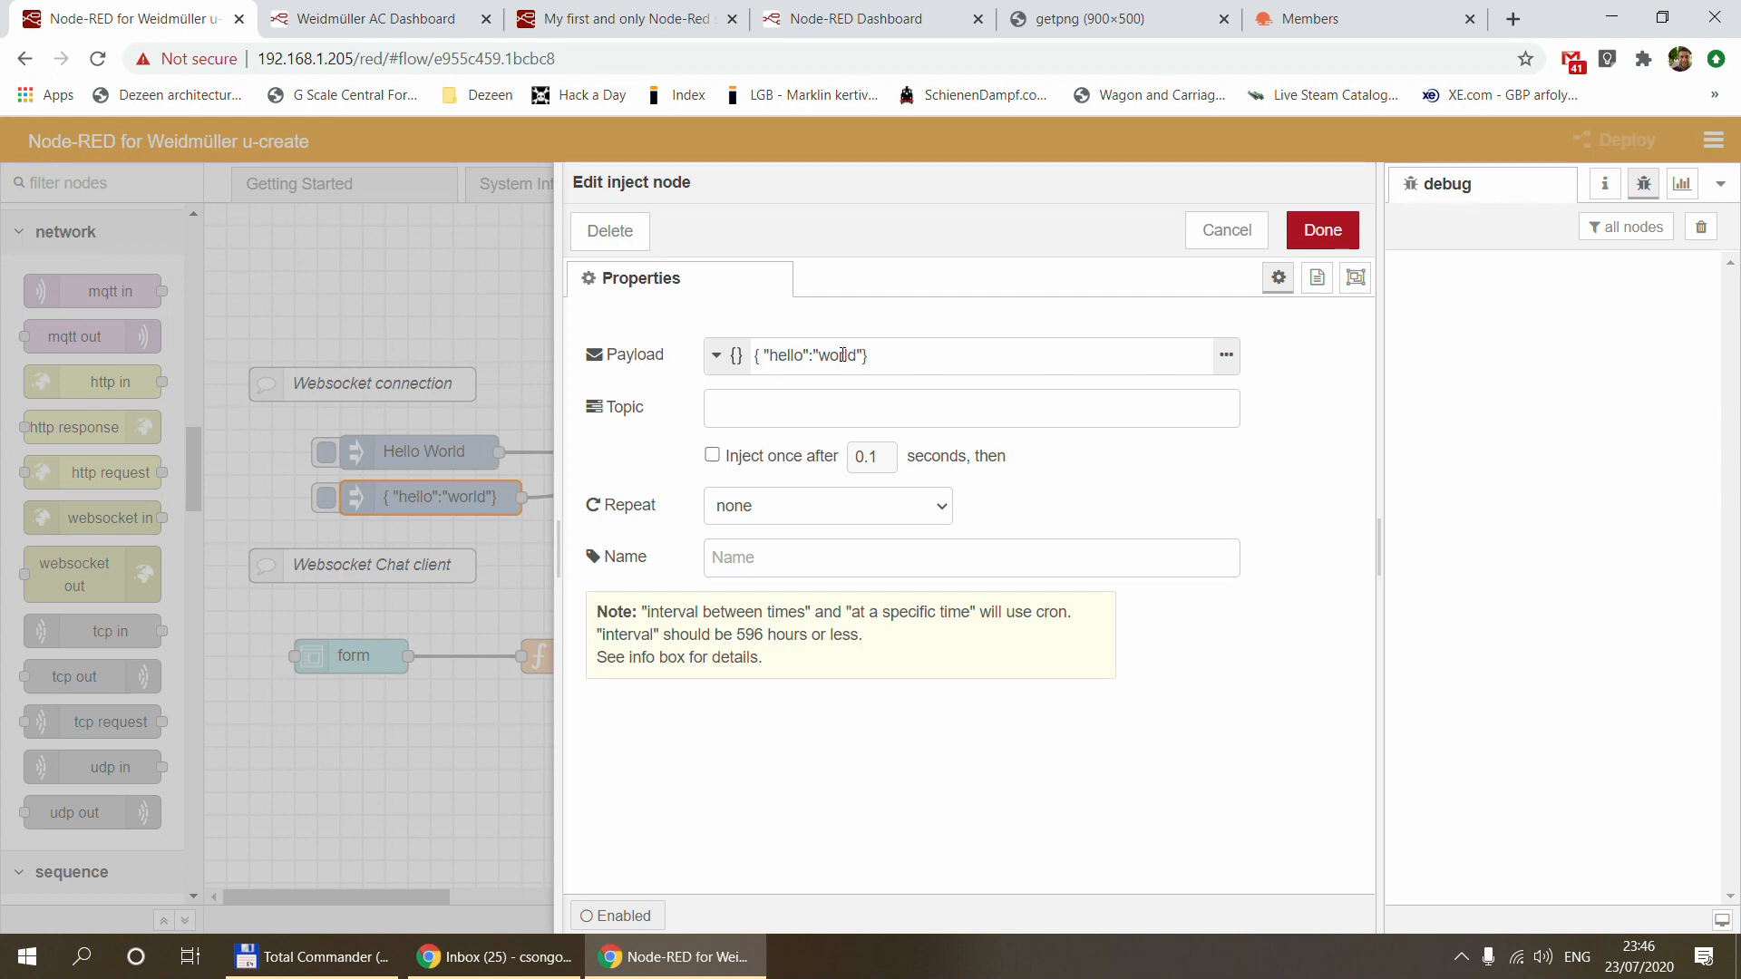
left_click(1227, 230)
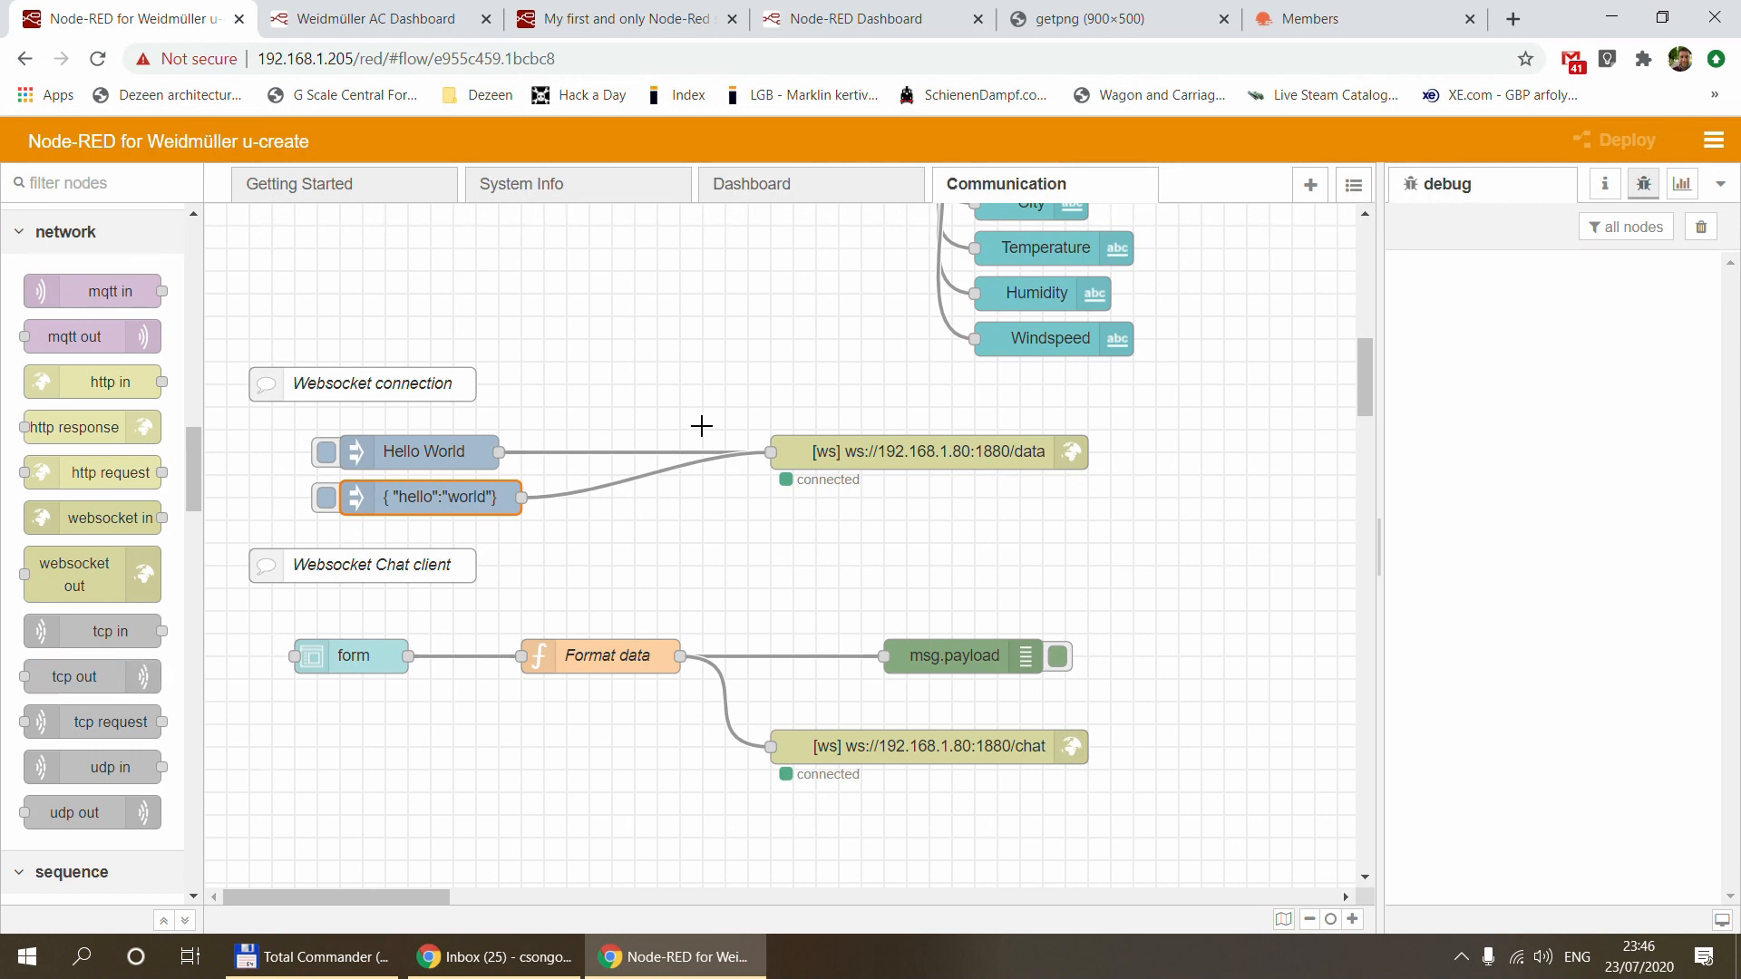
Open the client configuration of the websocket out node in the Websocket connection flow and examine its URL's address and port
double_click(879, 451)
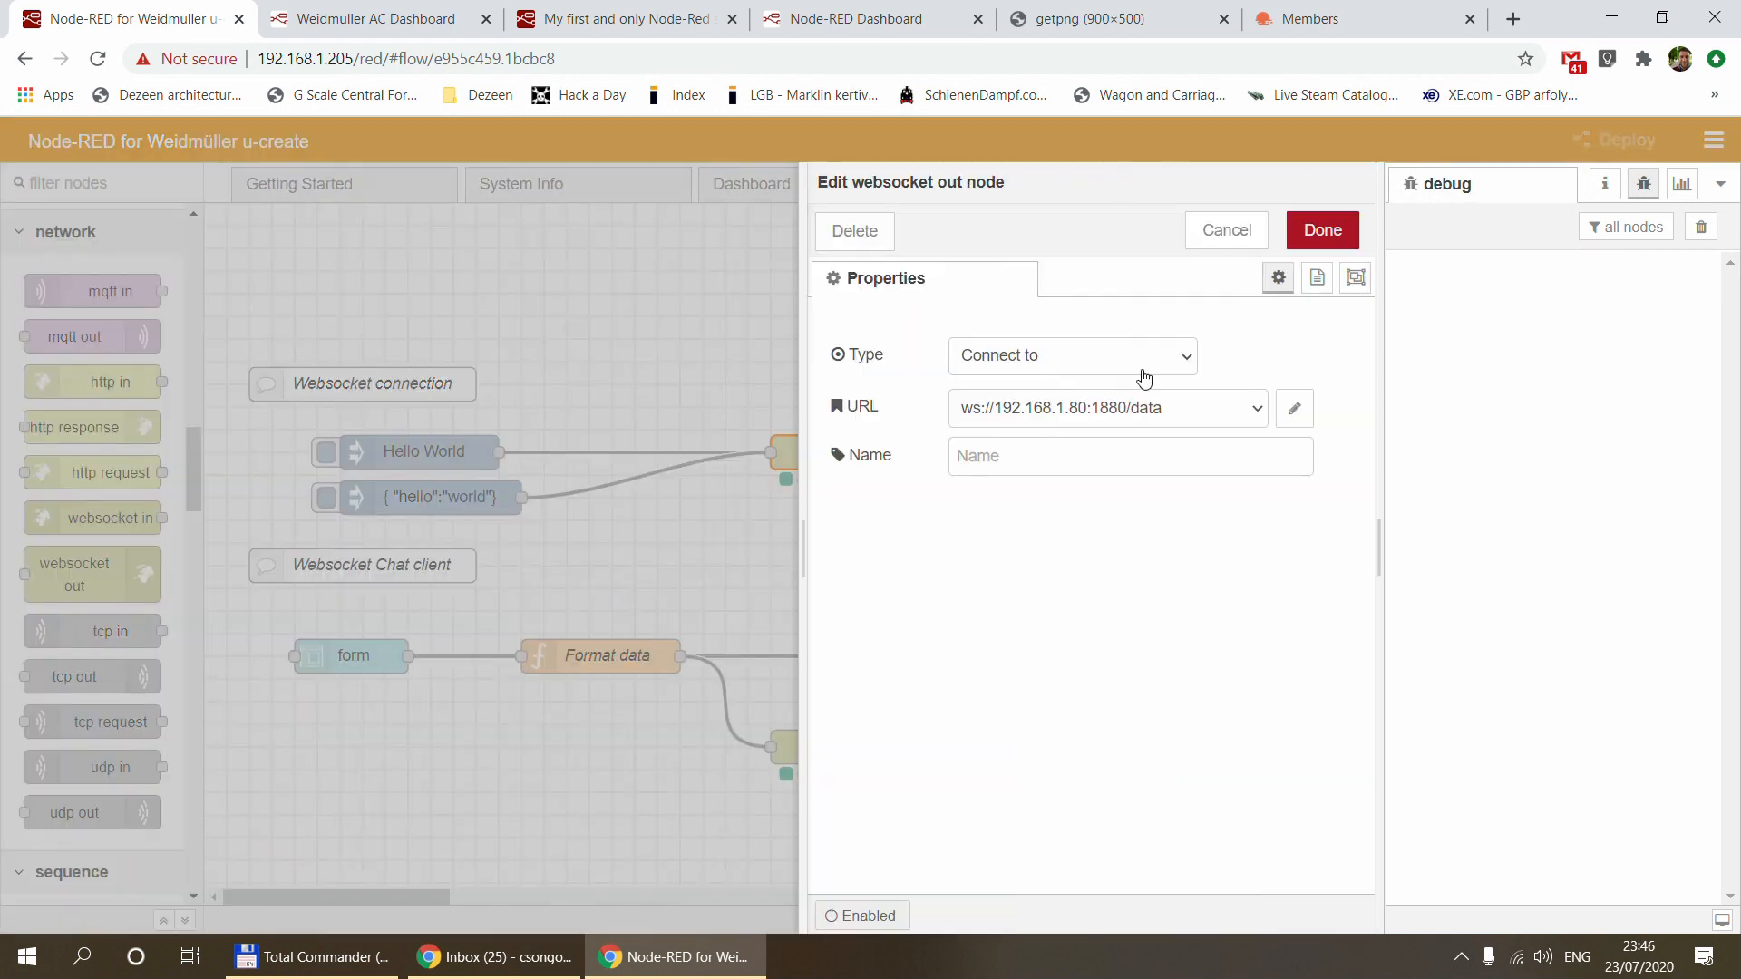
left_click(1294, 410)
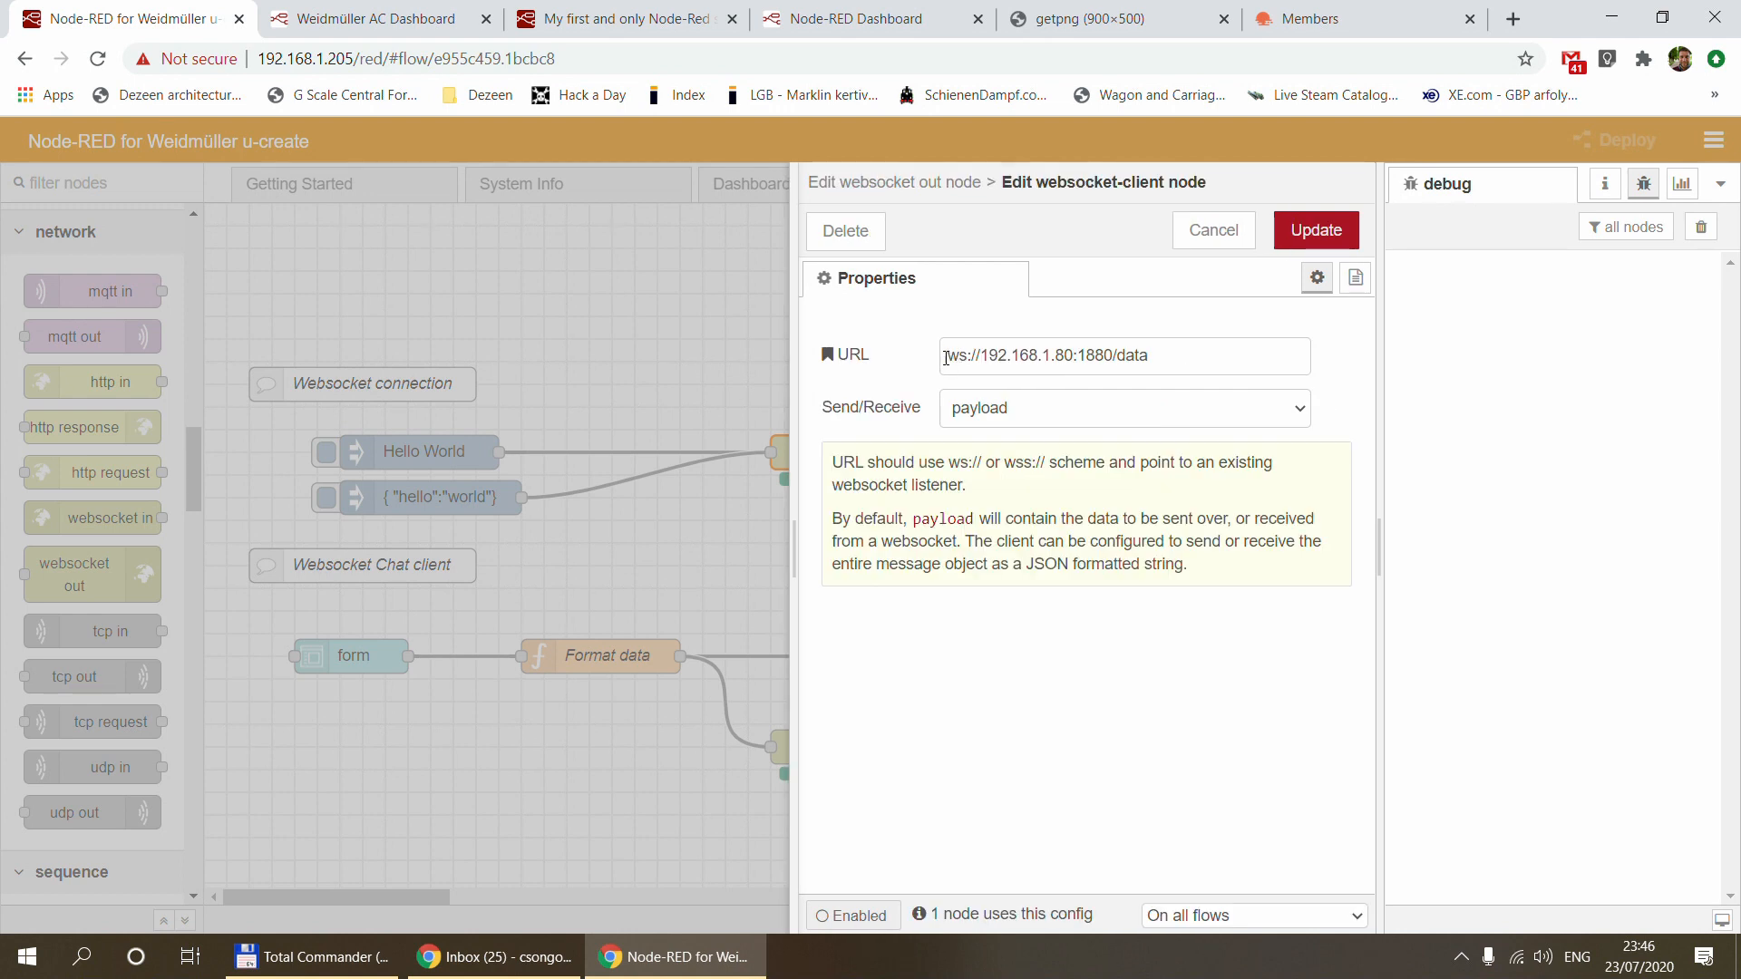
left_click_drag(981, 356, 1125, 354)
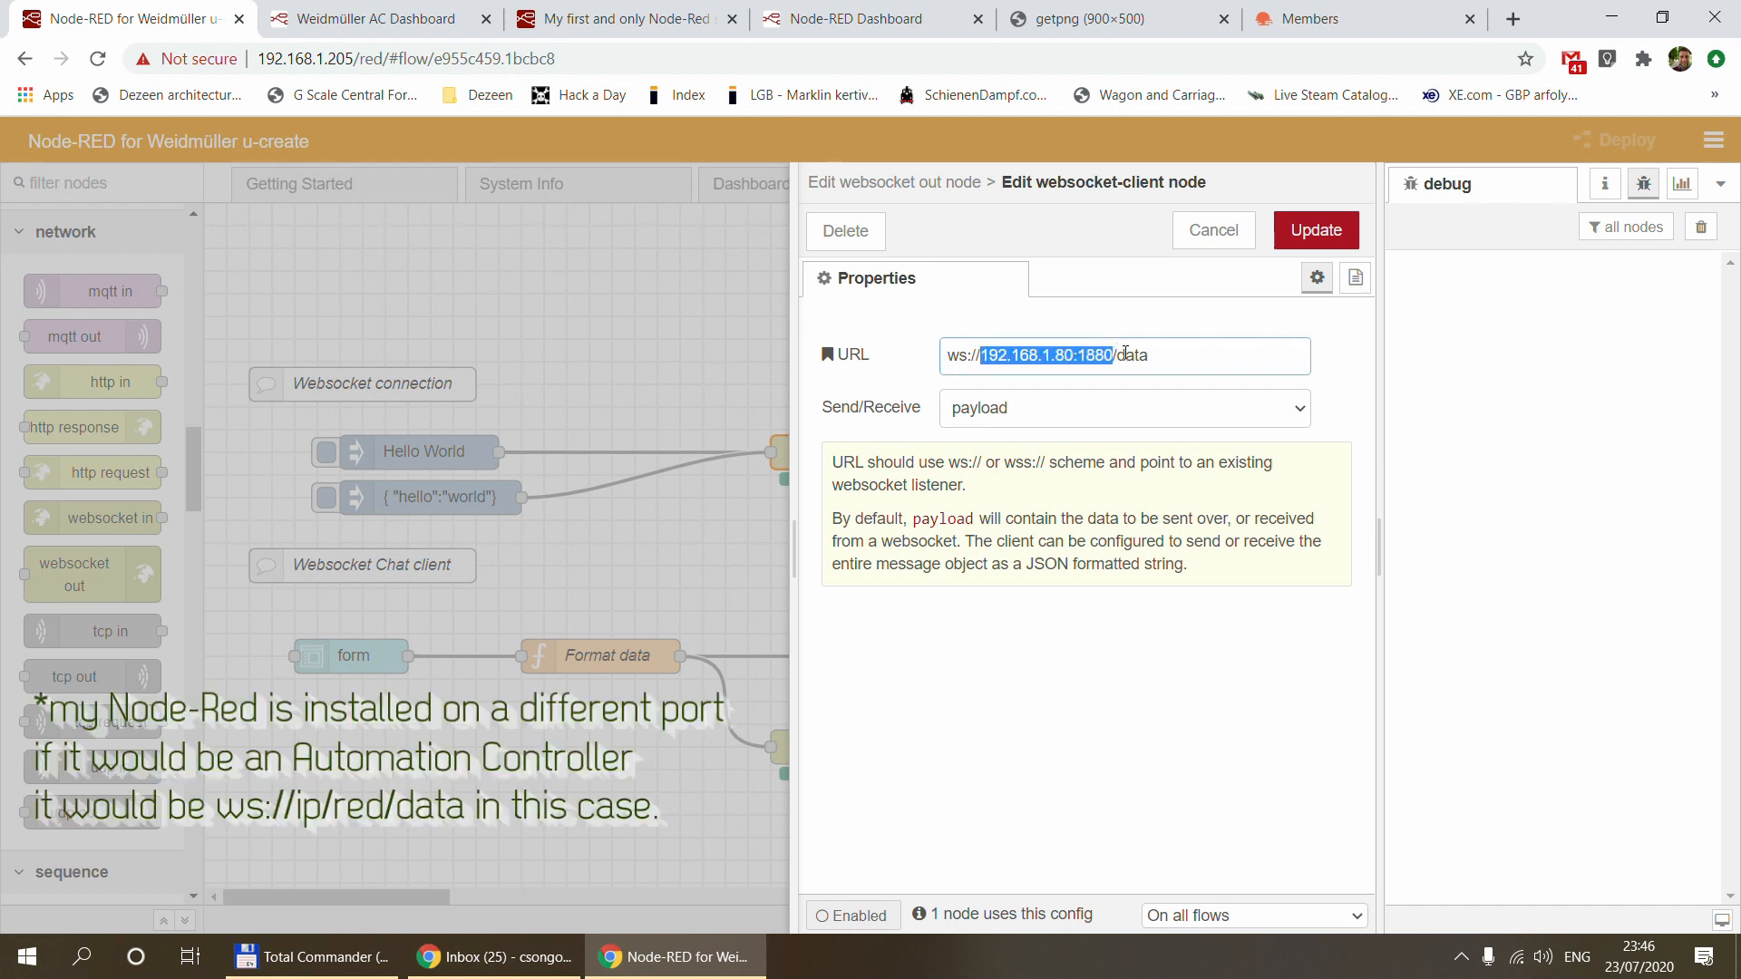
left_click(1162, 353)
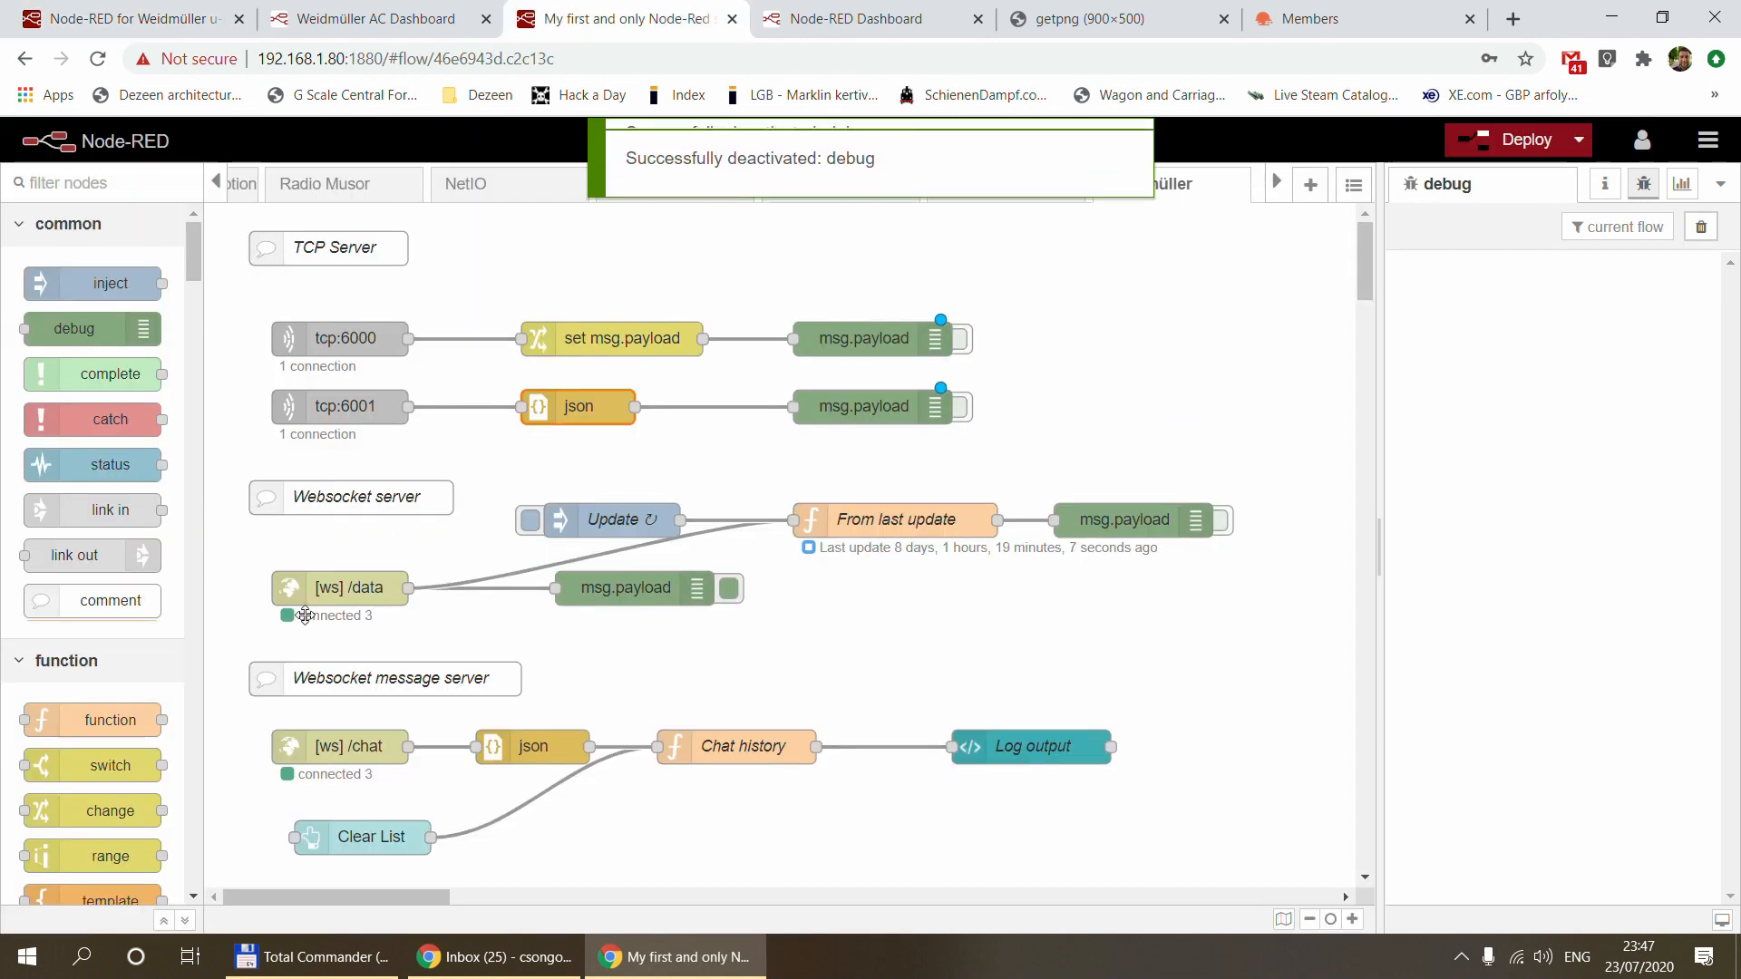
Inspect the listener path and send/receive configuration of the Websocket server's /data input node, leaving the settings unchanged
double_click(340, 588)
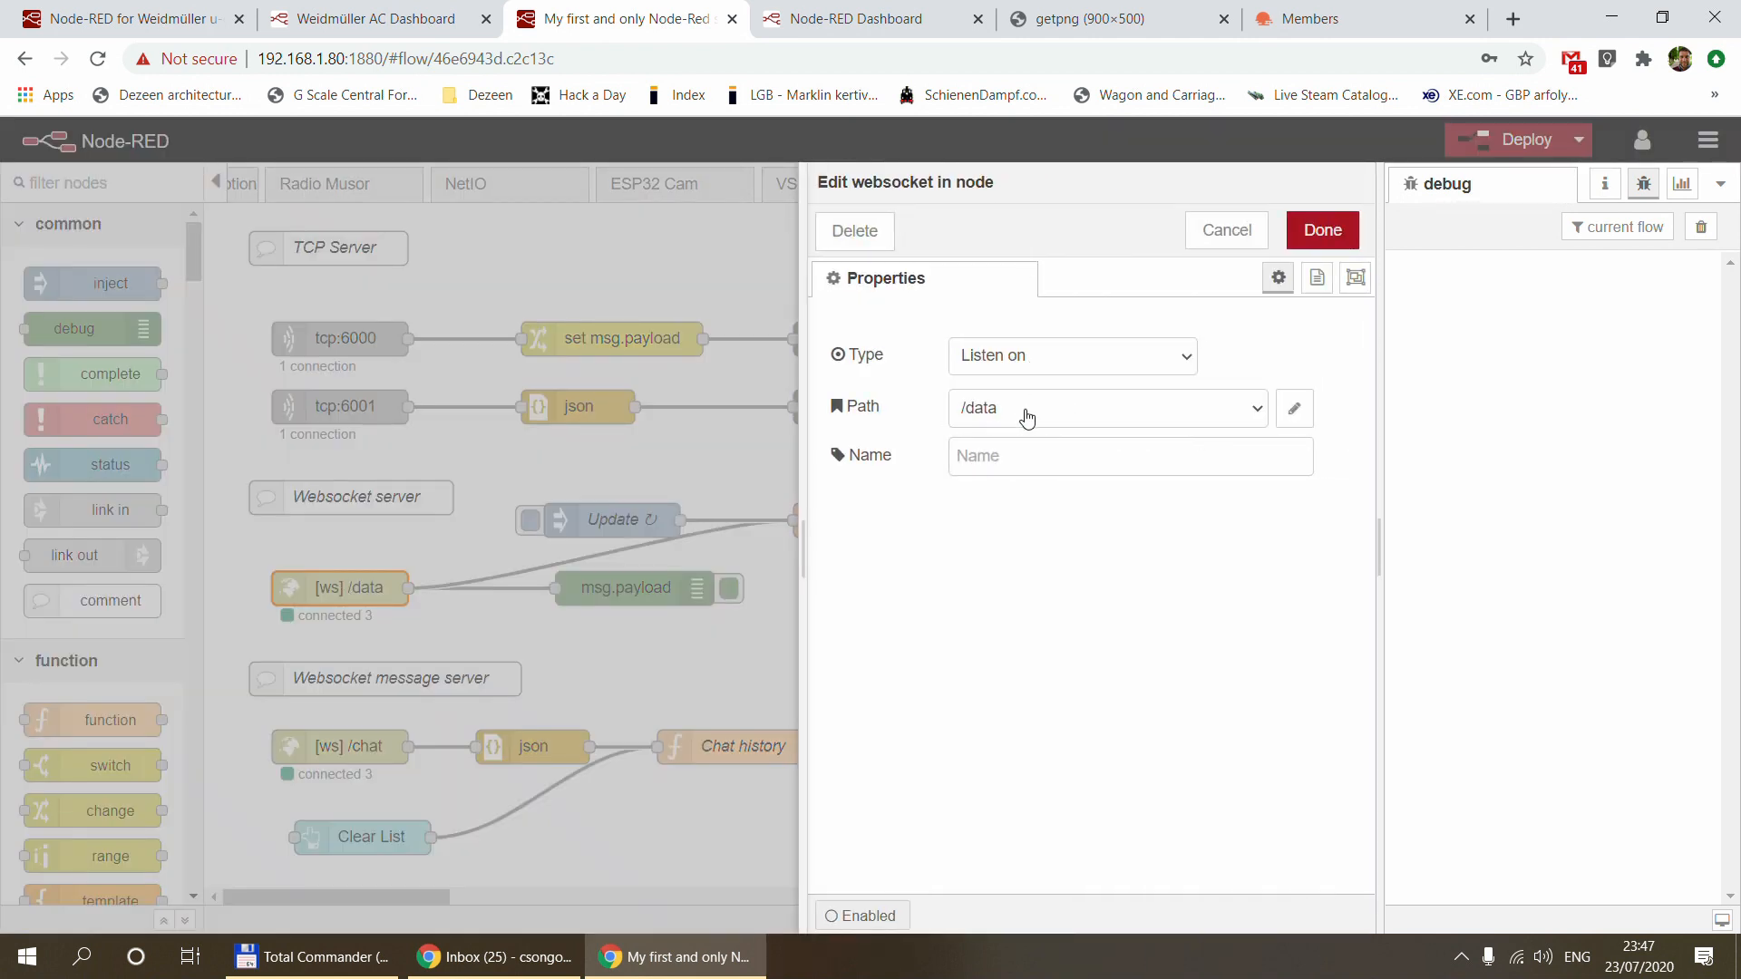
left_click(1293, 408)
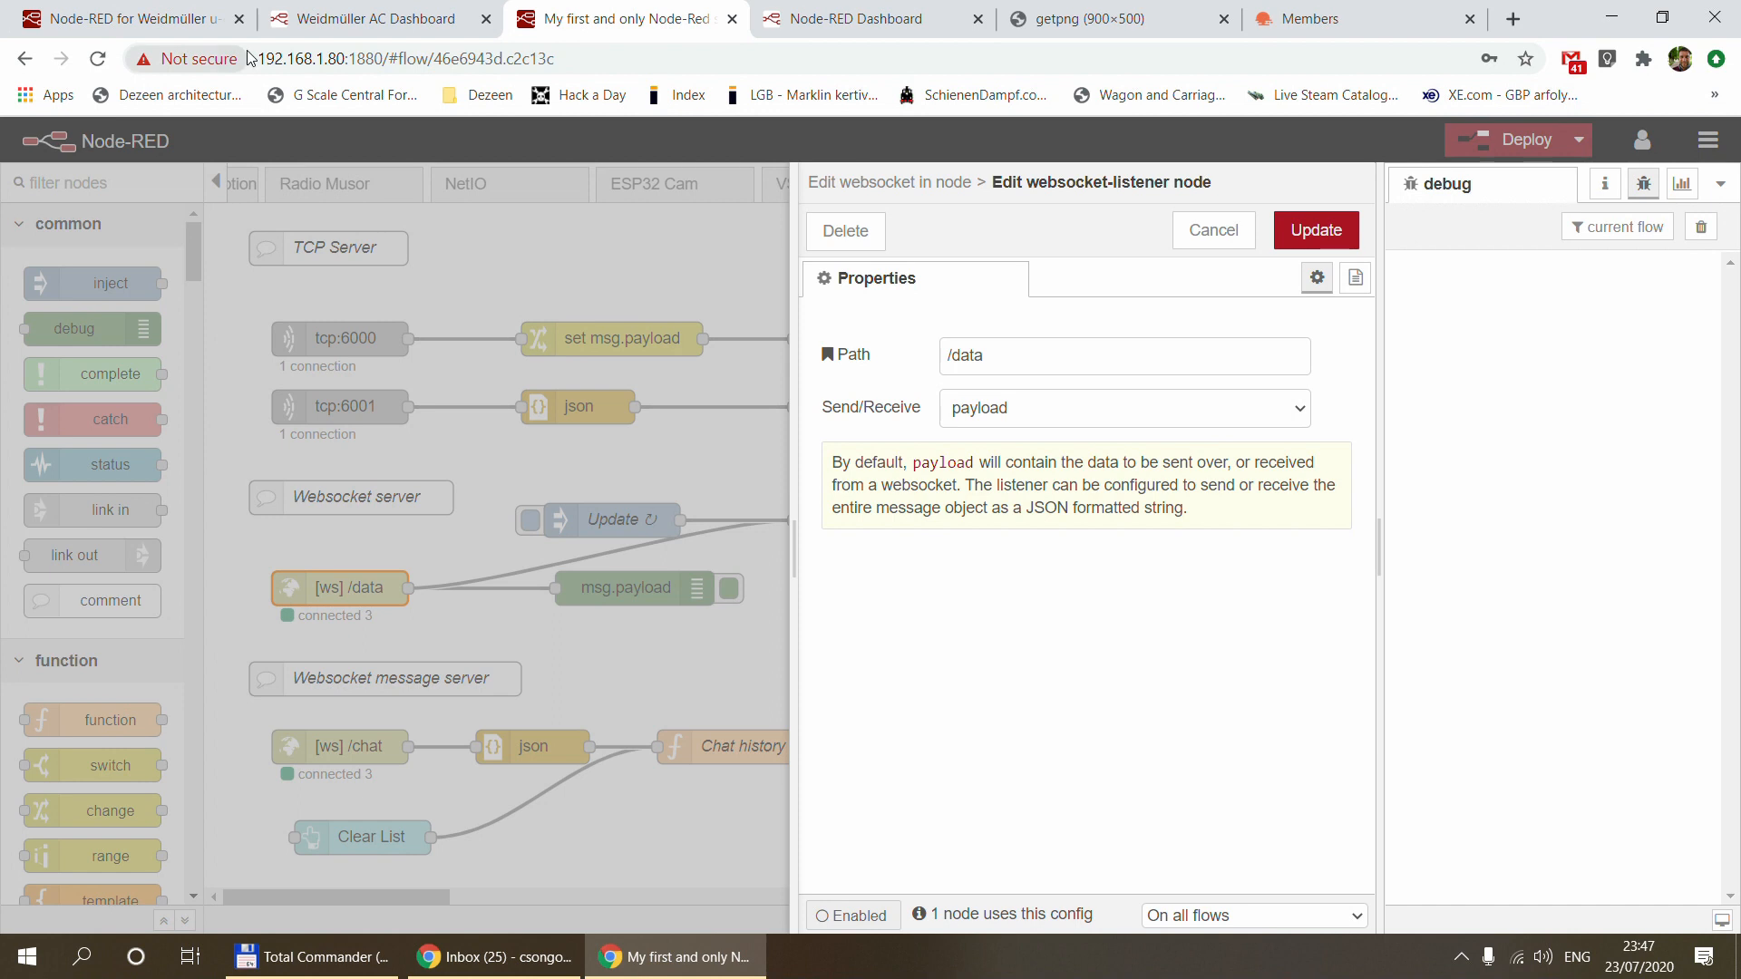
left_click(1213, 229)
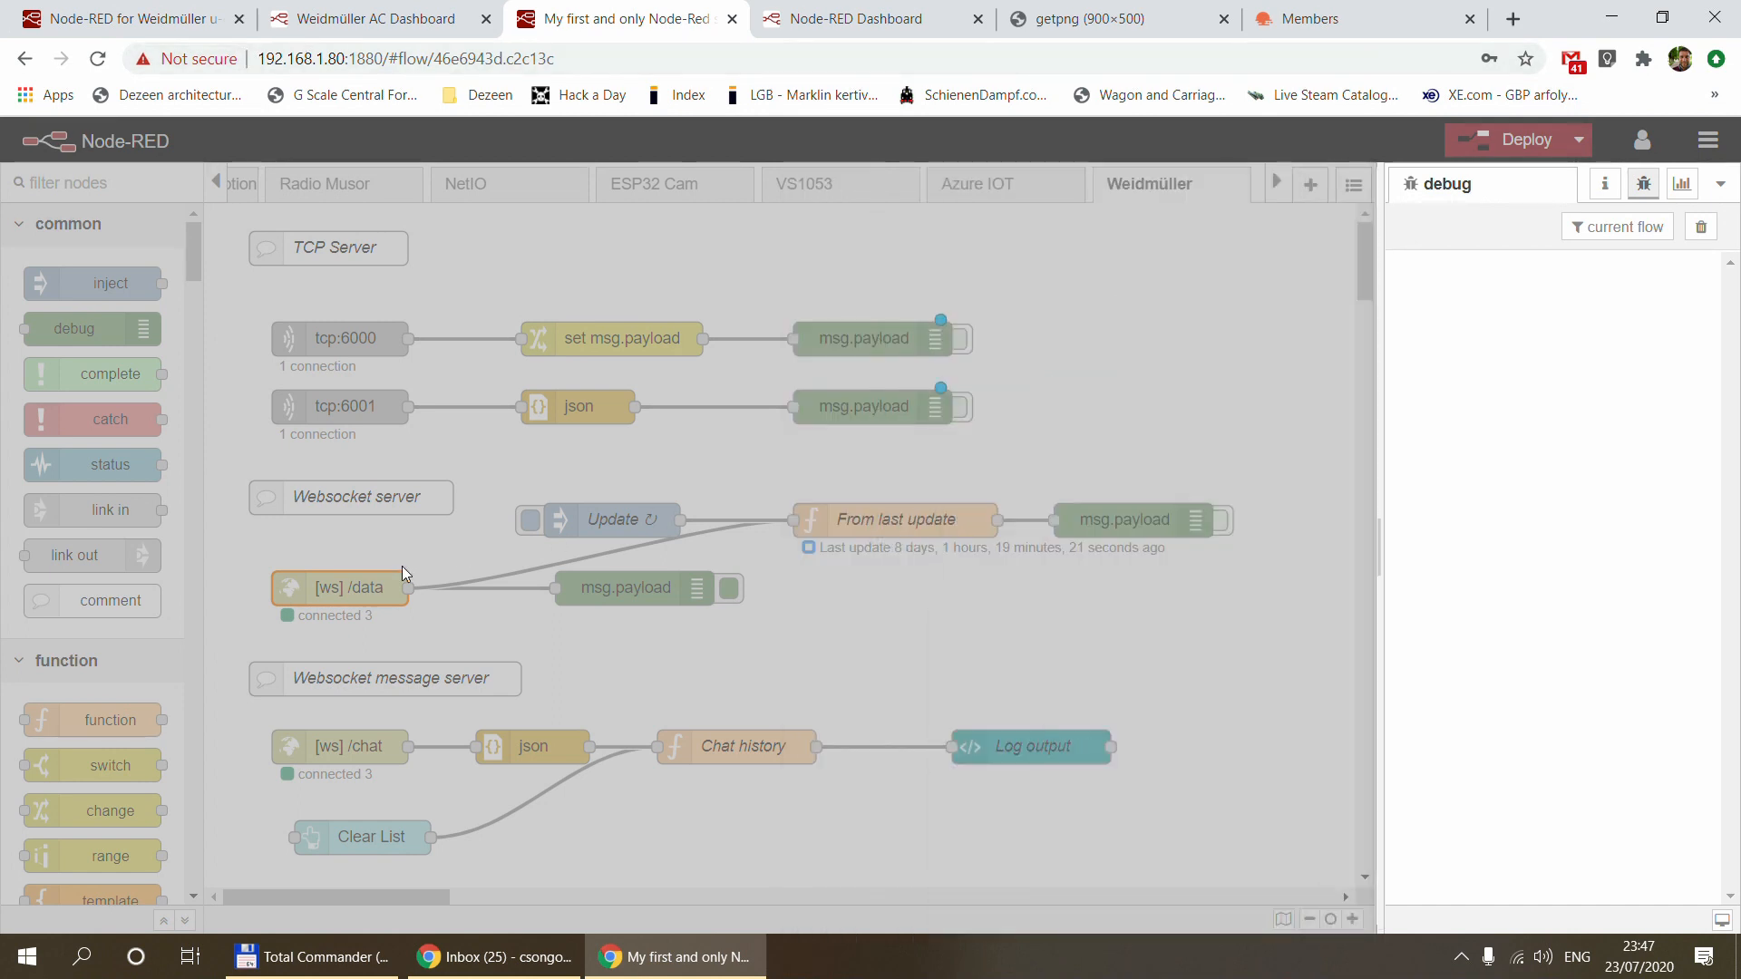
left_click(1233, 230)
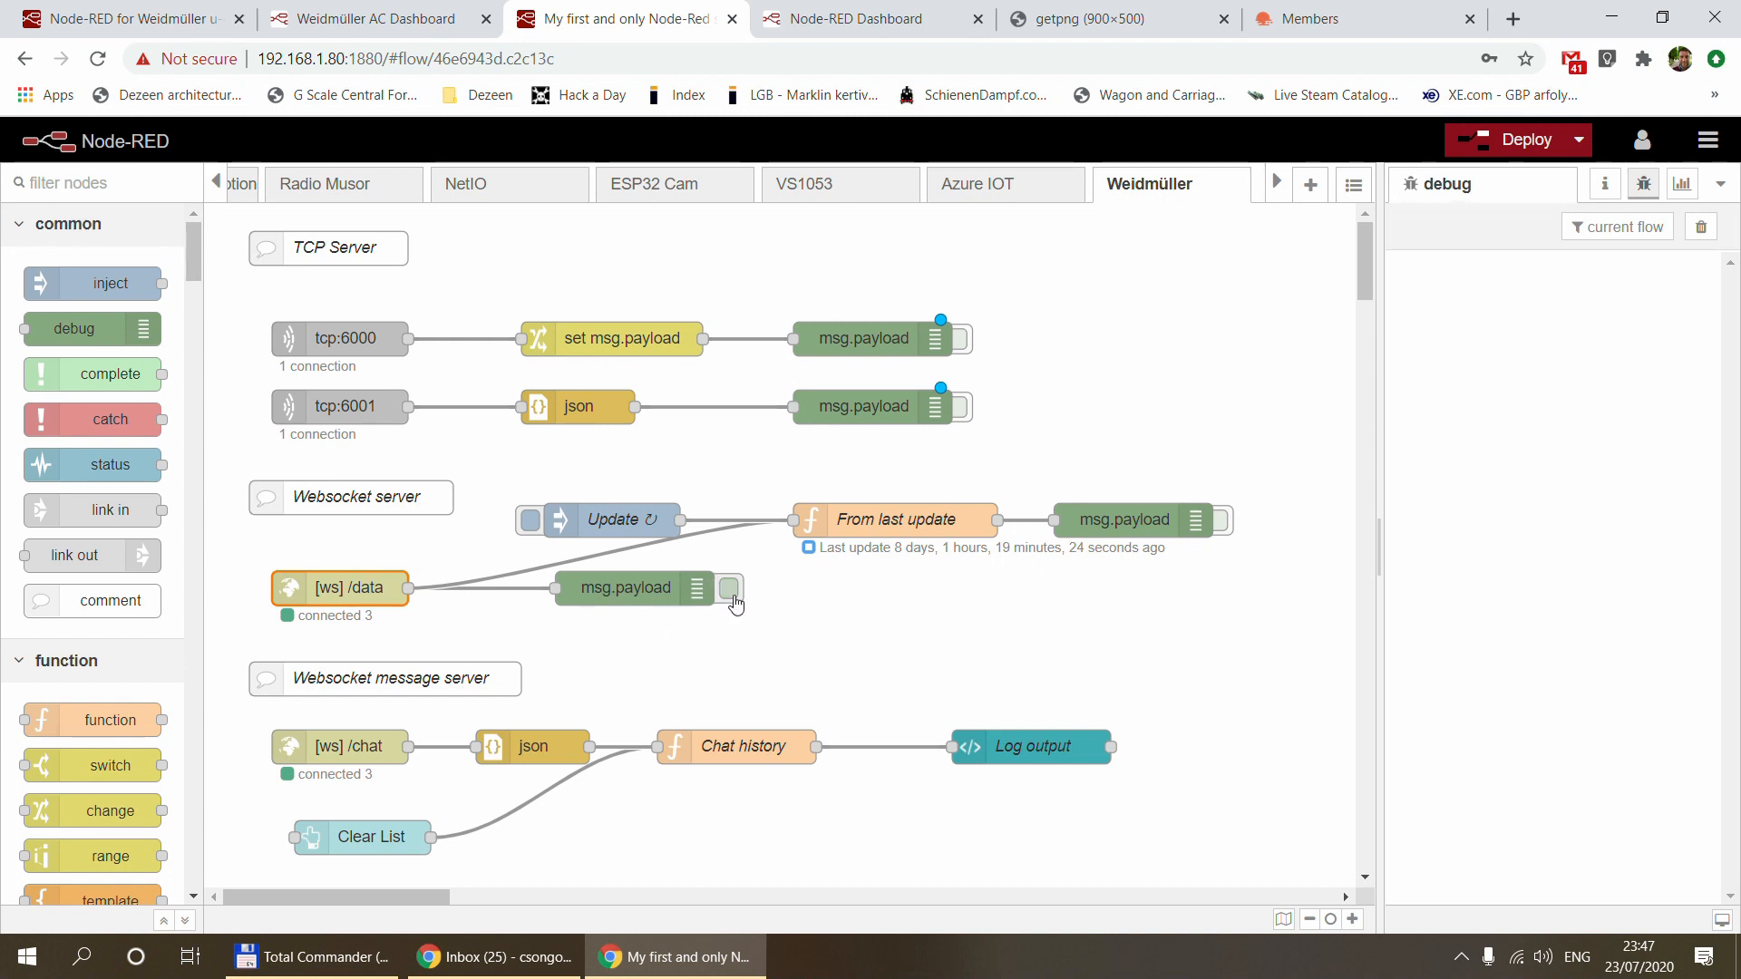
Inject Hello World from the u-create editor, signing in with the stored credentials, and view the server's debug messages
left_click(182, 18)
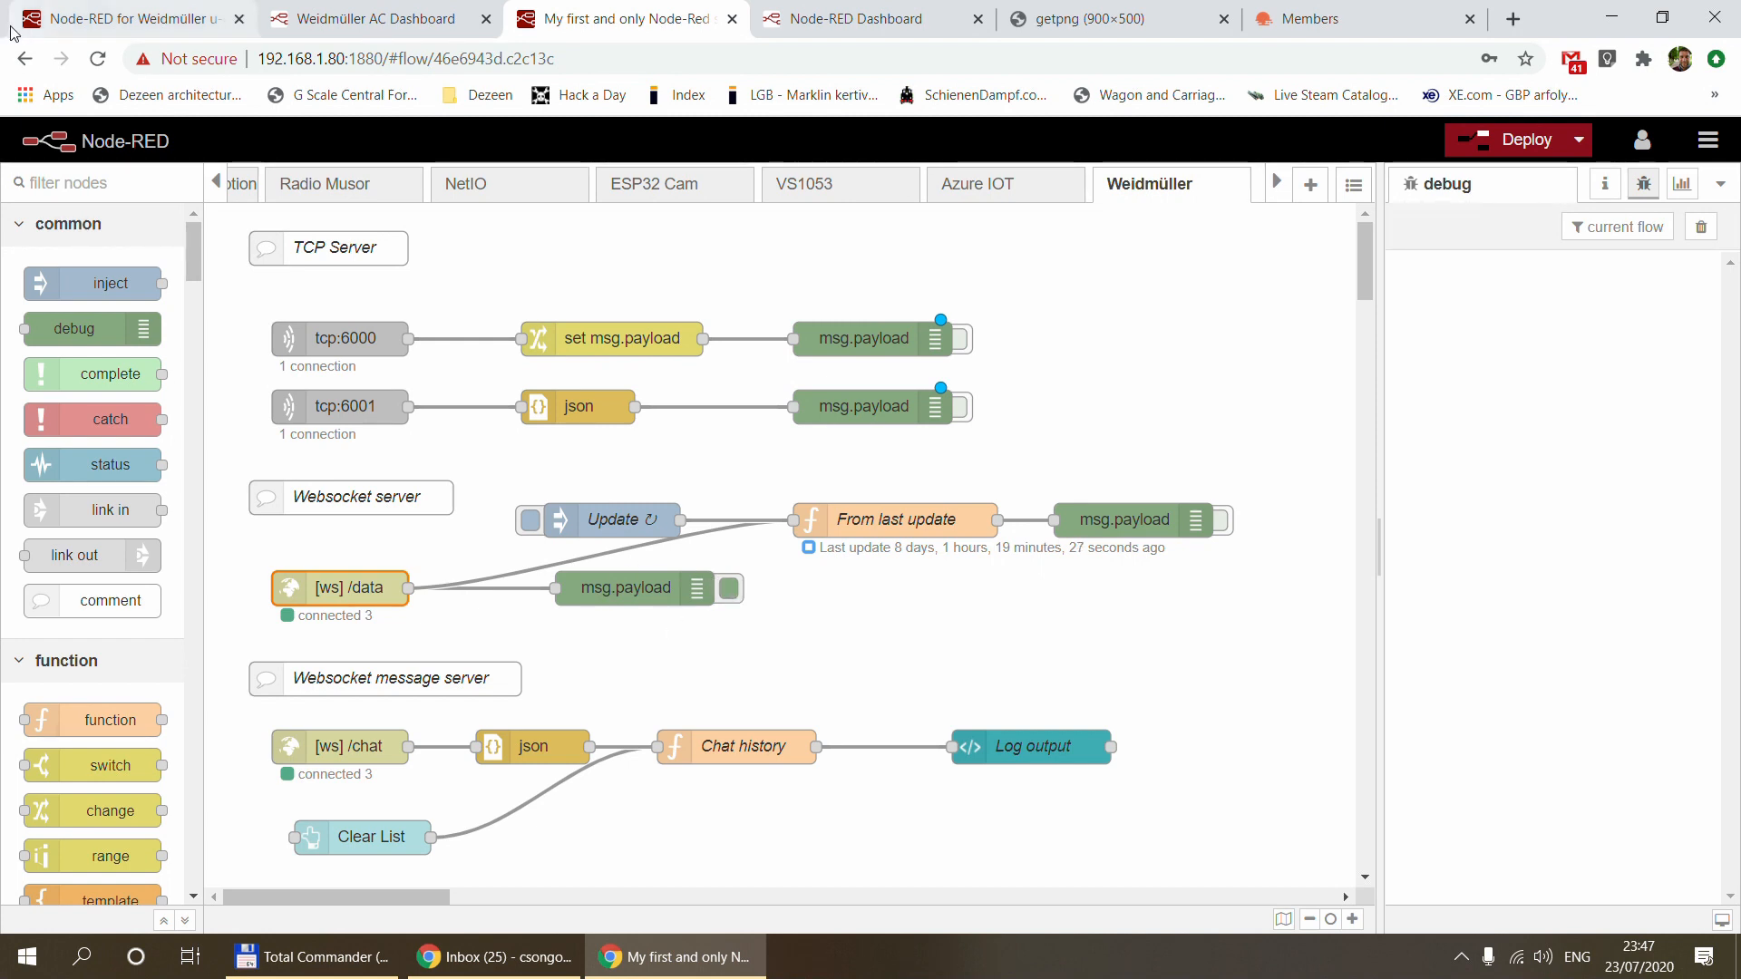
left_click(327, 451)
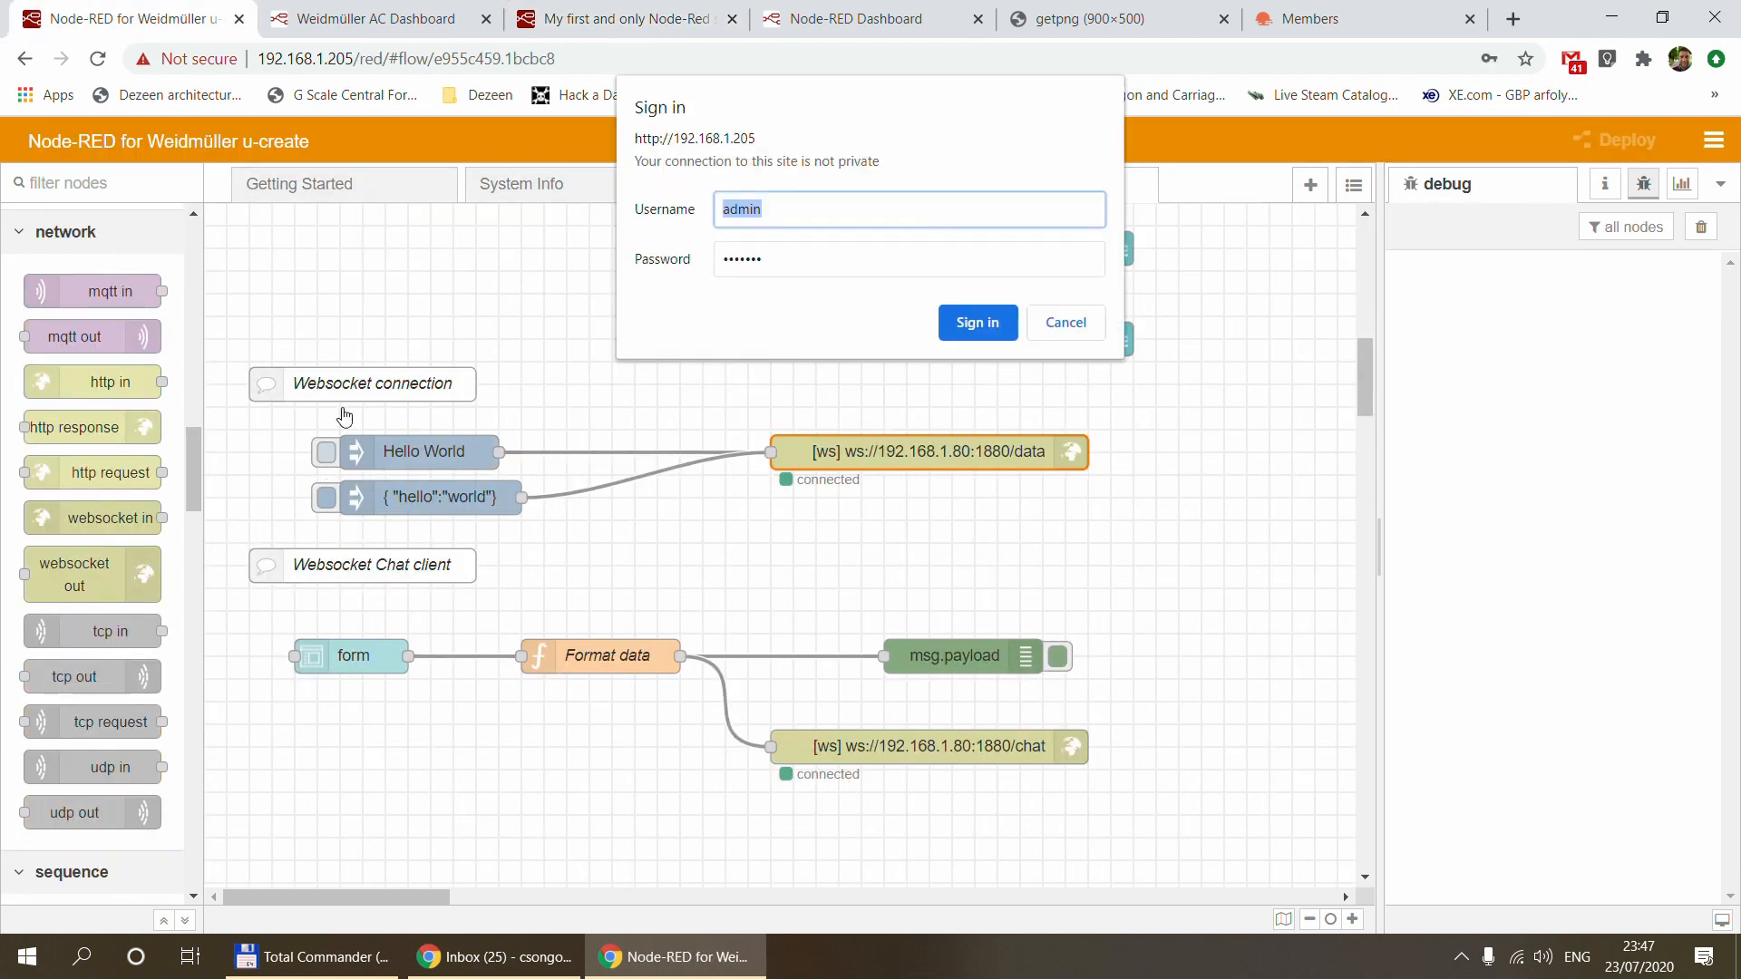
left_click(977, 324)
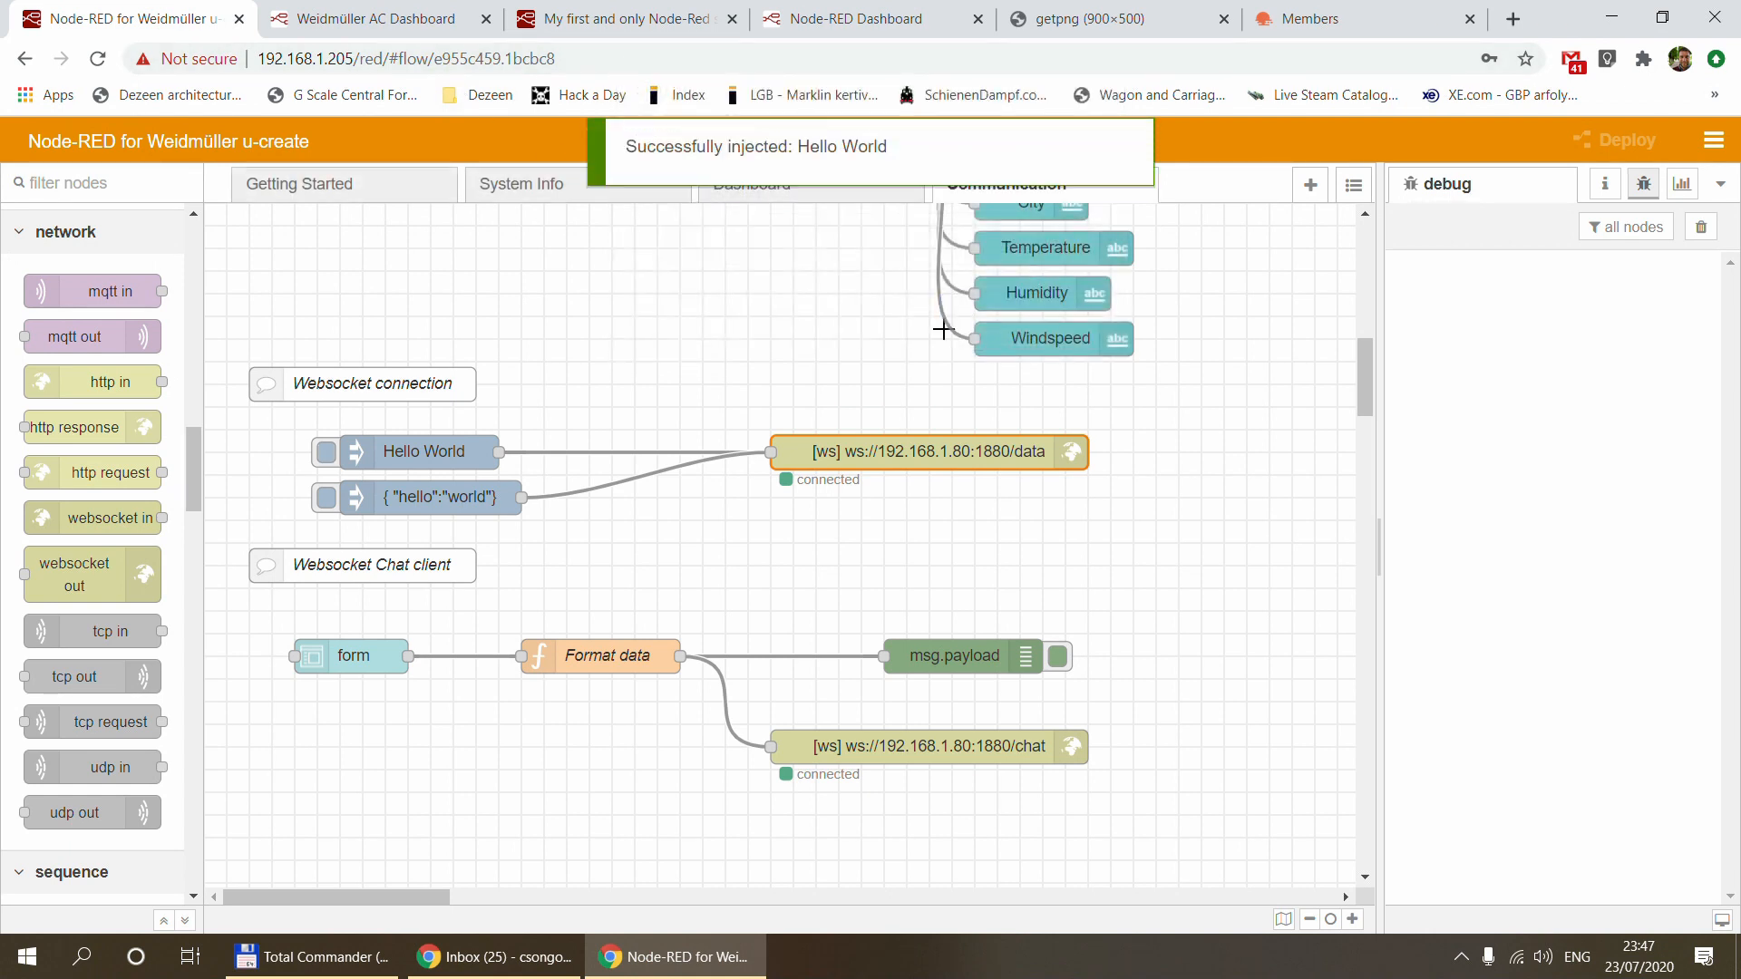
left_click(612, 23)
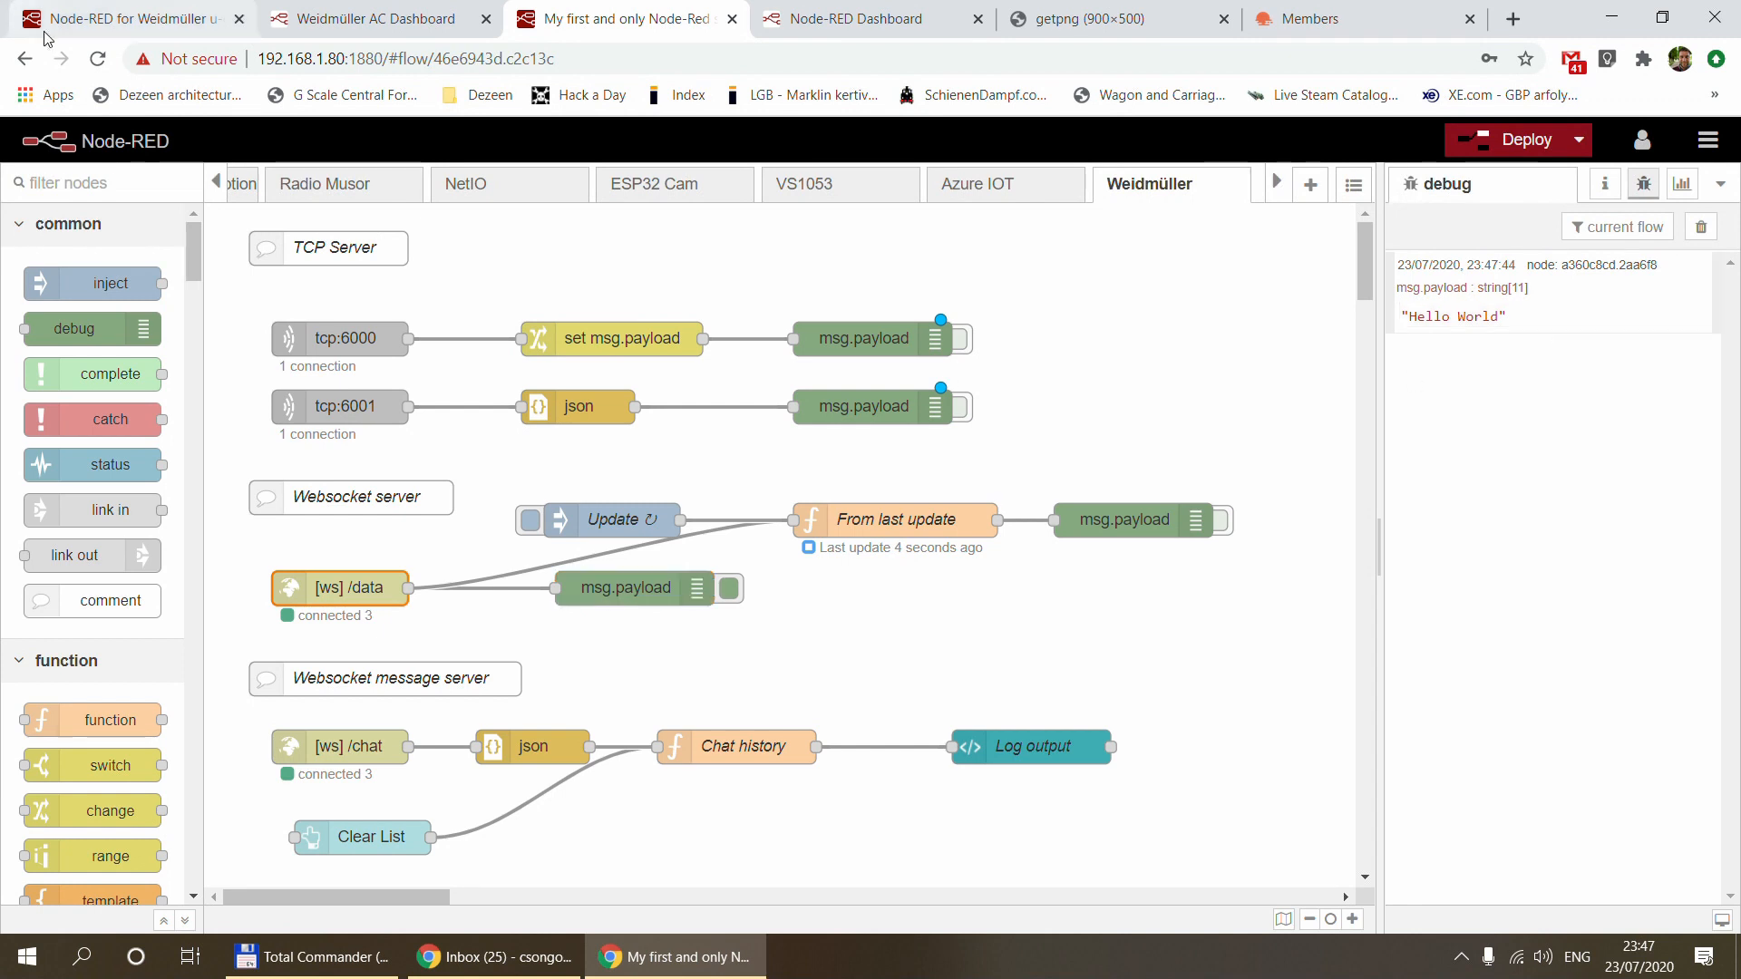
Inject the { "hello":"world"} JSON payload from the u-create editor and view the server's debug messages
left_click(127, 18)
left_click(326, 497)
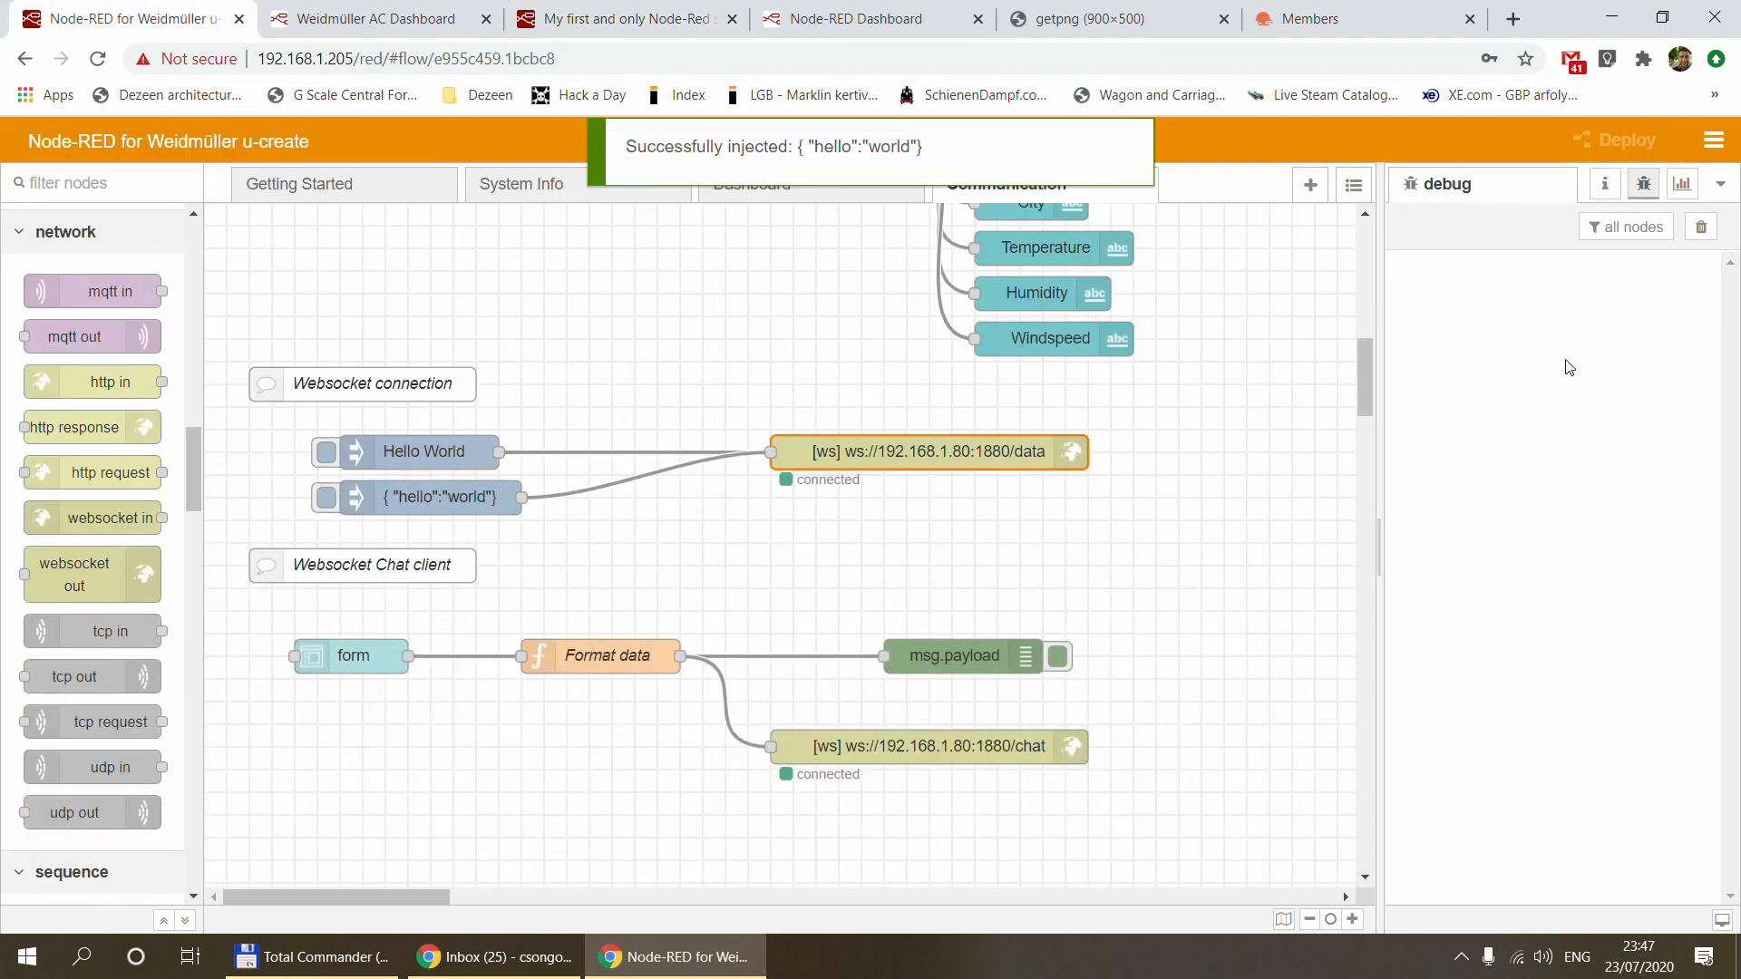
left_click(599, 20)
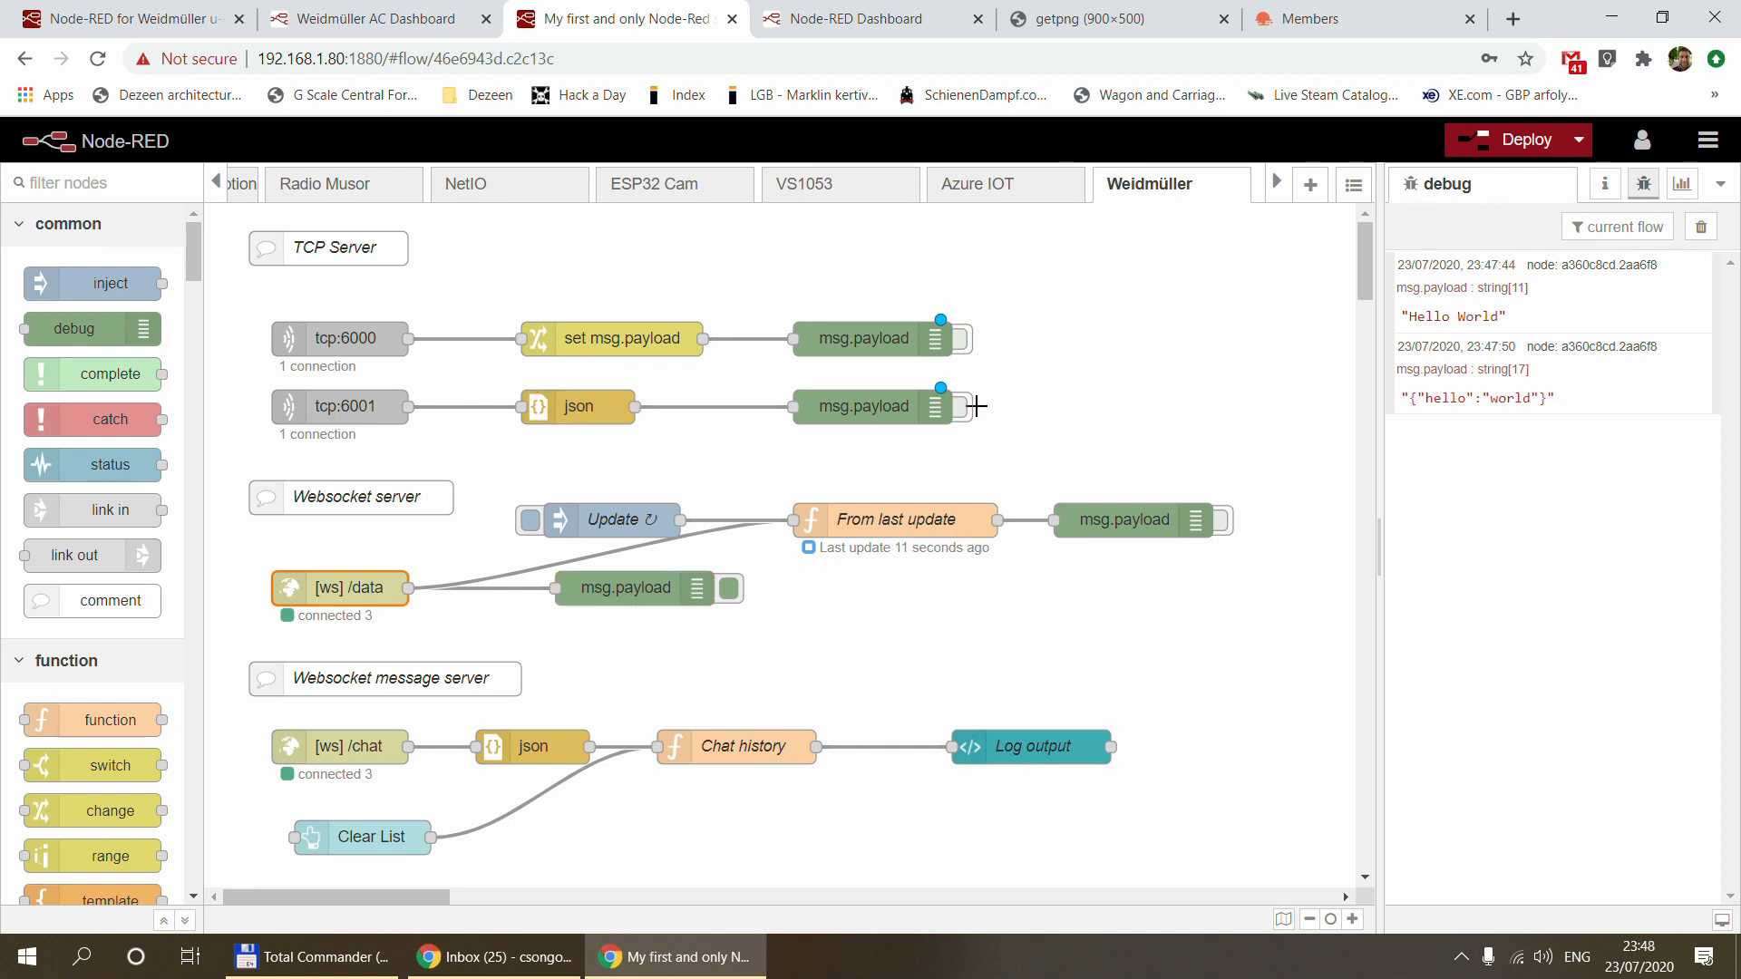
Enable the debug node after From last update and inspect the warning variable in that function's code
left_click(1222, 520)
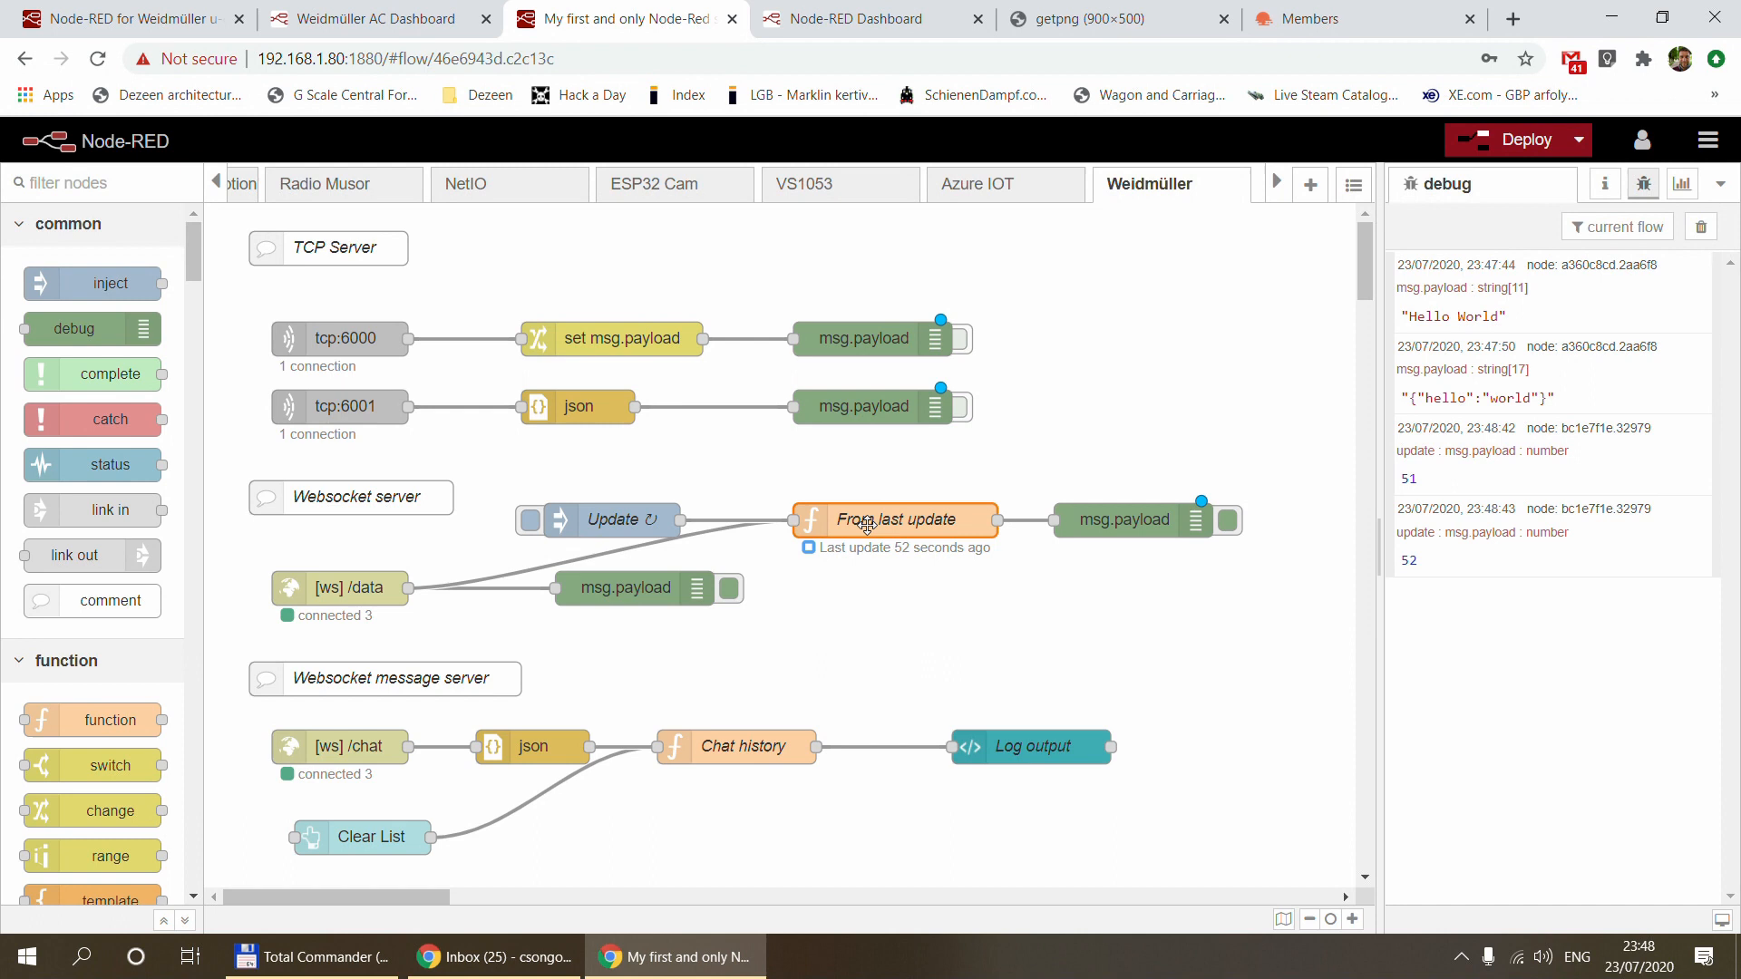
double_click(851, 519)
left_click_drag(571, 446, 522, 432)
left_click(636, 450)
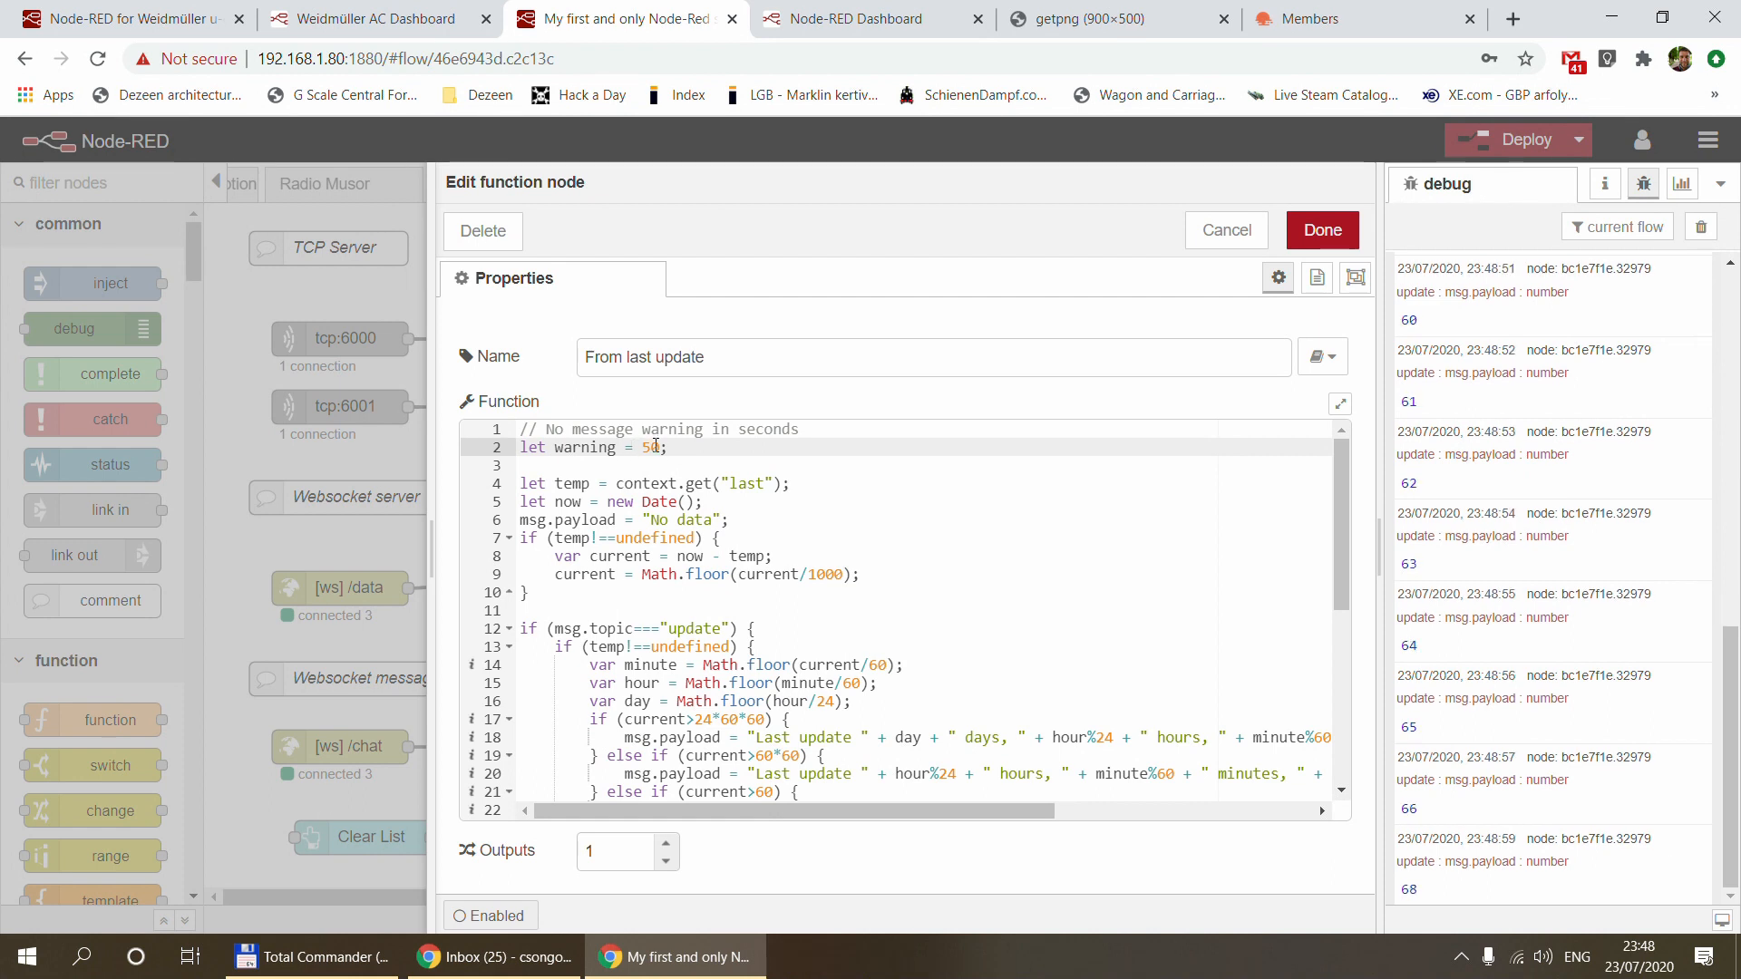
left_click(1217, 232)
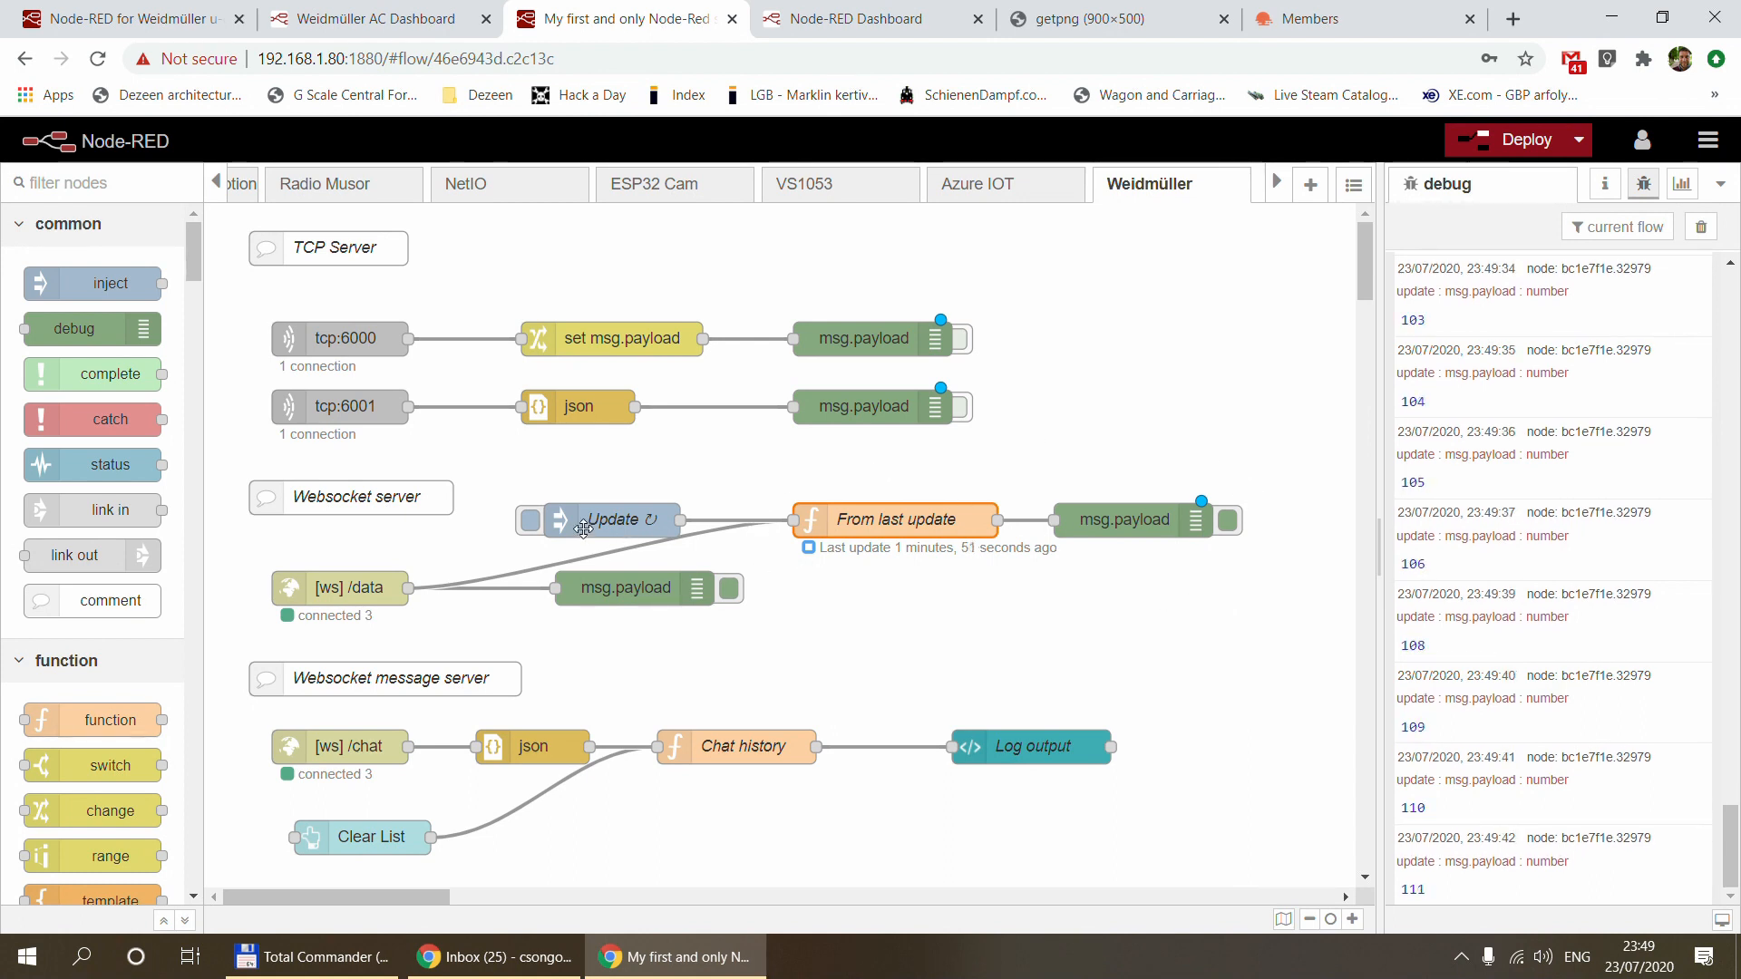
Inspect the topic and repeat interval of the Update inject node without changing them
double_click(613, 518)
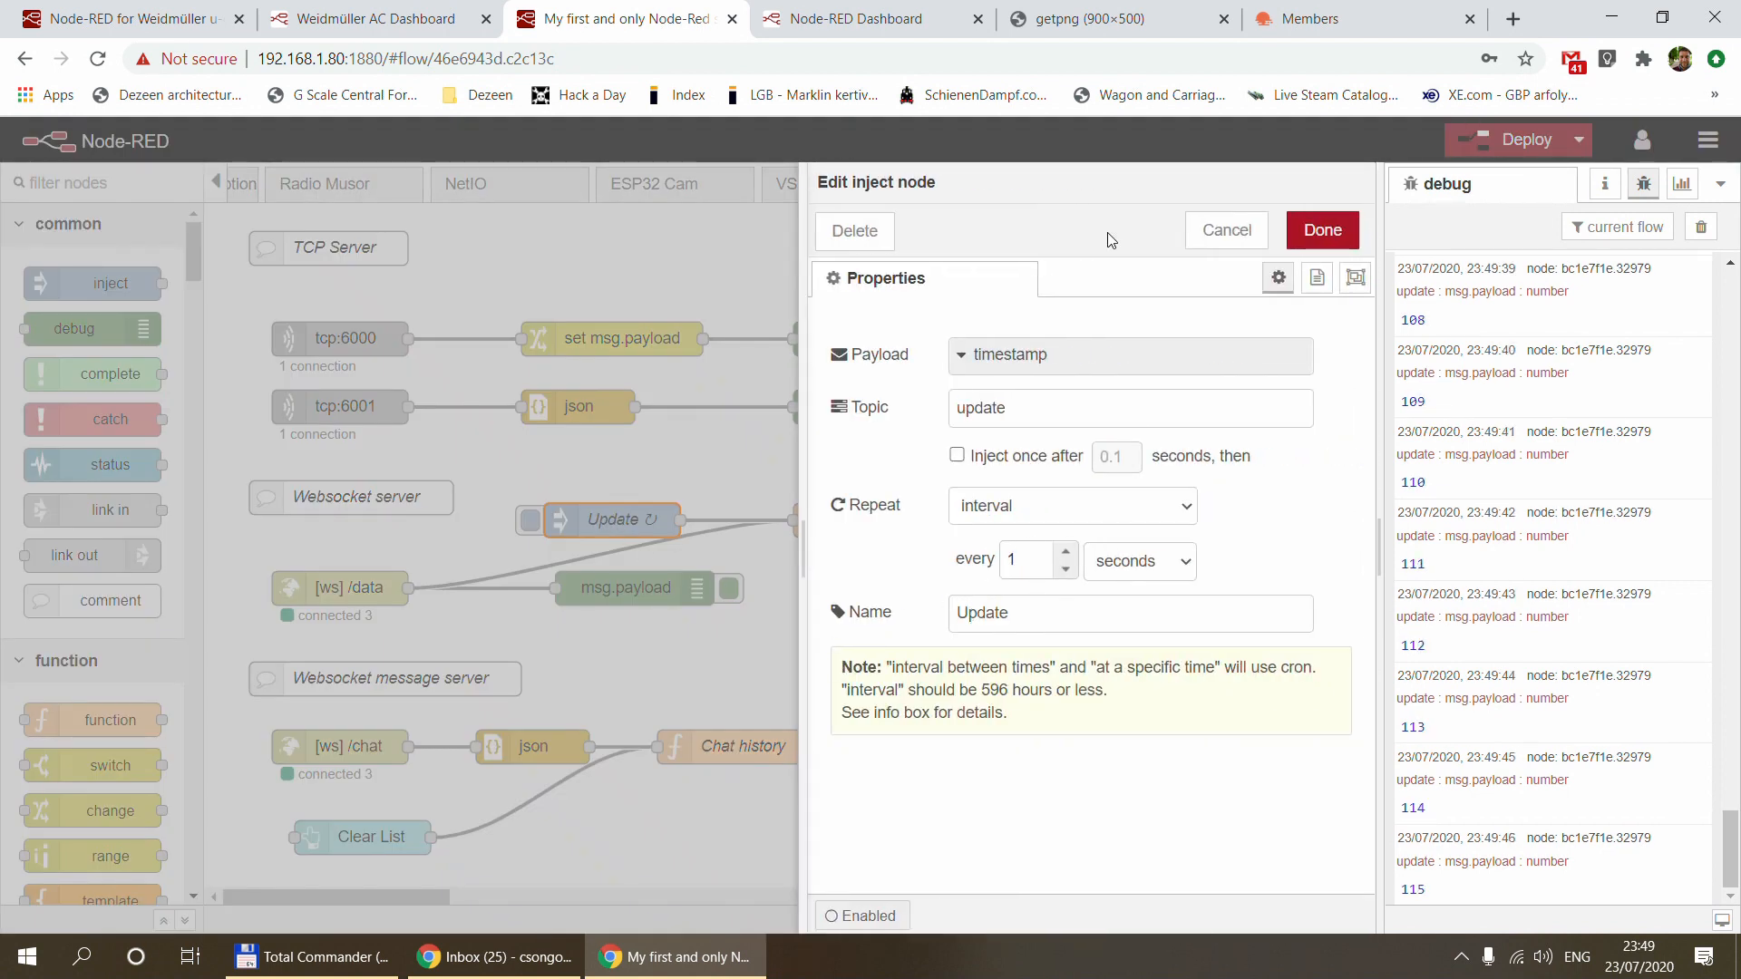
left_click(1225, 234)
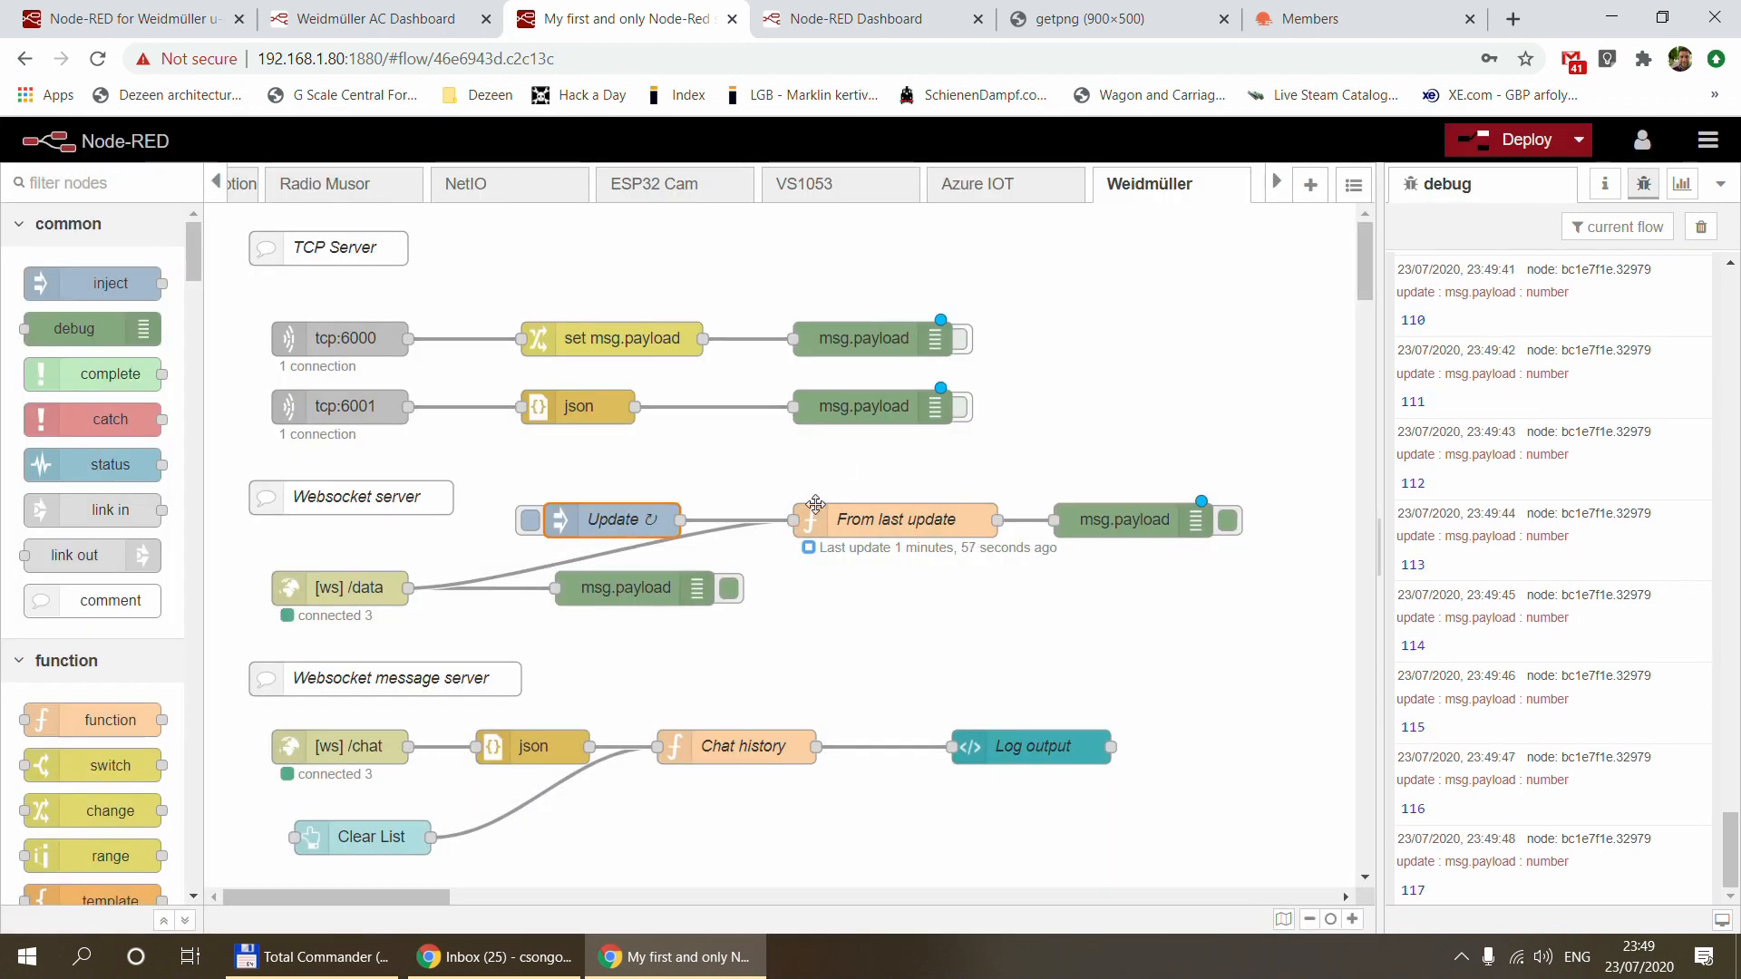
Reopen the From last update function node and read through its code
left_click(871, 508)
double_click(871, 508)
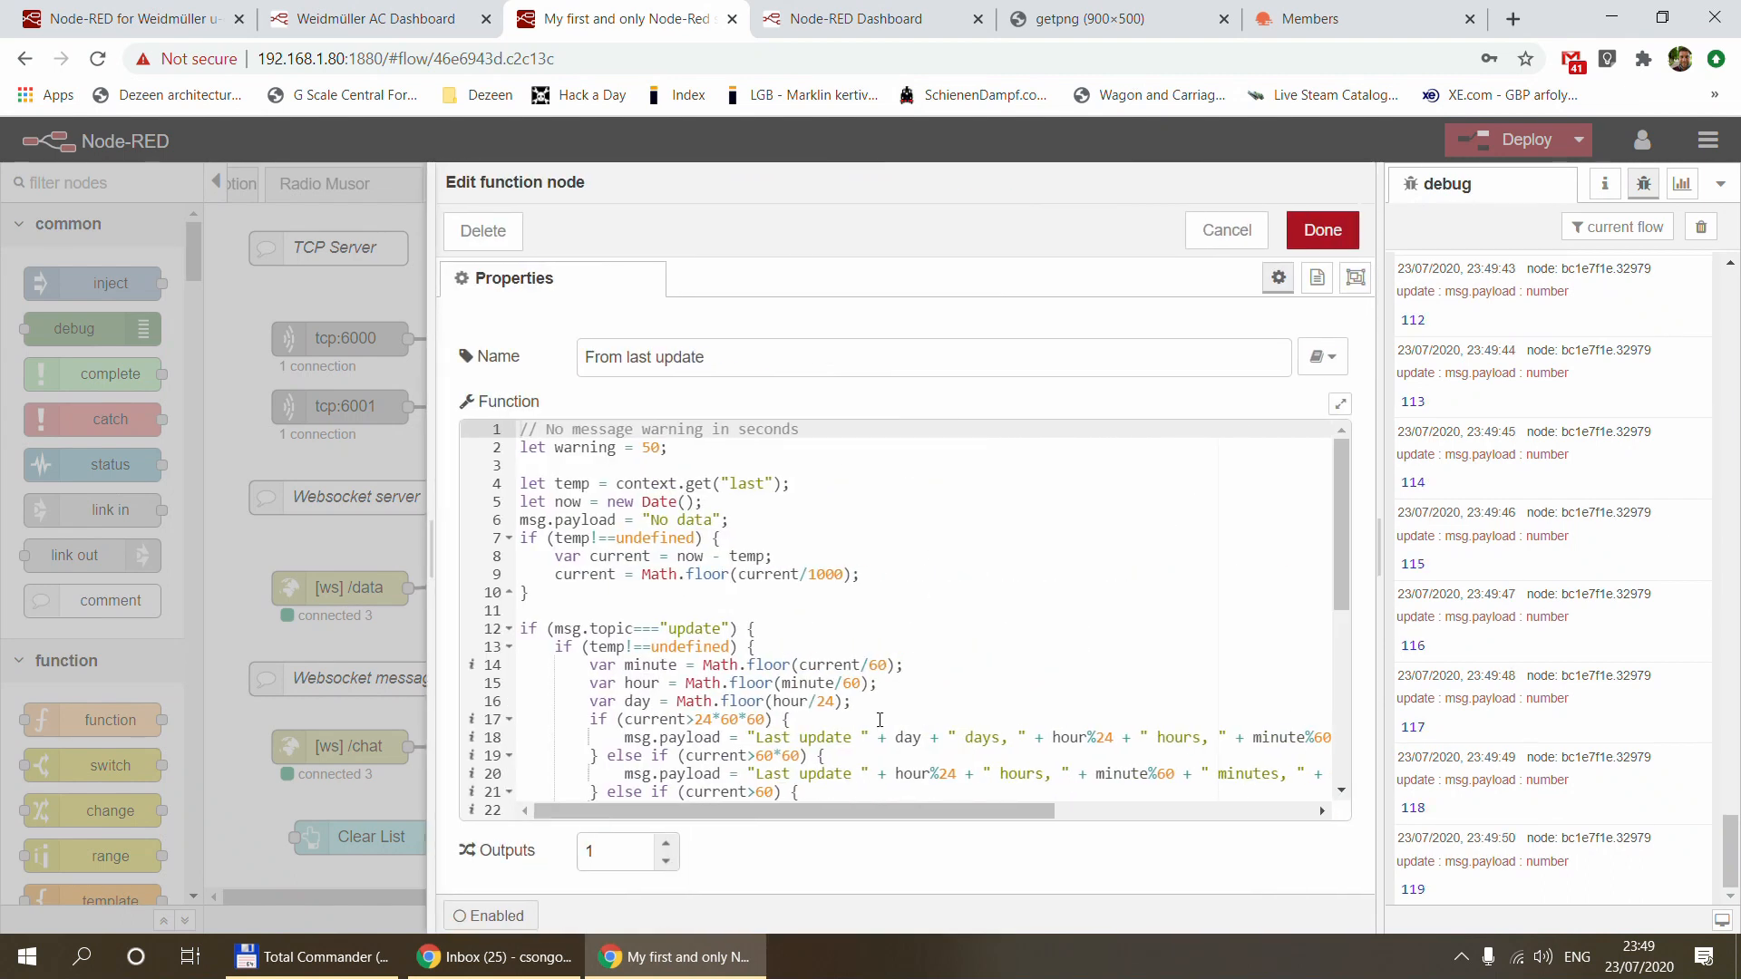
scroll(841, 650, "down", 5)
scroll(840, 650, "up", 5)
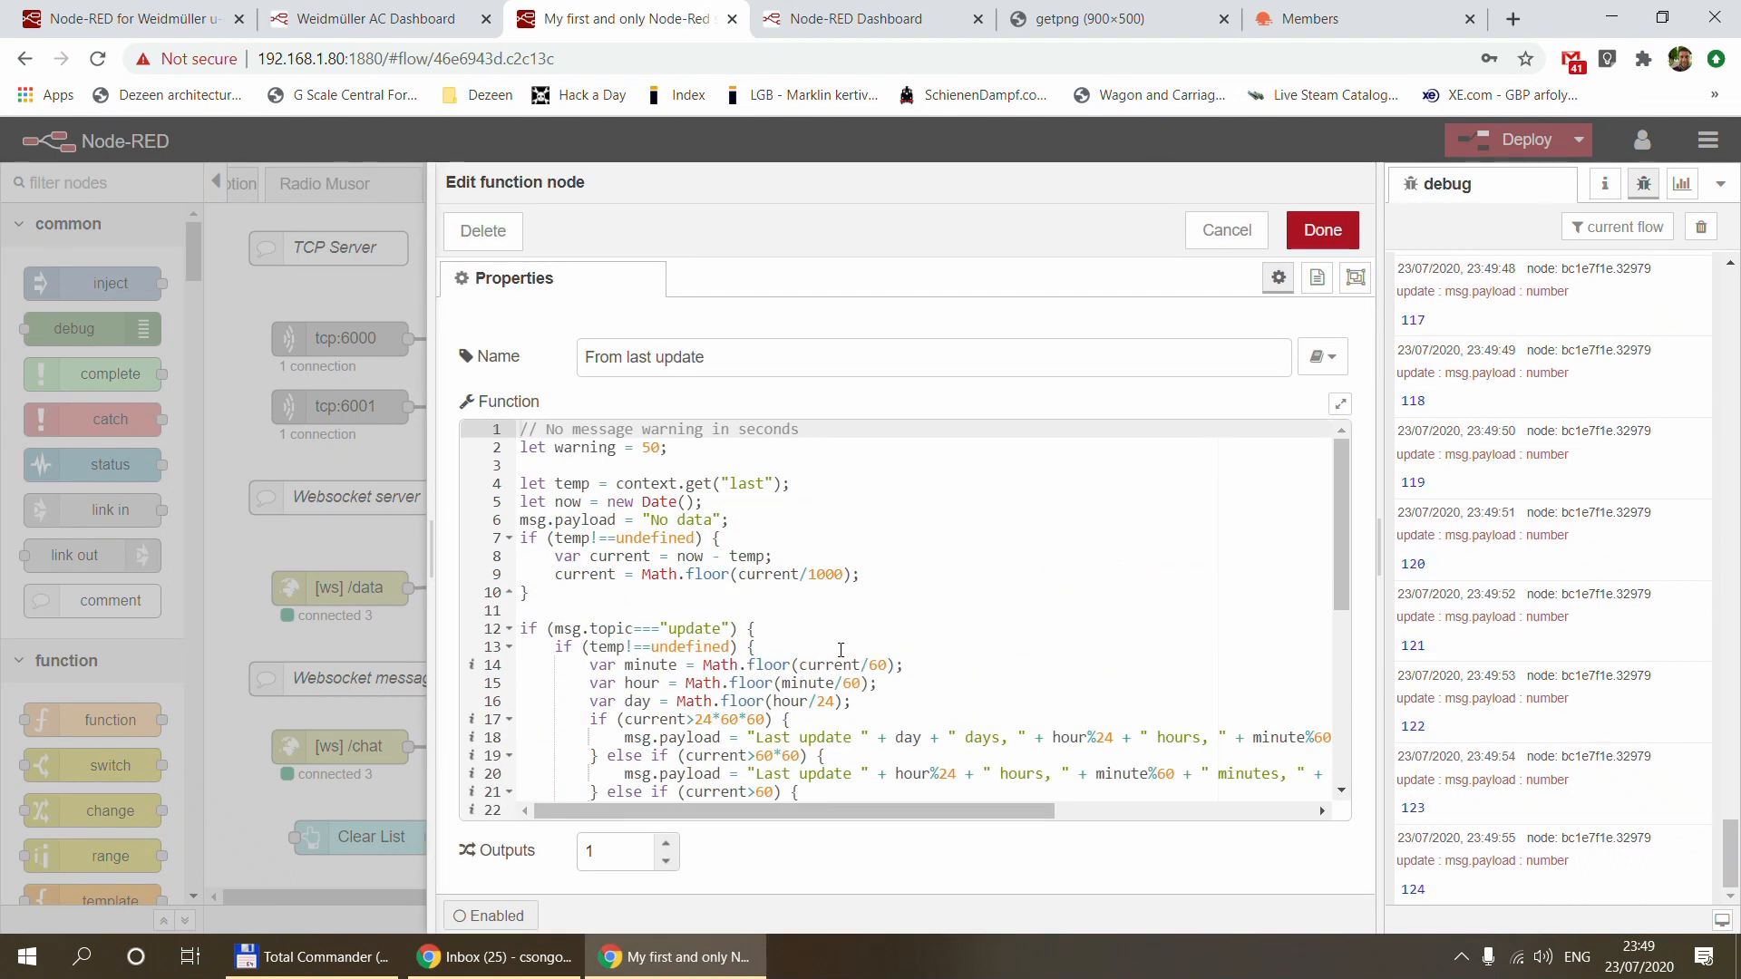
Close the From last update function, inject the { "hello":"world"} payload from the u-create editor, and check the update status on the server flow
left_click(1226, 230)
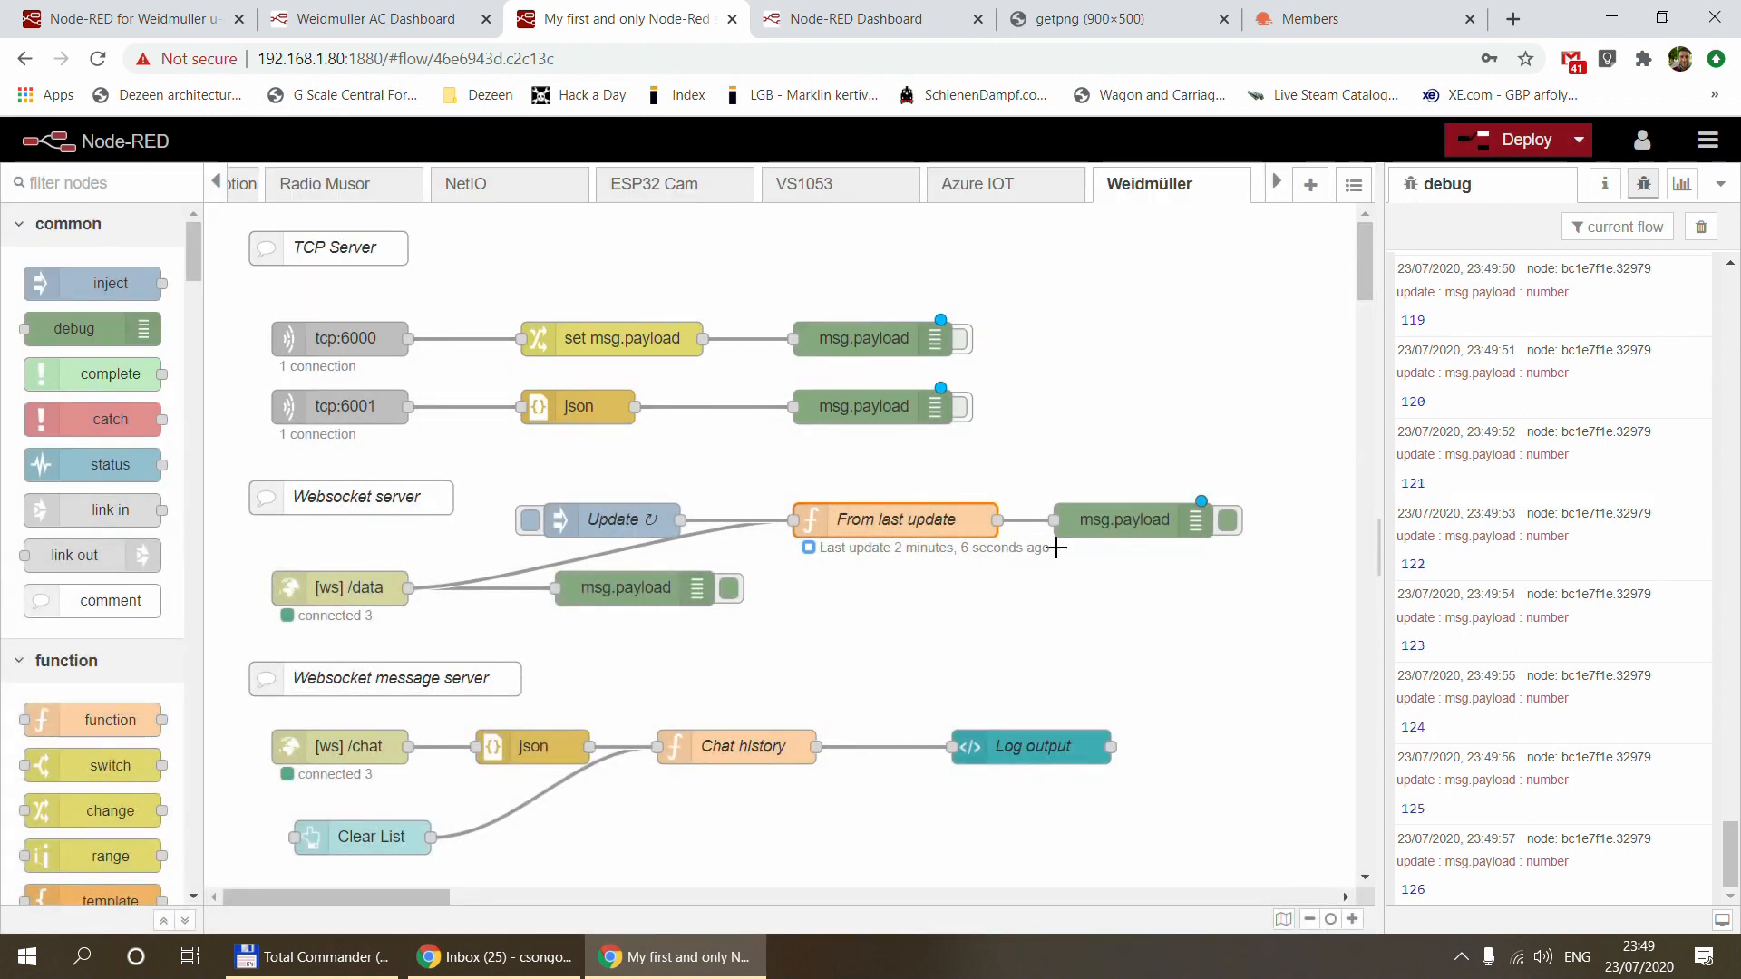
left_click(163, 16)
left_click(326, 497)
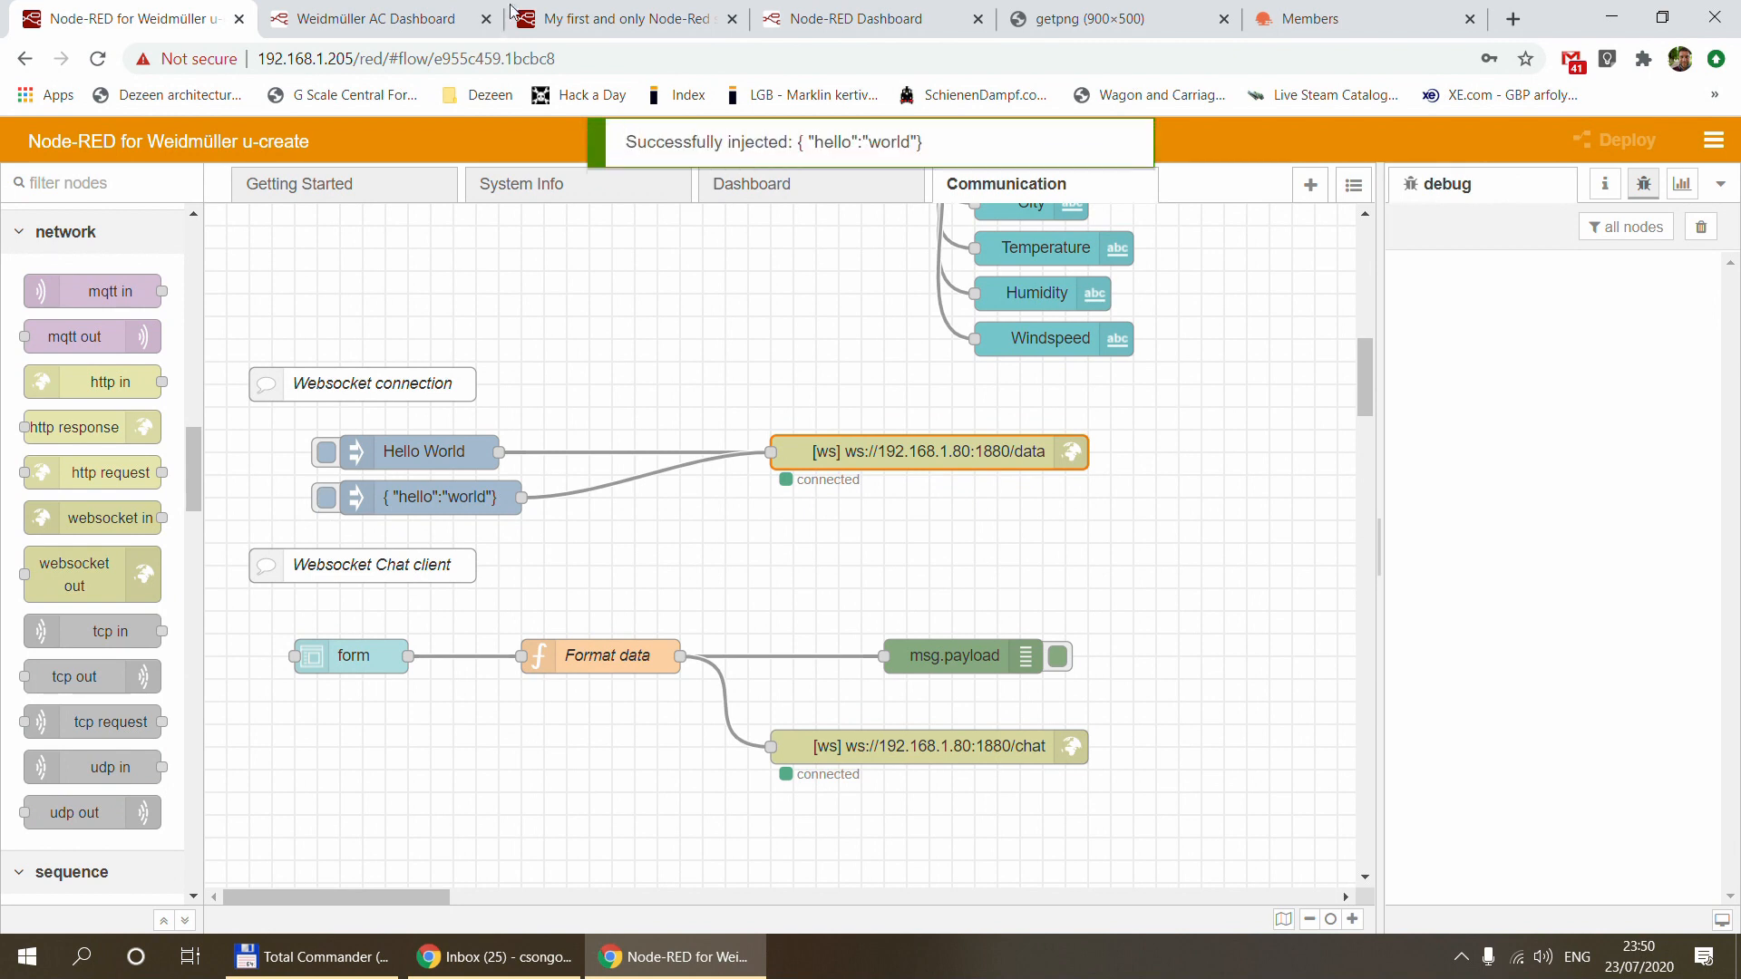
left_click(626, 18)
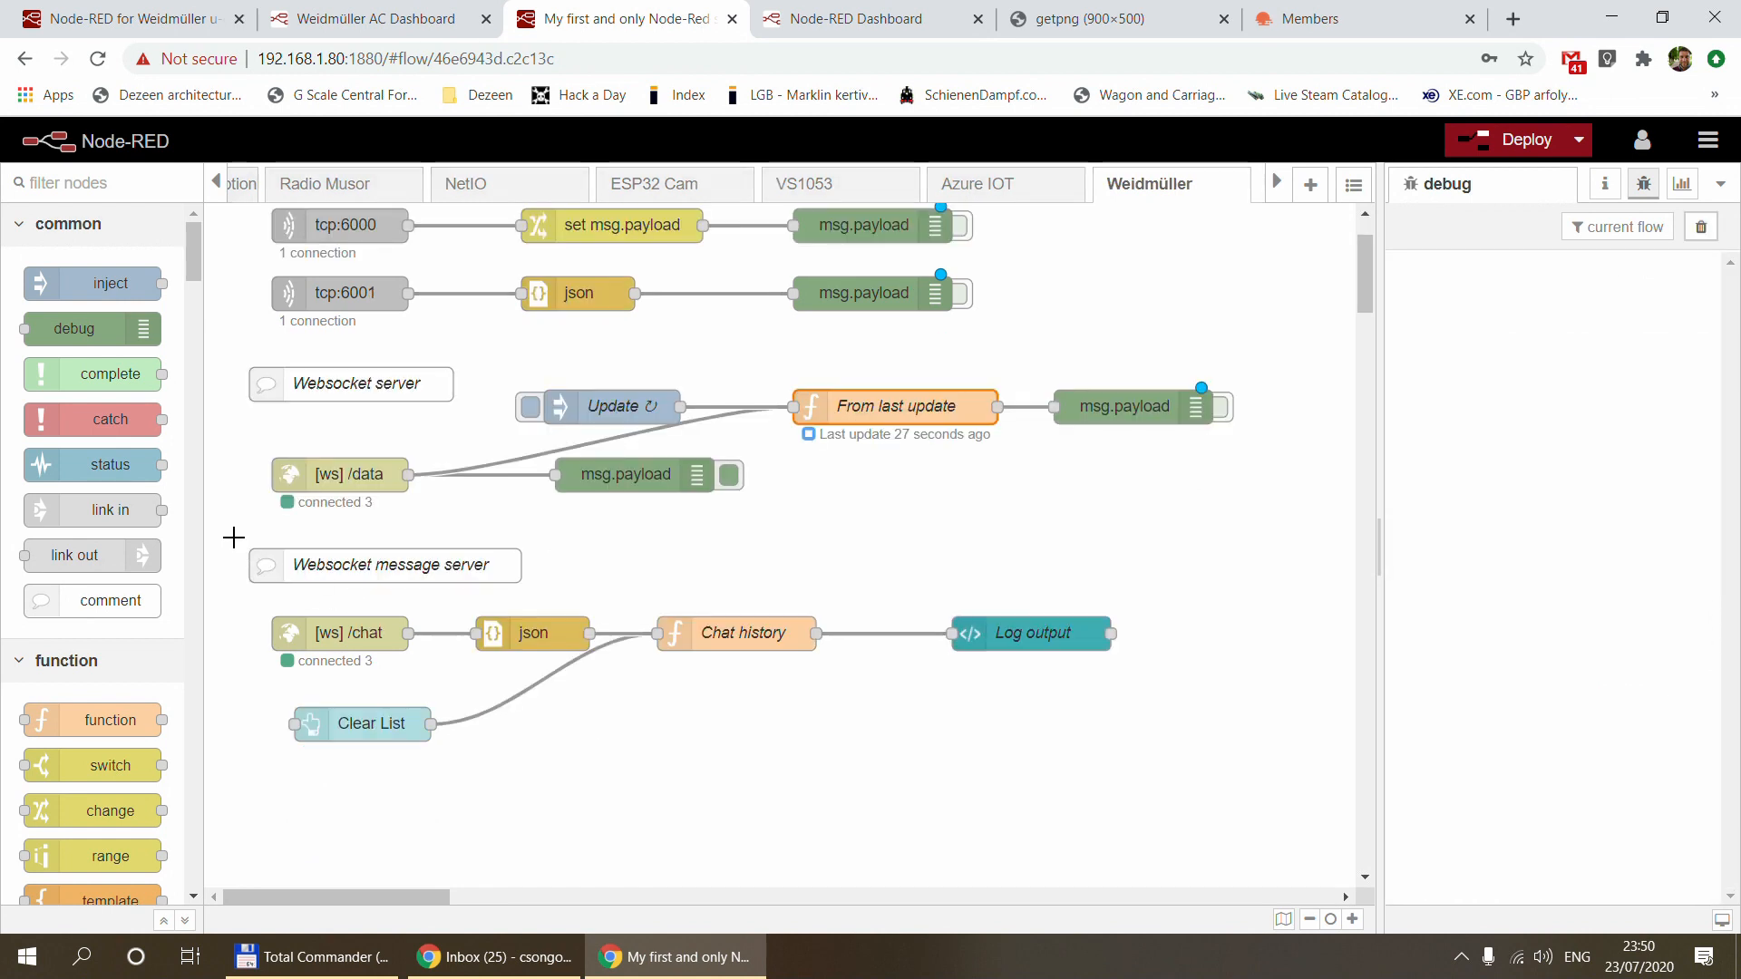
Inspect the listening path of the /chat websocket in node and the json node in the Websocket message server flow
left_click_drag(233, 533, 1235, 794)
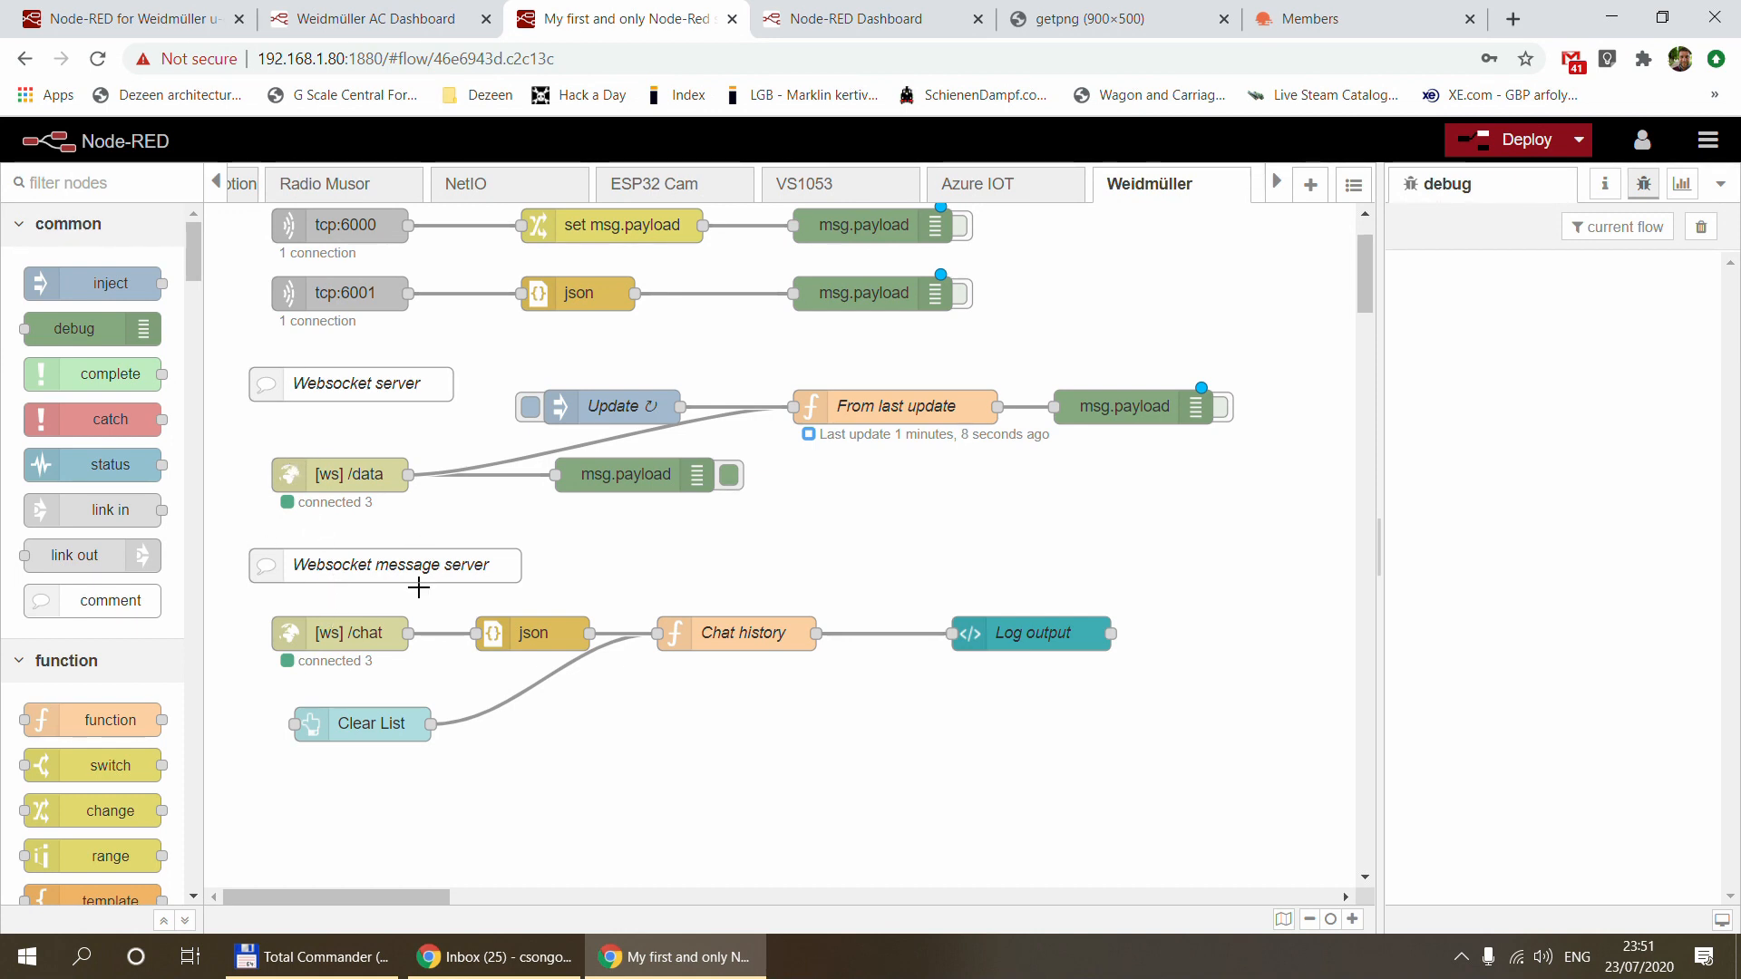
double_click(352, 639)
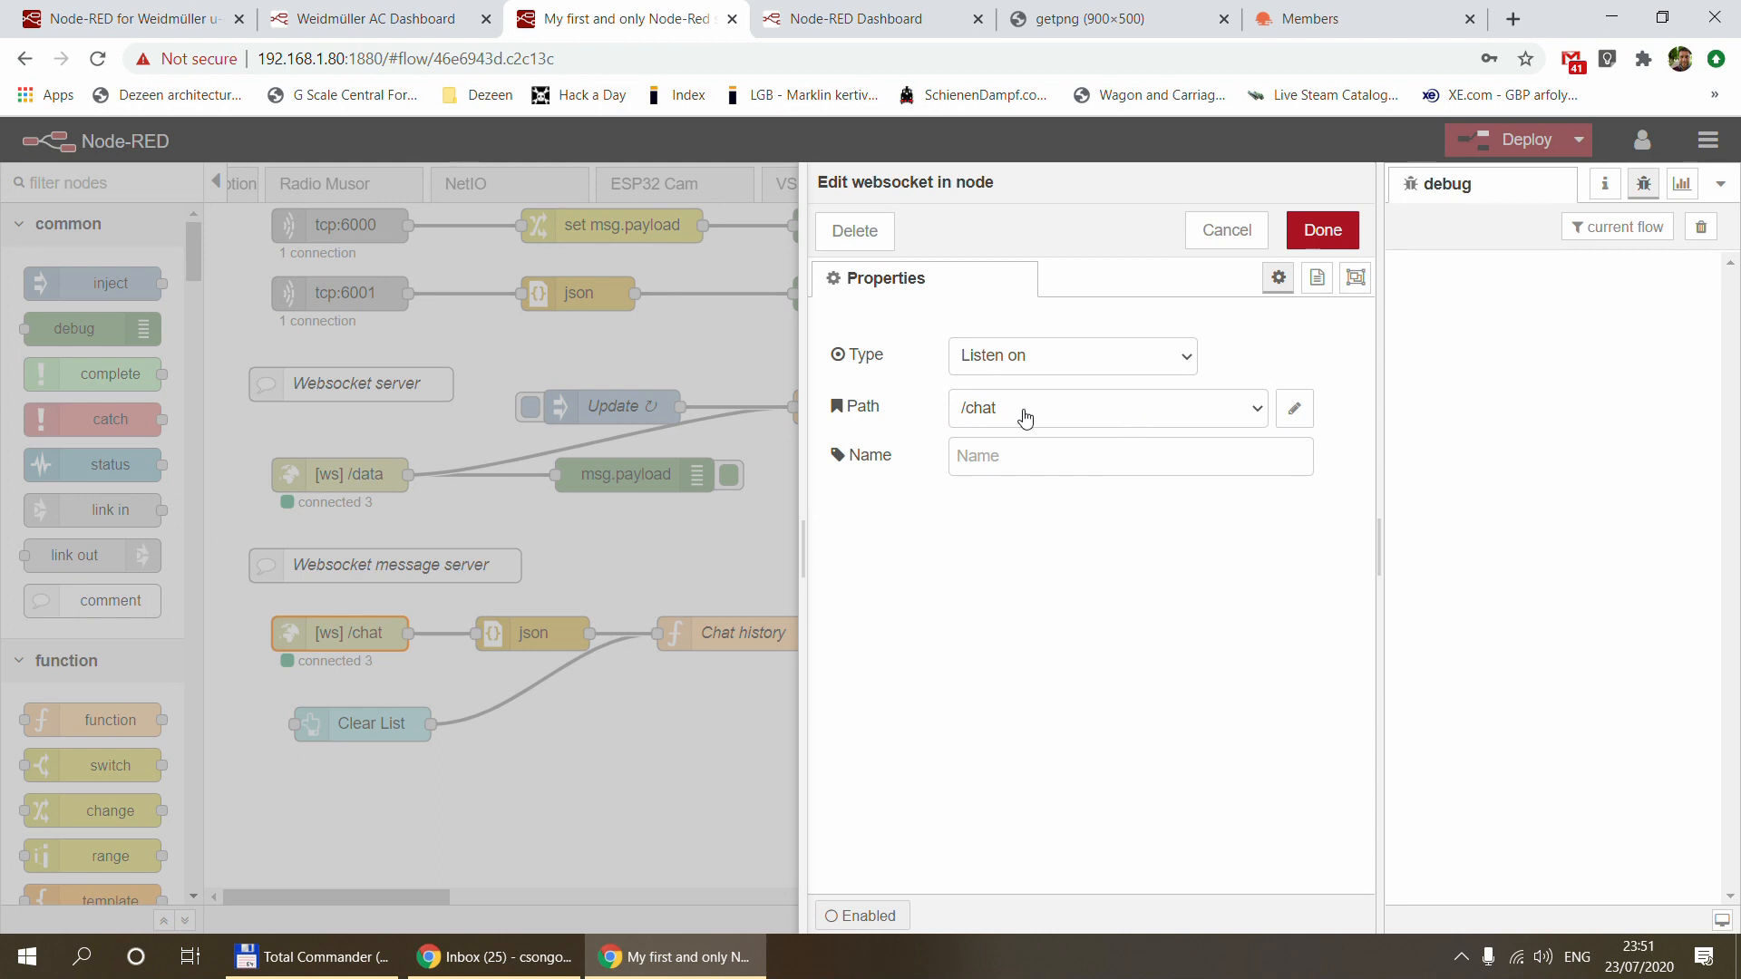
left_click(1227, 230)
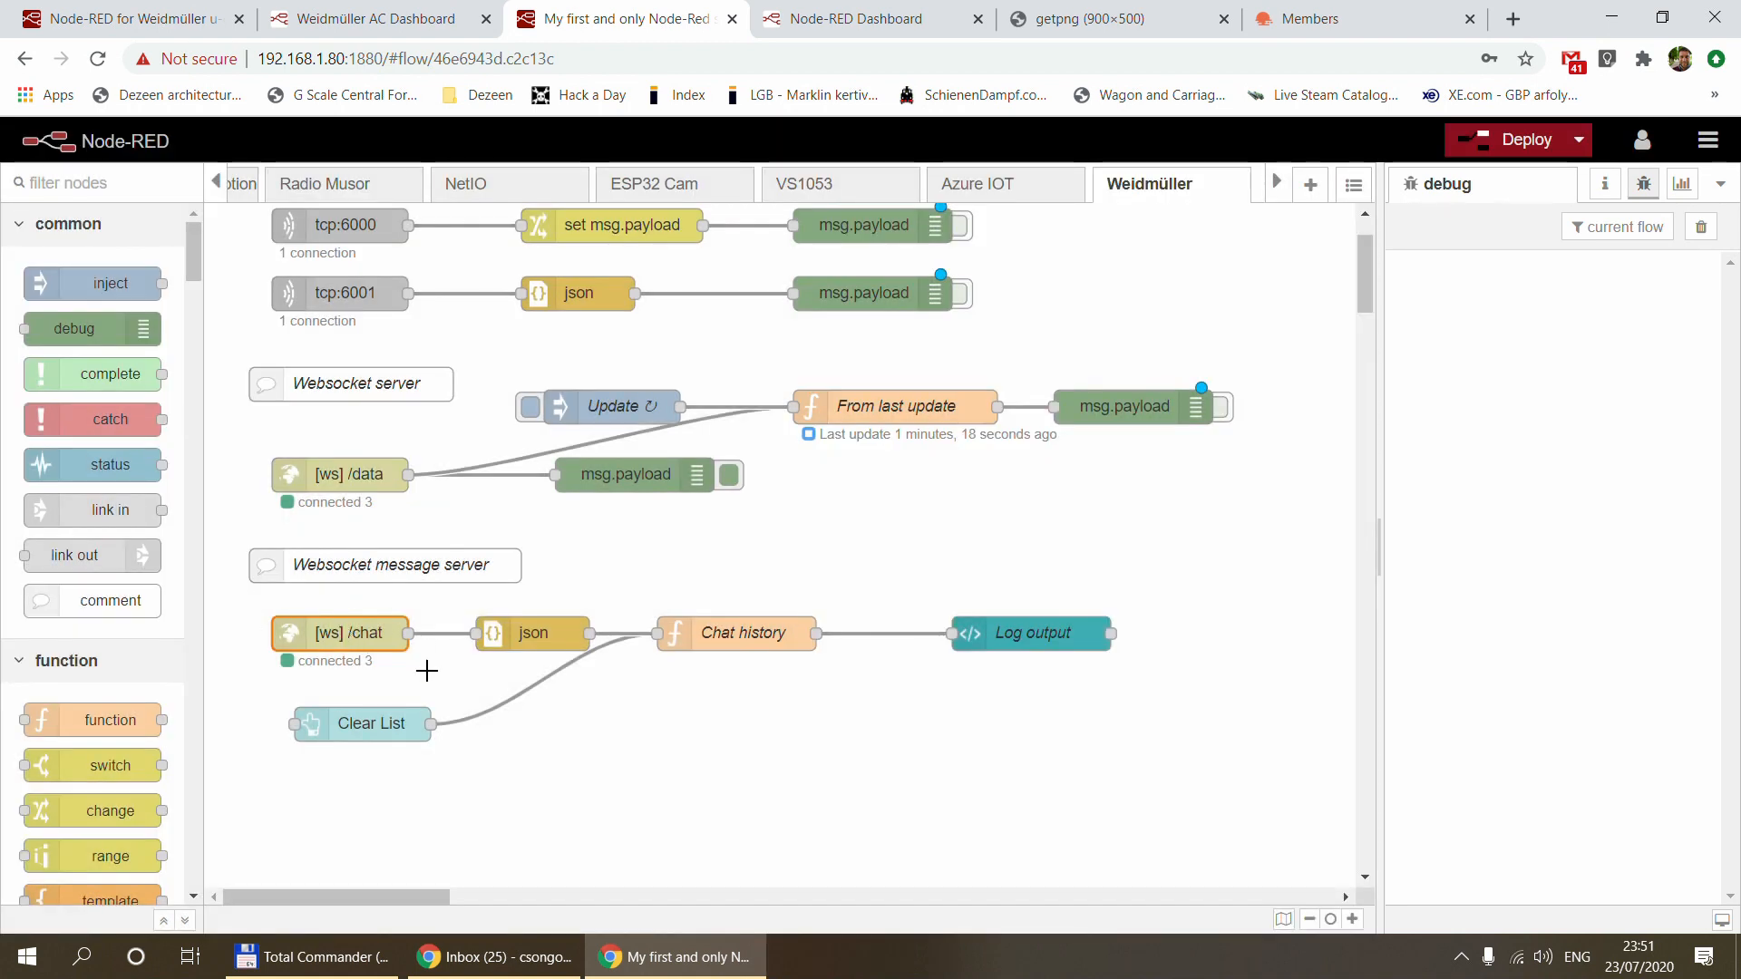
left_click(524, 643)
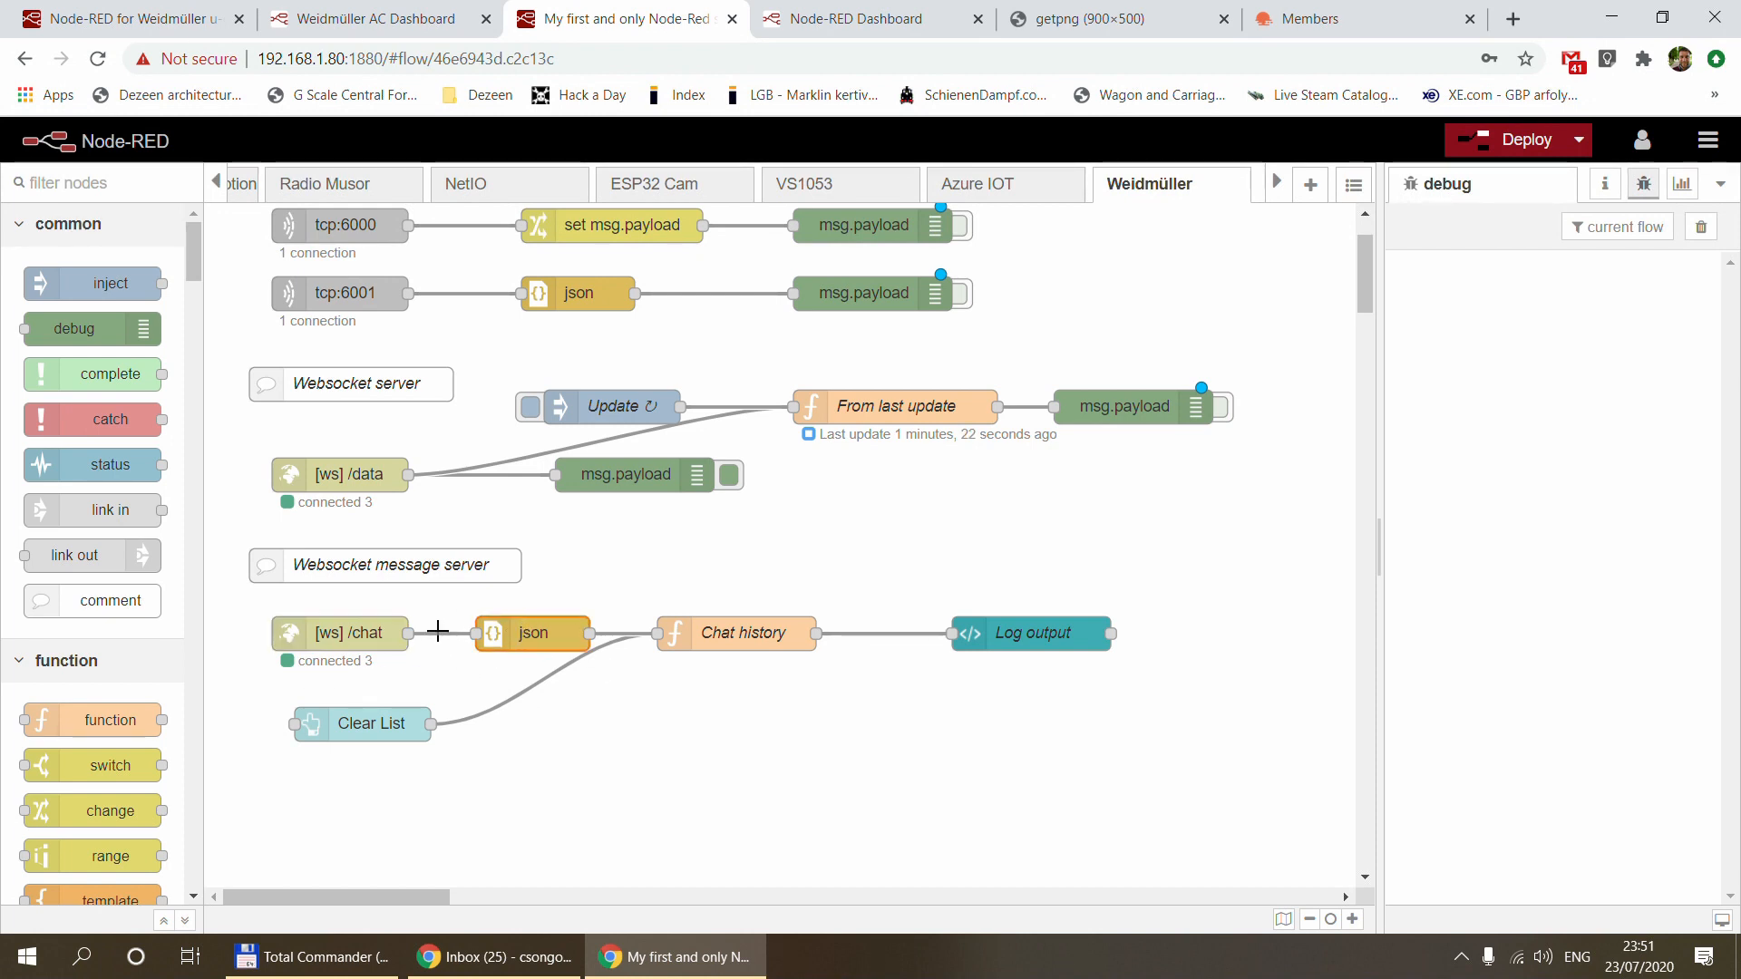
Read through the Chat history function's code, from the chat_history size variable to the output formatting, without changing it
double_click(731, 638)
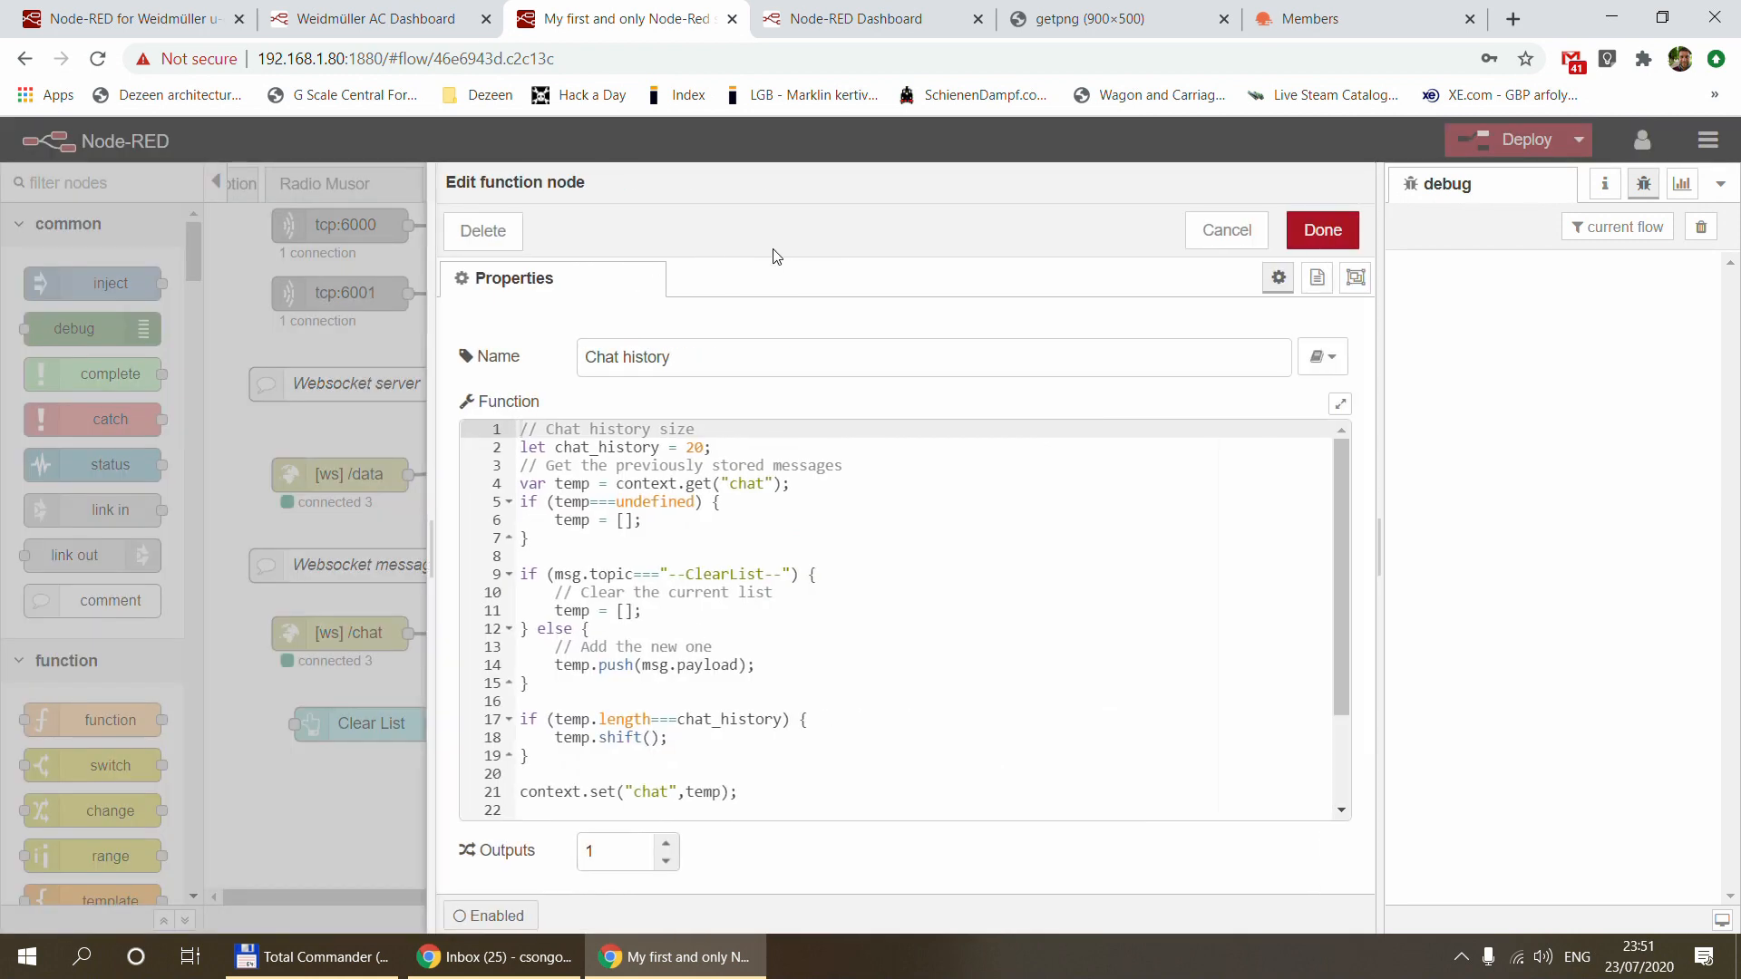
left_click(665, 490)
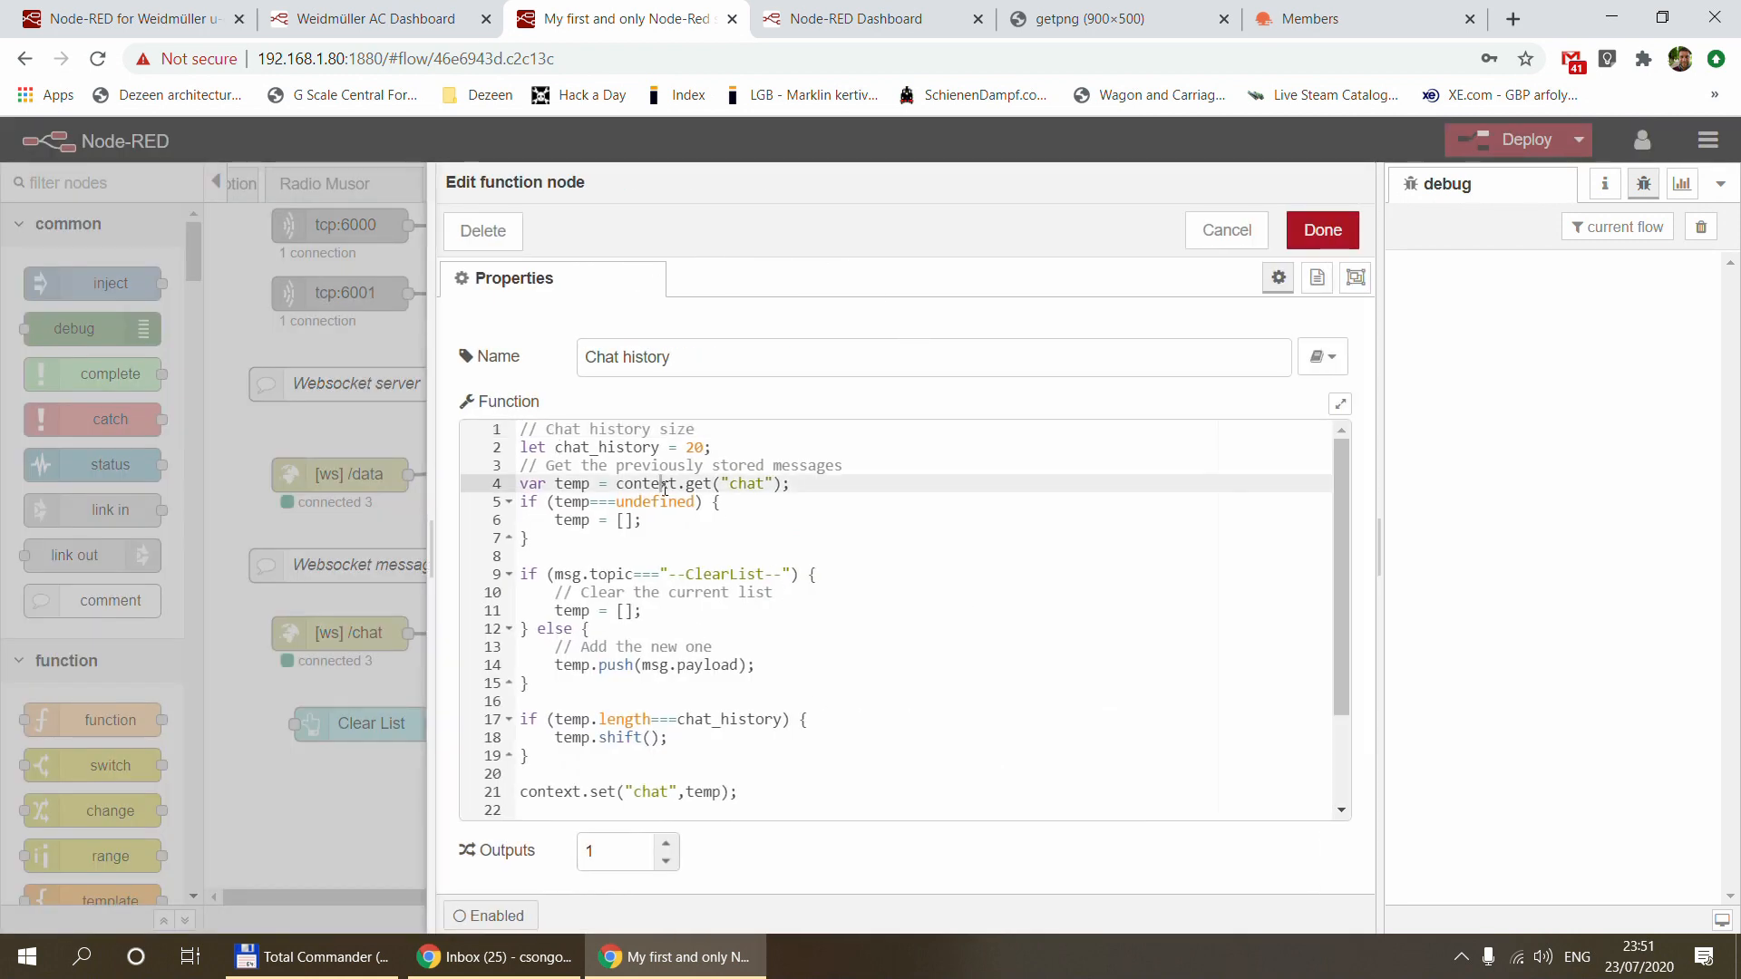
left_click_drag(734, 453, 502, 448)
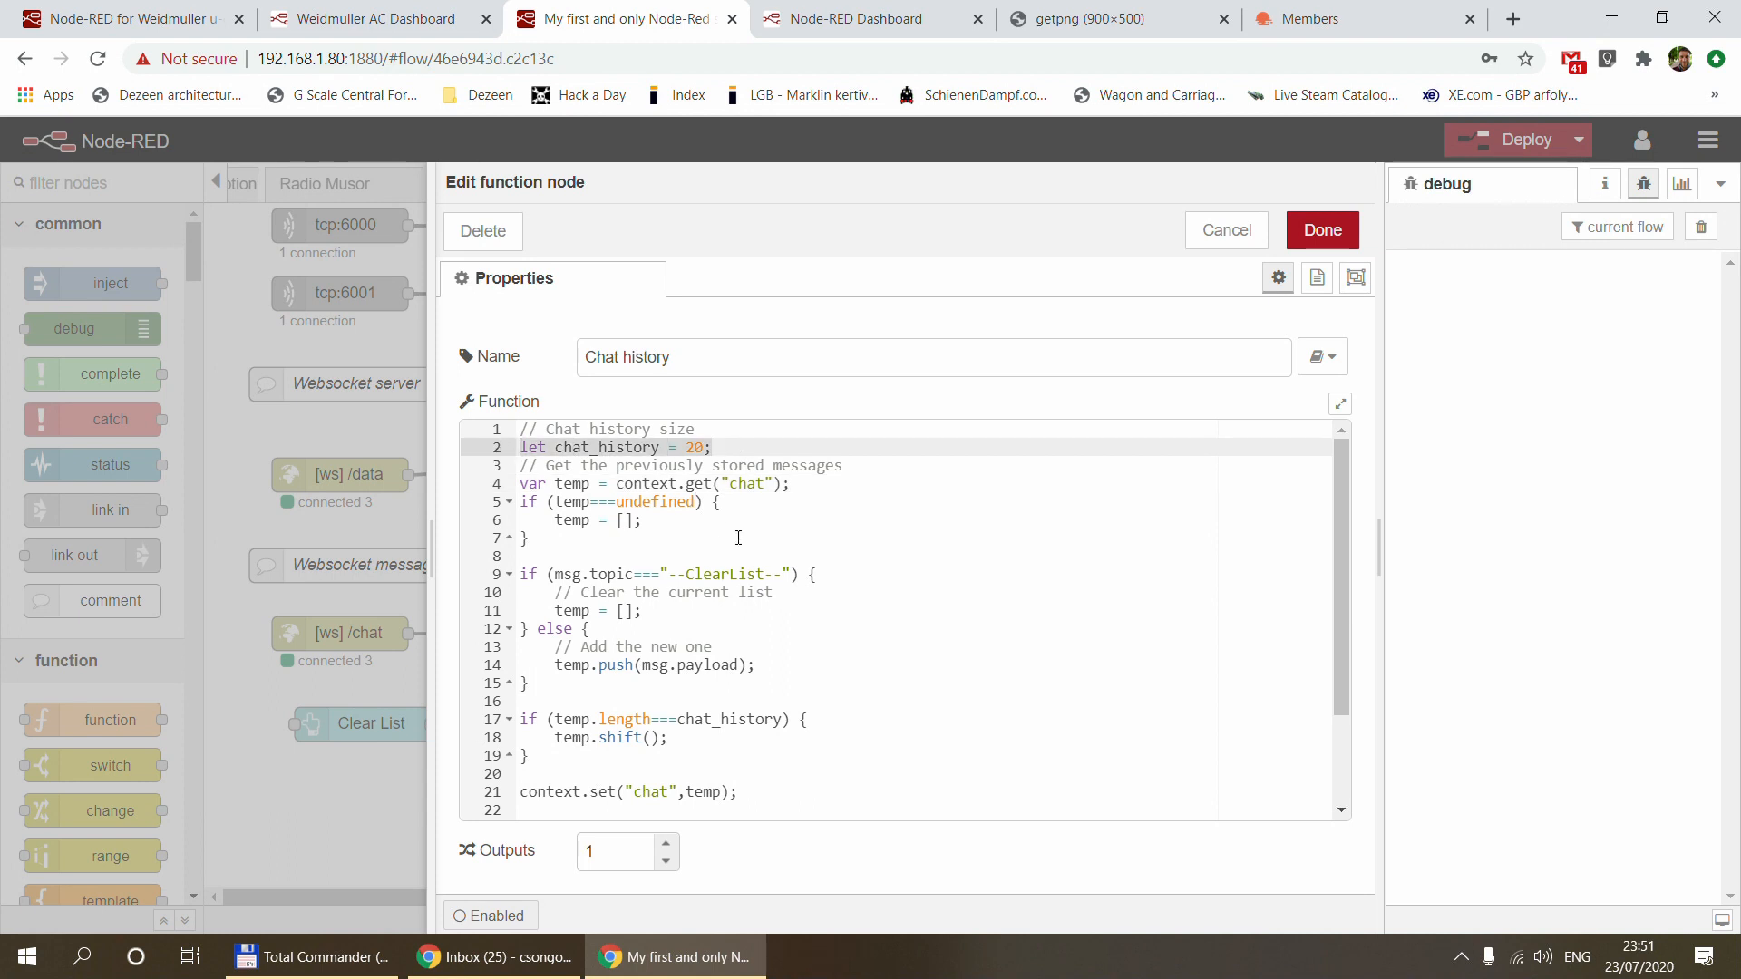
left_click(1217, 238)
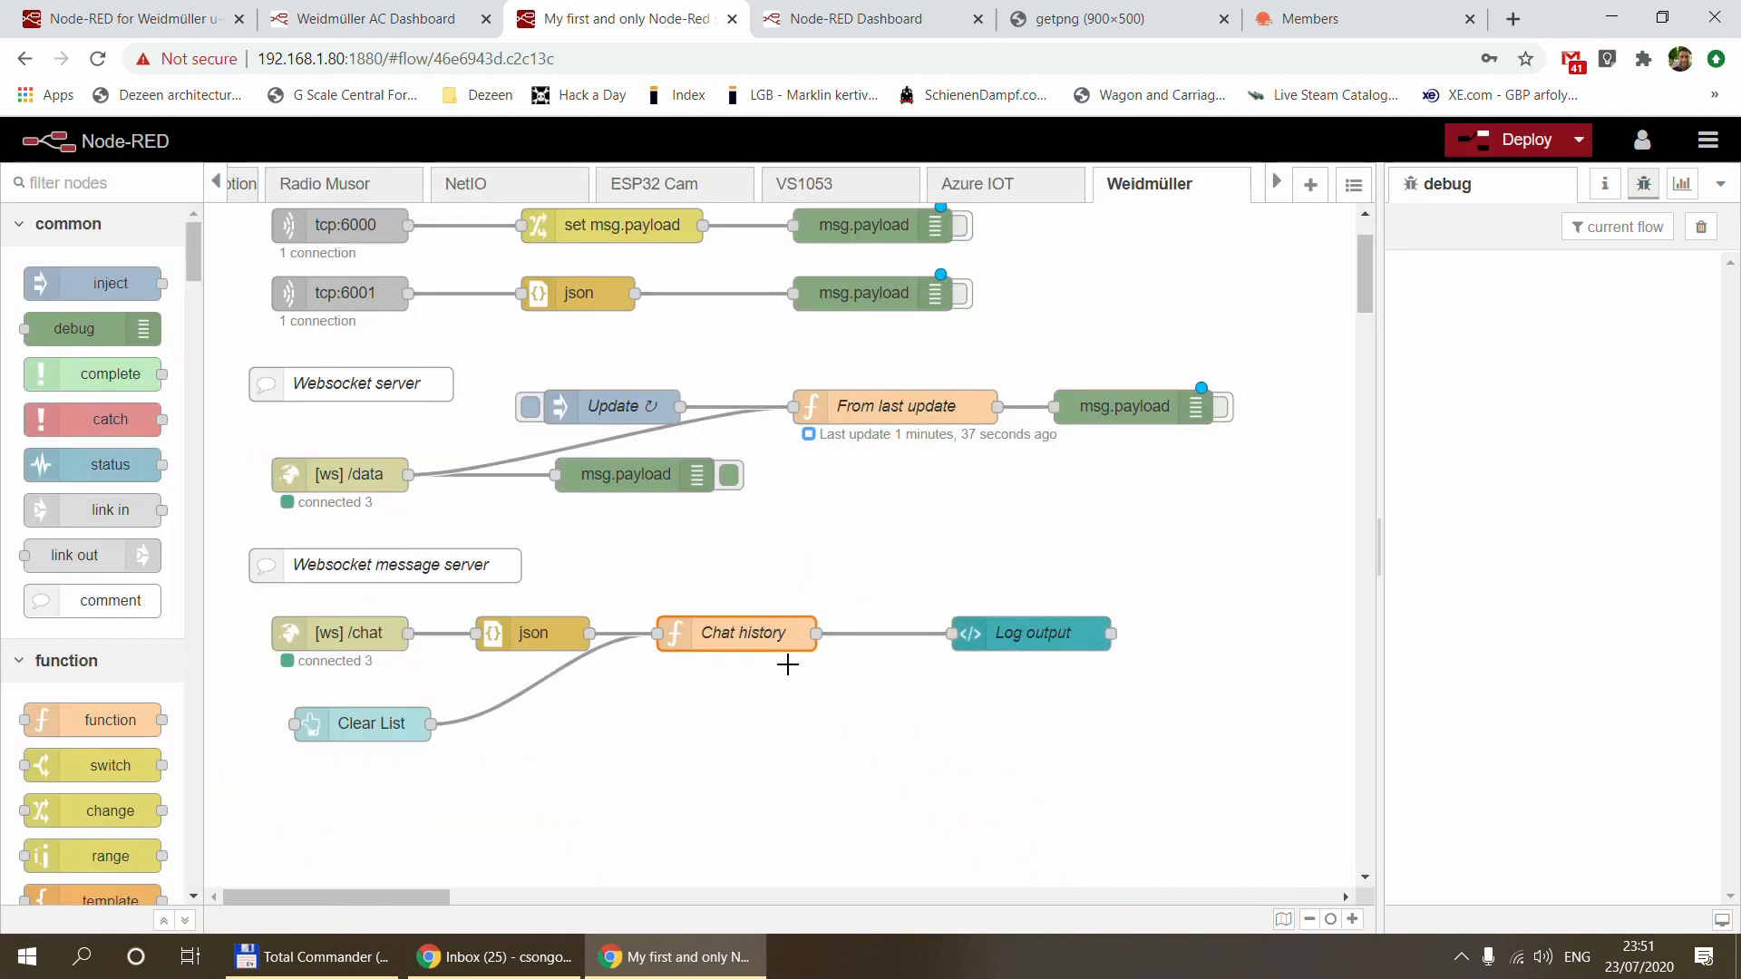
double_click(736, 646)
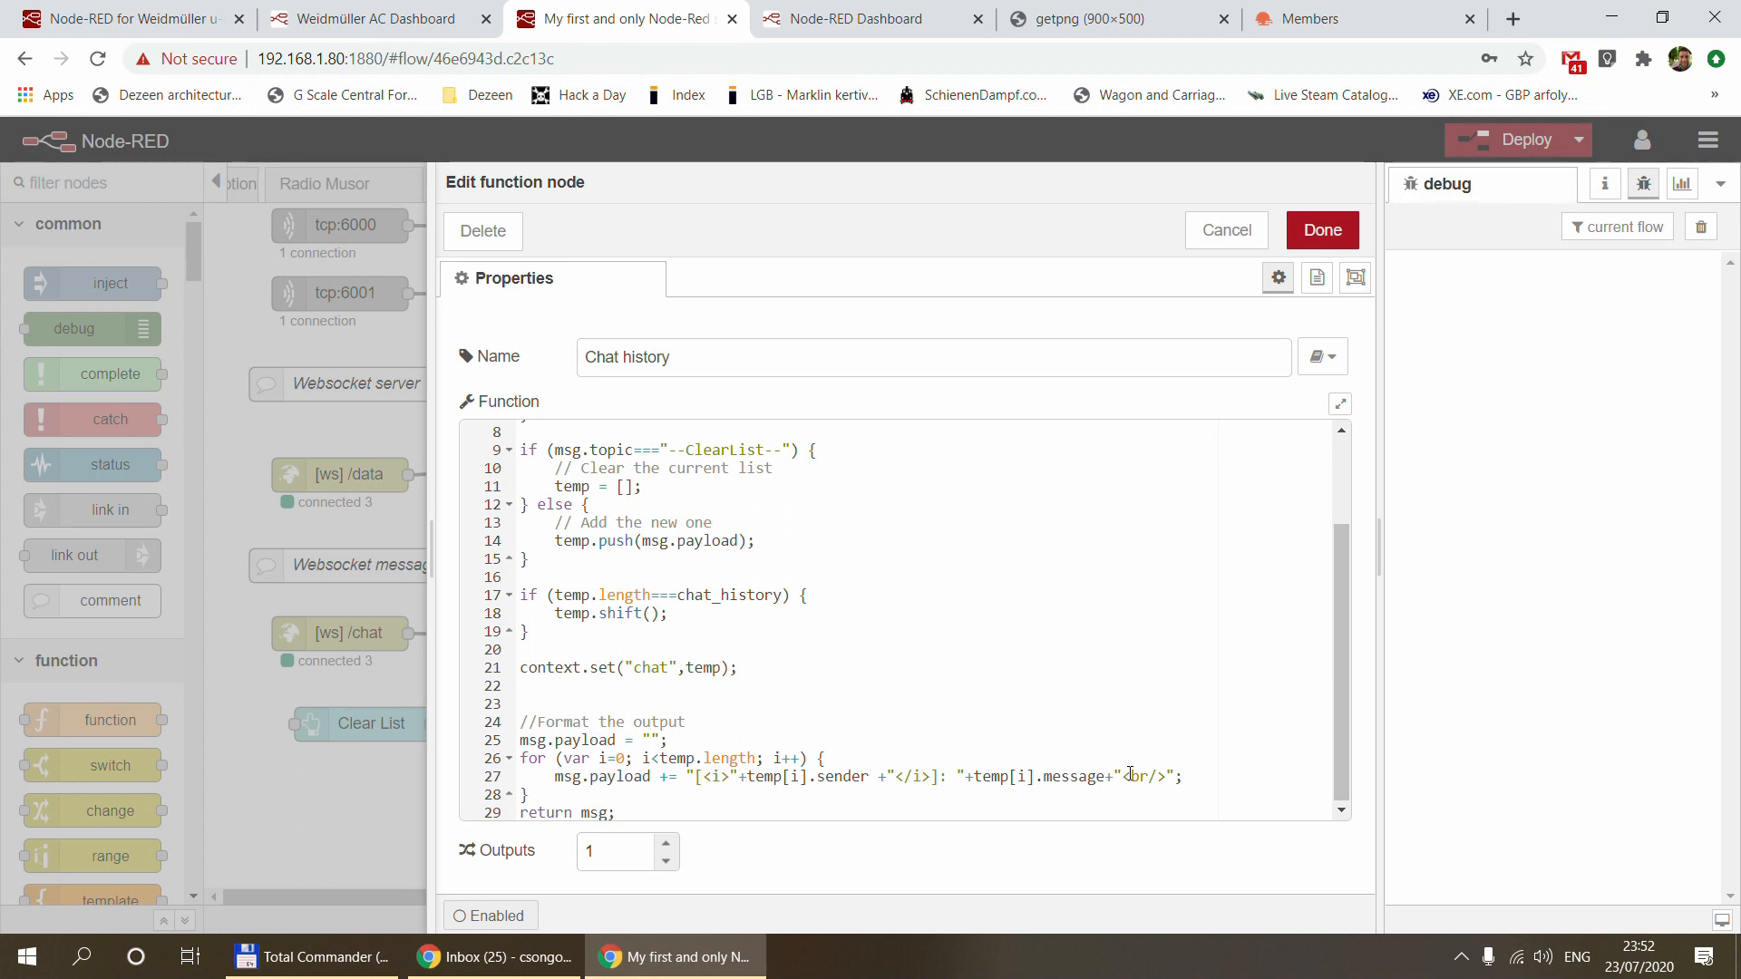
left_click(1226, 232)
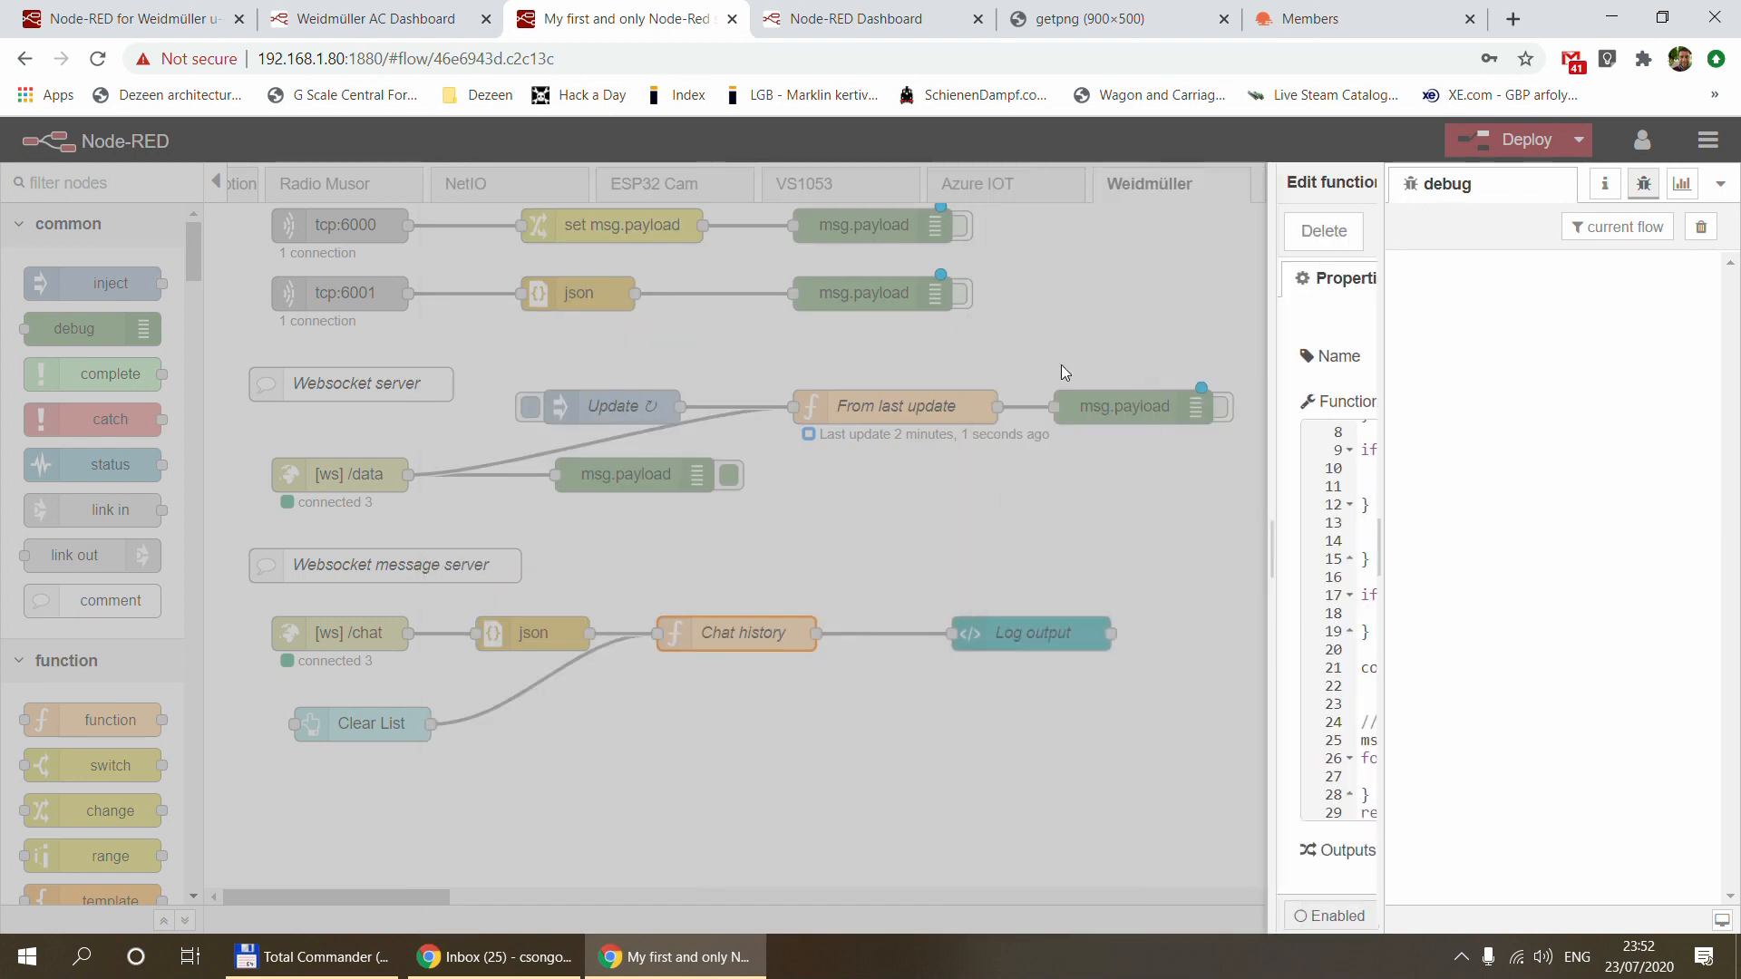
Switch to the u-create editor and inspect the Websocket Chat client form node's group, message element and buttons
left_click(162, 20)
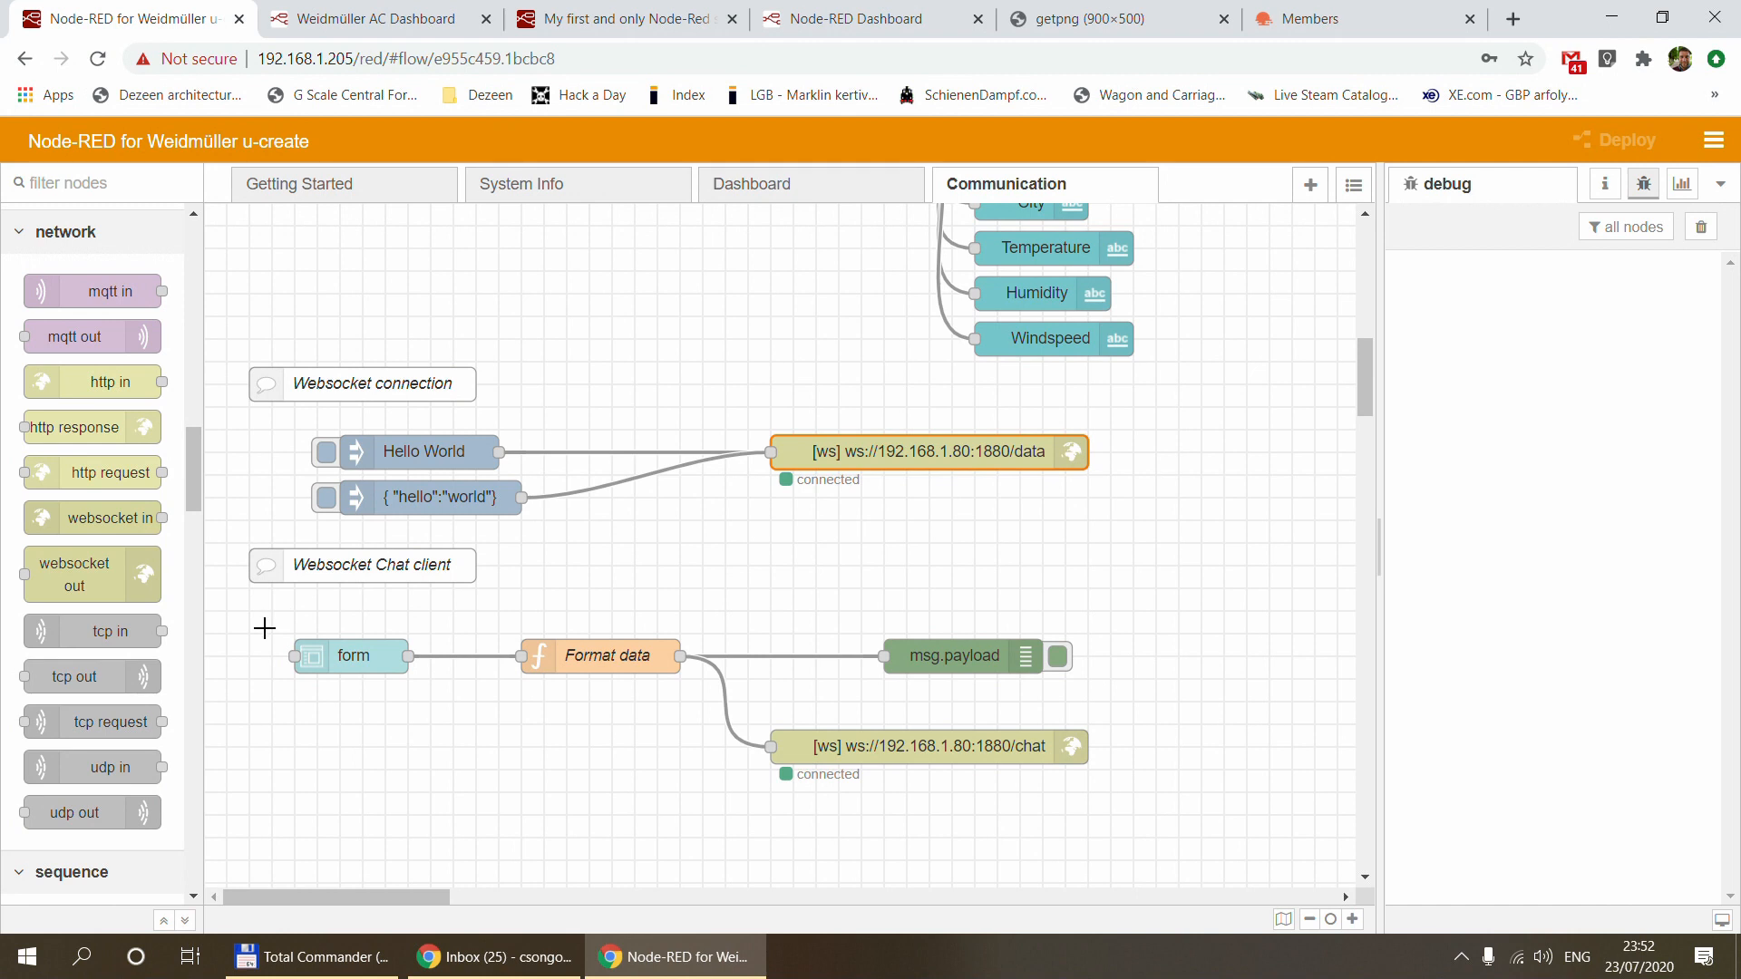
left_click(345, 656)
double_click(344, 657)
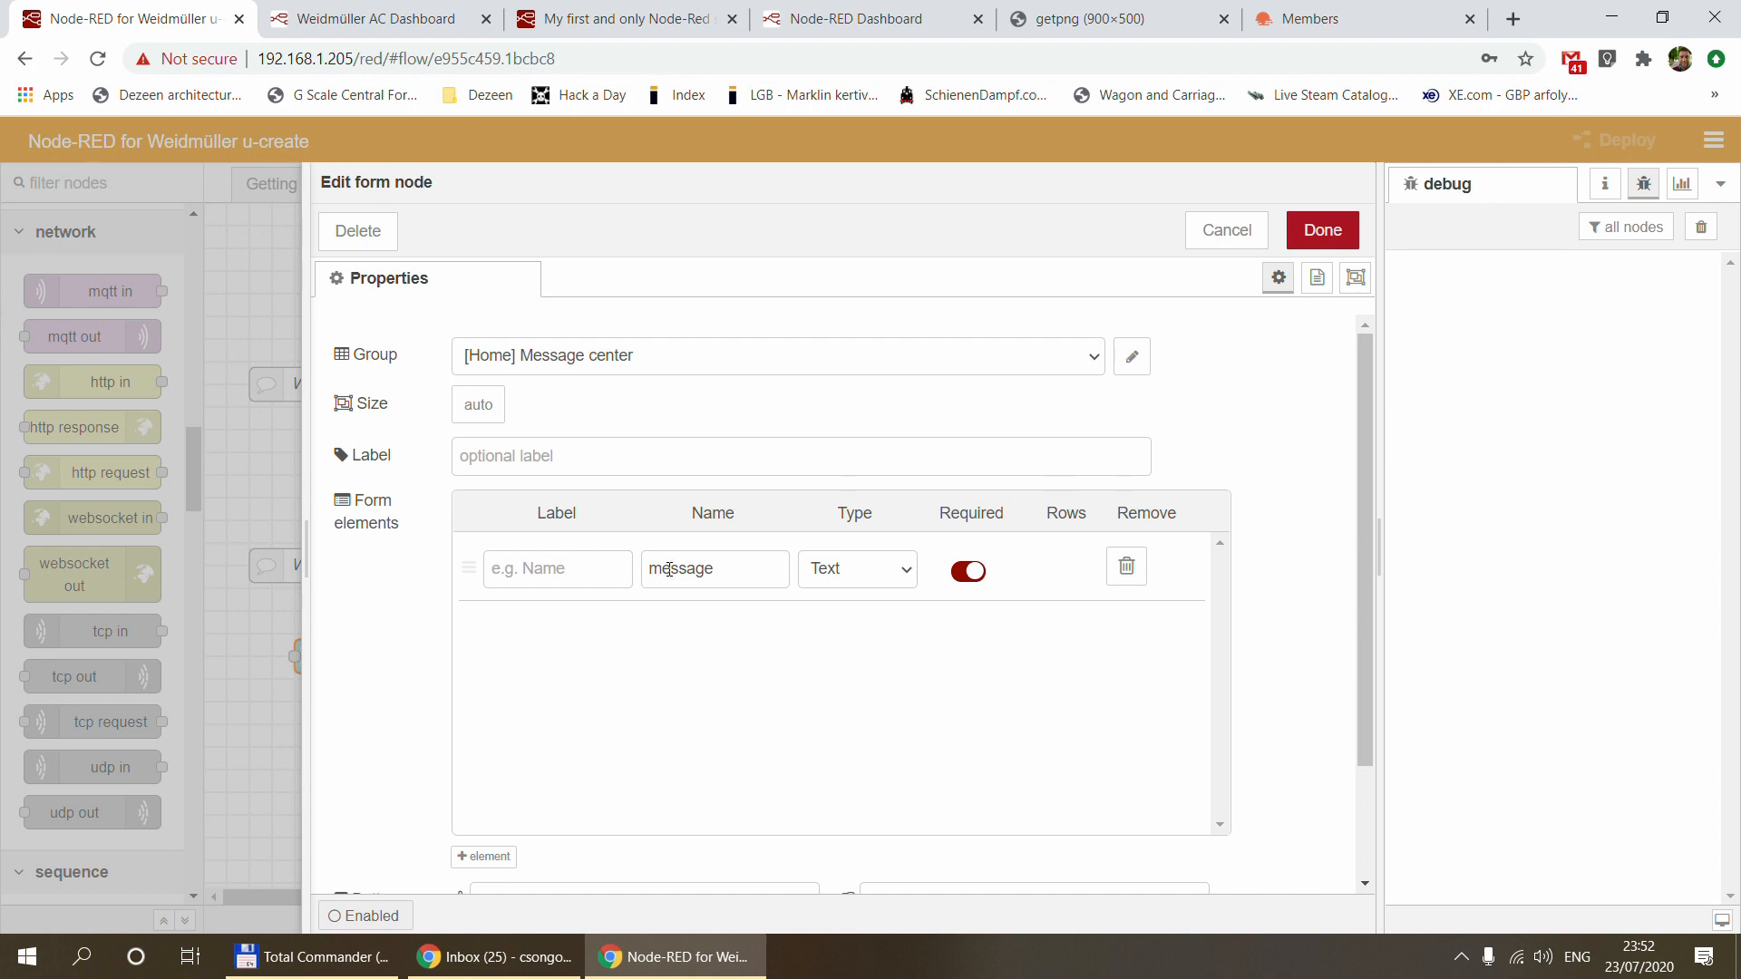
scroll(771, 715, "down", 2)
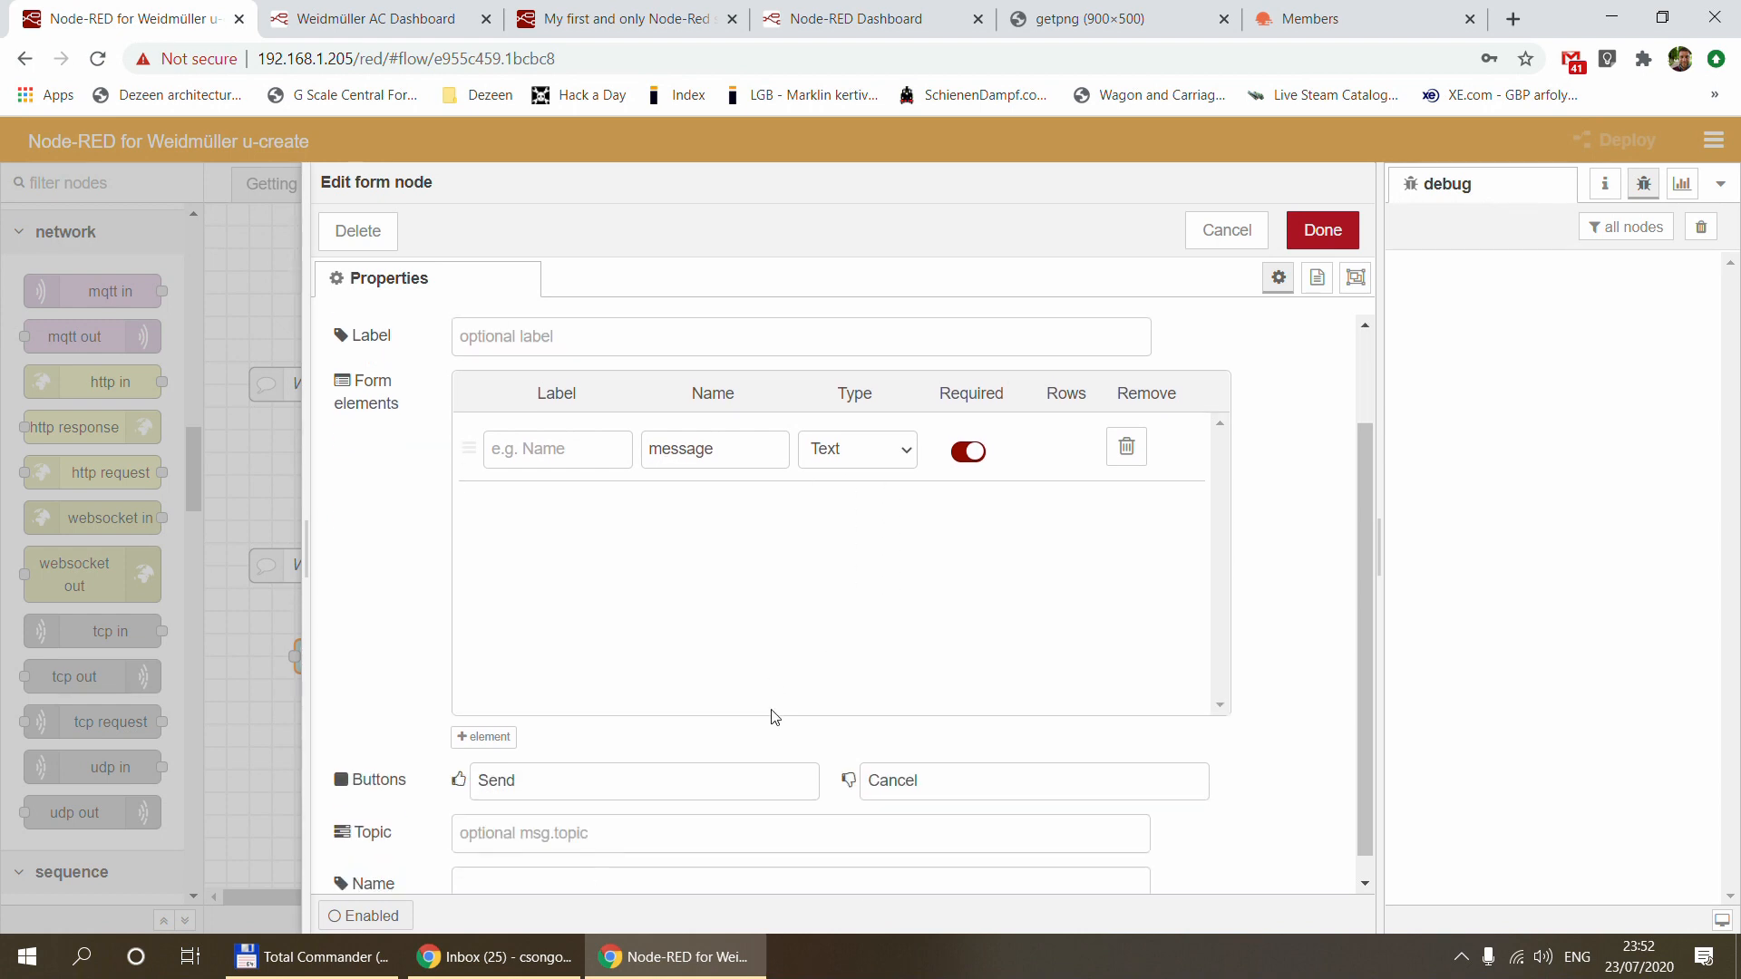
left_click(1240, 229)
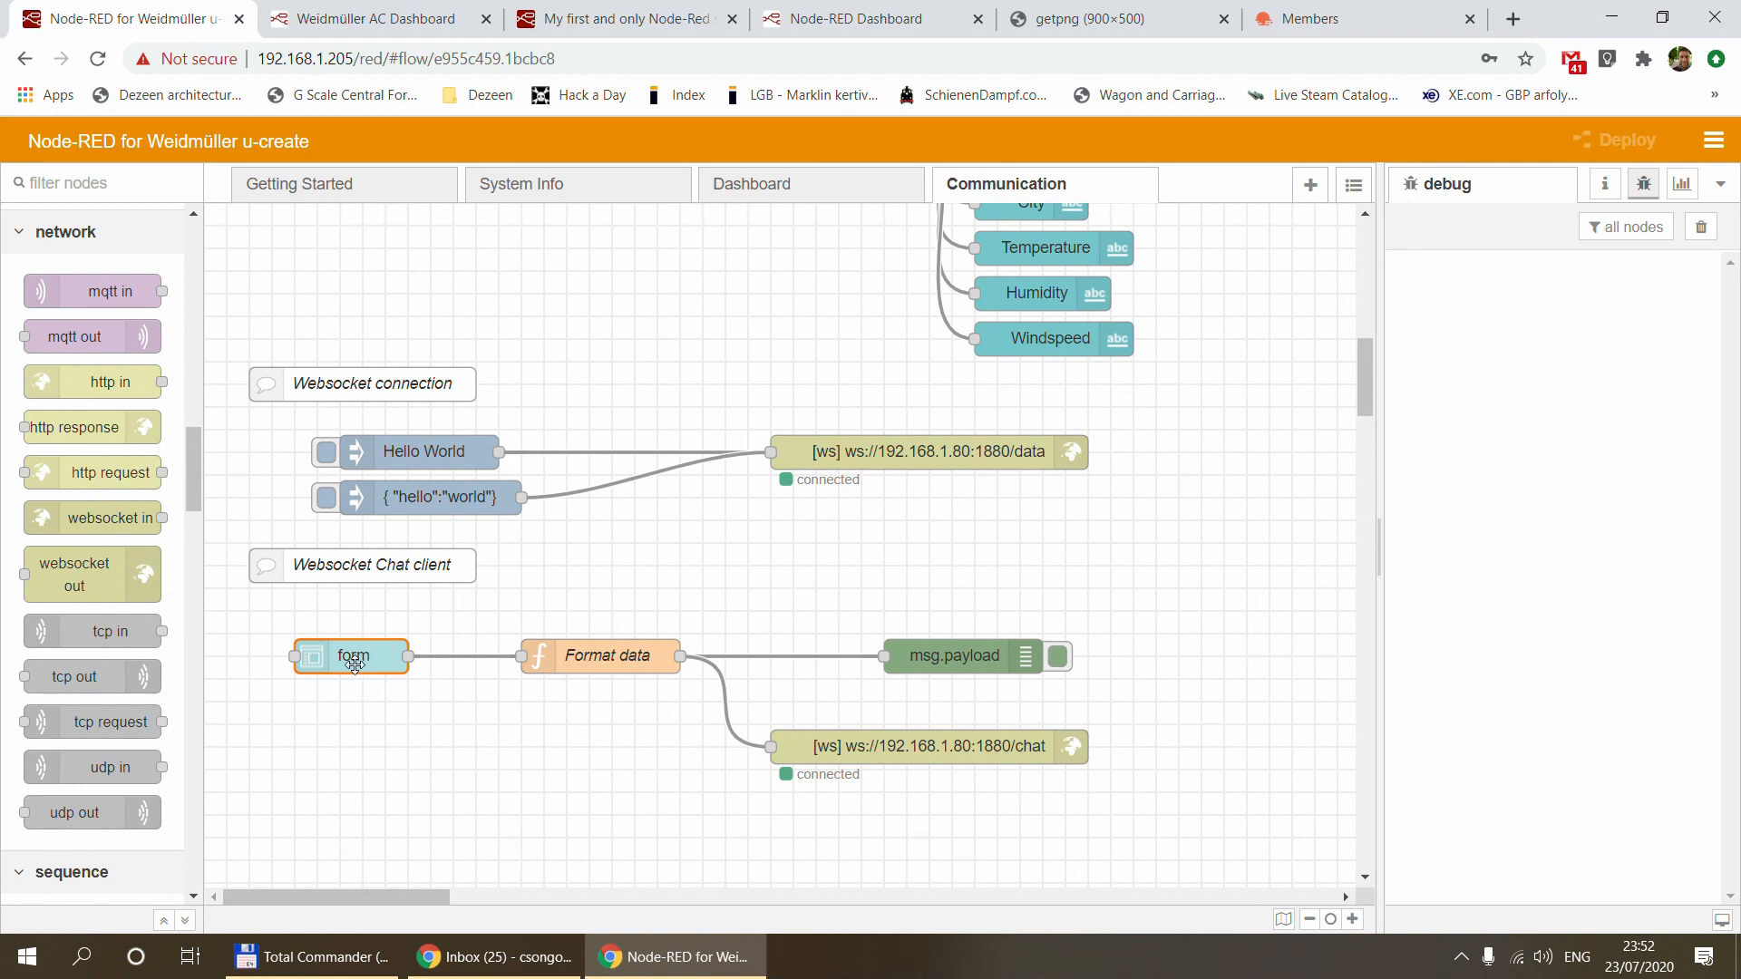
Inspect the sender and message fields in the Format data function's code, leaving it unchanged
double_click(593, 670)
left_click_drag(805, 536, 622, 535)
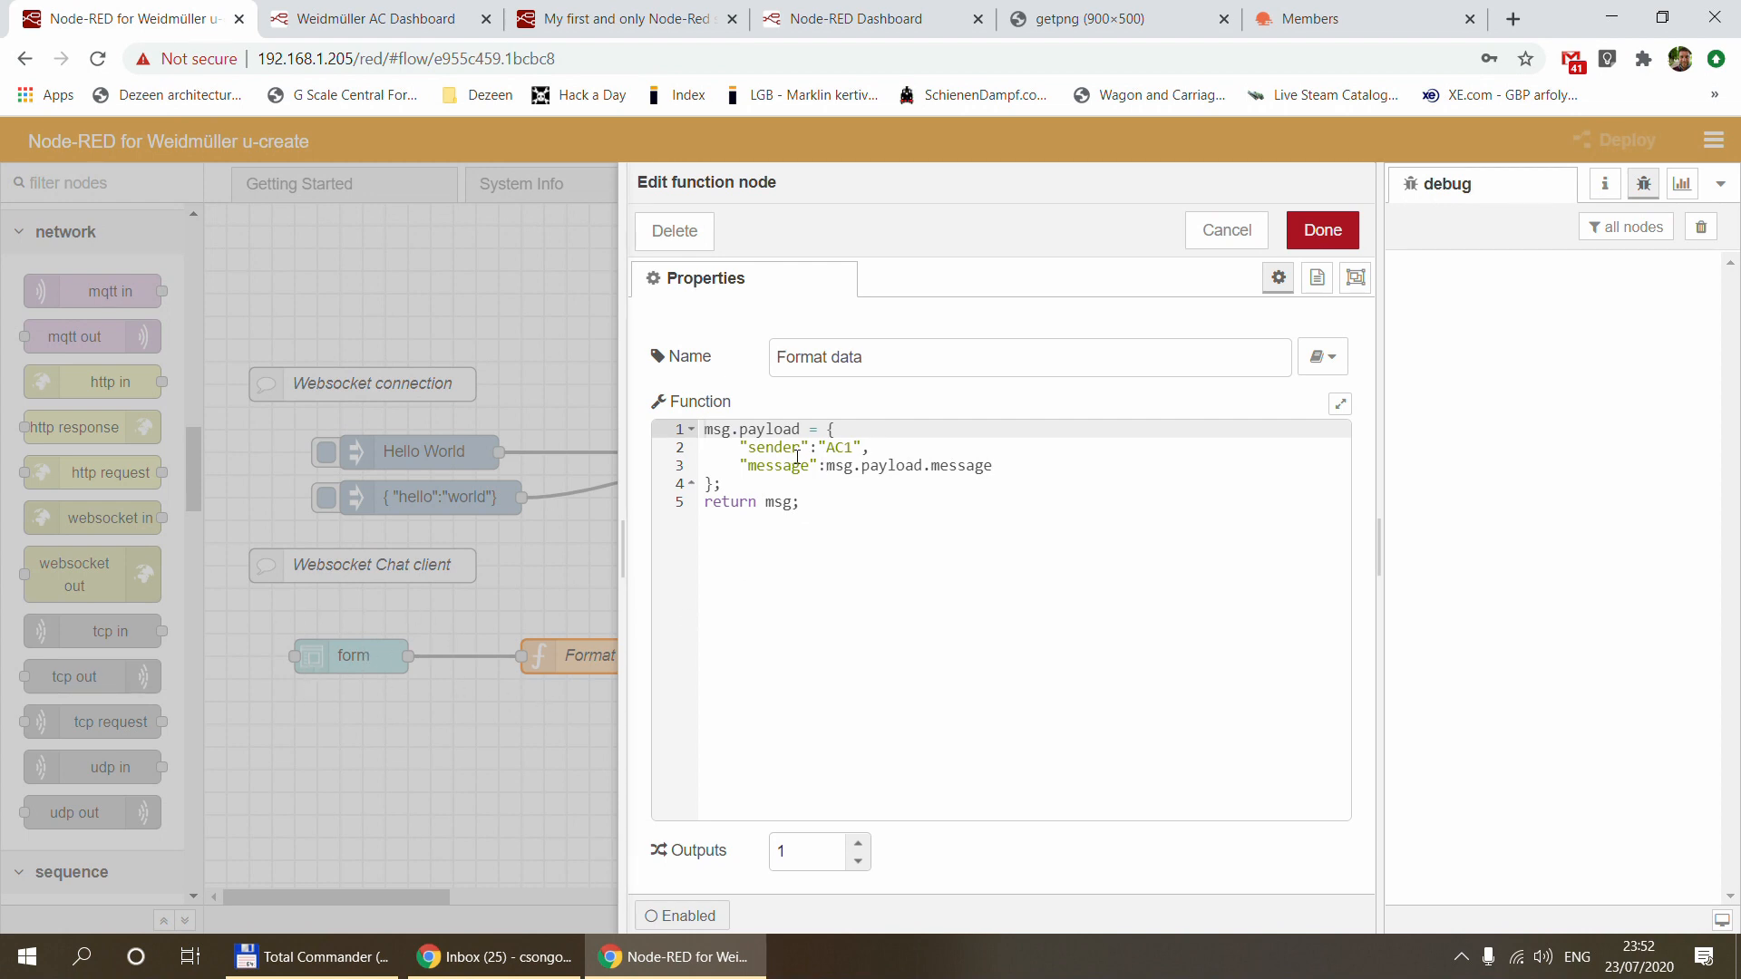
left_click(1195, 237)
Inspect the connection type and URL of the websocket out node that sends the chat data
left_click(898, 752)
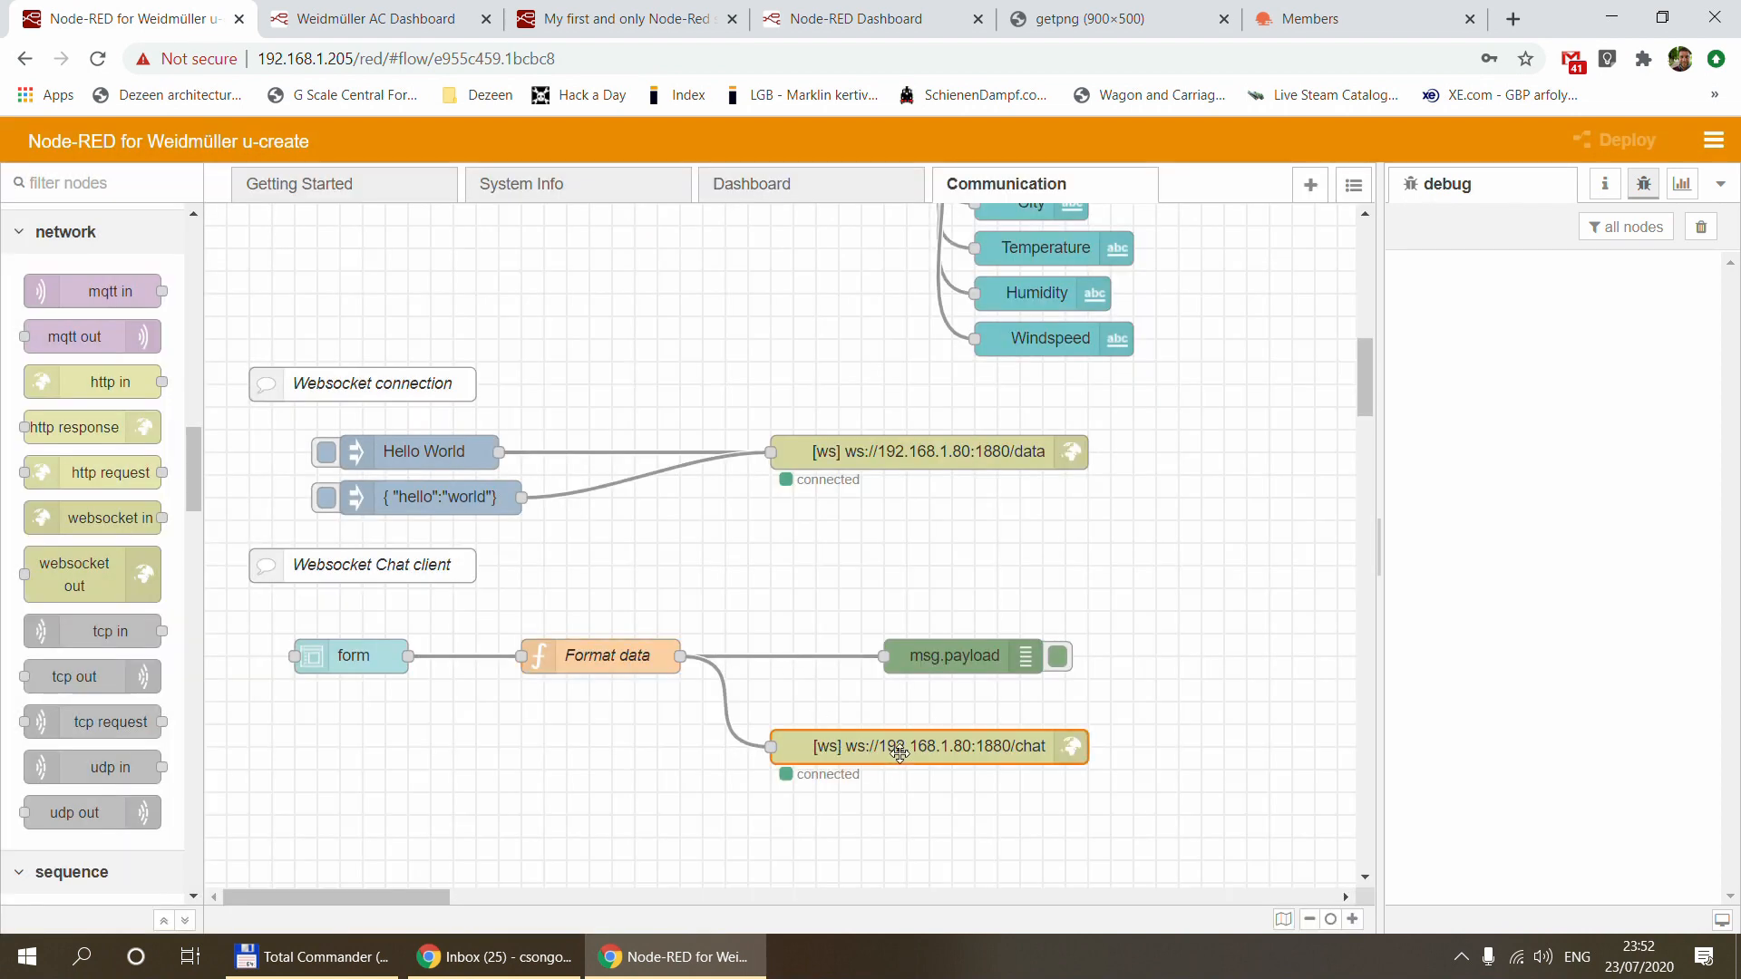
double_click(898, 753)
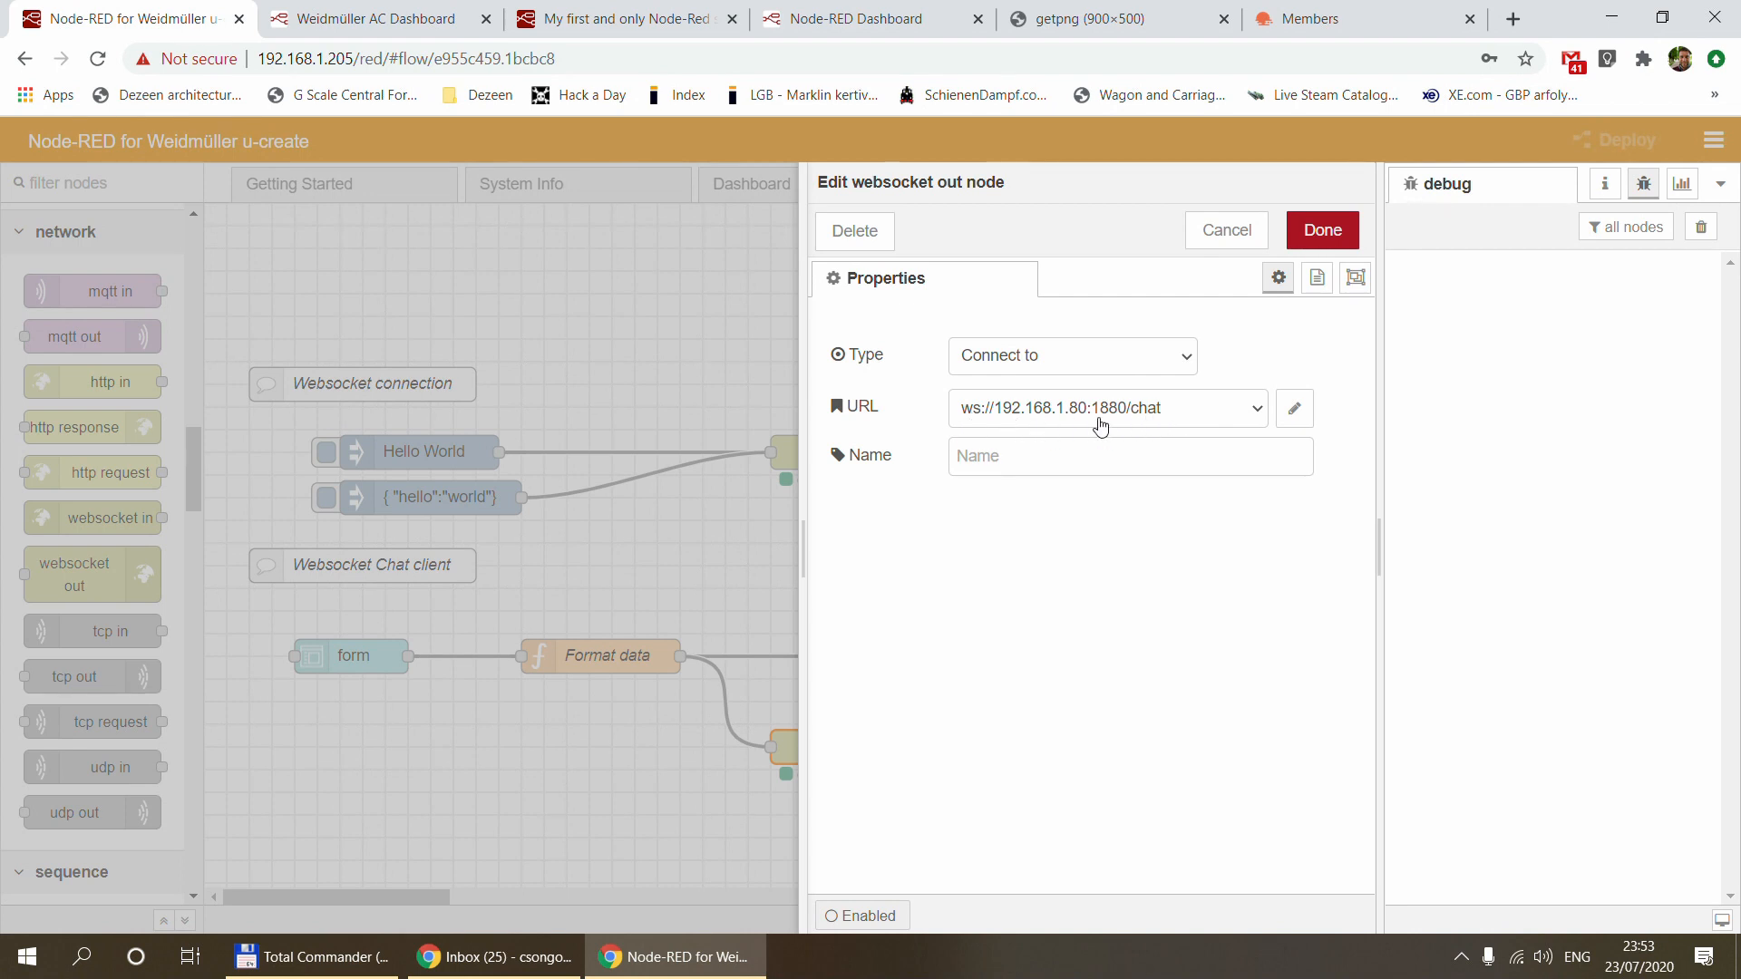
left_click(1242, 226)
Send "This is my message" from the Weidmüller AC Dashboard's Message center and check the Message server page
left_click(376, 23)
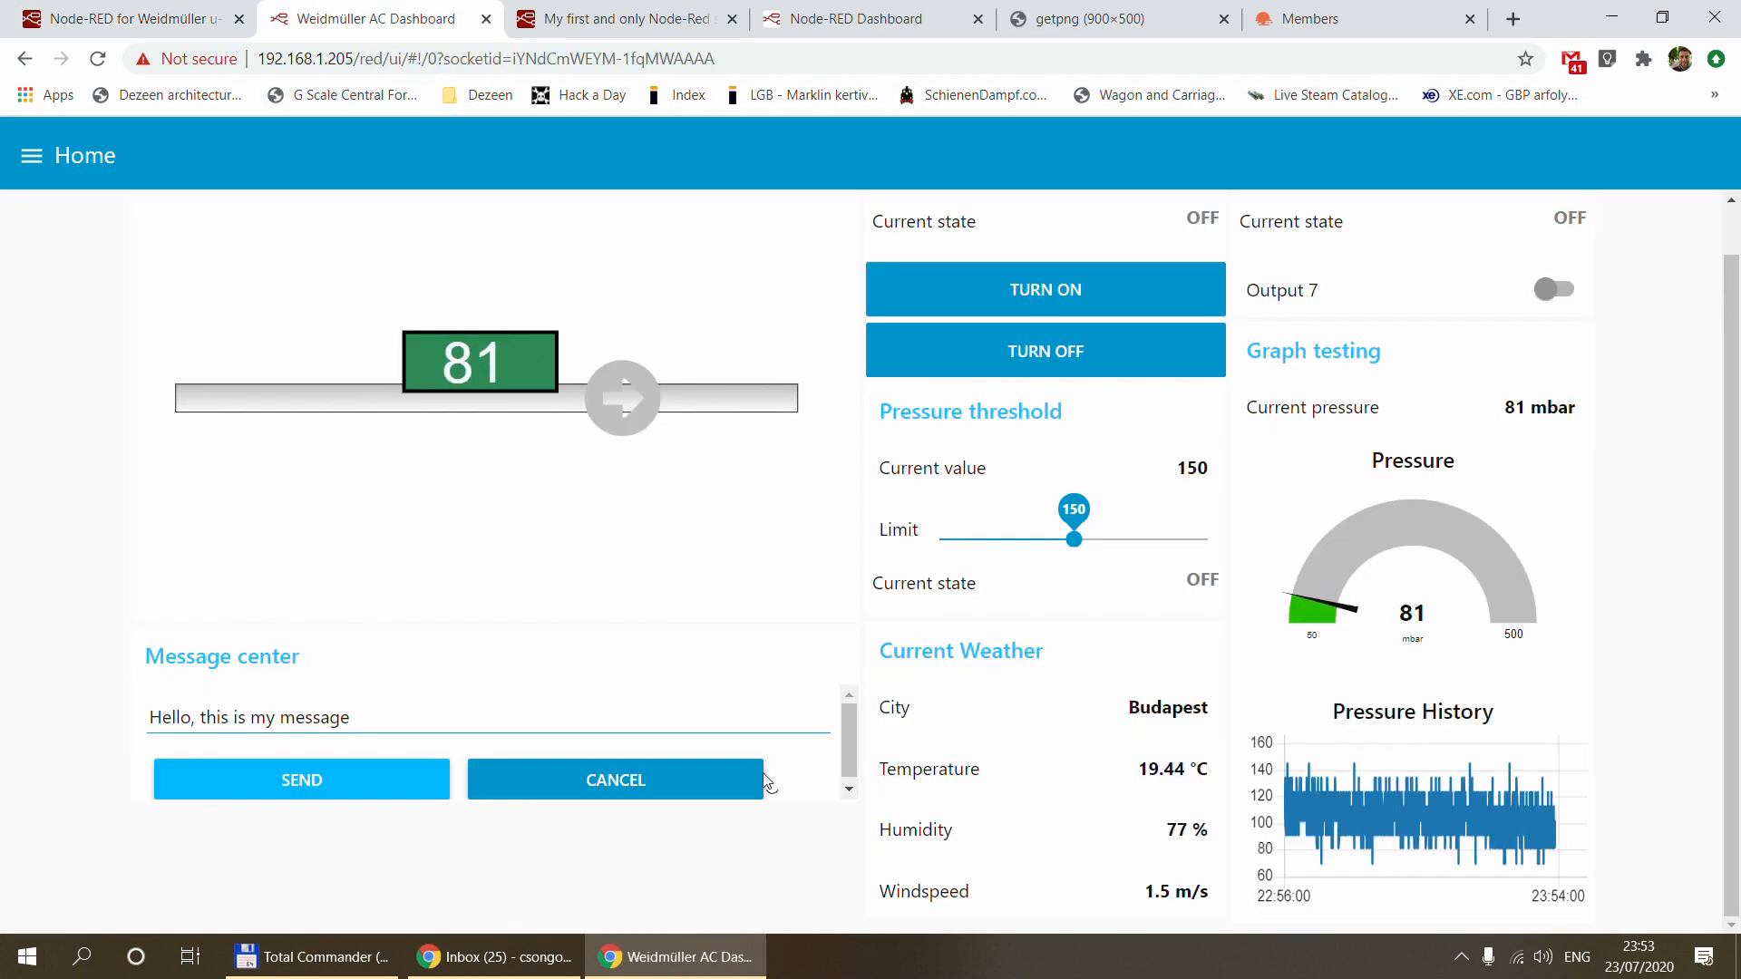
left_click(390, 718)
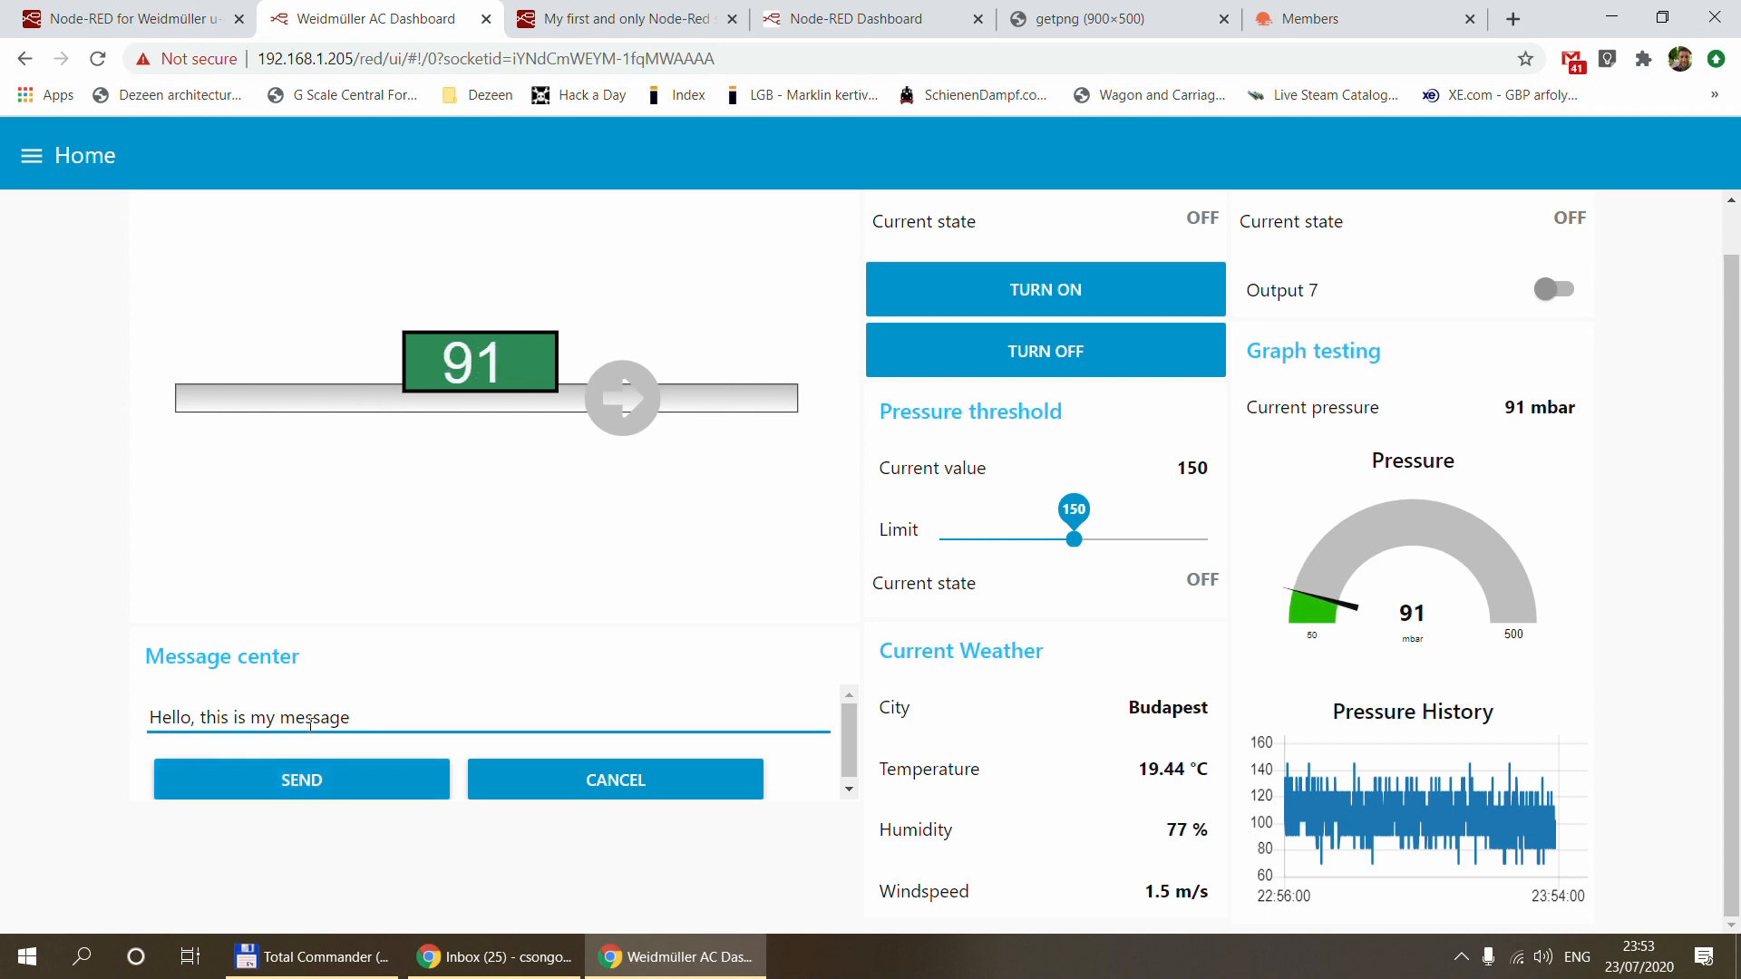
key("BackSpace")
key("BackSpace")
key("BackSpace")
key("BackSpace")
key("BackSpace")
key("BackSpace")
key("BackSpace")
key("BackSpace")
key("BackSpace")
key("BackSpace")
key("BackSpace")
key("BackSpace")
key("BackSpace")
key("BackSpace")
key("BackSpace")
key("BackSpace")
key("BackSpace")
key("BackSpace")
key("BackSpace")
key("BackSpace")
key("BackSpace")
key("BackSpace")
key("BackSpace")
key("BackSpace")
key("BackSpace")
type("This is my message")
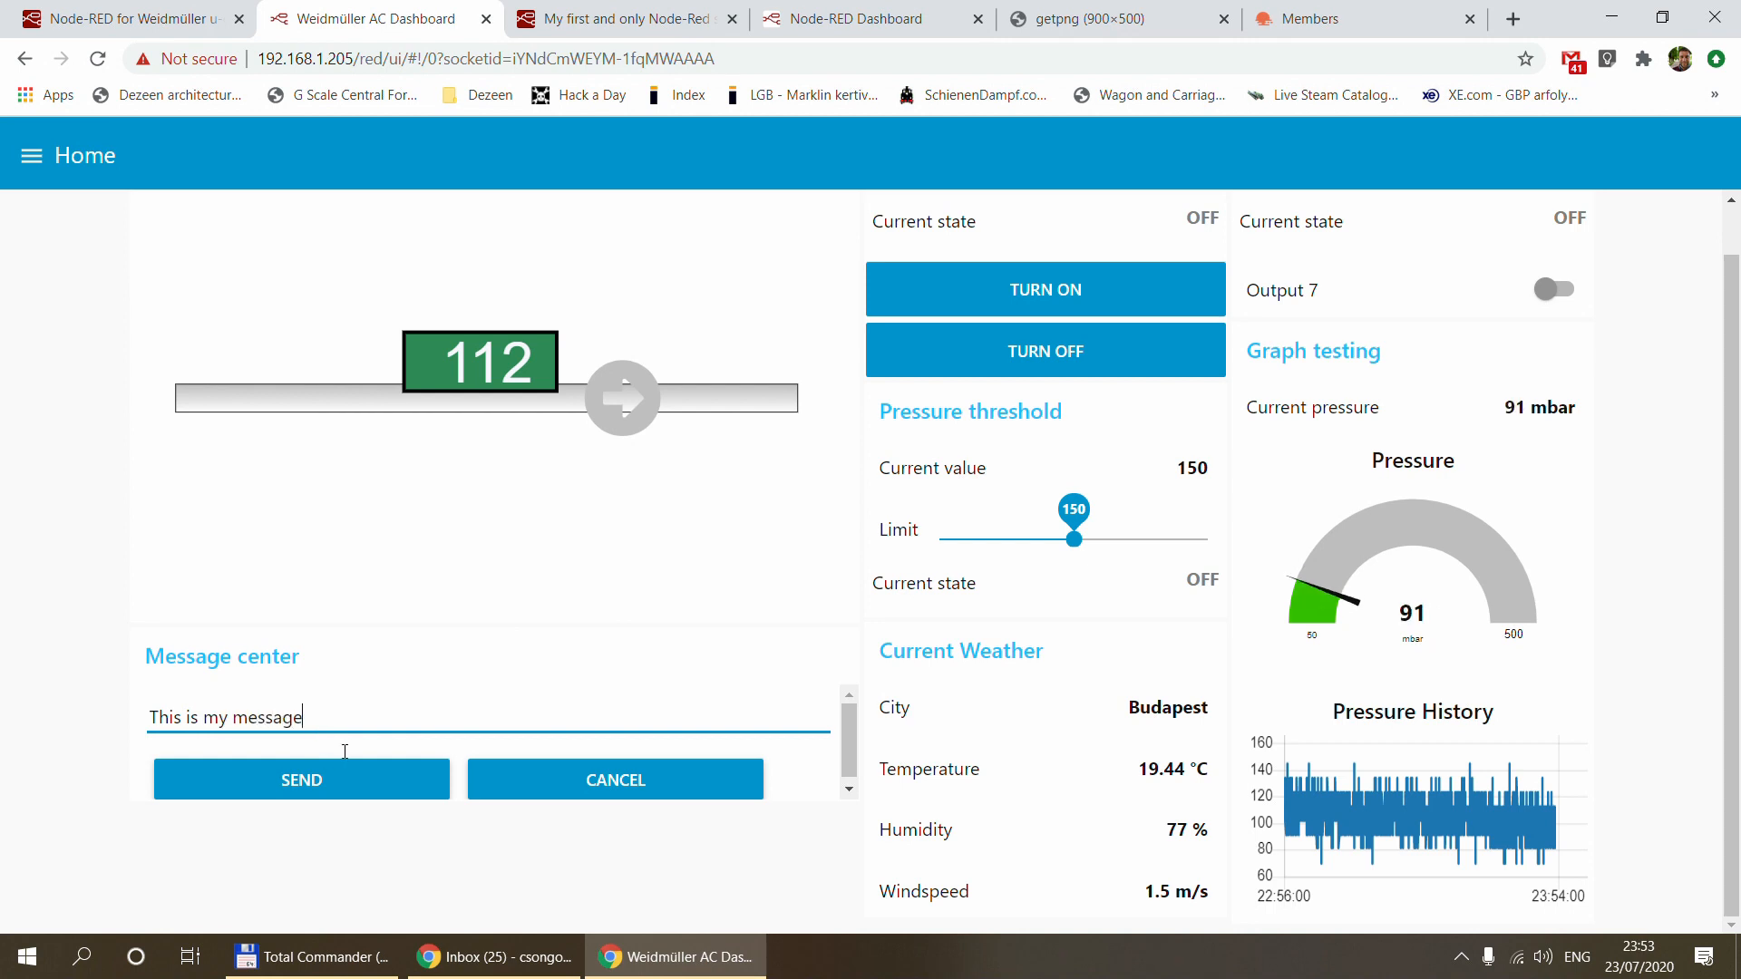
left_click(316, 789)
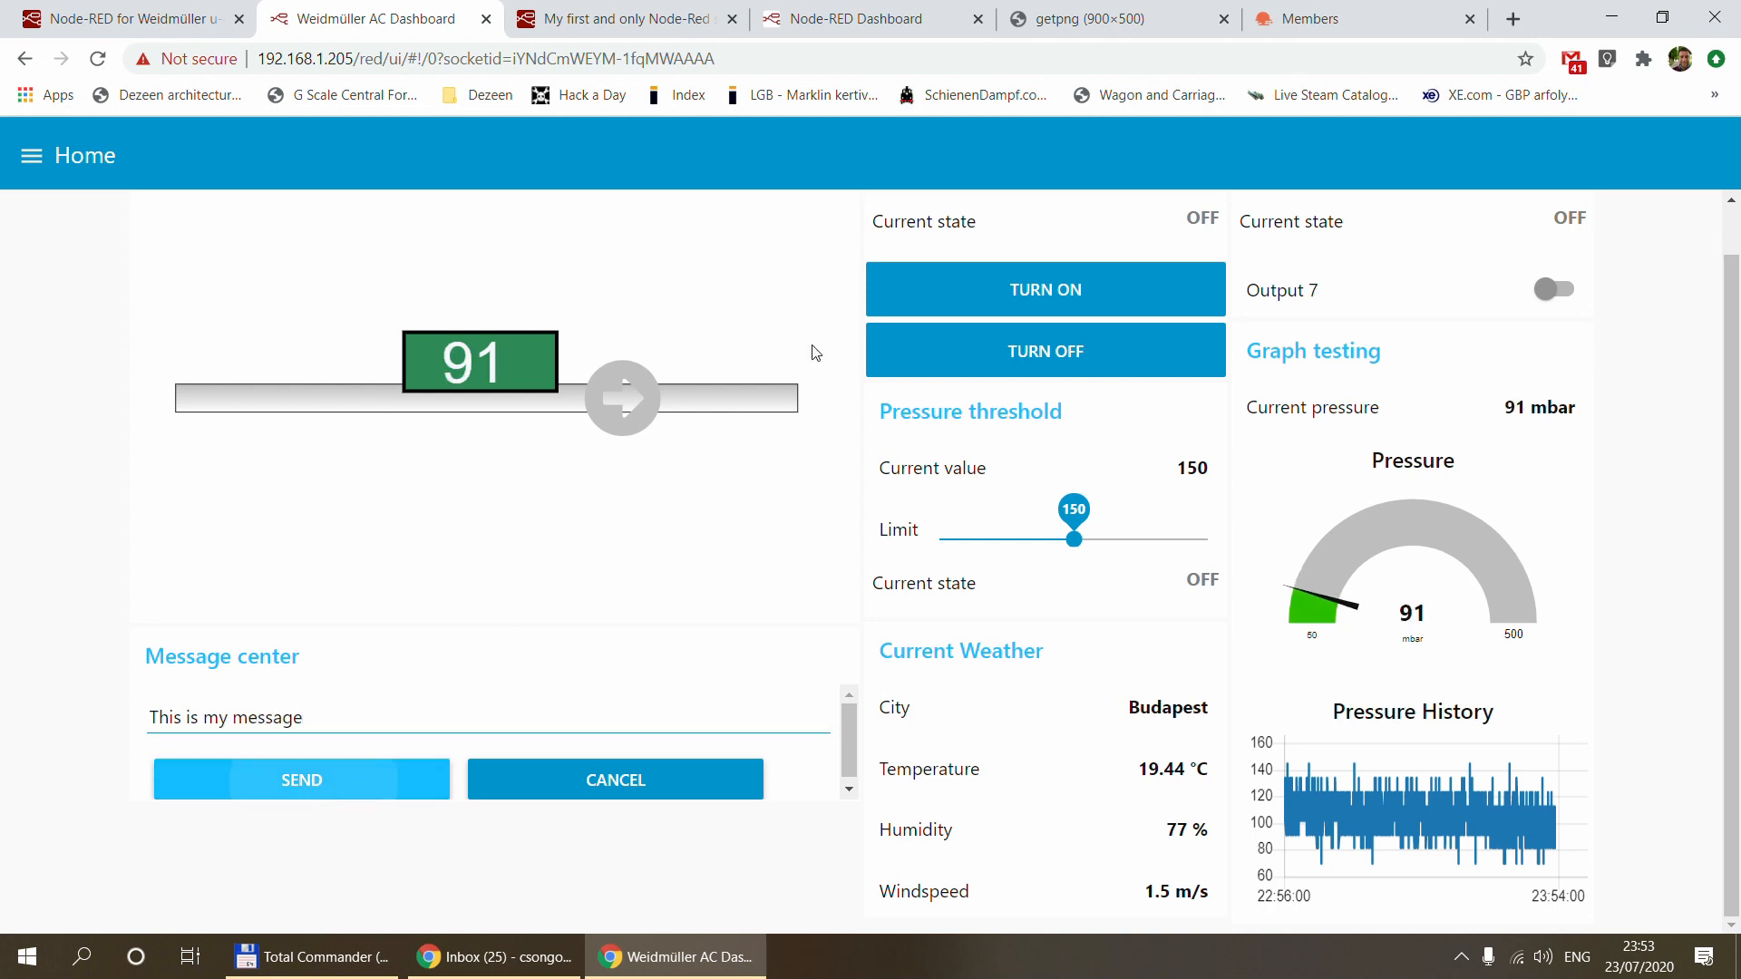
left_click(796, 11)
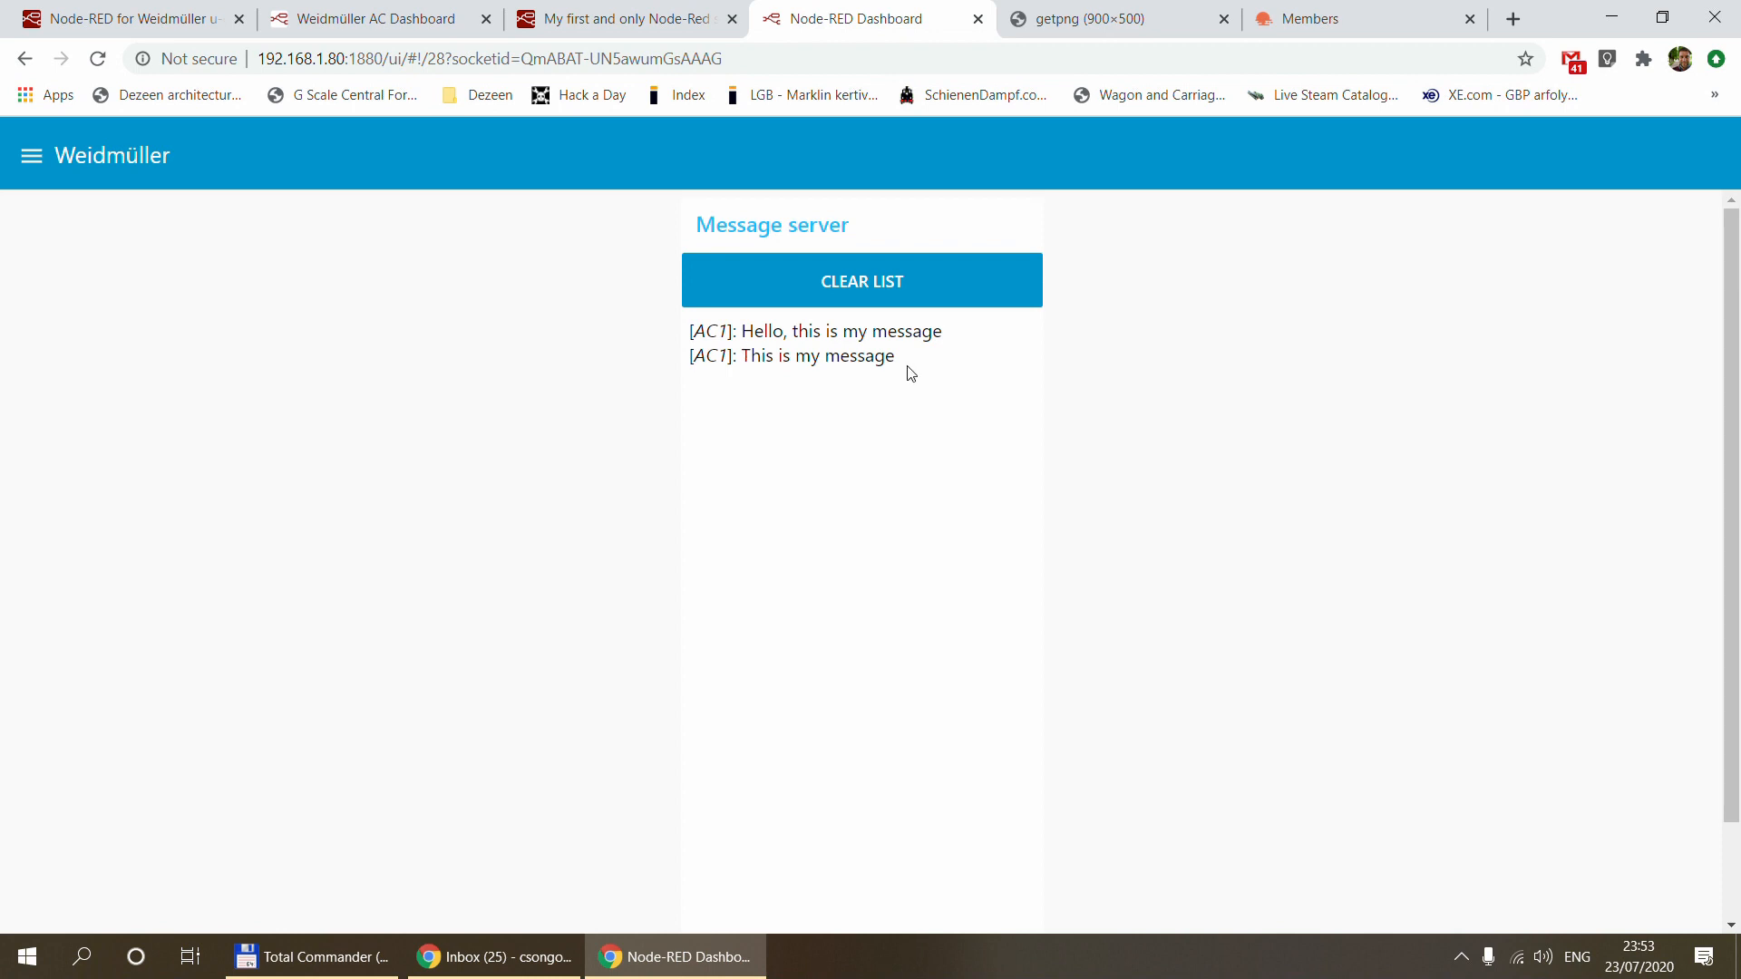
Send "New message" from the dashboard's Message center and check its sender label on the Message server page
left_click(161, 16)
left_click(372, 18)
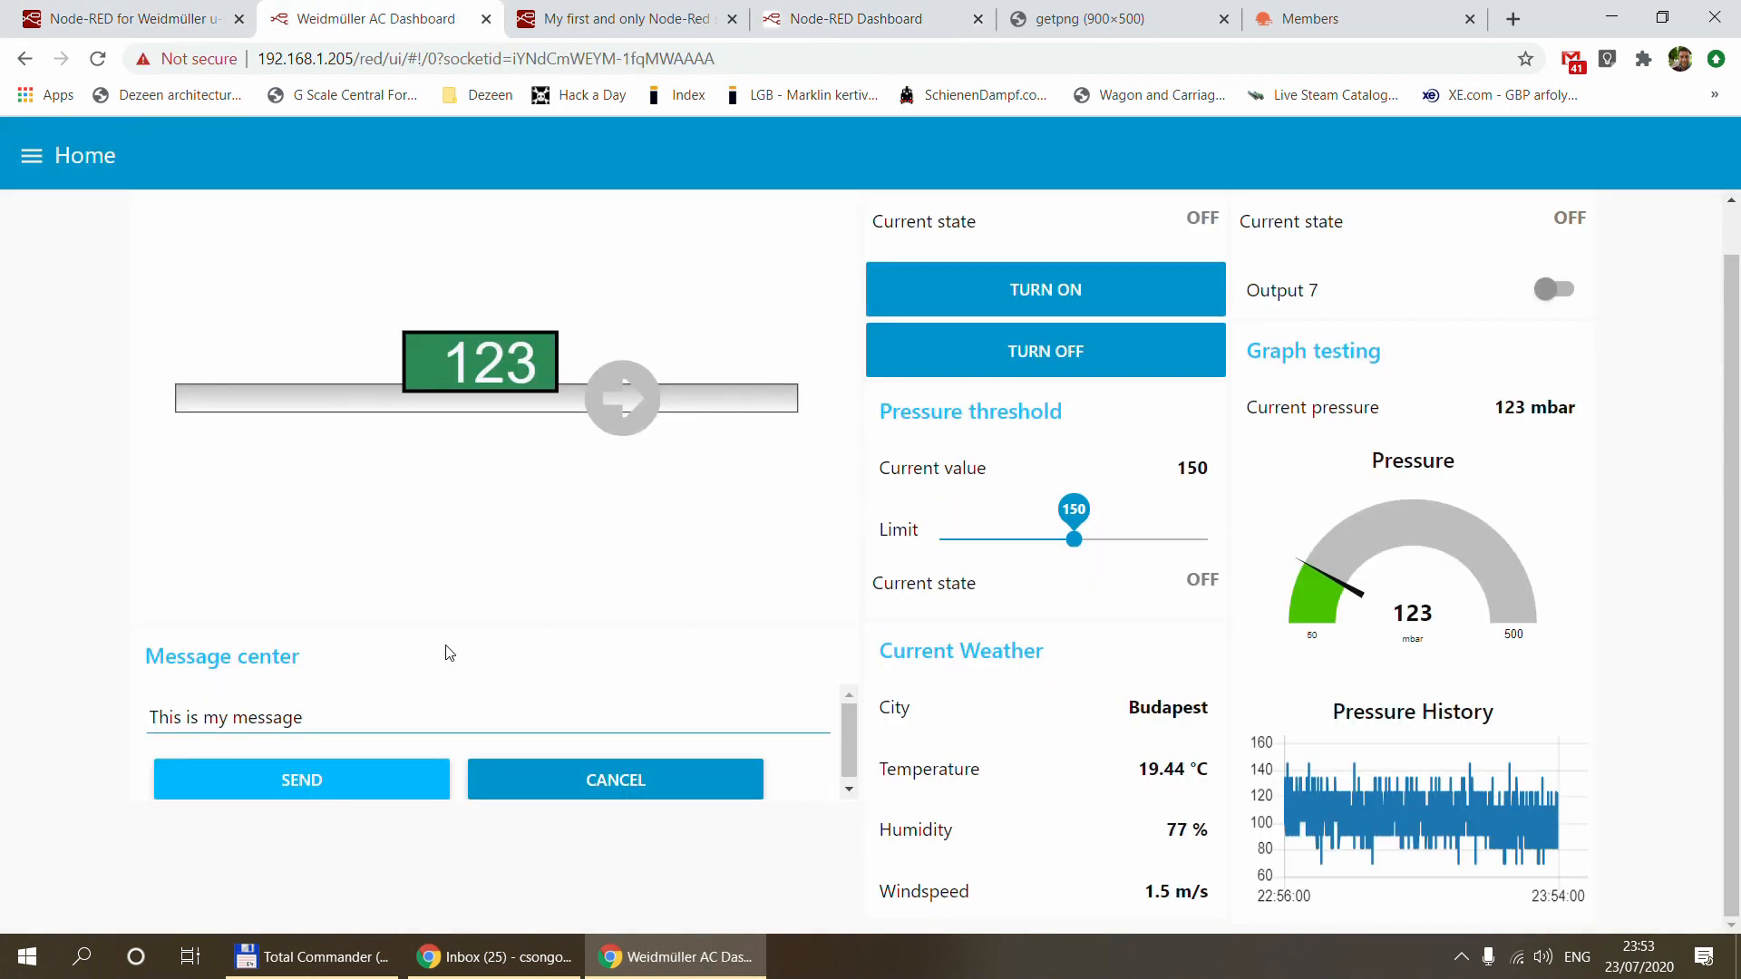
left_click(342, 719)
key("BackSpace")
key("BackSpace")
key("BackSpace")
key("BackSpace")
key("BackSpace")
key("BackSpace")
key("BackSpace")
key("BackSpace")
key("BackSpace")
key("BackSpace")
key("BackSpace")
key("BackSpace")
key("BackSpace")
key("BackSpace")
key("BackSpace")
key("BackSpace")
key("BackSpace")
key("BackSpace")
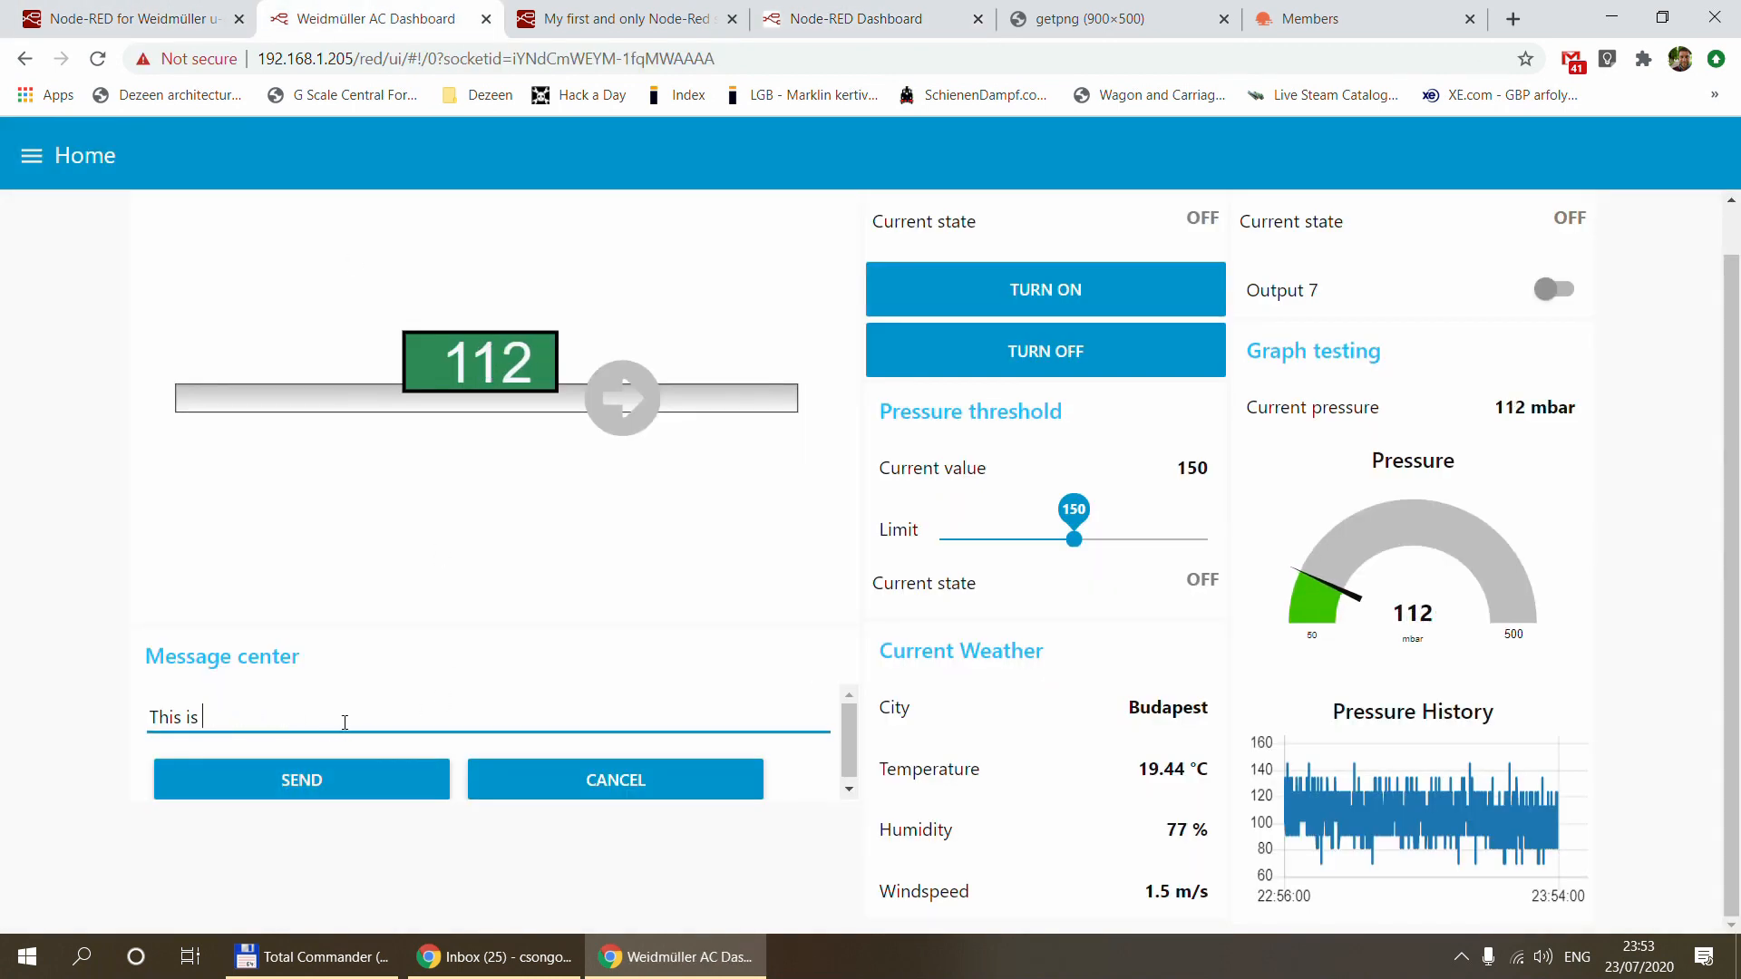
type("New message")
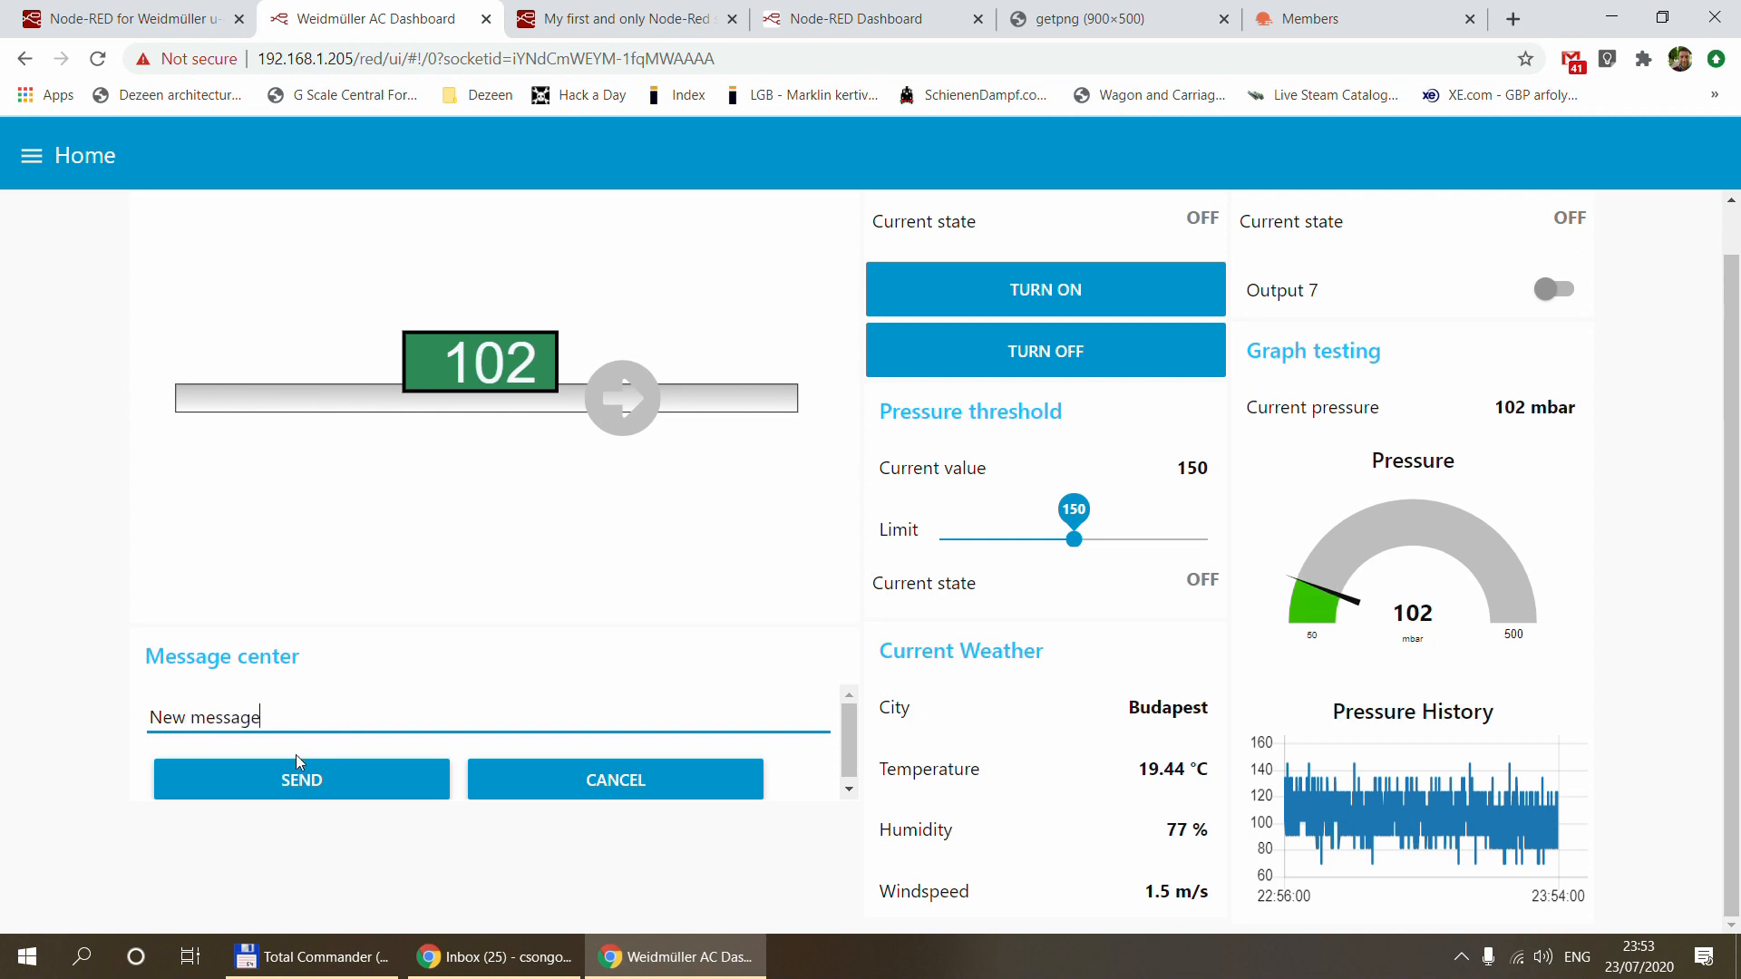
left_click(296, 761)
left_click(855, 18)
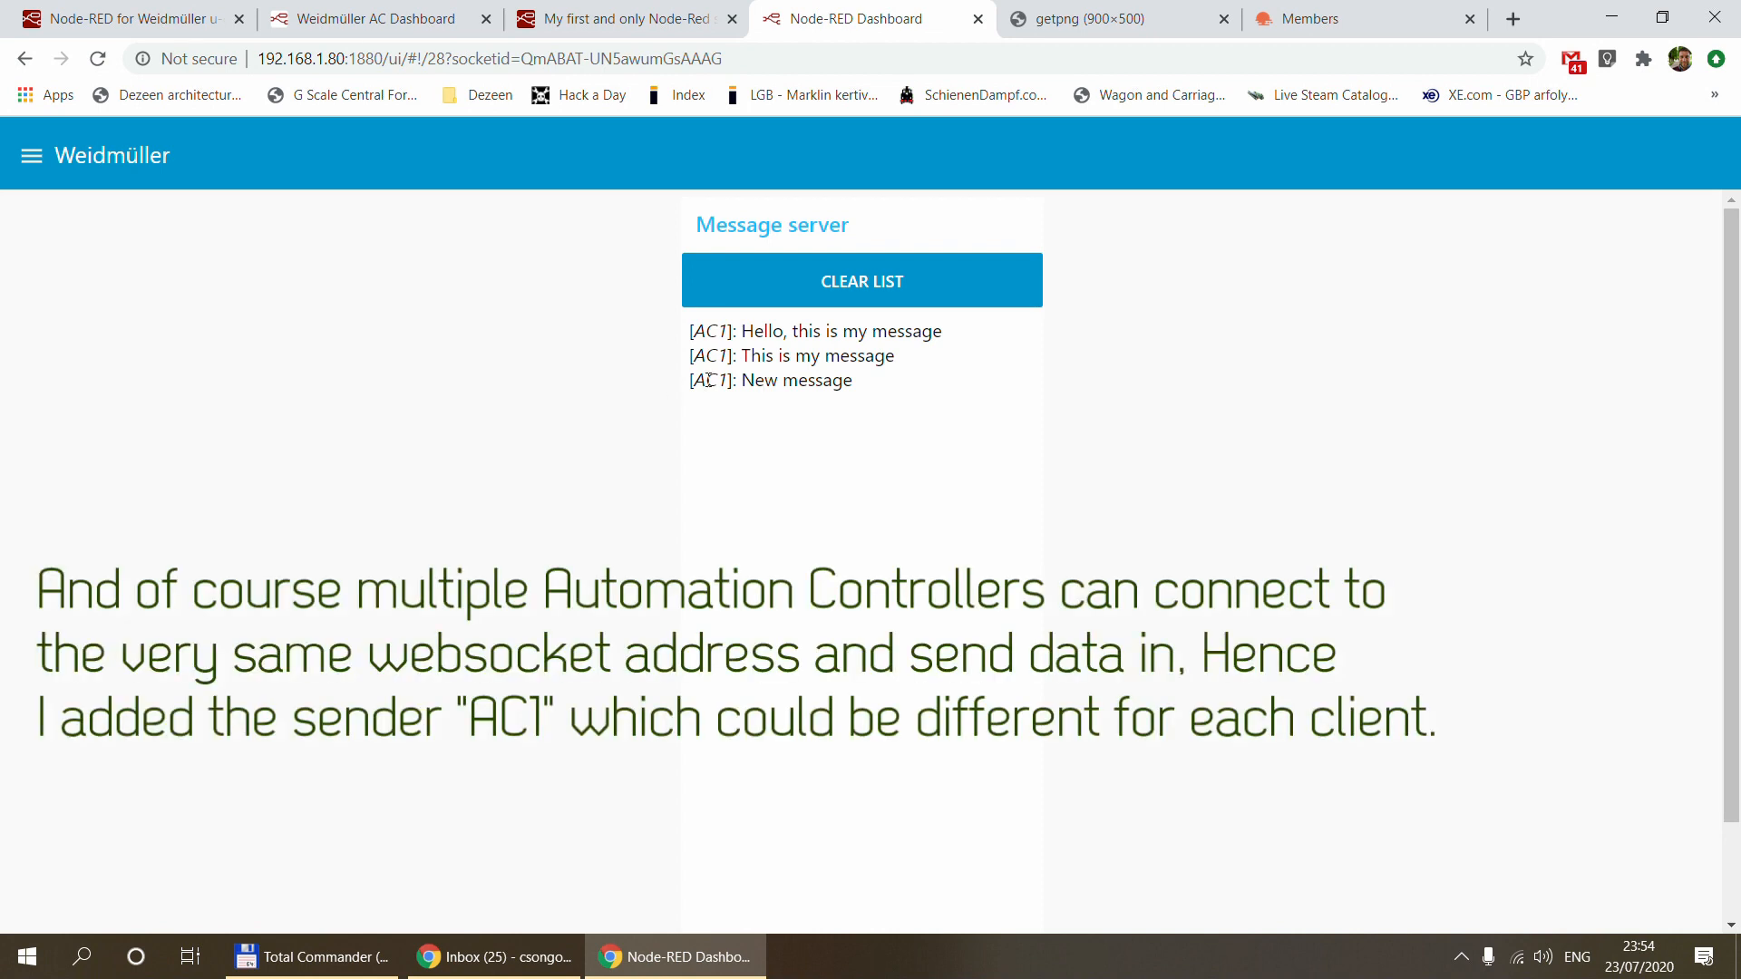
left_click_drag(731, 382, 696, 382)
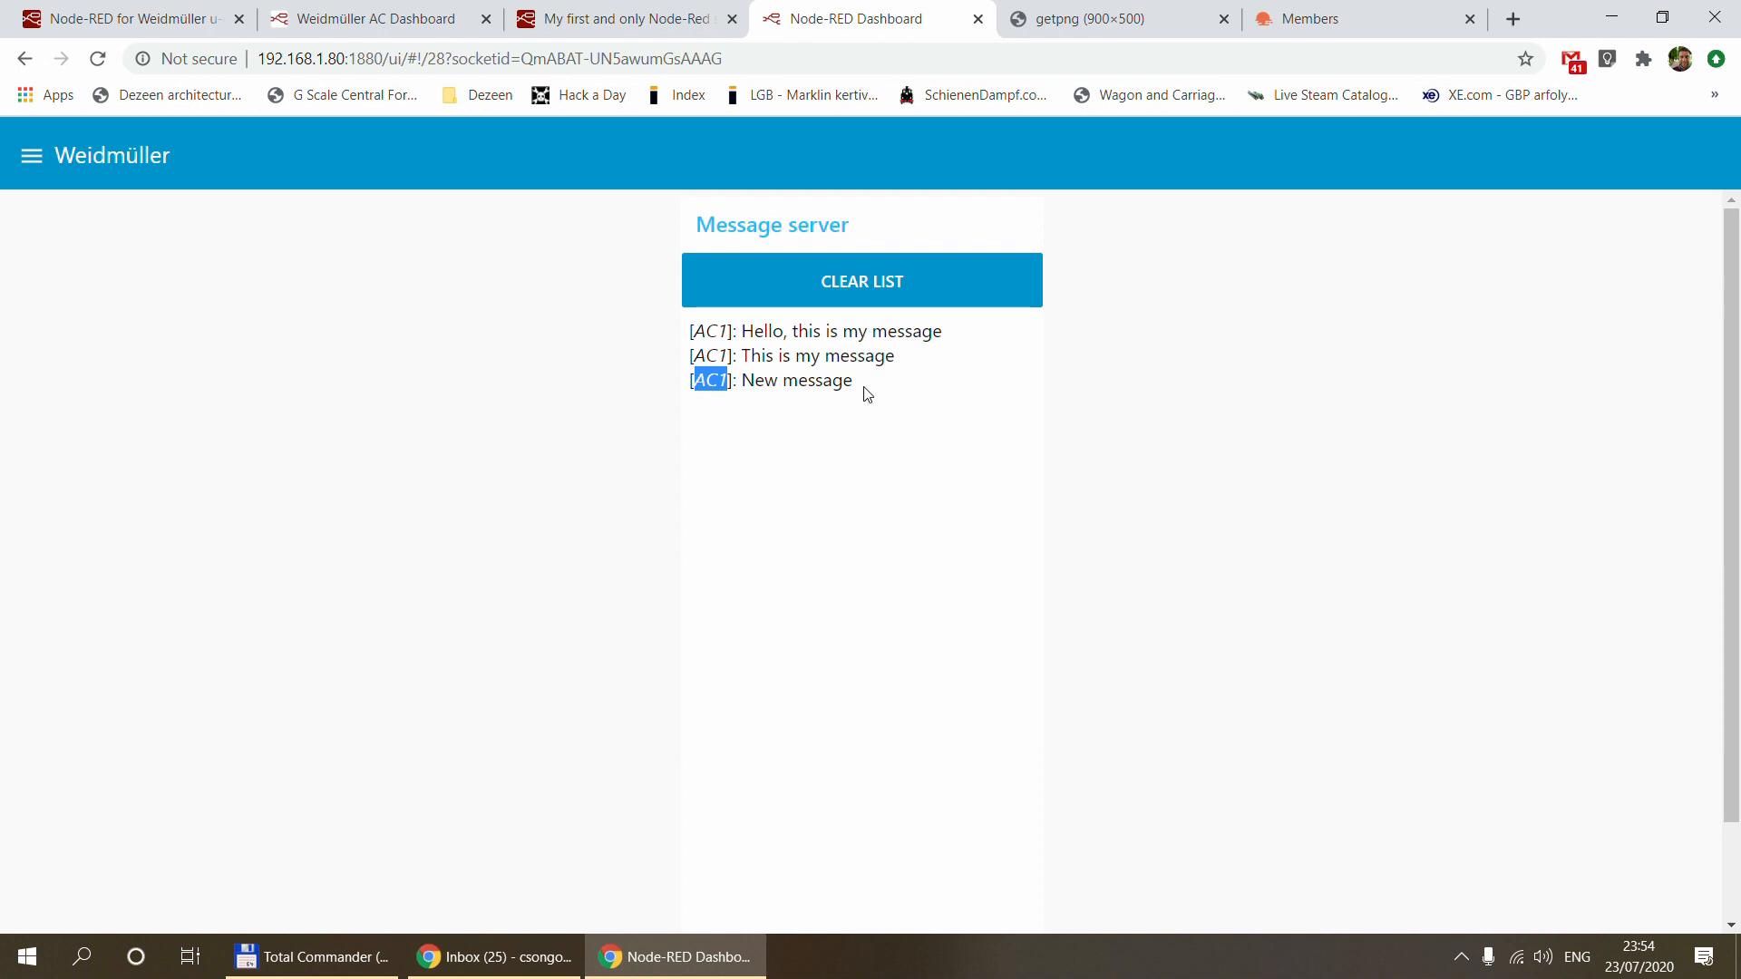
Inspect the websocket-client configuration of the u-create chat output node, including the ws:// and wss:// URL scheme note
left_click(610, 28)
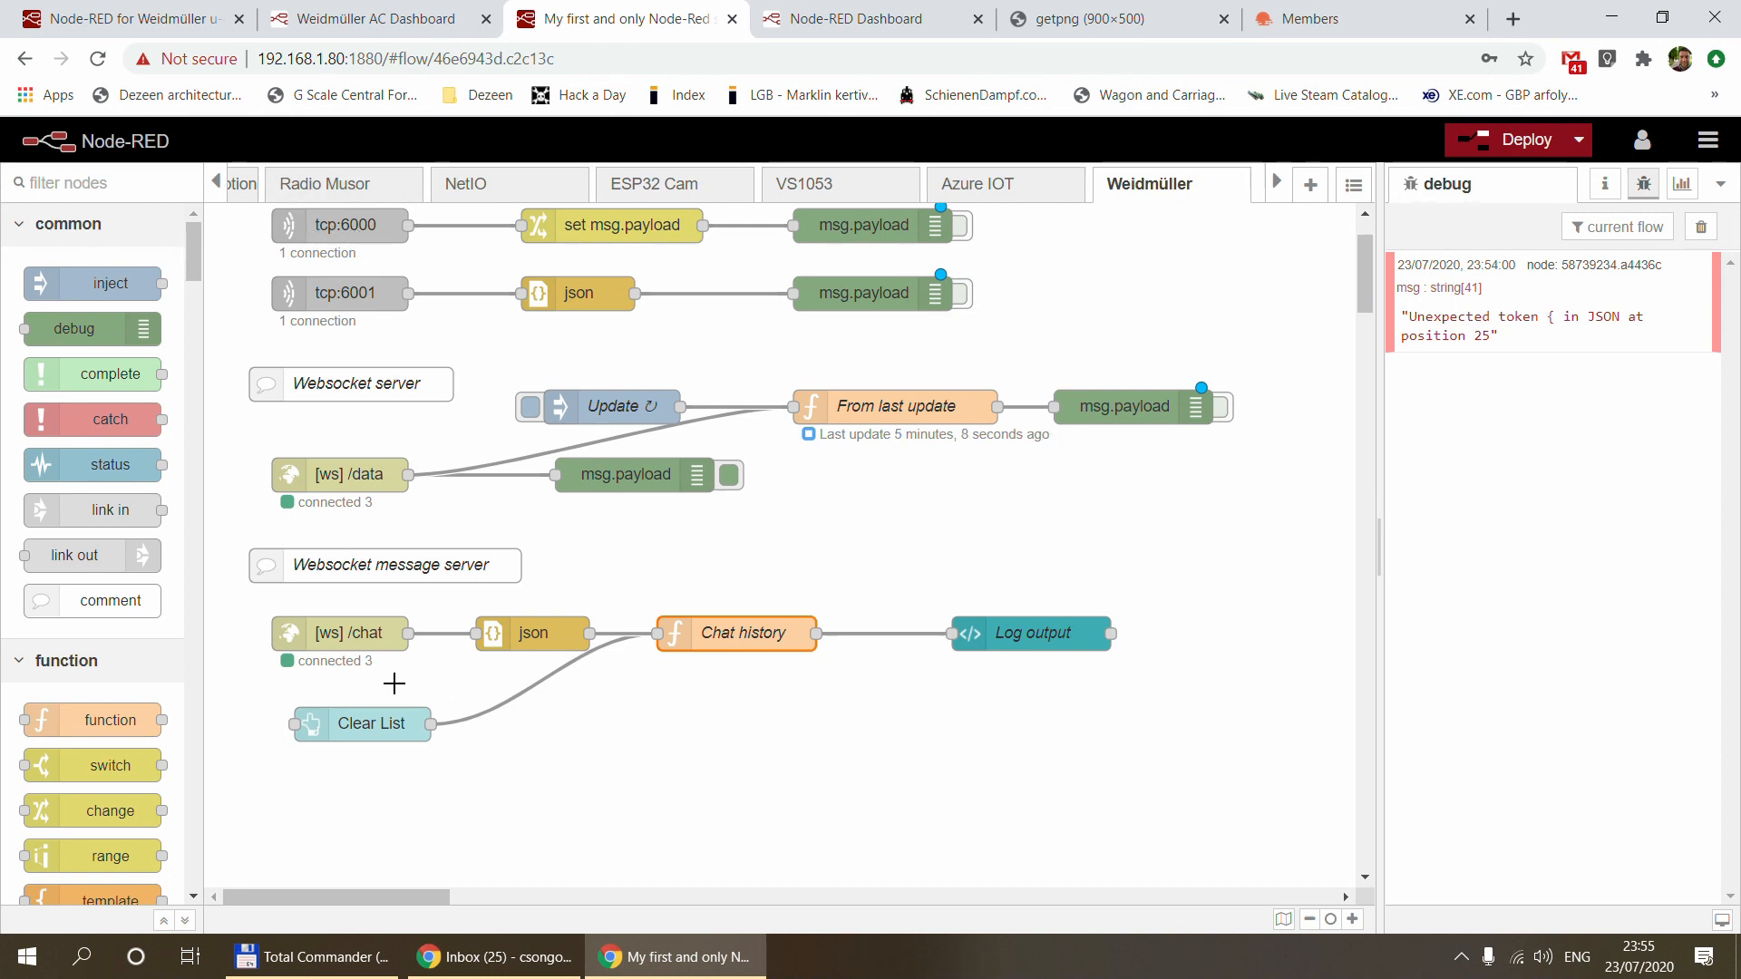
key("ctrl+1")
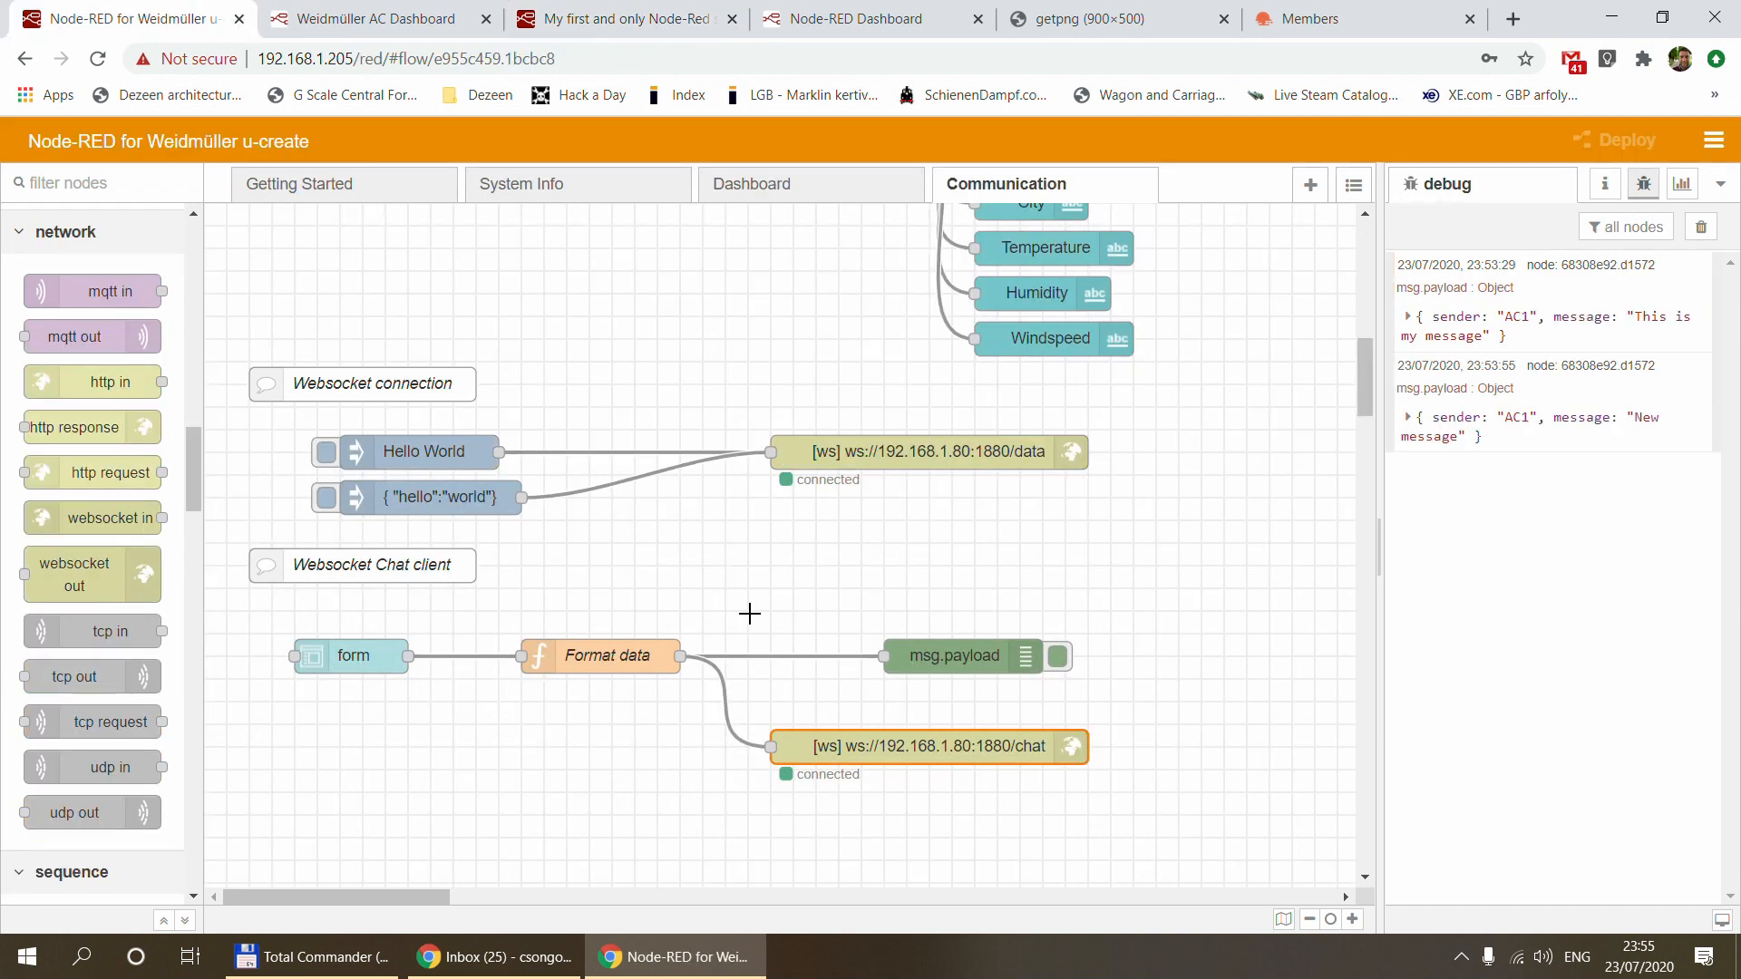
double_click(895, 746)
left_click(1293, 408)
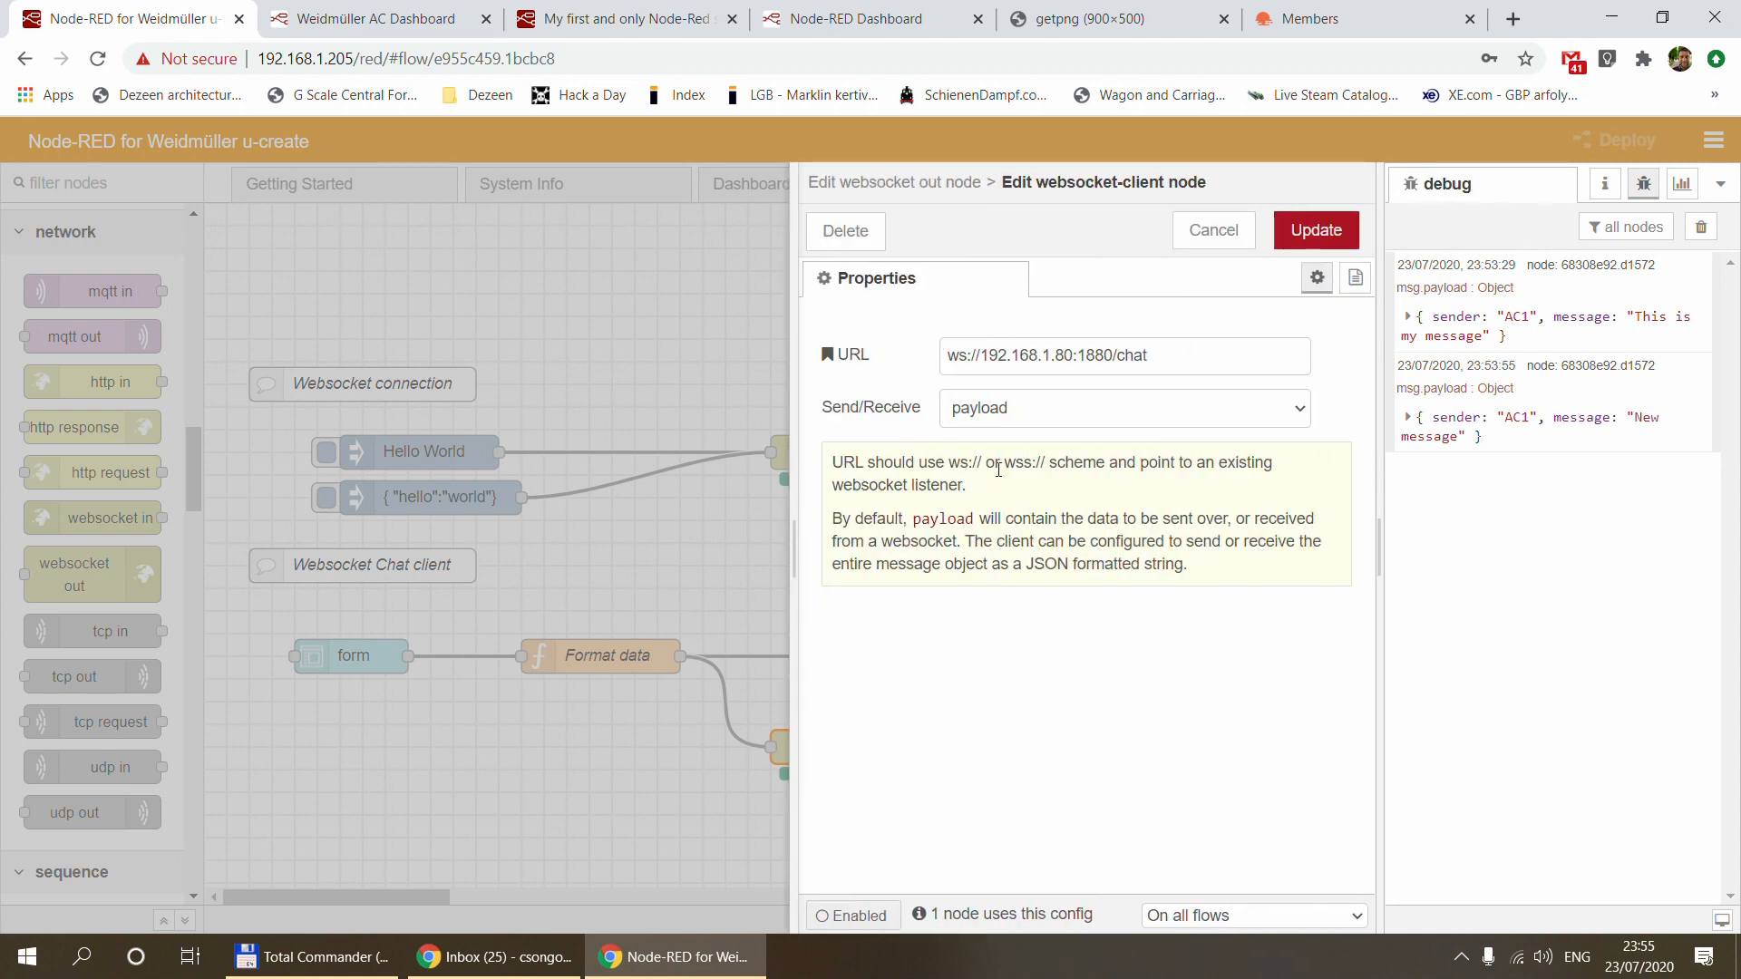
left_click_drag(1001, 465, 1044, 466)
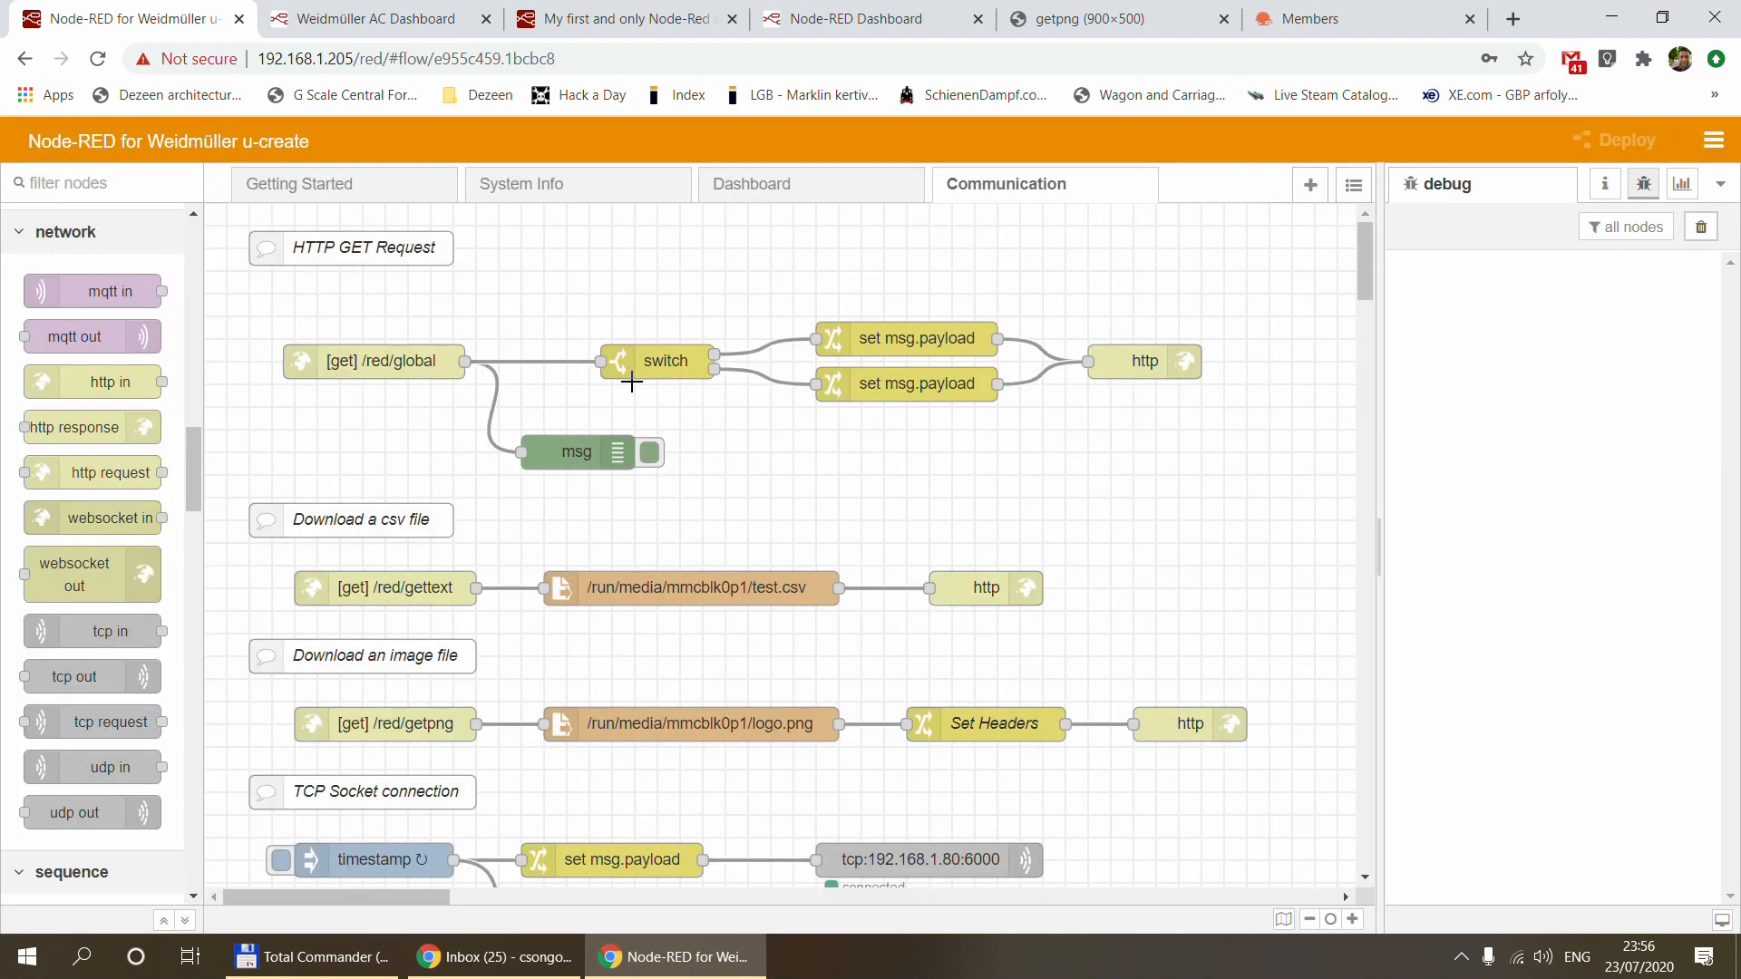
Review the u-create Communication flows and the matching TCP and websocket flows on the server's Weidmüller tab
scroll(632, 382, "down", 4)
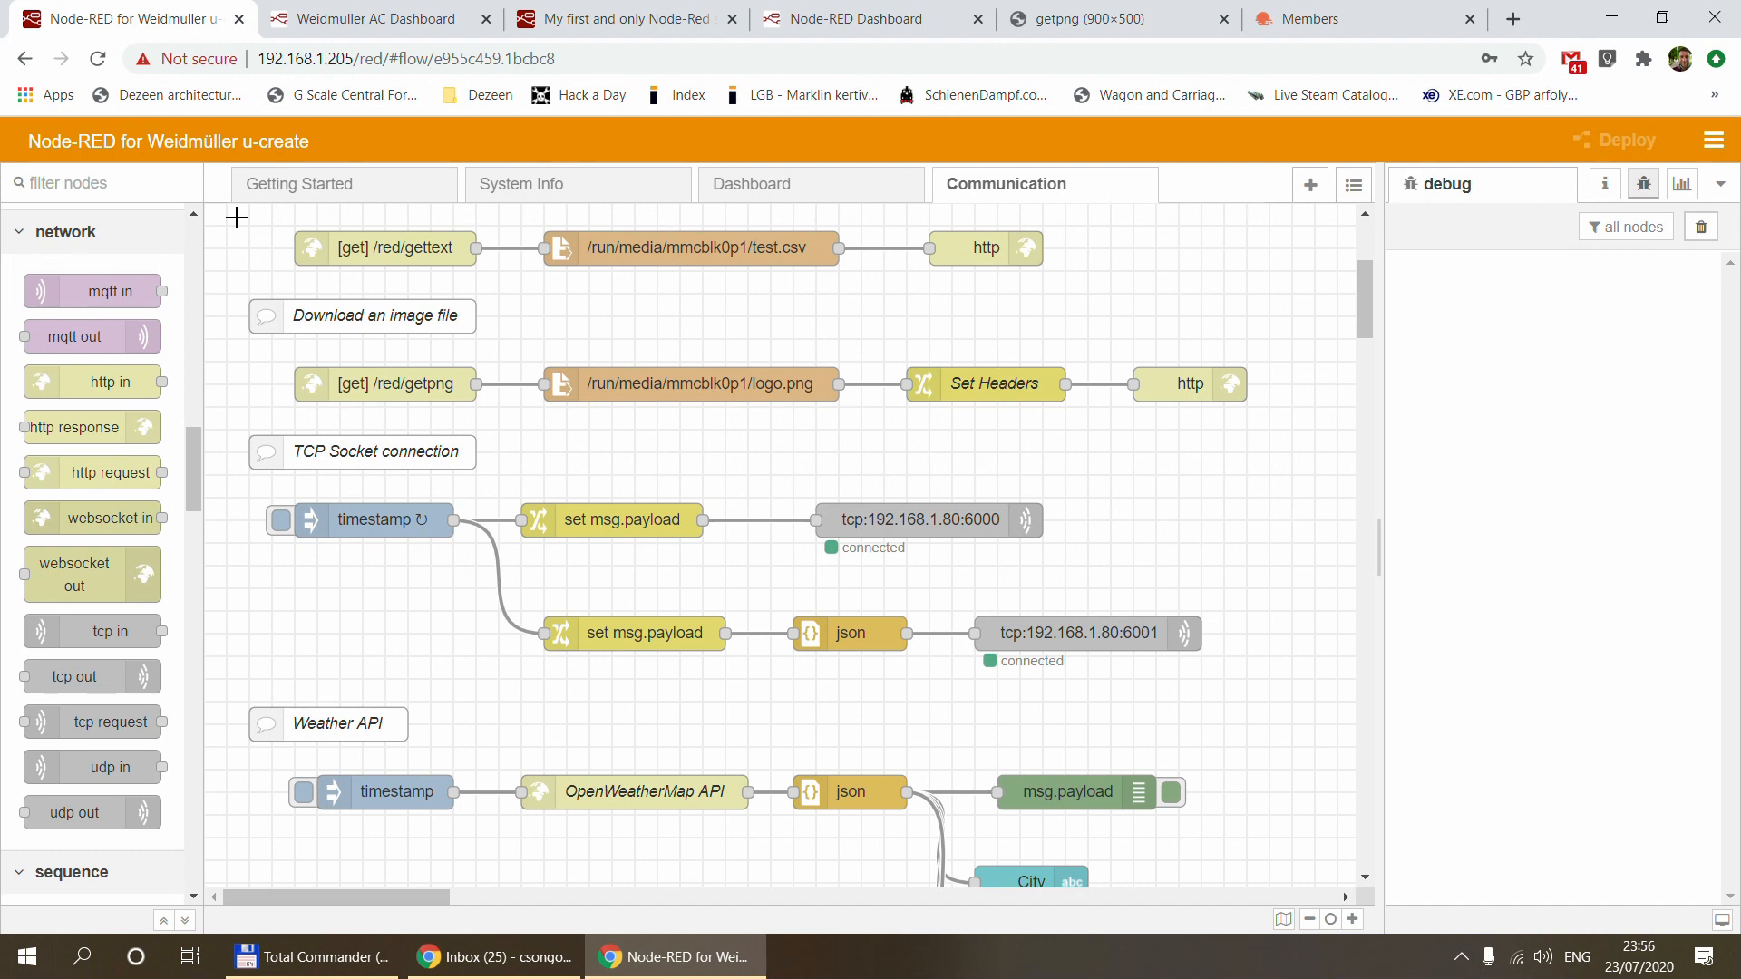
left_click(620, 18)
scroll(327, 350, "up", 1)
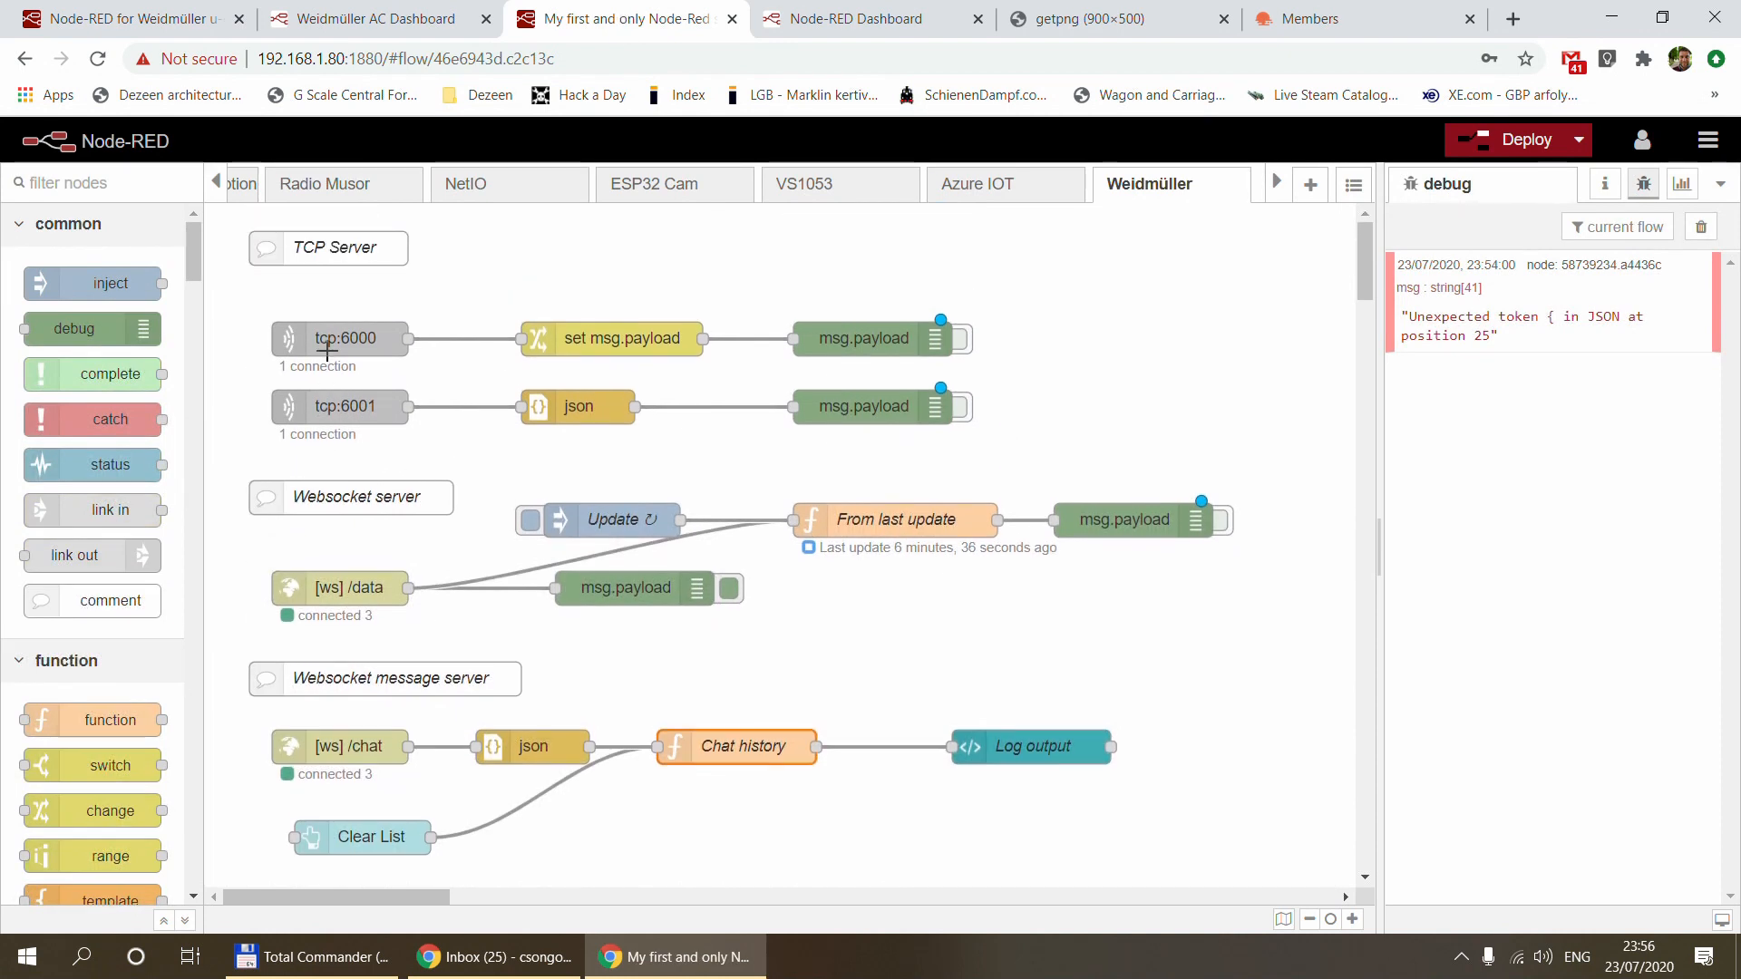
left_click_drag(232, 219, 1274, 873)
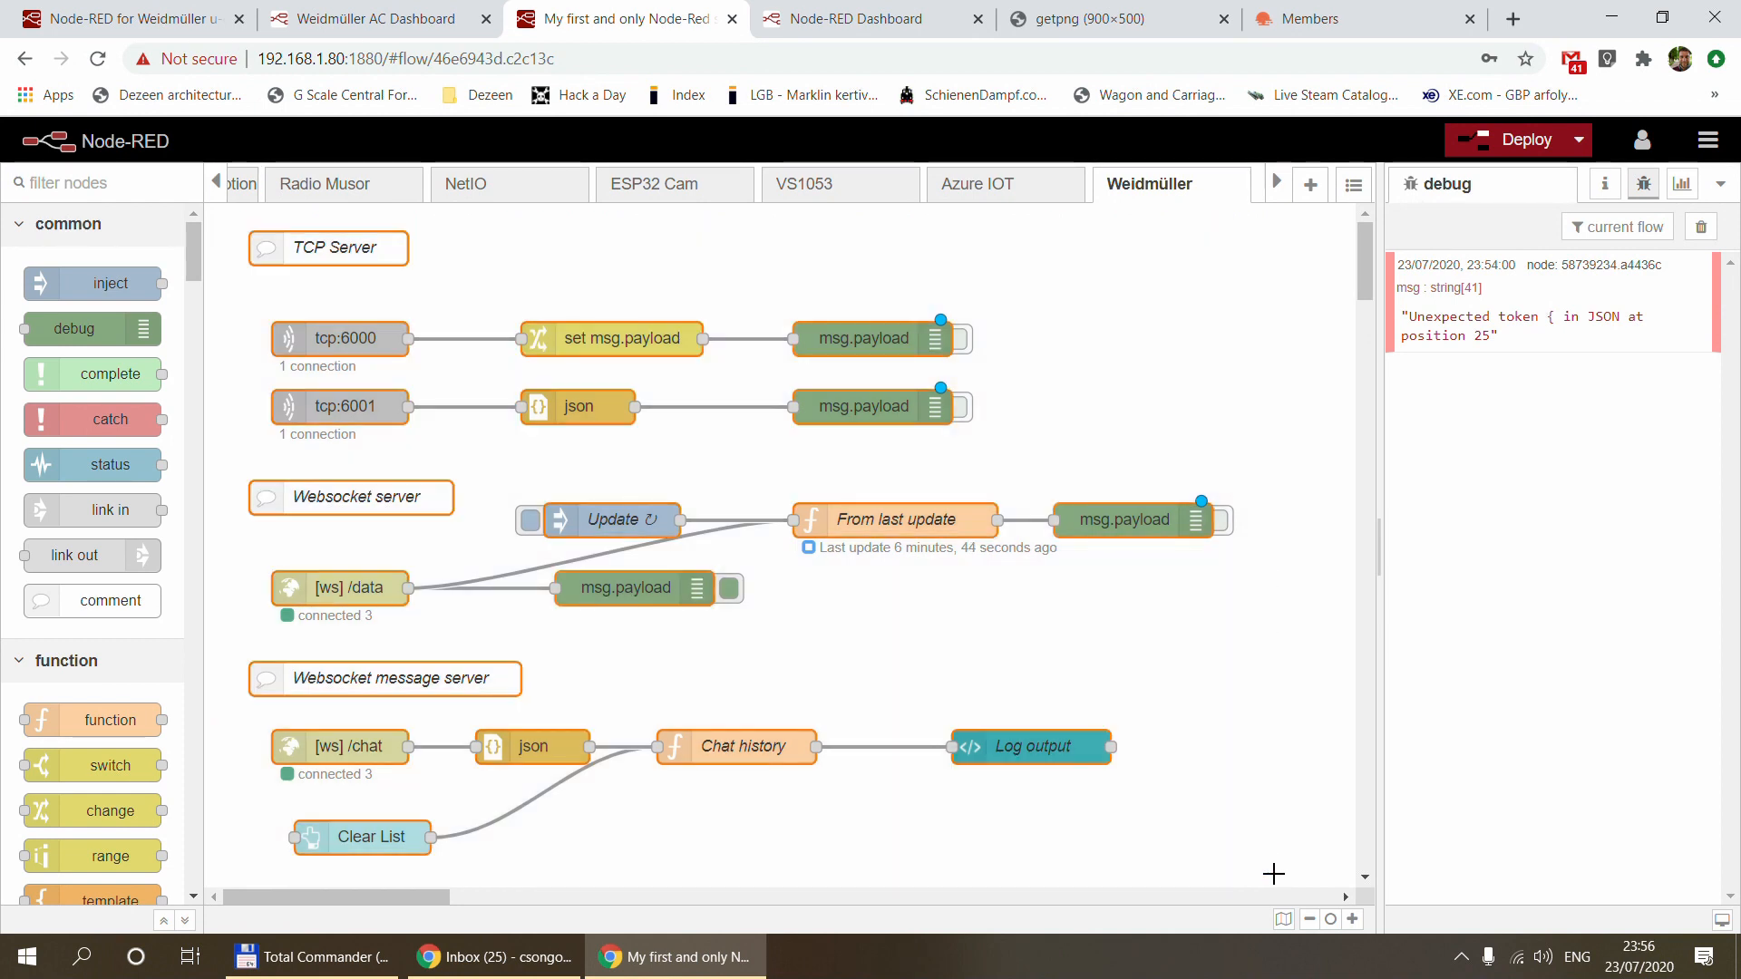
left_click(145, 23)
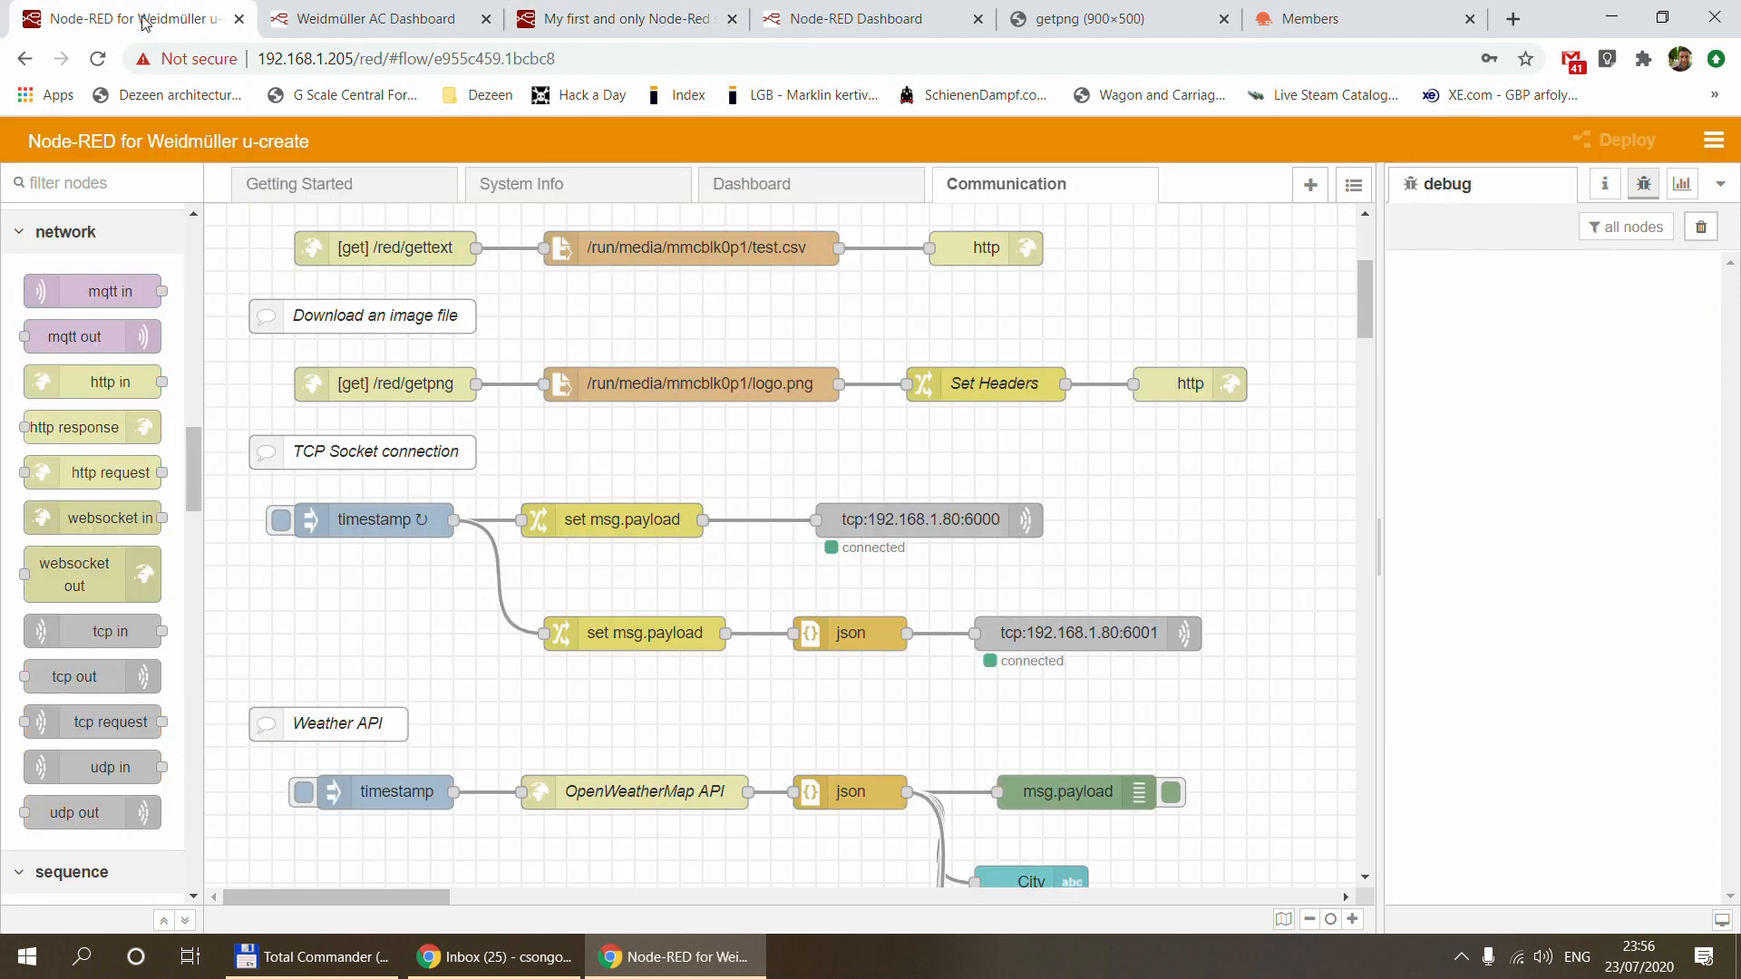
scroll(579, 453, "up", 4)
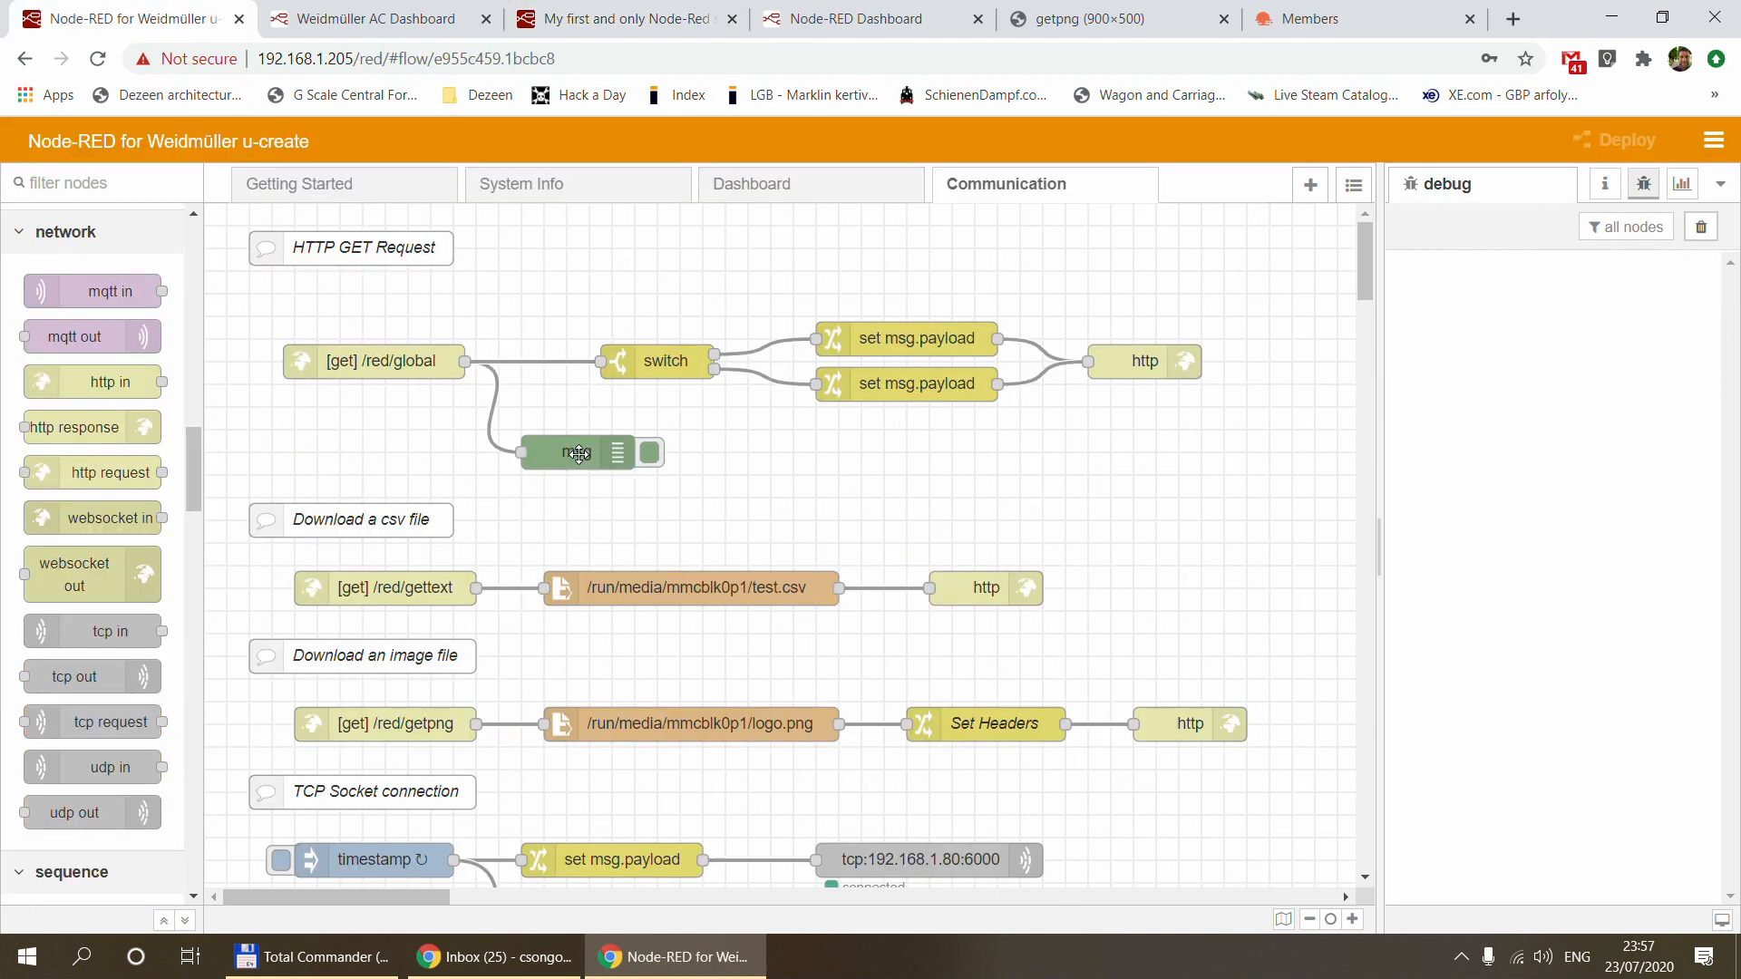